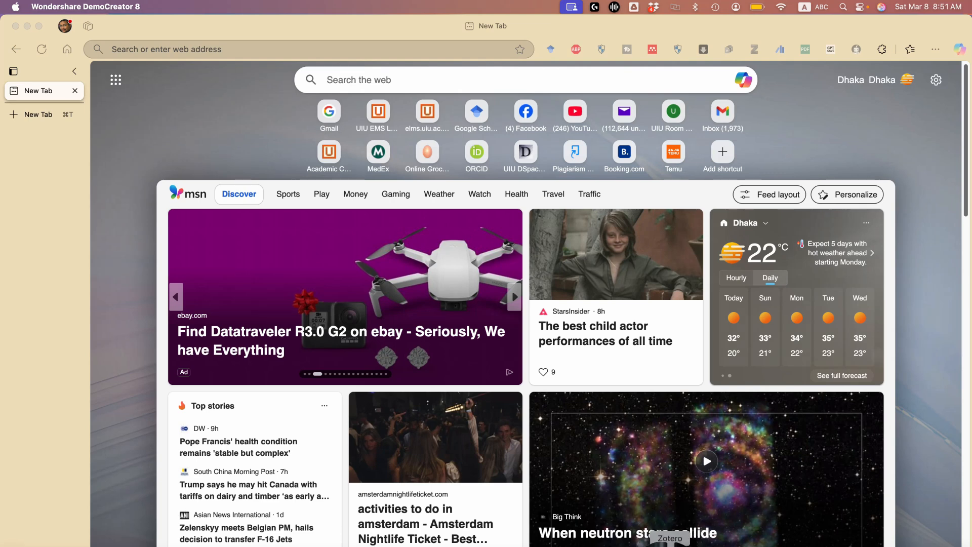
Open Zotero, and create a blank Word document with its window enlarged to fill the screen.
{"action": "left_click", "coordinate": [670, 546]}
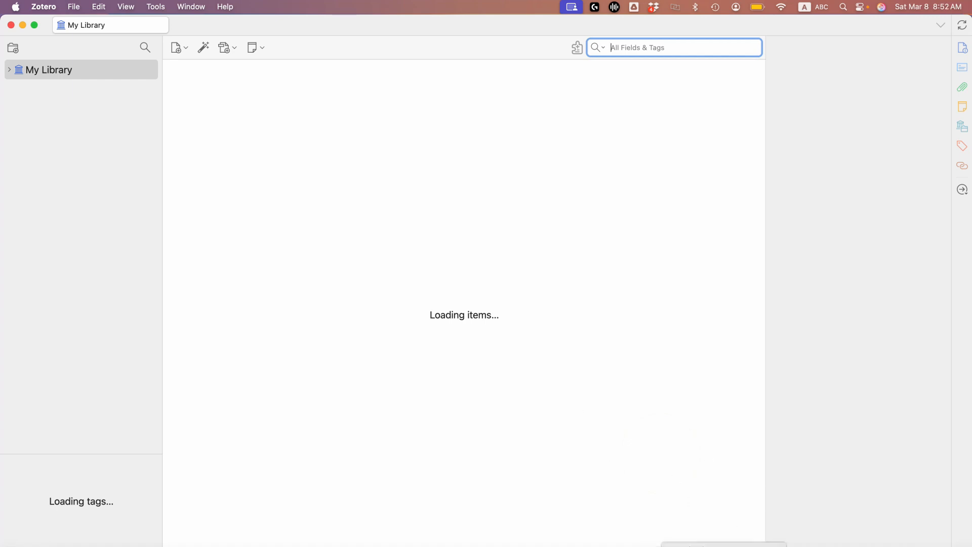
{"action": "left_click", "coordinate": [694, 544]}
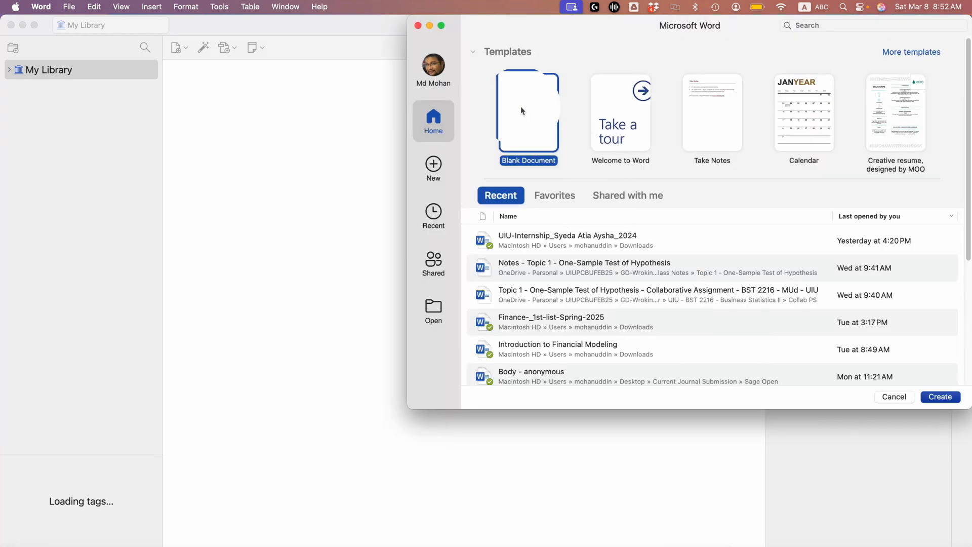
{"action": "double_click", "coordinate": [532, 122]}
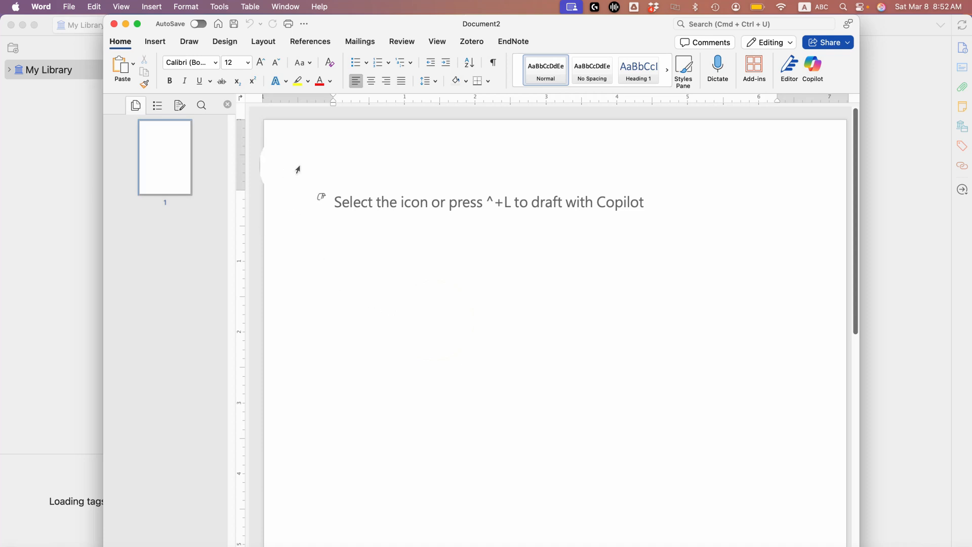
{"action": "left_click_drag", "start_coordinate": [428, 26], "coordinate": [535, 2]}
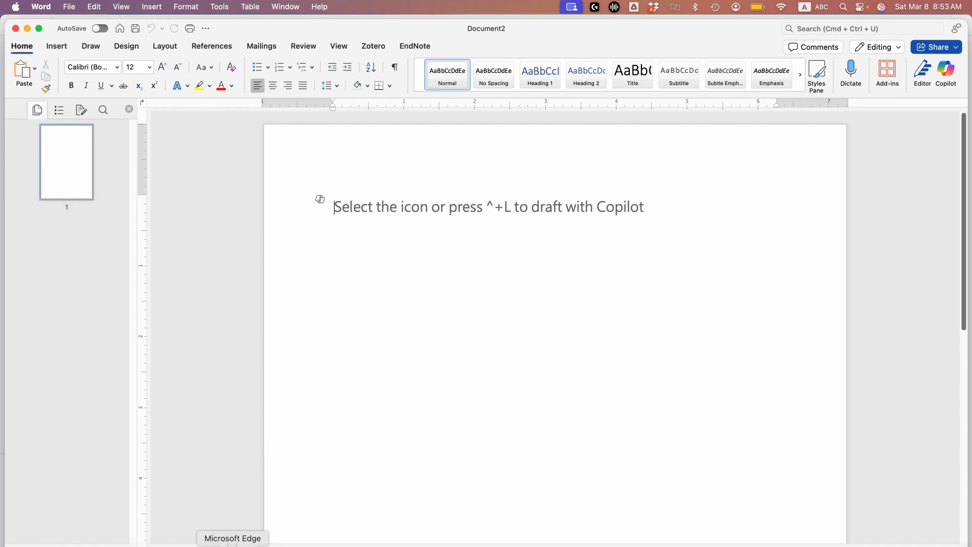
Switch to Microsoft Edge, search the web for "google scholar" and open the Google Scholar site.
{"action": "left_click", "coordinate": [232, 544]}
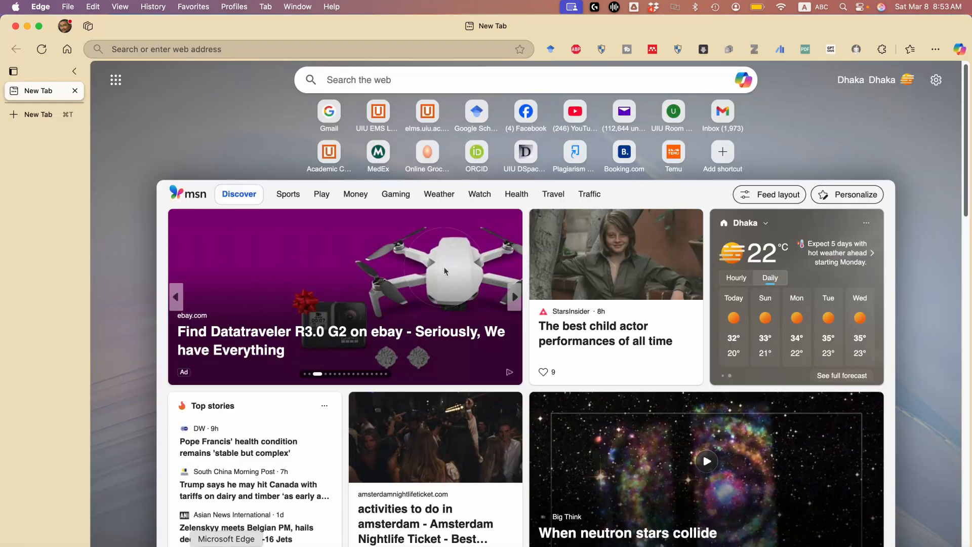
{"action": "left_click", "coordinate": [214, 51]}
{"action": "type", "text": "goo"}
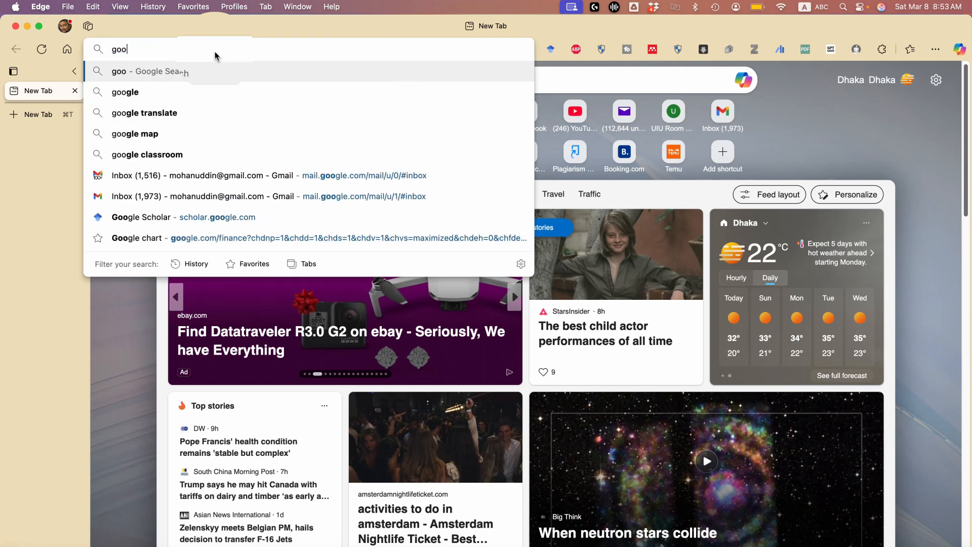
{"action": "type", "text": "gle "}
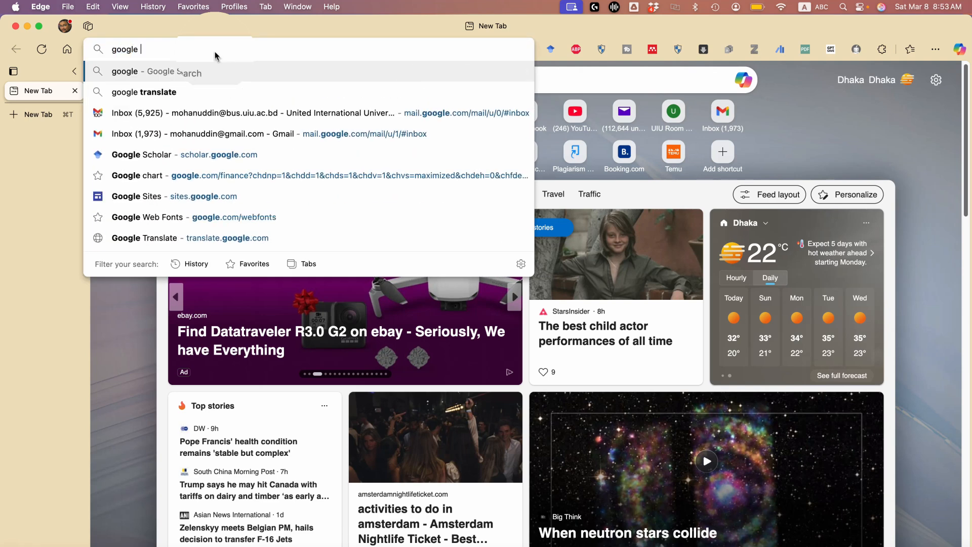
{"action": "type", "text": "schol"}
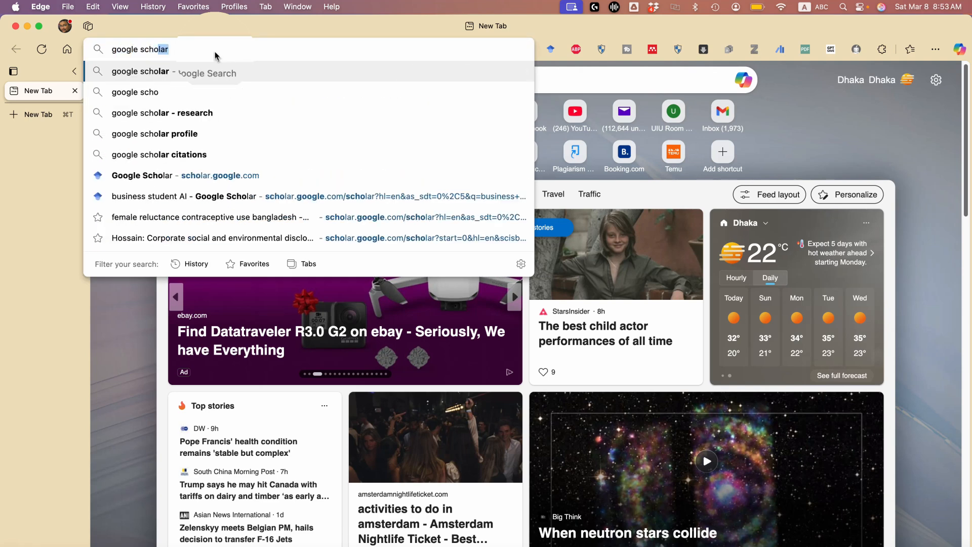
{"action": "type", "text": "ar"}
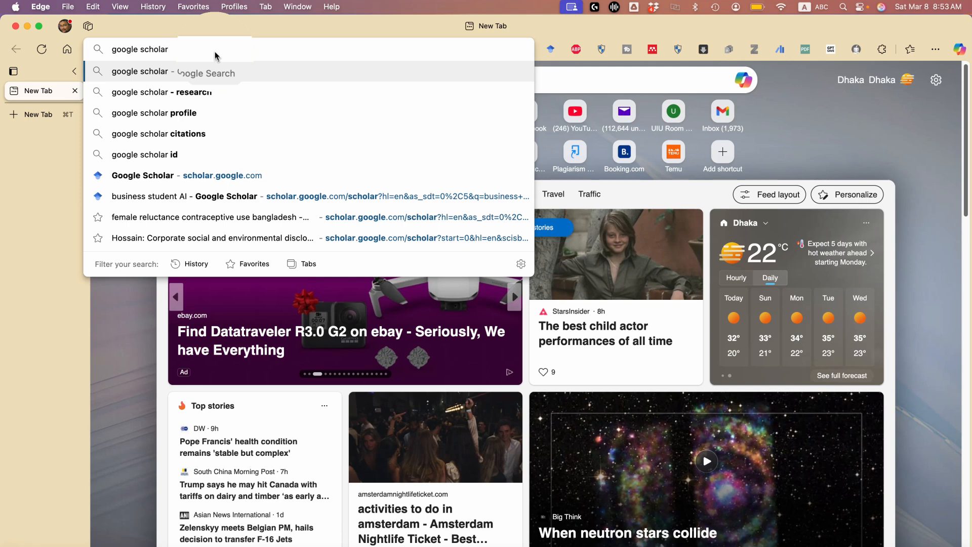
{"action": "key", "text": "Return"}
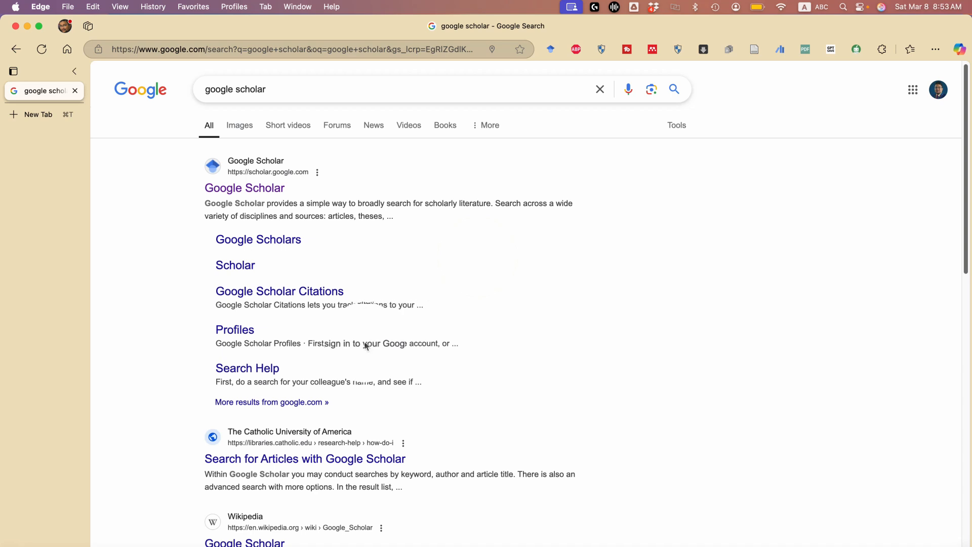
{"action": "left_click", "coordinate": [248, 192]}
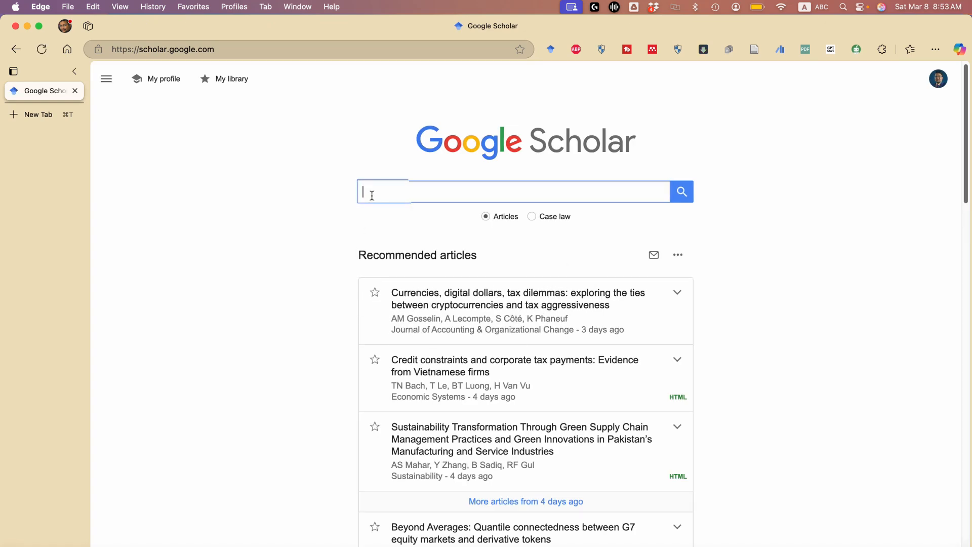
Search Google Scholar for "AI business student benefit".
{"action": "type", "text": "AI"}
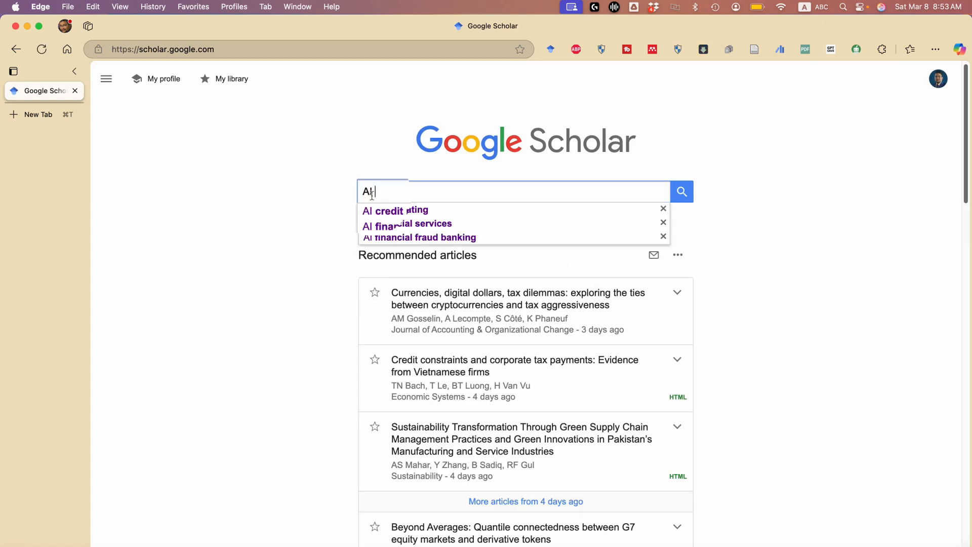
{"action": "type", "text": " busi"}
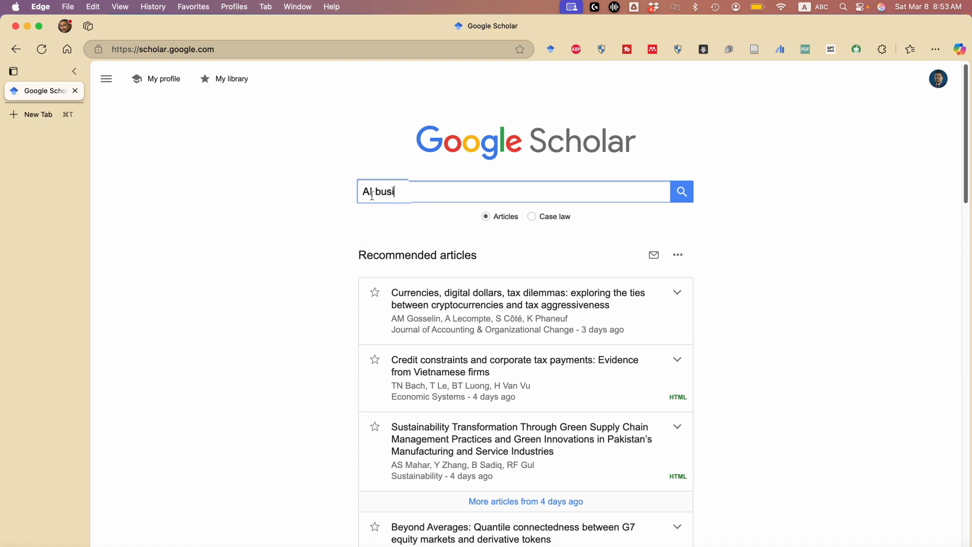
{"action": "type", "text": "ness st"}
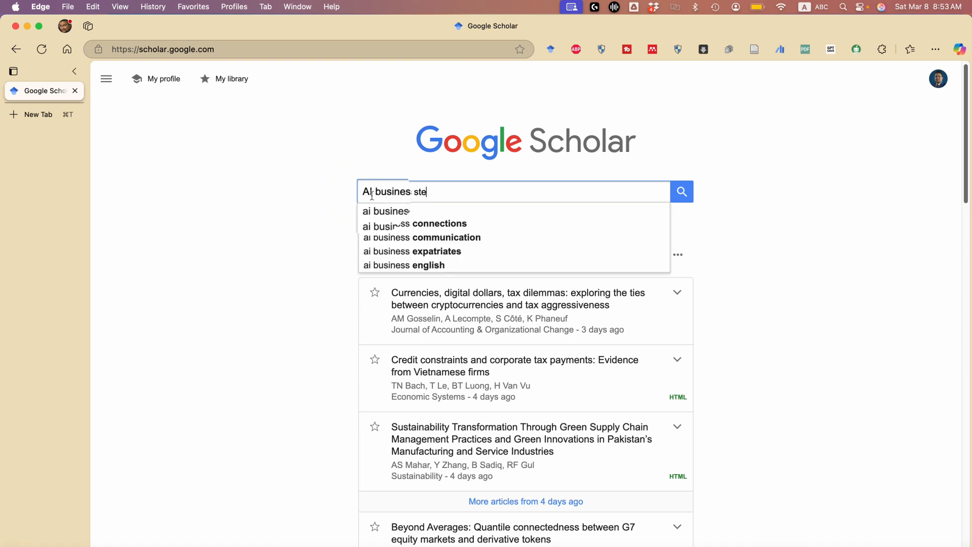
{"action": "type", "text": "ud"}
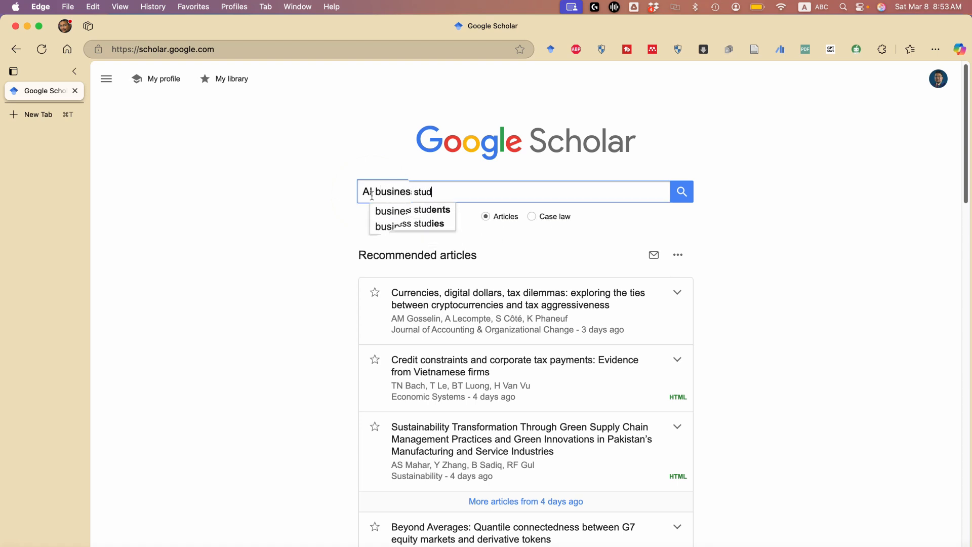
{"action": "type", "text": "ent"}
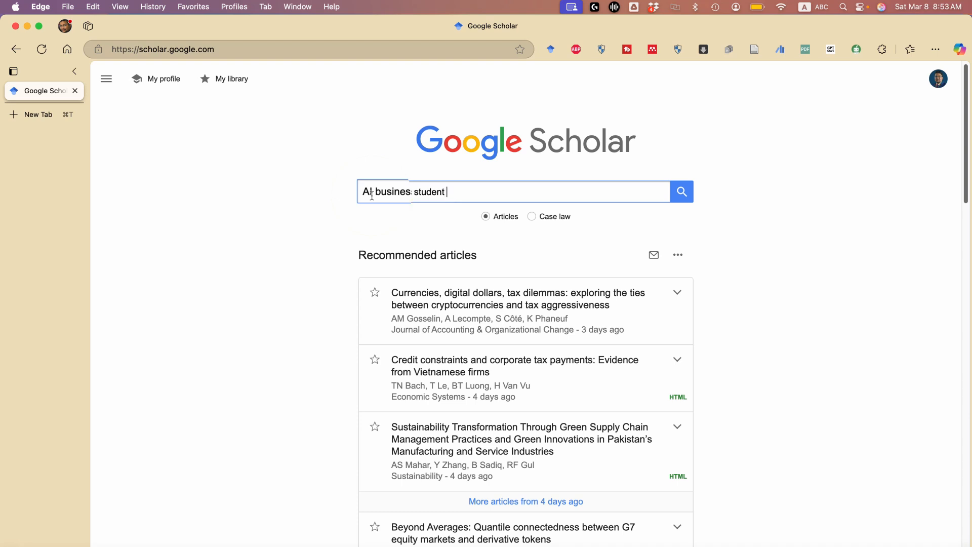
{"action": "type", "text": " benefit"}
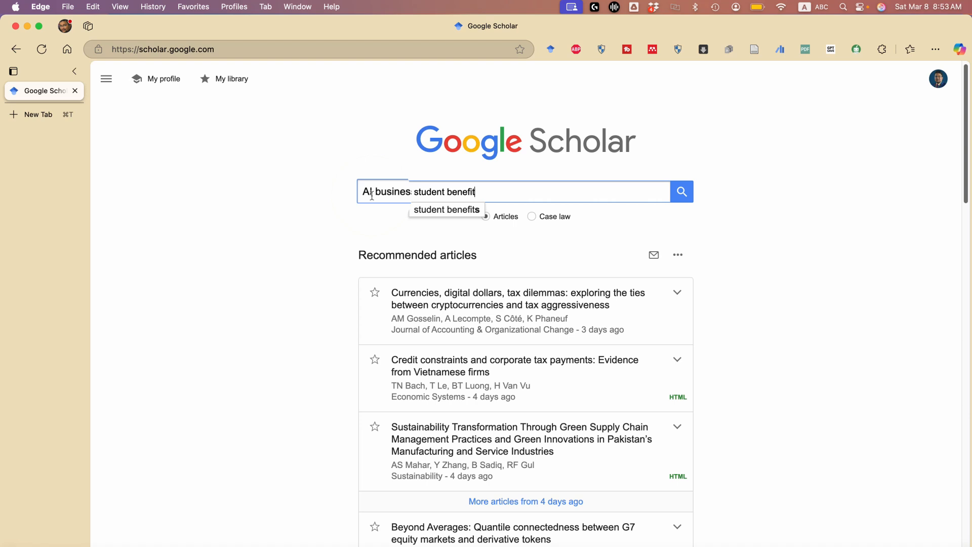
{"action": "key", "text": "Return"}
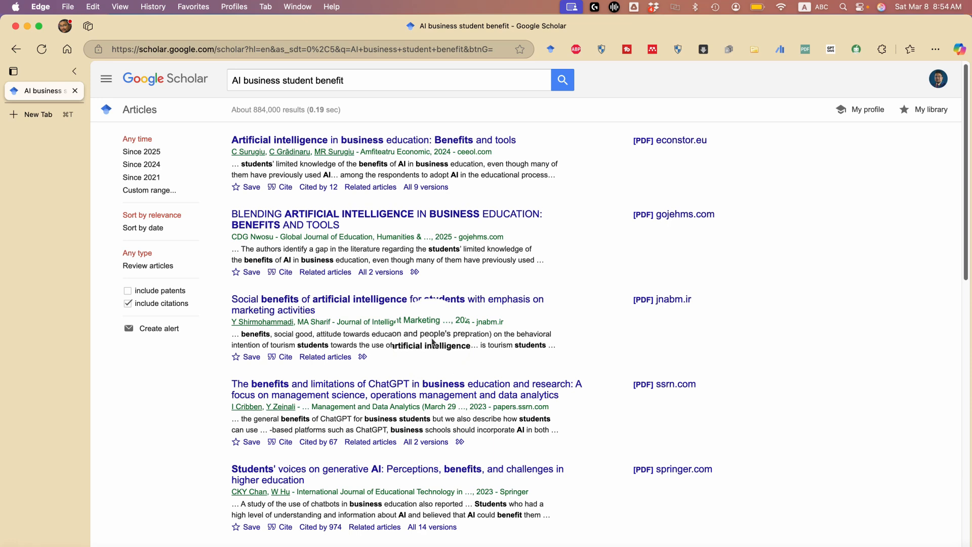
Open the article "Artificial intelligence in business education: Benefits and tools" and look through its detail page.
{"action": "left_click", "coordinate": [328, 141]}
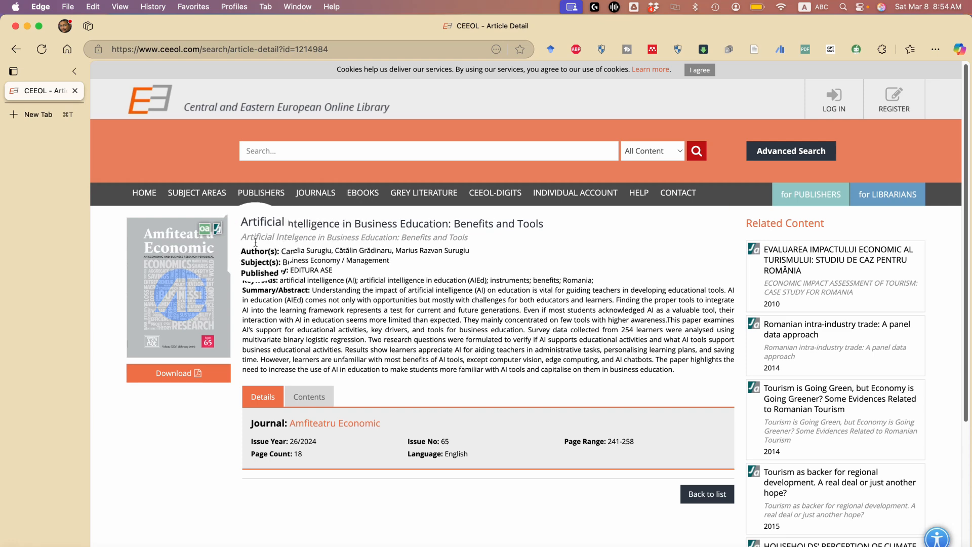
{"action": "scroll", "coordinate": [417, 357], "scroll_direction": "down", "scroll_amount": 5}
{"action": "scroll", "coordinate": [421, 357], "scroll_direction": "up", "scroll_amount": 5}
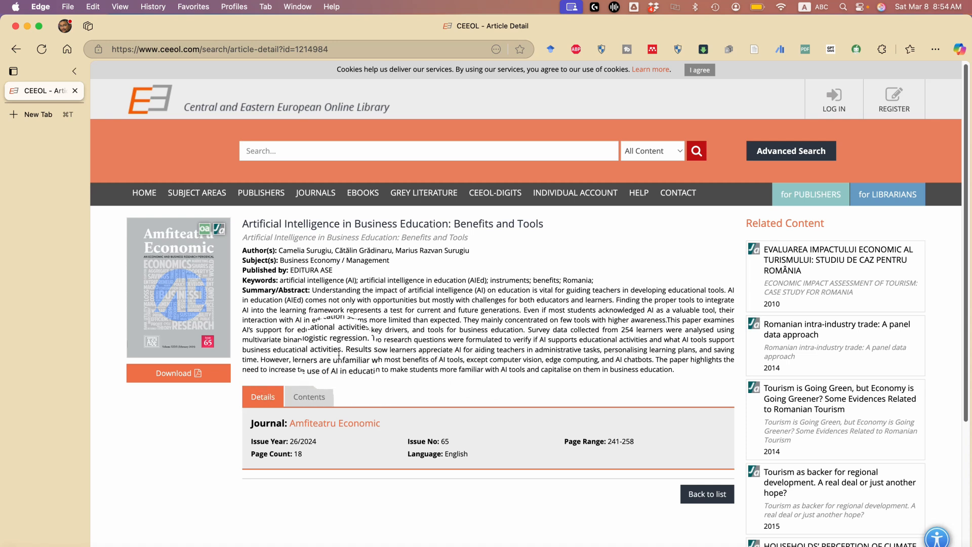
{"action": "left_click_drag", "start_coordinate": [344, 349], "coordinate": [558, 349]}
{"action": "left_click_drag", "start_coordinate": [577, 348], "coordinate": [601, 348]}
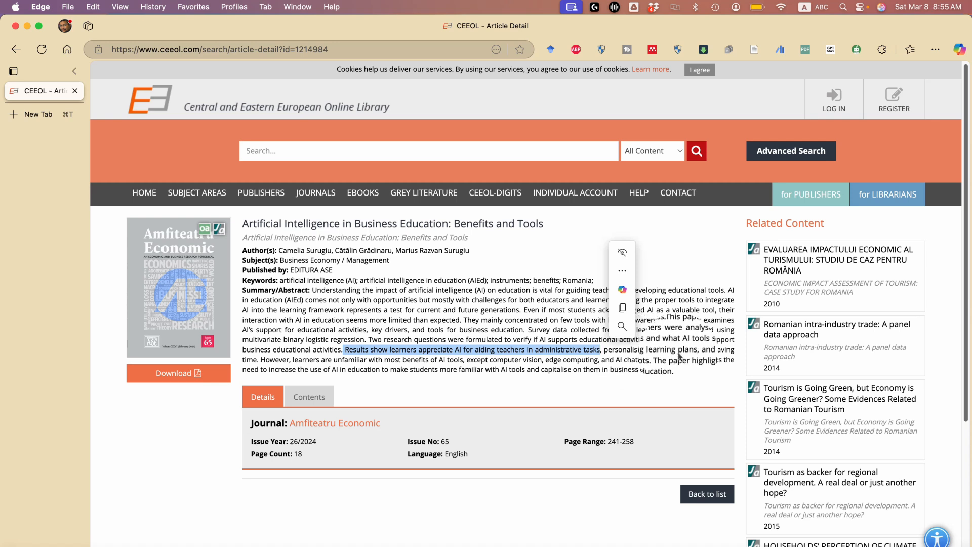
{"action": "left_click", "coordinate": [437, 354]}
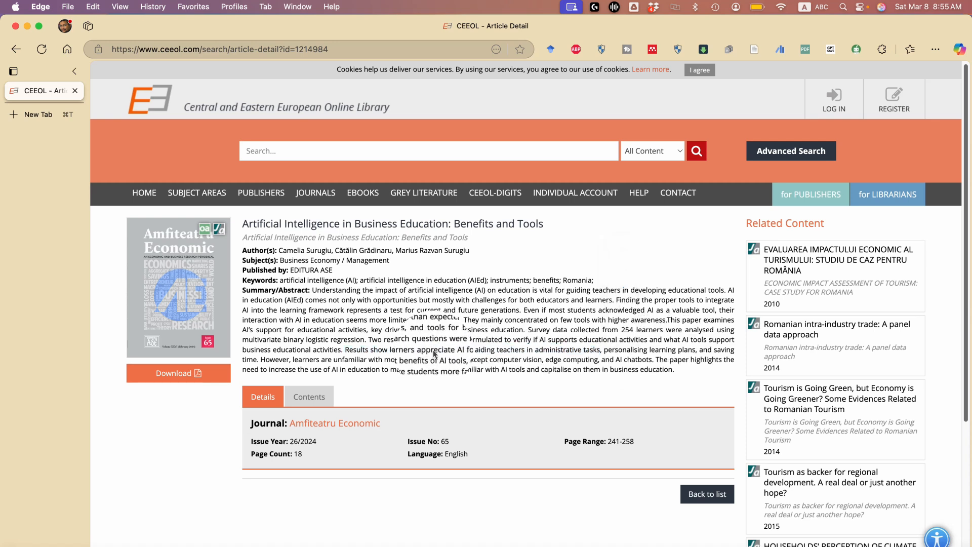
{"action": "left_click_drag", "start_coordinate": [418, 350], "coordinate": [432, 353]}
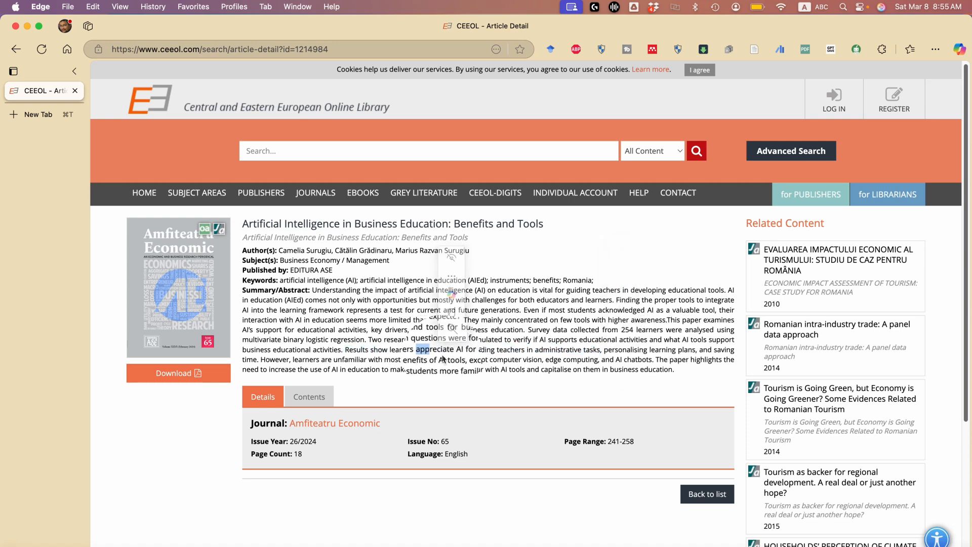
{"action": "left_click", "coordinate": [450, 351]}
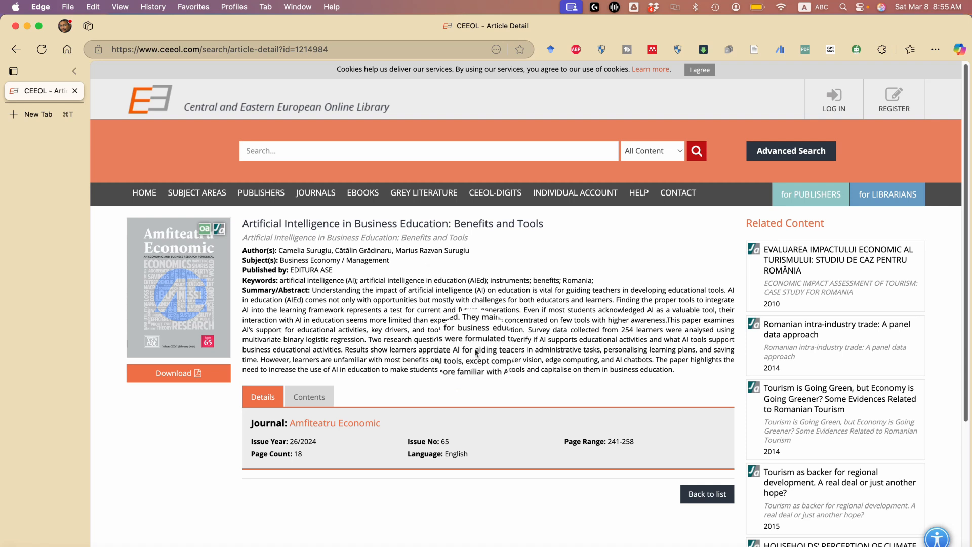
Copy "aiding teachers in administrative tasks, personalising learning plans, and saving time" from the abstract into the blank Word document.
{"action": "left_click_drag", "start_coordinate": [475, 351], "coordinate": [259, 365]}
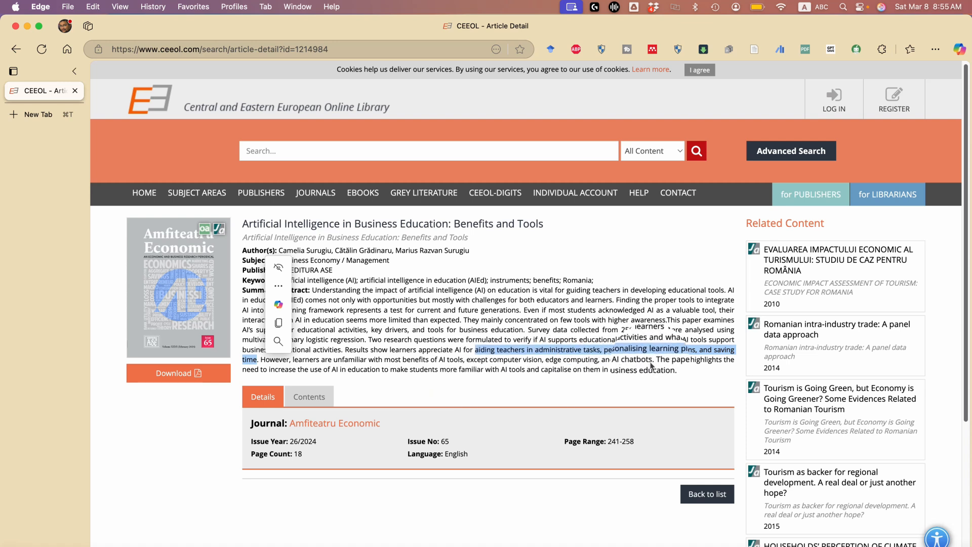
{"action": "right_click", "coordinate": [633, 353]}
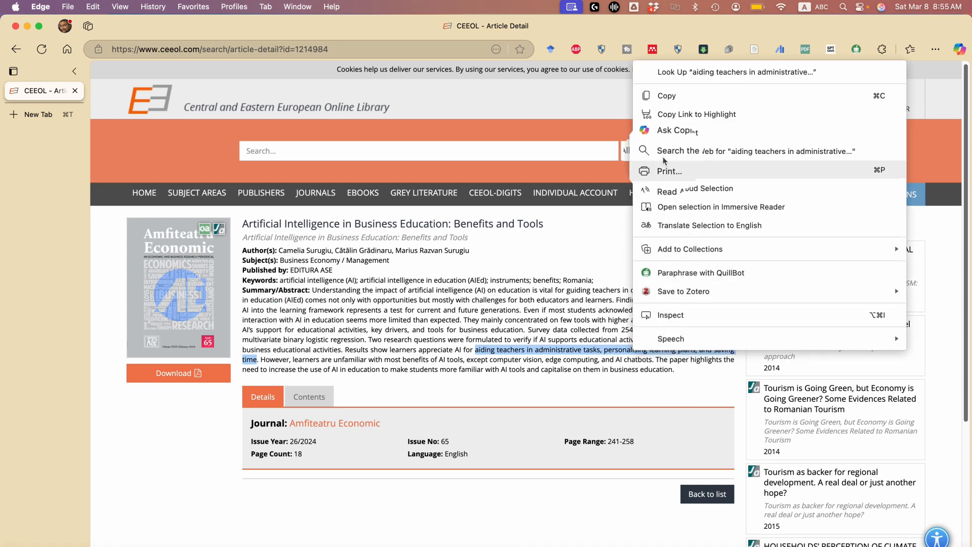
{"action": "left_click", "coordinate": [666, 95]}
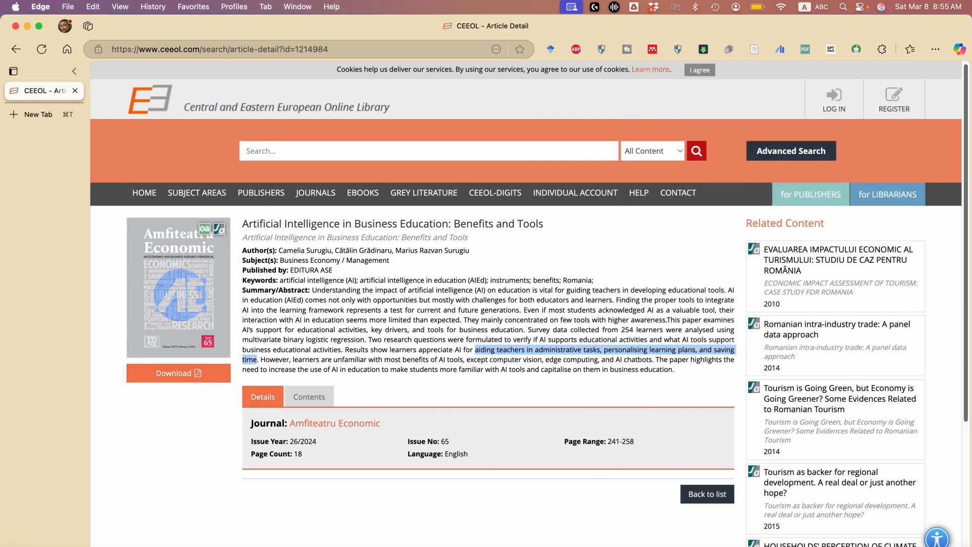
{"action": "left_click", "coordinate": [692, 545]}
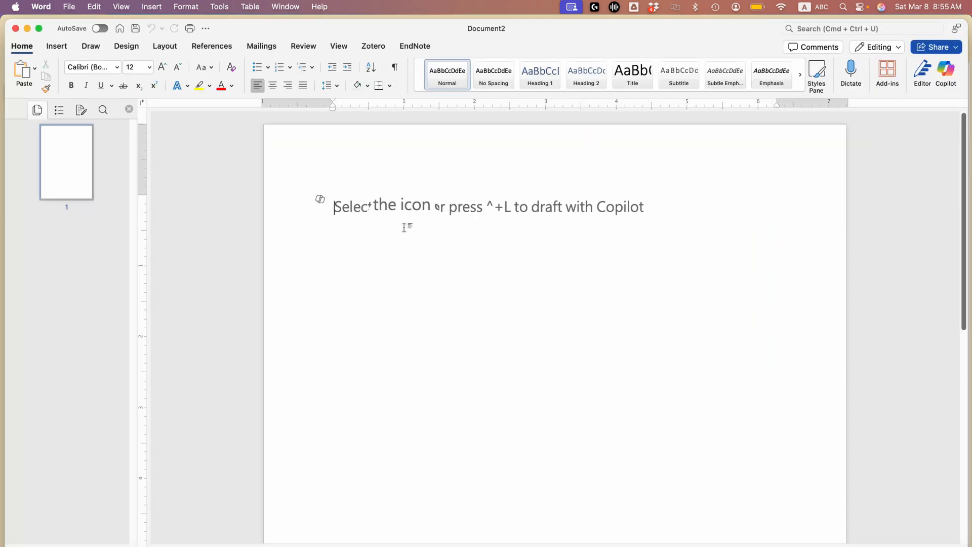
{"action": "left_click", "coordinate": [34, 67]}
{"action": "left_click", "coordinate": [41, 128]}
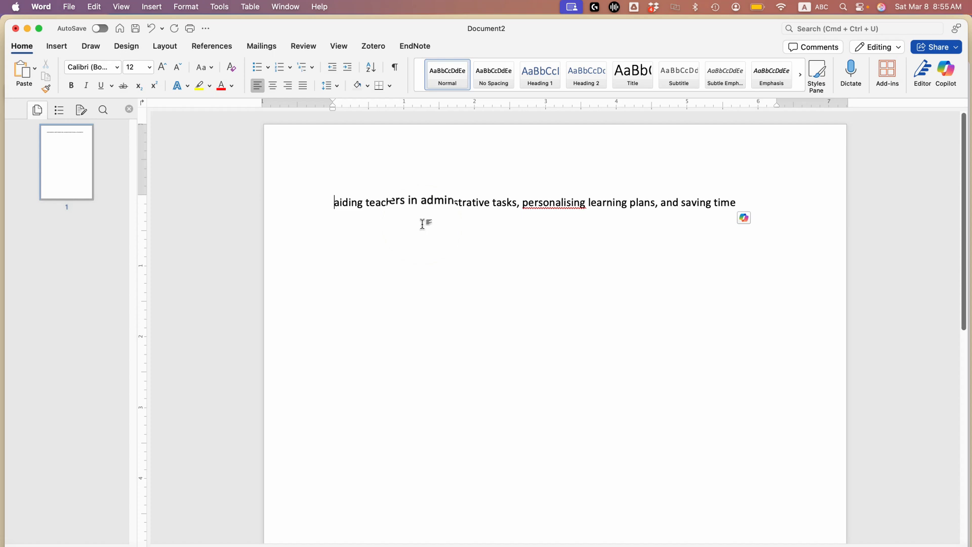
{"action": "type", "text": "-"}
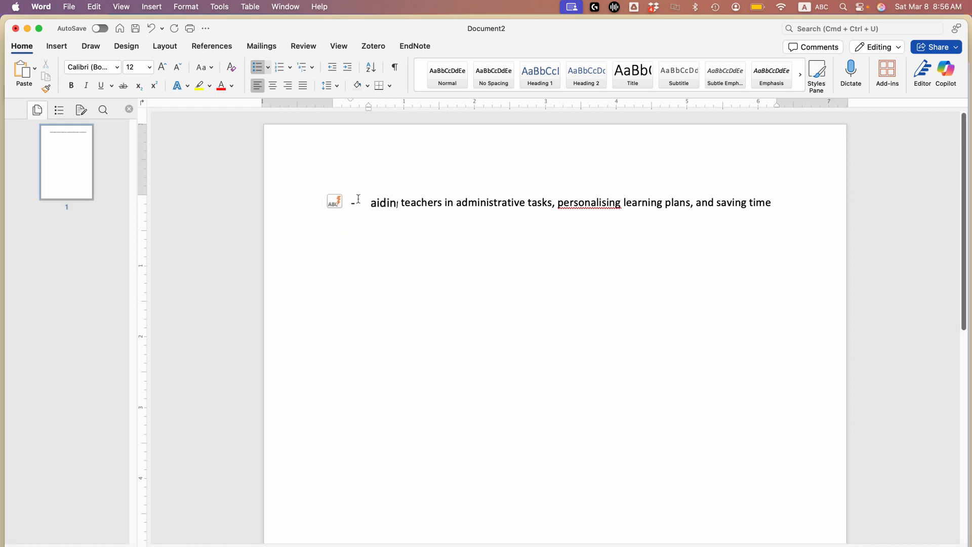
{"action": "key", "text": "super+z"}
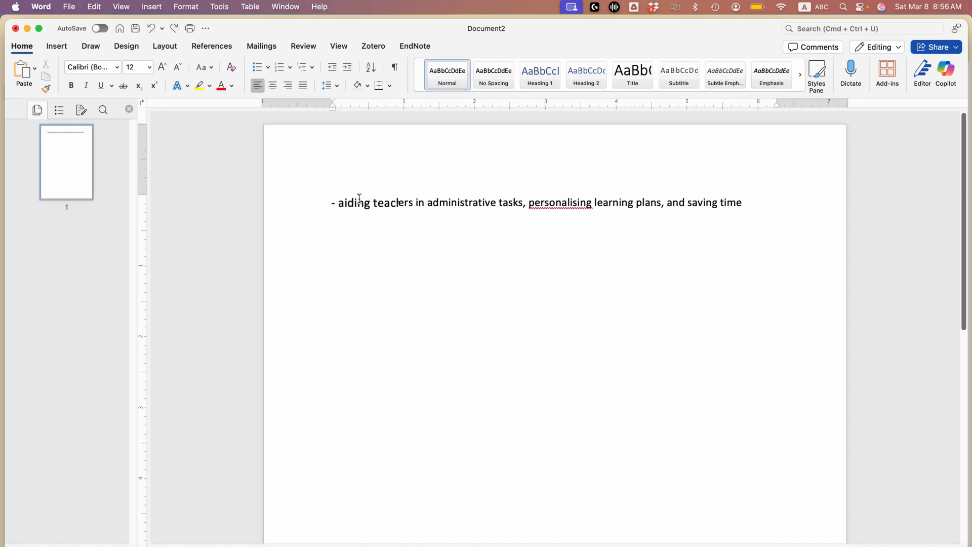
{"action": "key", "text": "BackSpace"}
{"action": "key", "text": "BackSpace"}
Add the line "AI helps" above the pasted phrase and turn the phrase into a dash bullet.
{"action": "type", "text": "AI "}
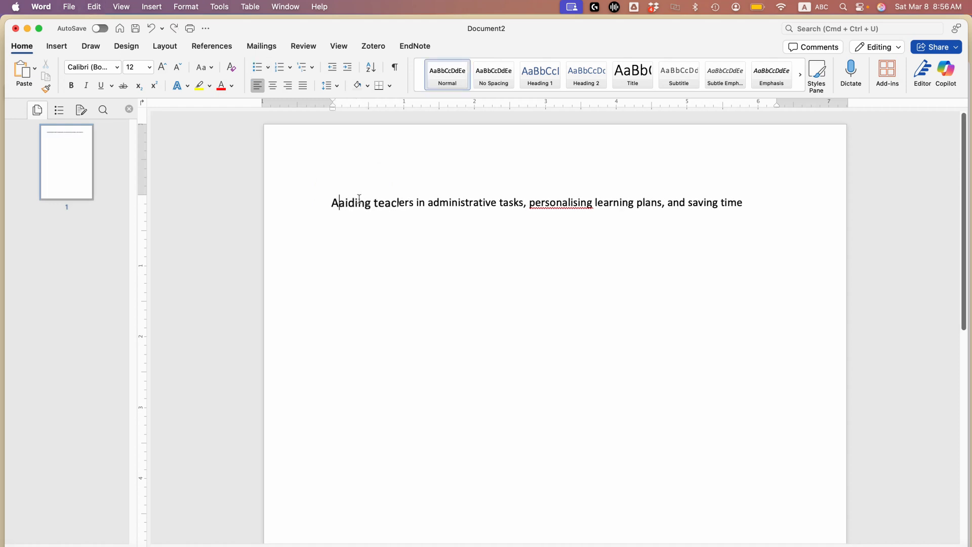
{"action": "type", "text": "helps"}
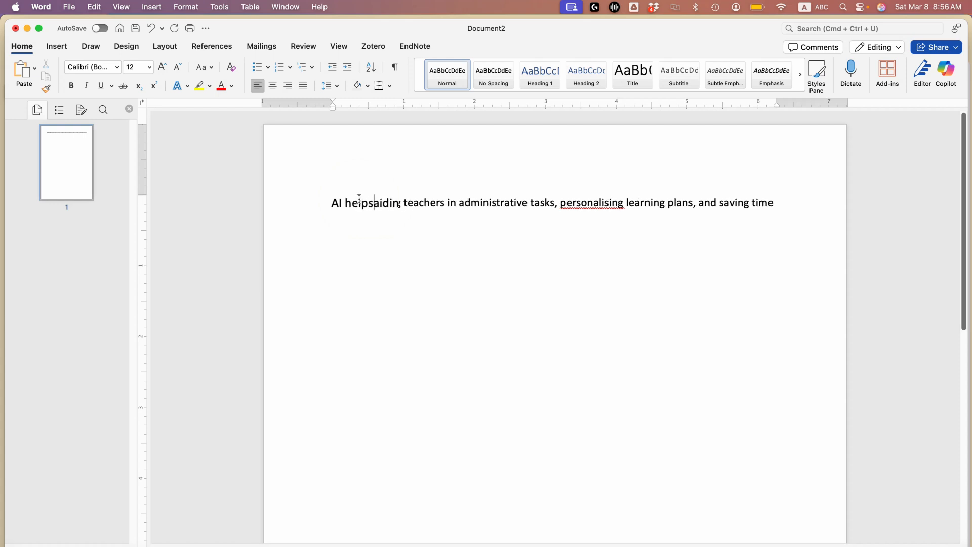
{"action": "key", "text": "Return"}
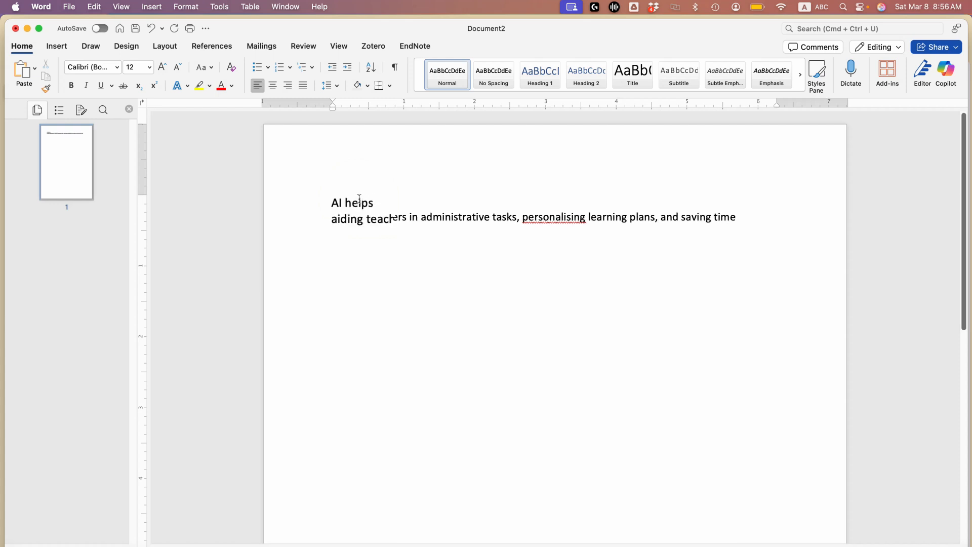
{"action": "type", "text": "-"}
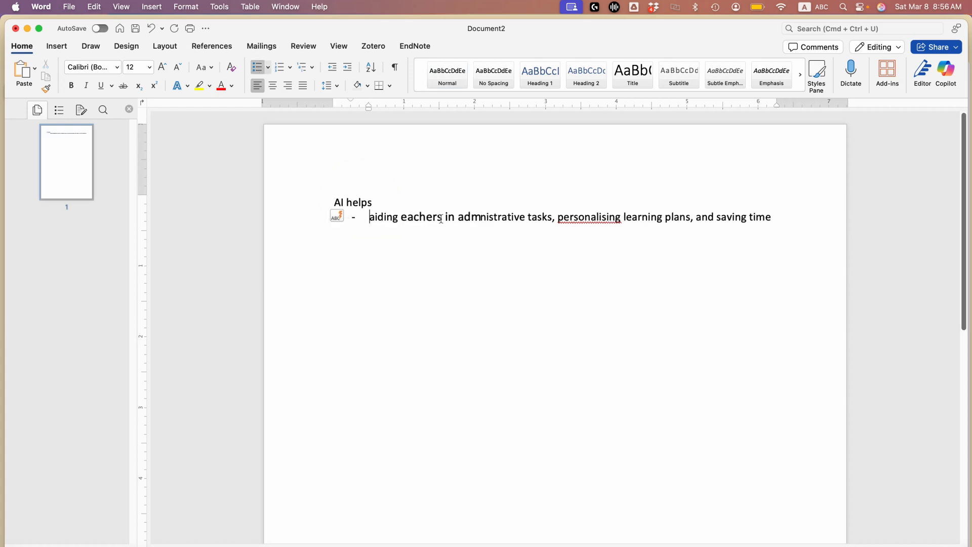
Split the bullet into "aiding teachers in administrative tasks", "personalising learning plans" and "saving time", dropping the commas and "and".
{"action": "left_click", "coordinate": [558, 218]}
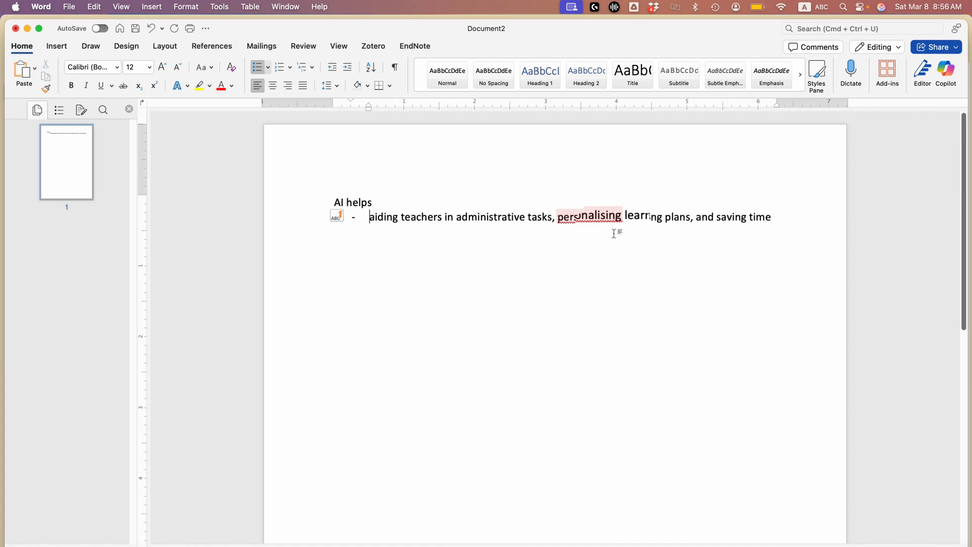
{"action": "key", "text": "BackSpace"}
{"action": "key", "text": "BackSpace"}
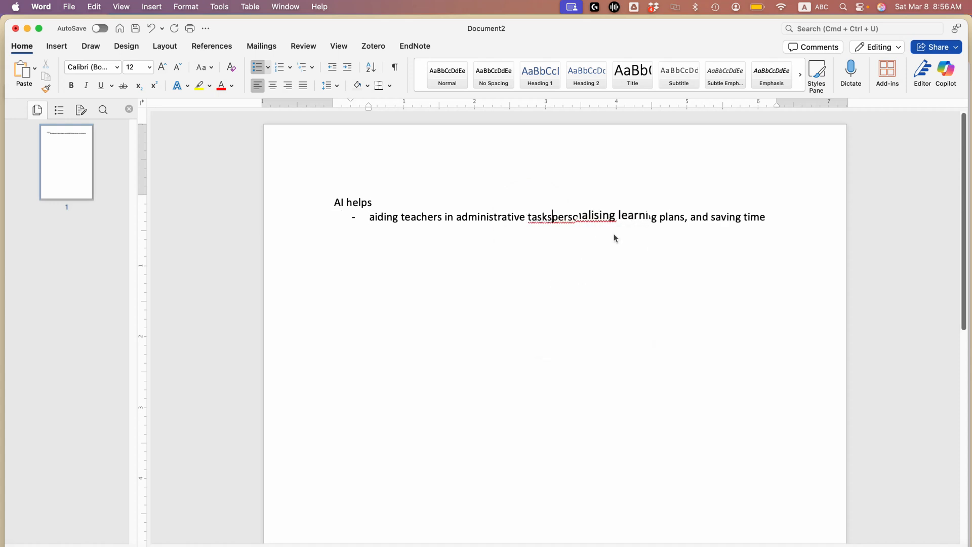
{"action": "key", "text": "Return"}
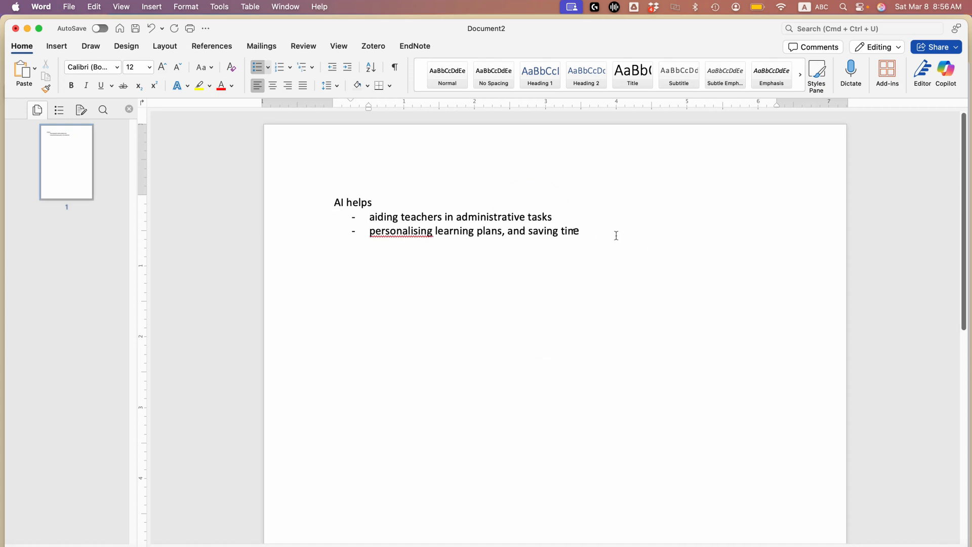
{"action": "left_click", "coordinate": [529, 231]}
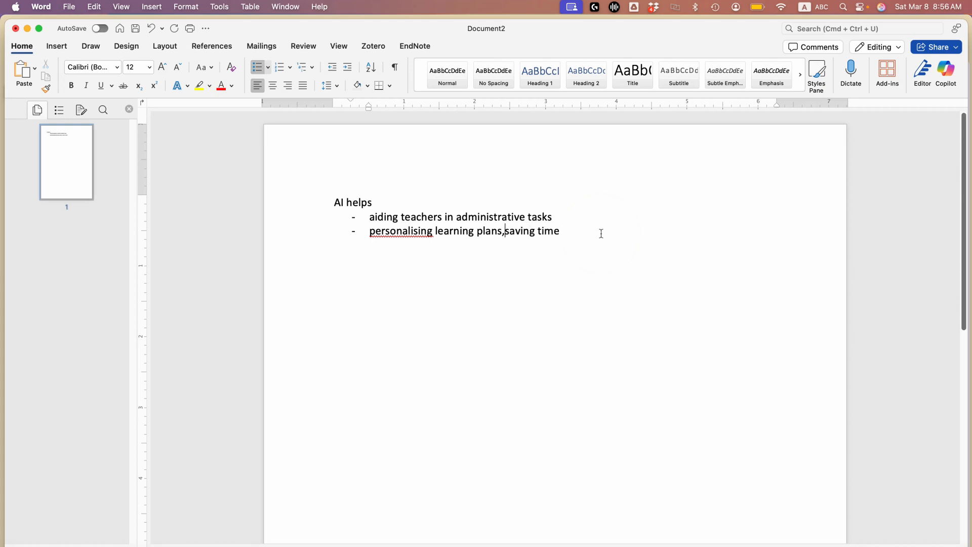
{"action": "key", "text": "Return"}
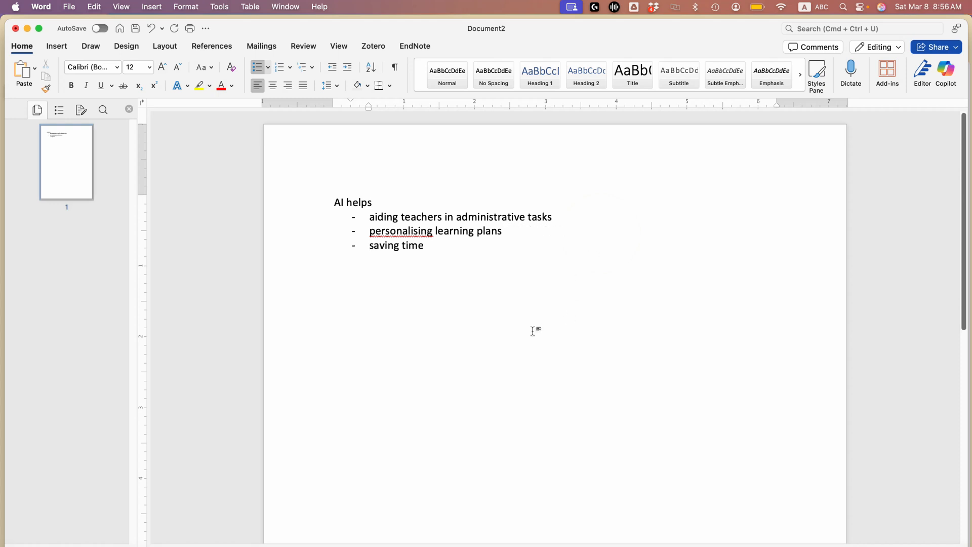
Copy the first author's surname from the article page in Edge into a new unbulleted line below the list in Word.
{"action": "key", "text": "Return"}
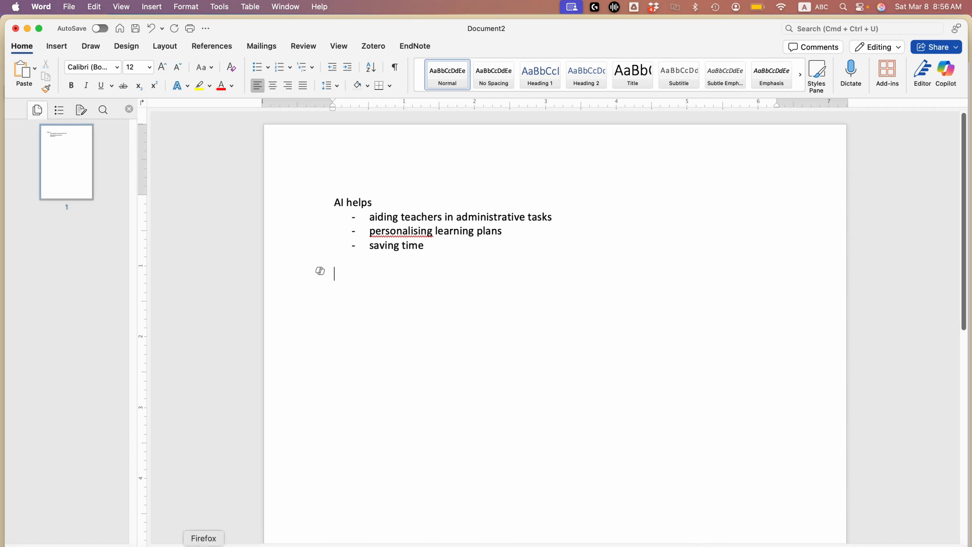
{"action": "left_click", "coordinate": [233, 544]}
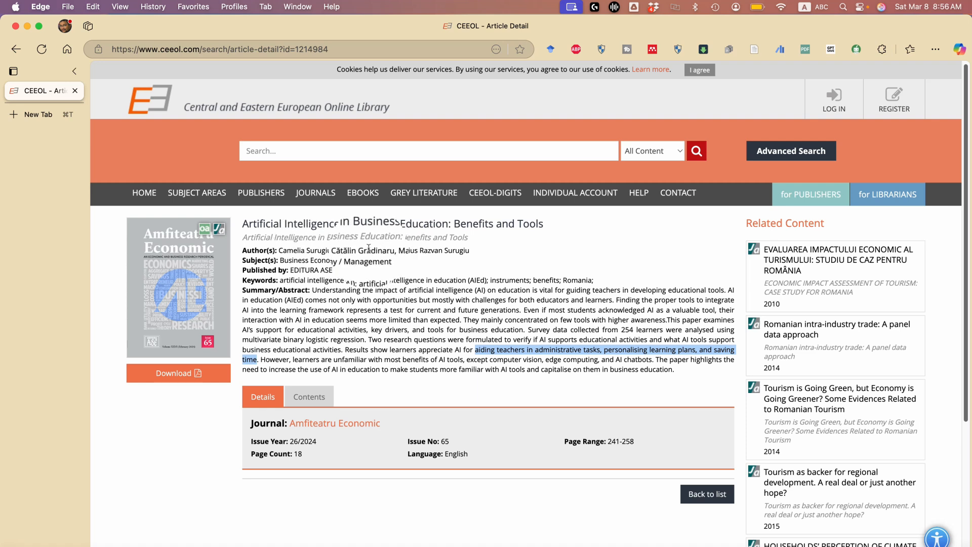
{"action": "left_click_drag", "start_coordinate": [305, 250], "coordinate": [330, 255]}
{"action": "key", "text": "super+c"}
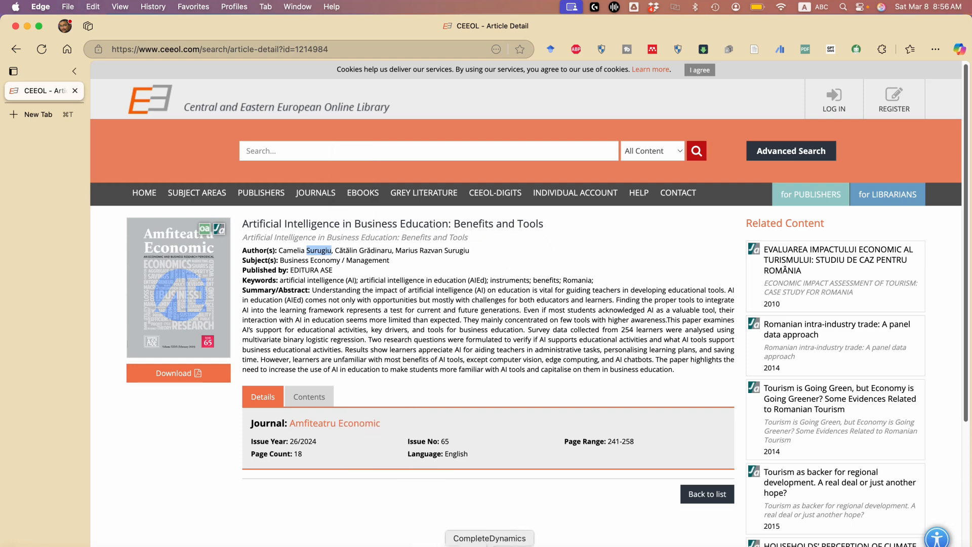
{"action": "left_click", "coordinate": [701, 541]}
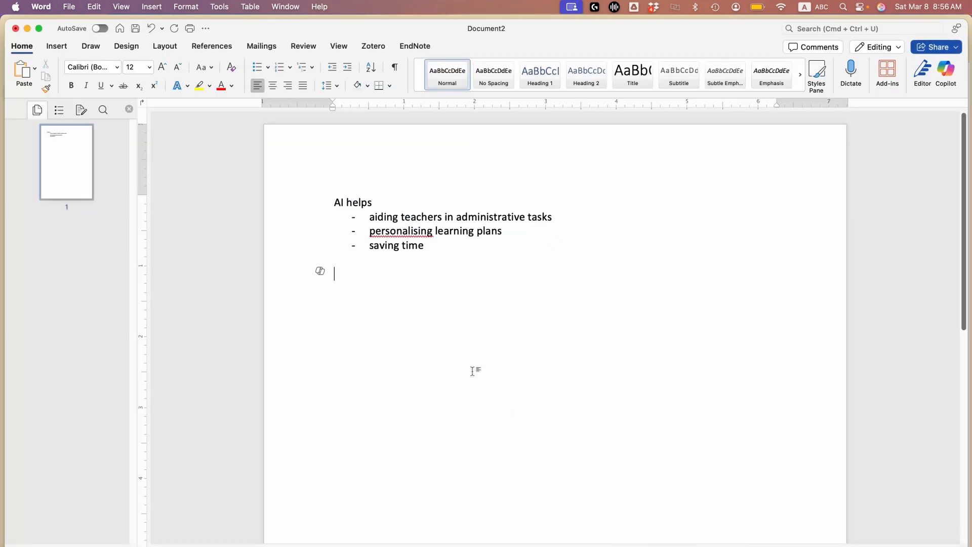
{"action": "key", "text": "super+v"}
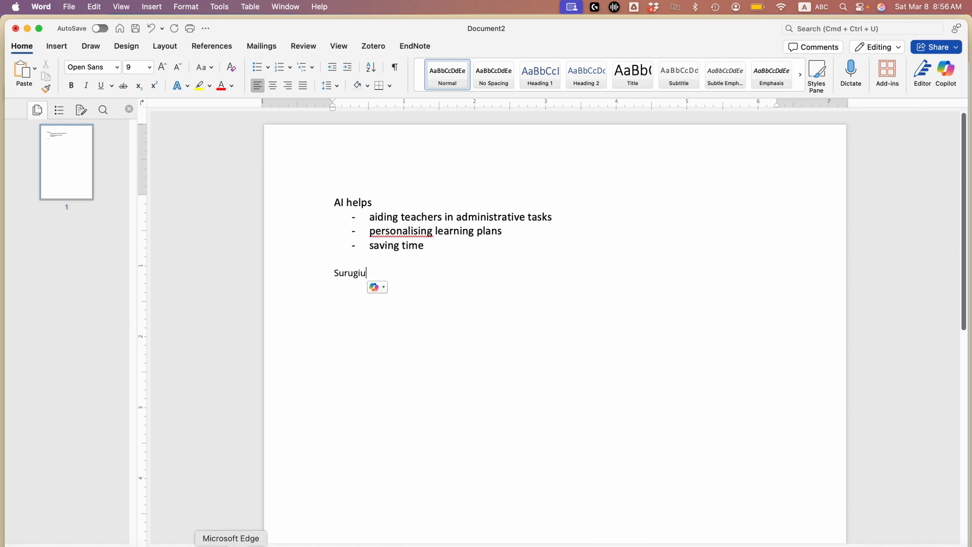
Return to the Google Scholar results in Edge and look through the listed articles for further sources on AI benefits.
{"action": "left_click", "coordinate": [231, 544]}
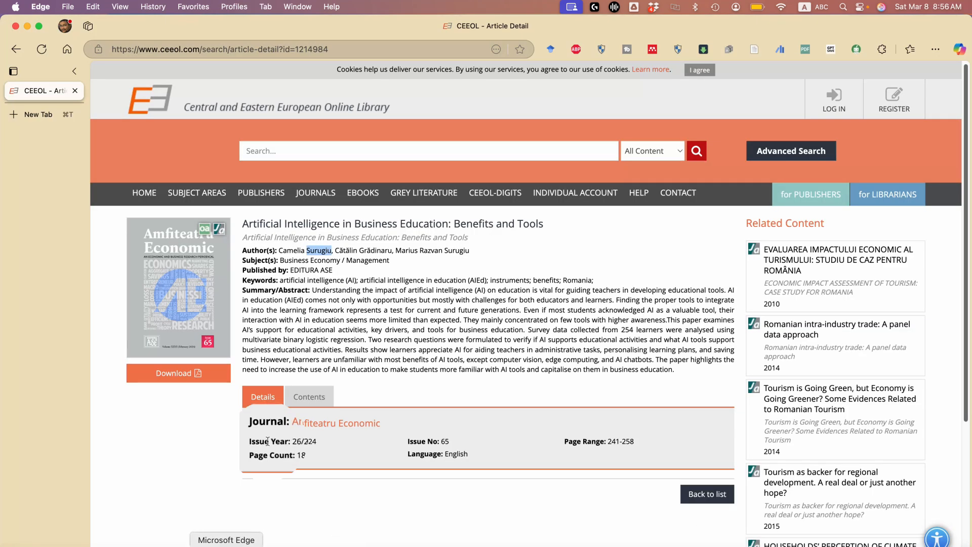
{"action": "left_click", "coordinate": [16, 48]}
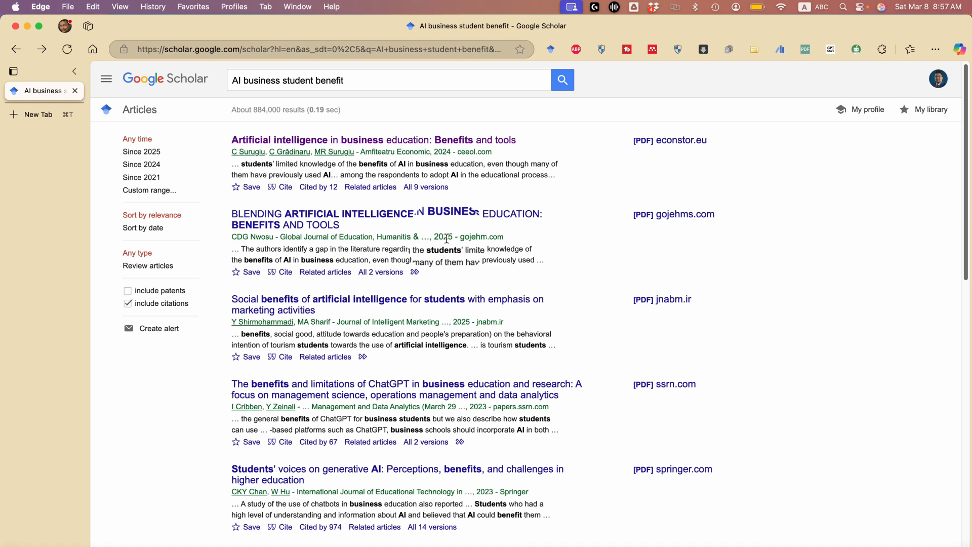
{"action": "scroll", "coordinate": [446, 238], "scroll_direction": "down", "scroll_amount": 5}
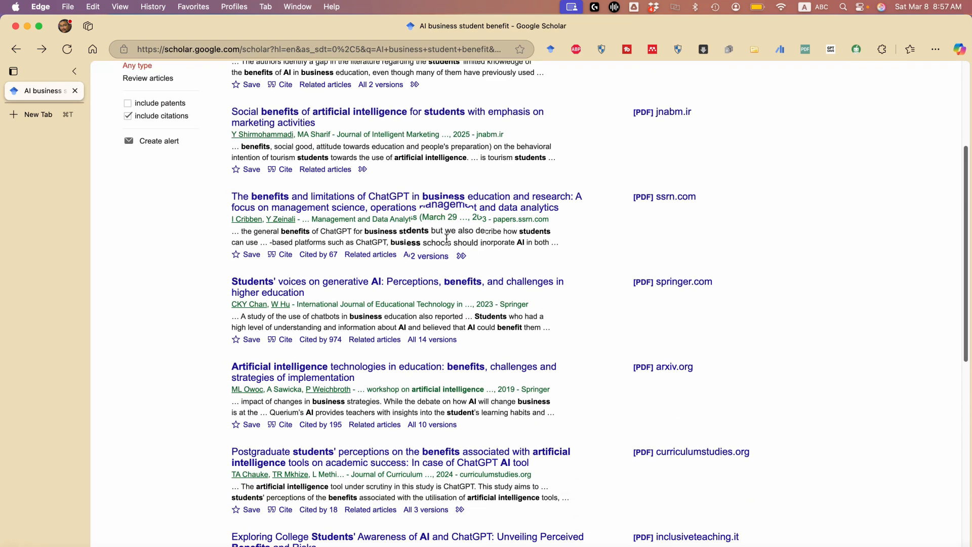
{"action": "scroll", "coordinate": [447, 238], "scroll_direction": "down", "scroll_amount": 4}
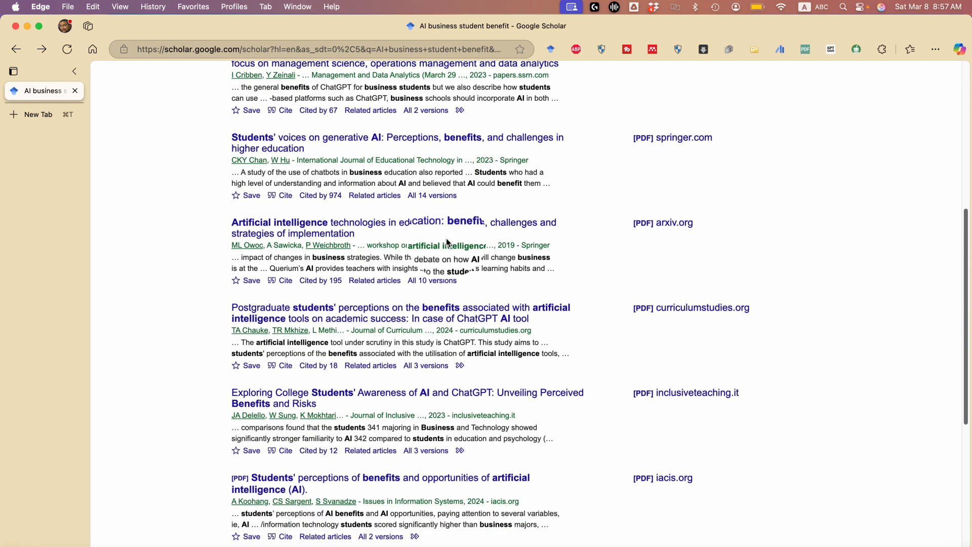
{"action": "scroll", "coordinate": [447, 242], "scroll_direction": "down", "scroll_amount": 3}
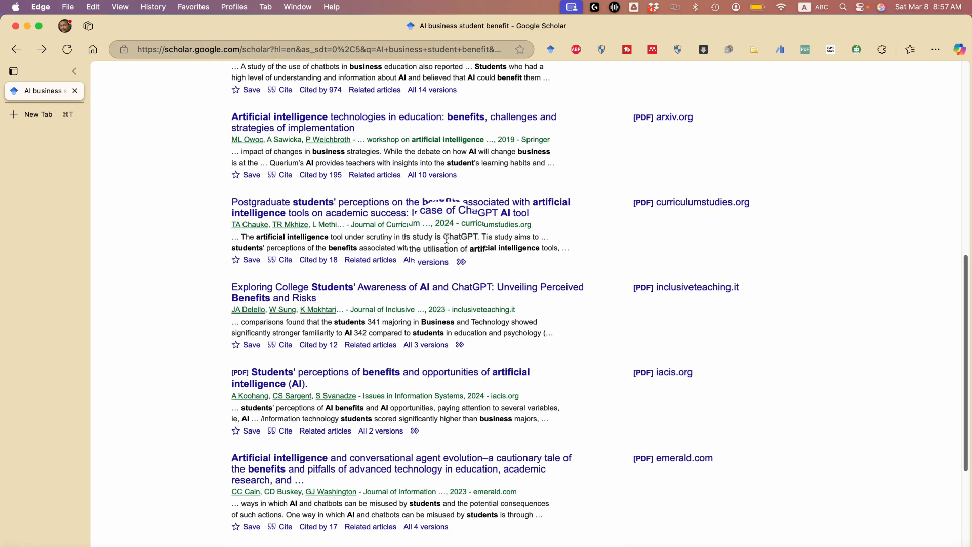
{"action": "scroll", "coordinate": [447, 239], "scroll_direction": "down", "scroll_amount": 2}
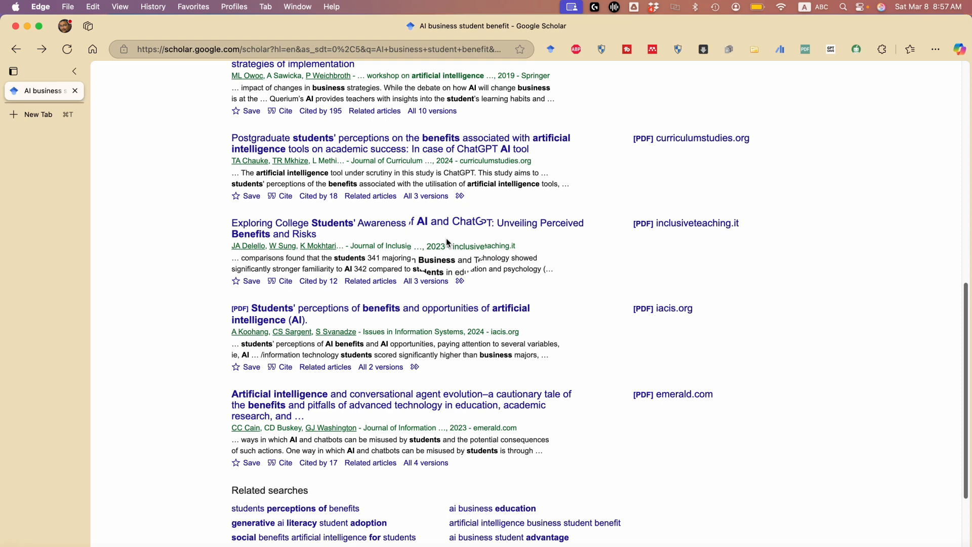
{"action": "scroll", "coordinate": [447, 242], "scroll_direction": "up", "scroll_amount": 11}
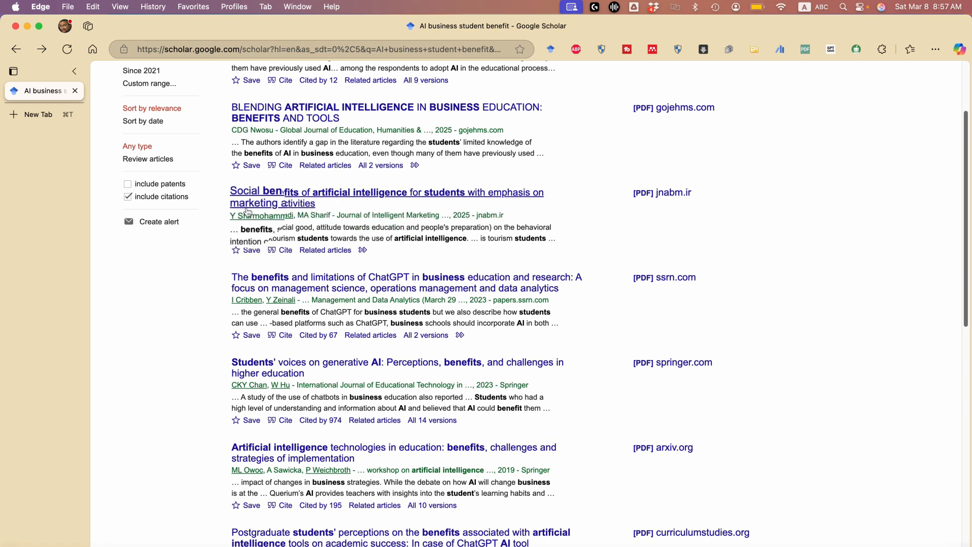
Open the article "Social benefits of artificial intelligence for students with emphasis on marketing activities", read its abstract and return to the results.
{"action": "left_click", "coordinate": [396, 195]}
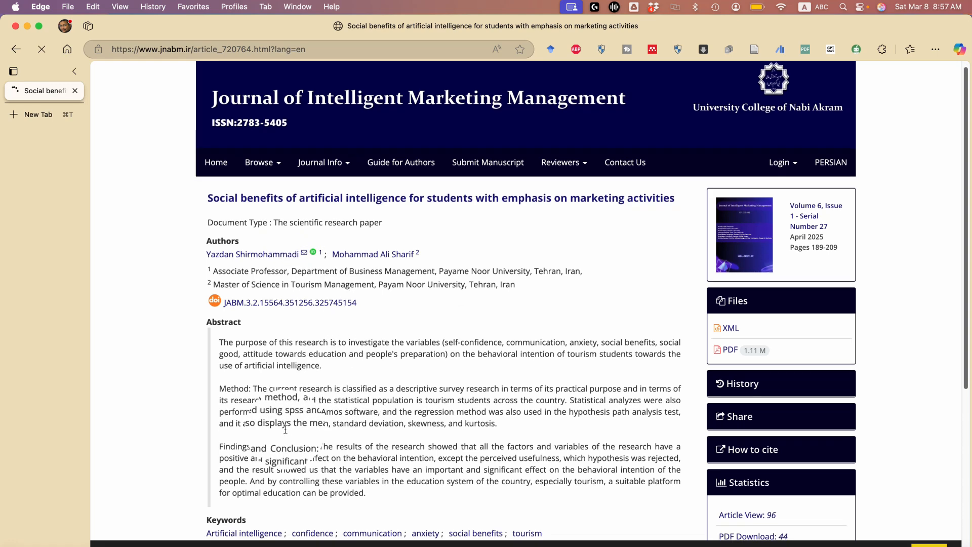
{"action": "scroll", "coordinate": [344, 404], "scroll_direction": "down", "scroll_amount": 3}
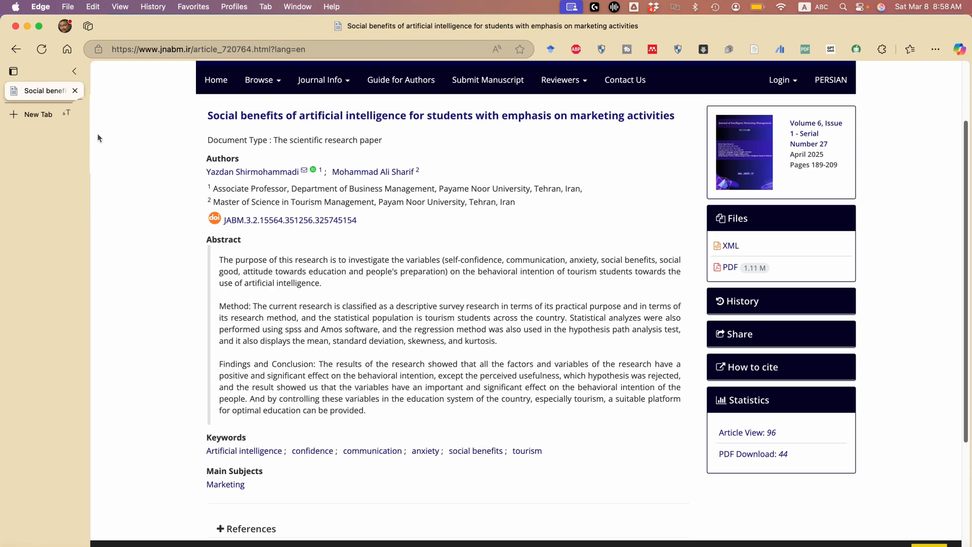
{"action": "left_click", "coordinate": [17, 49]}
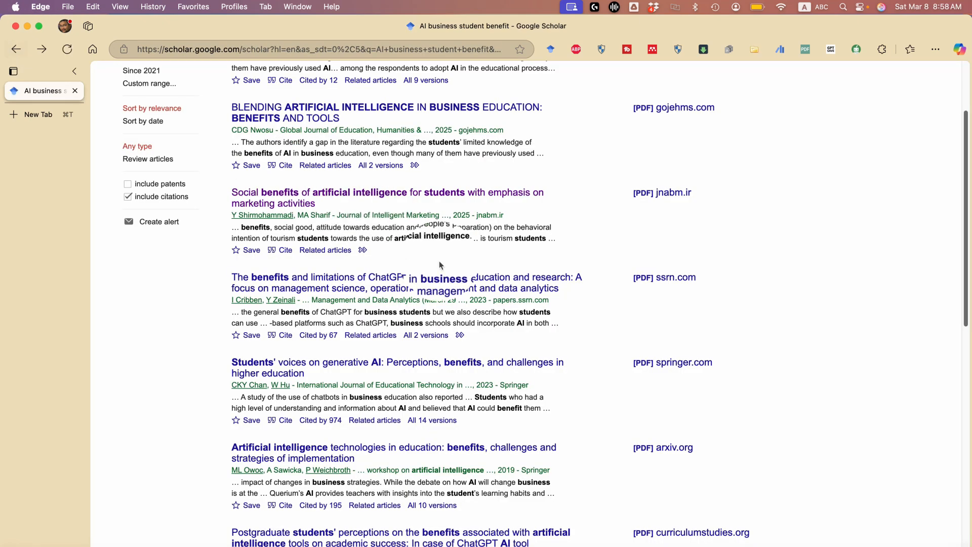
Open the article "Students' voices on generative AI: Perceptions, benefits, and challenges in higher education" and read its abstract.
{"action": "scroll", "coordinate": [484, 276], "scroll_direction": "down", "scroll_amount": 5}
{"action": "scroll", "coordinate": [484, 275], "scroll_direction": "up", "scroll_amount": 5}
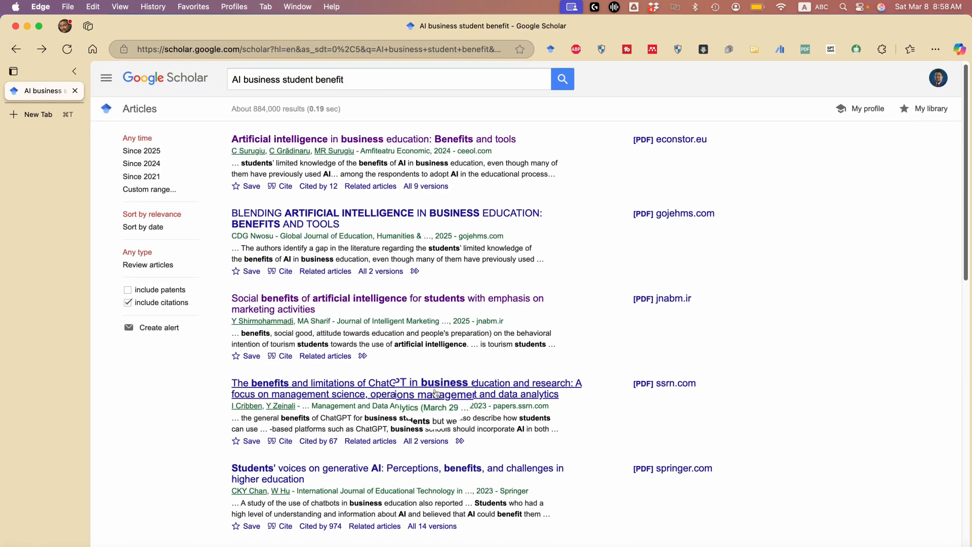
{"action": "scroll", "coordinate": [430, 386], "scroll_direction": "down", "scroll_amount": 3}
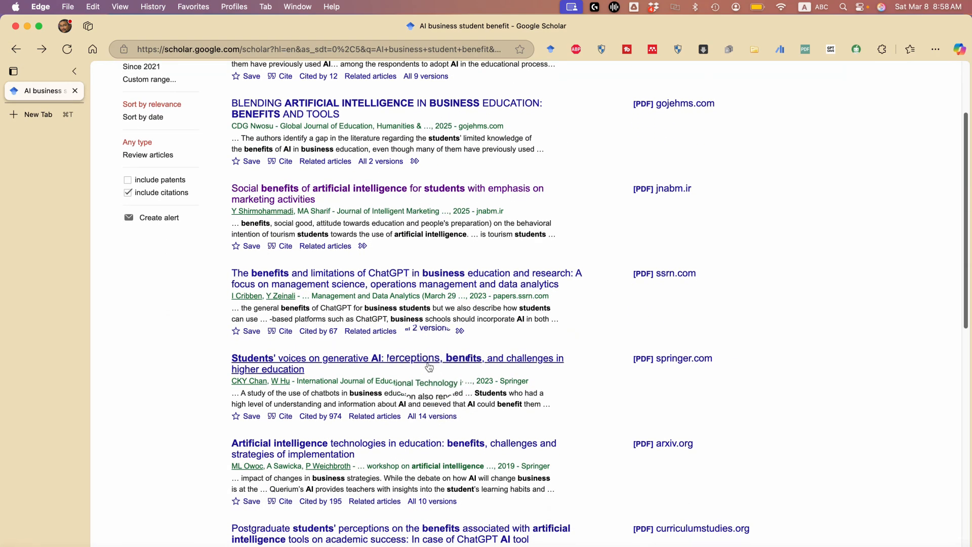
{"action": "left_click", "coordinate": [430, 366]}
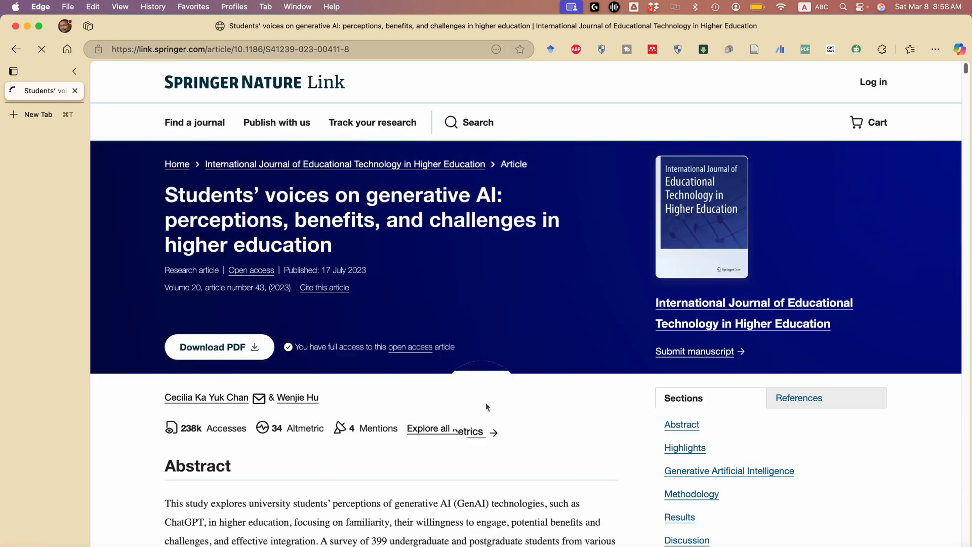
{"action": "scroll", "coordinate": [484, 404], "scroll_direction": "down", "scroll_amount": 5}
{"action": "scroll", "coordinate": [482, 404], "scroll_direction": "down", "scroll_amount": 3}
{"action": "scroll", "coordinate": [482, 403], "scroll_direction": "up", "scroll_amount": 5}
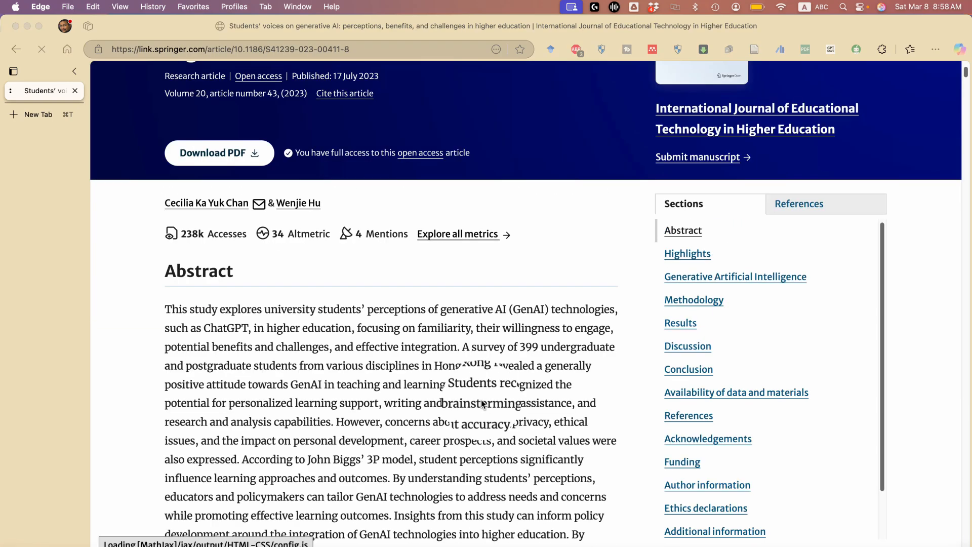
{"action": "scroll", "coordinate": [483, 403], "scroll_direction": "down", "scroll_amount": 3}
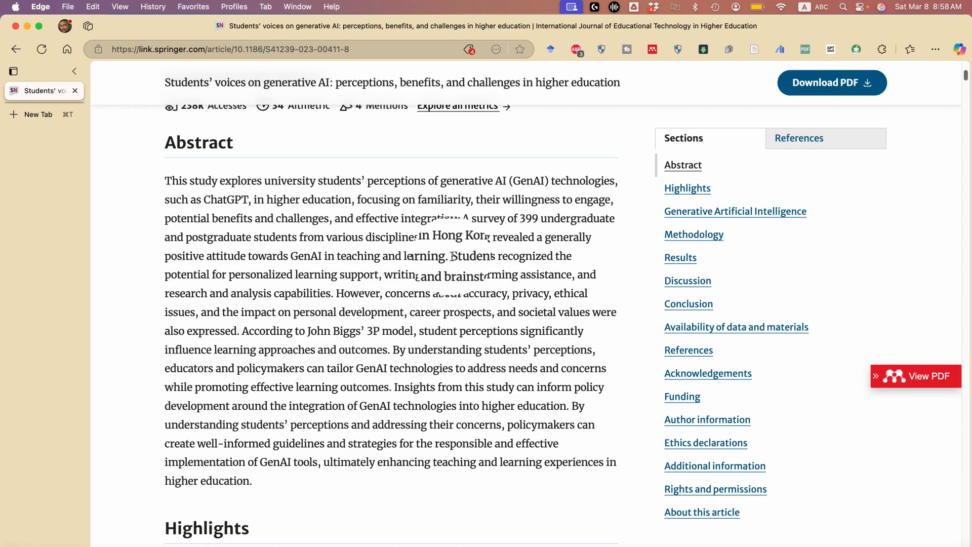
Copy the abstract passage from "Students recognized the potential" to "research and analysis capabilities" into Word below the surname, keeping text only.
{"action": "left_click_drag", "start_coordinate": [452, 255], "coordinate": [329, 293]}
{"action": "key", "text": "super+c"}
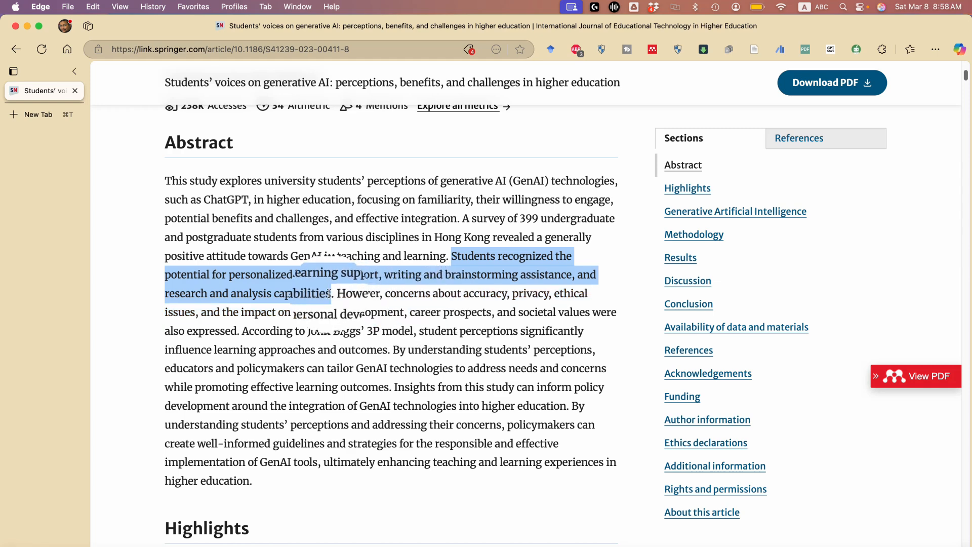
{"action": "right_click", "coordinate": [290, 296]}
{"action": "left_click", "coordinate": [354, 314]}
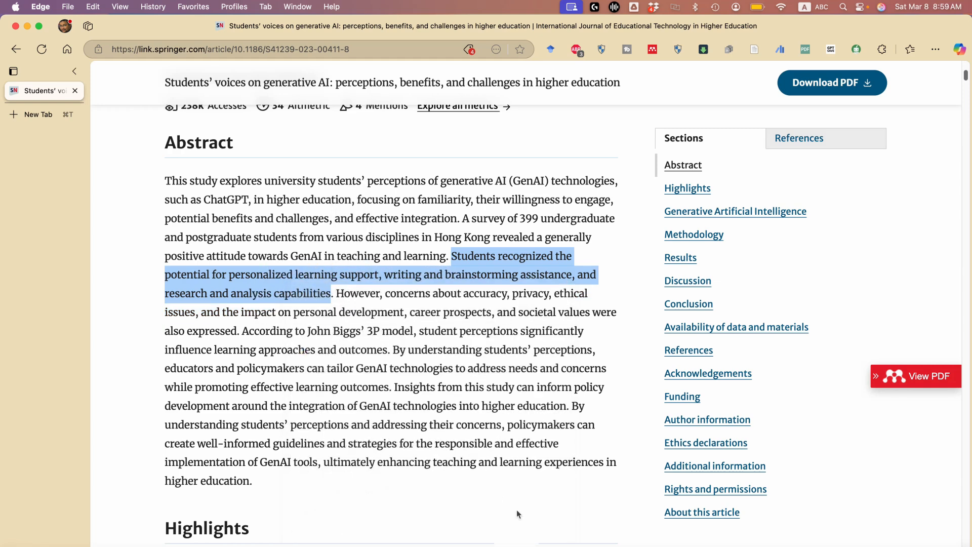
{"action": "scroll", "coordinate": [420, 425], "scroll_direction": "down", "scroll_amount": 5}
{"action": "scroll", "coordinate": [458, 429], "scroll_direction": "up", "scroll_amount": 10}
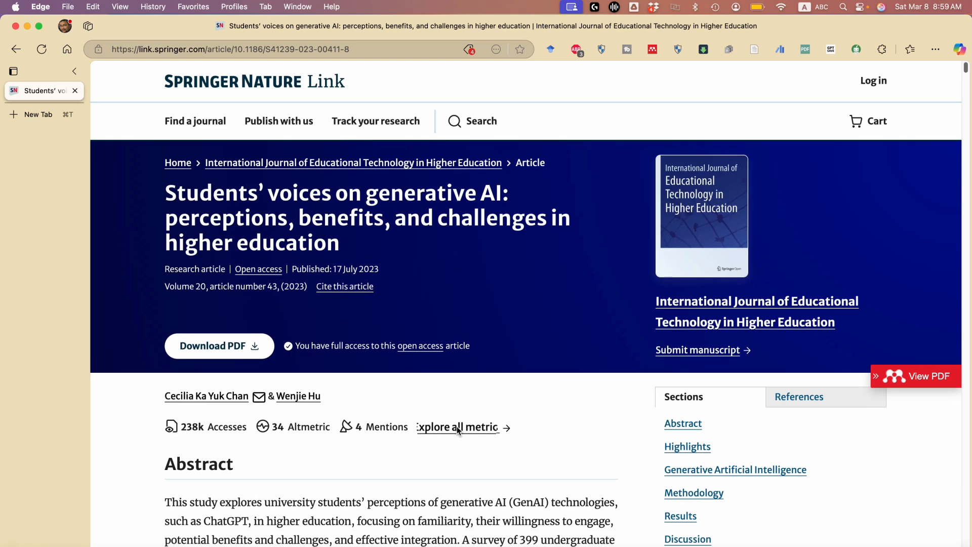
{"action": "scroll", "coordinate": [458, 430], "scroll_direction": "down", "scroll_amount": 3}
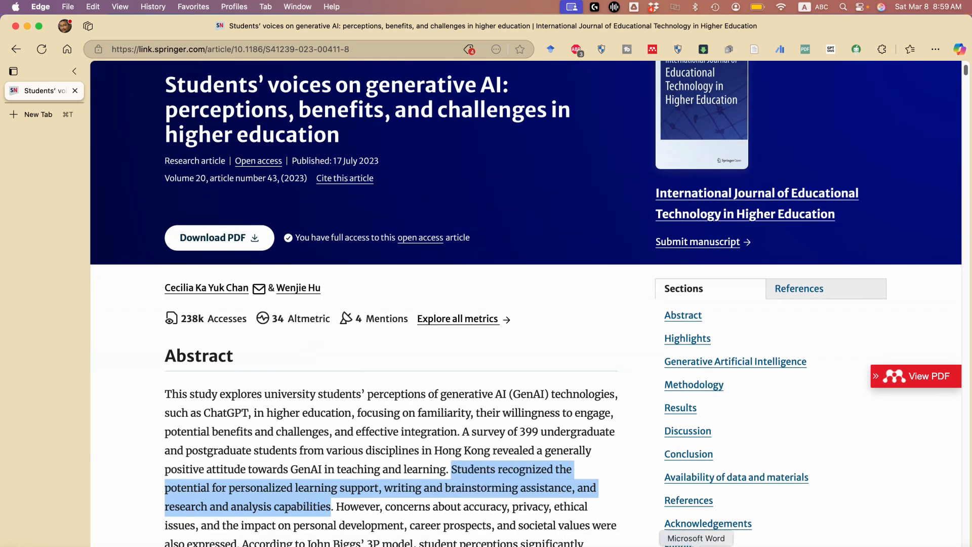
{"action": "left_click", "coordinate": [696, 544]}
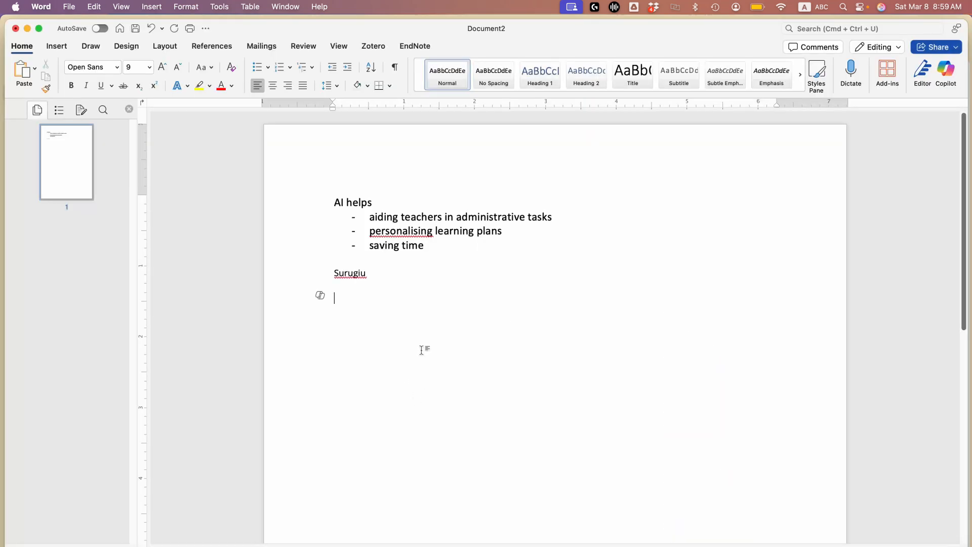
{"action": "key", "text": "super+v"}
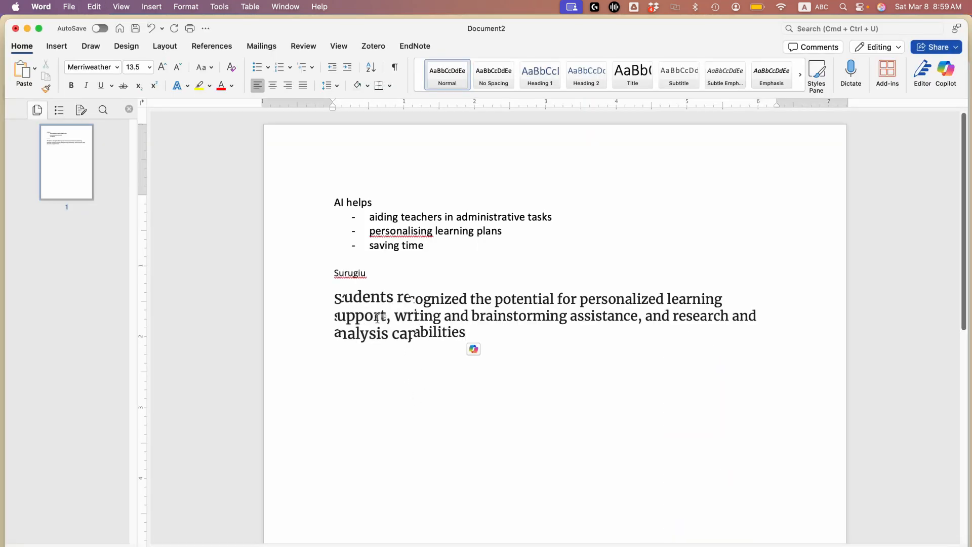
{"action": "left_click", "coordinate": [476, 349]}
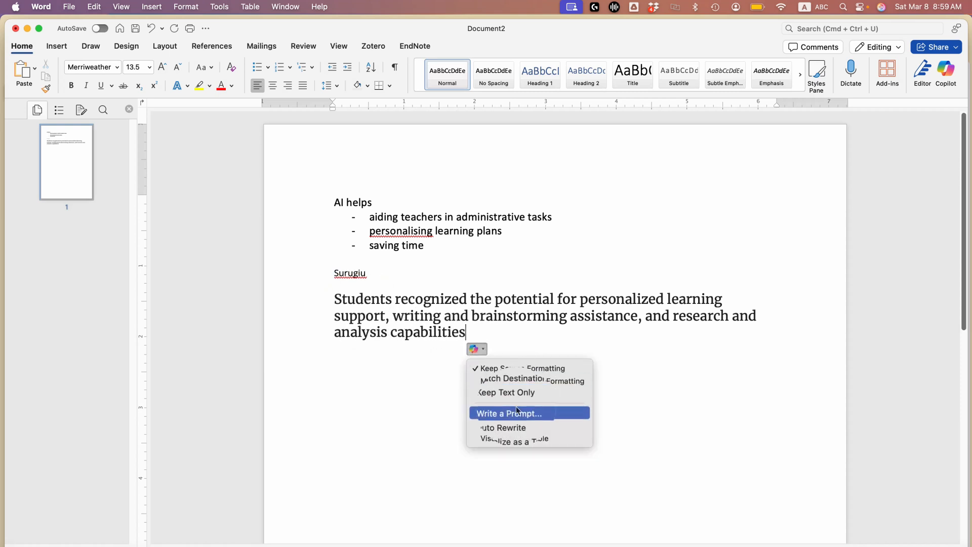
{"action": "left_click", "coordinate": [530, 393]}
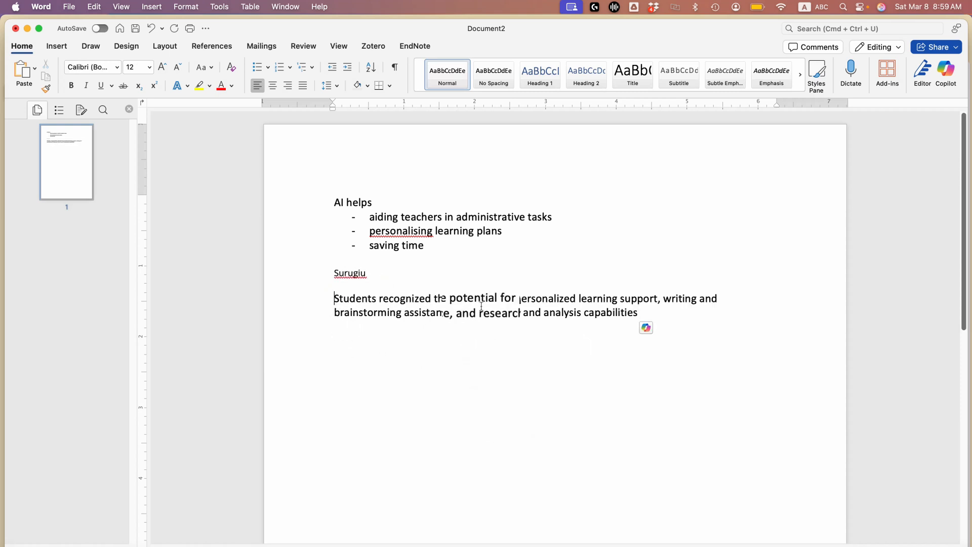
Add the line "AI helps" above the pasted passage and reduce the passage to a dashed list item beginning with "personalized learning support".
{"action": "type", "text": "AI "}
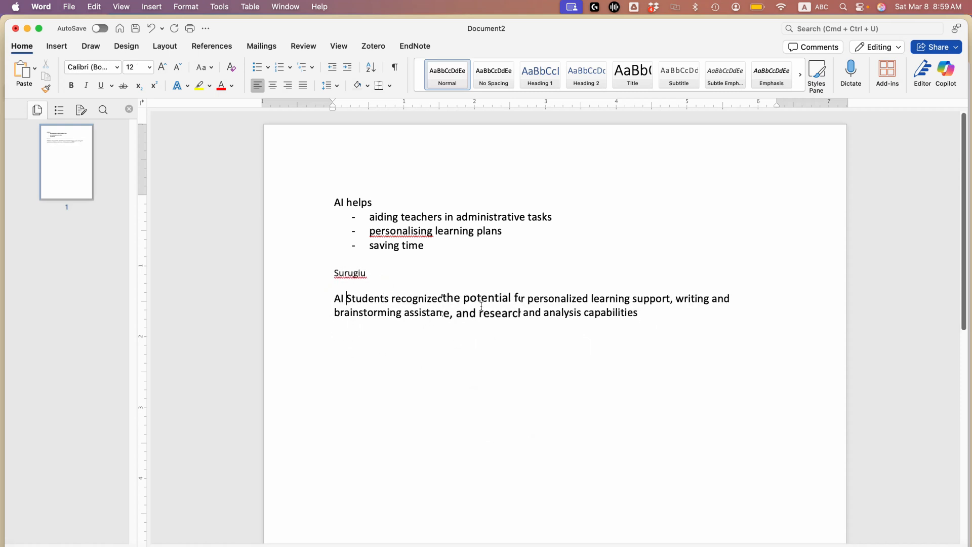
{"action": "type", "text": "helps"}
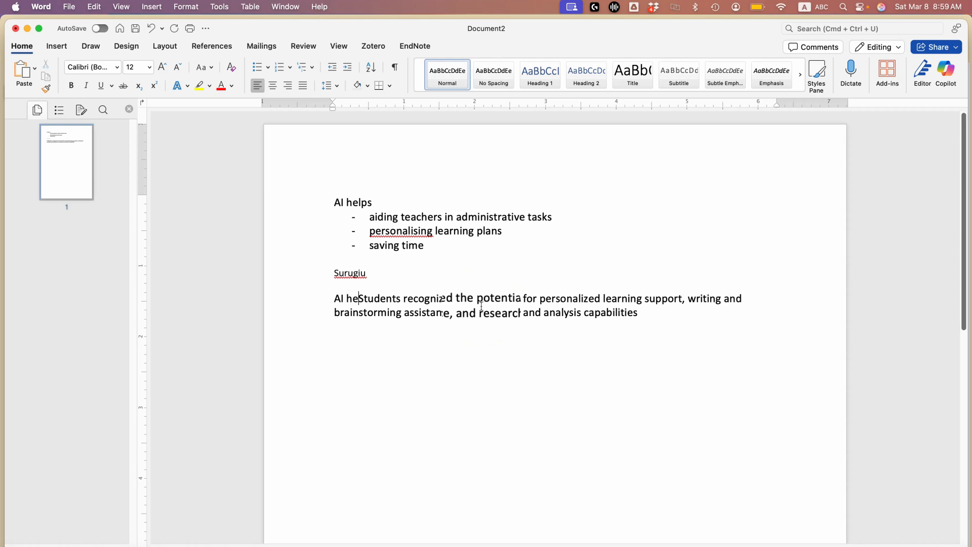
{"action": "key", "text": "Return"}
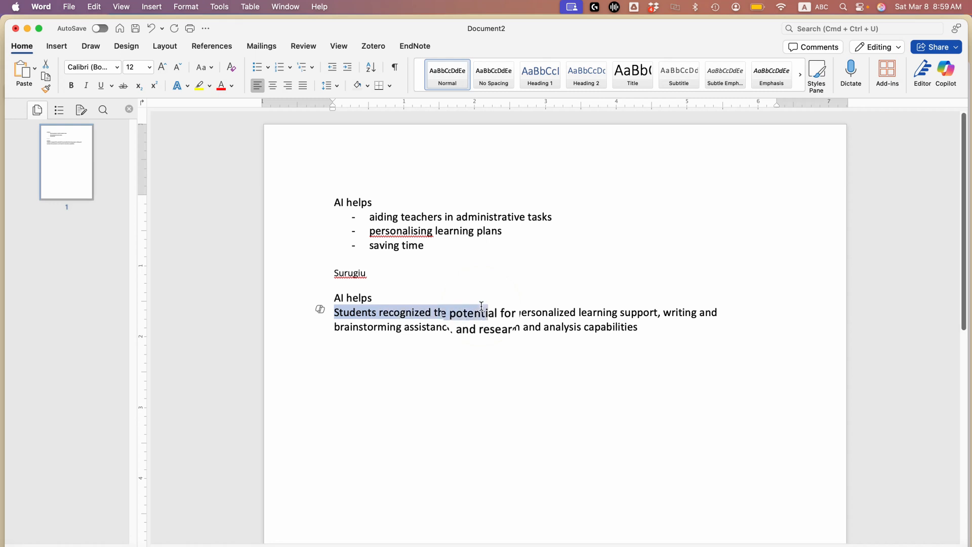
{"action": "type", "text": "-"}
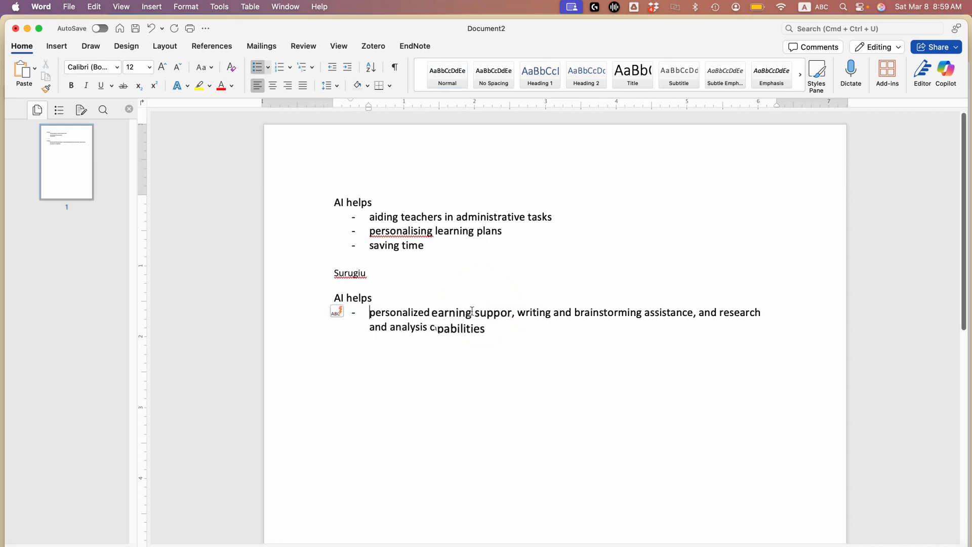
Split the item into three list items: "personalized learning support", "writing and brainstorming assistance" and "research and analysis capabilities".
{"action": "left_click", "coordinate": [518, 315]}
{"action": "key", "text": "BackSpace"}
{"action": "key", "text": "BackSpace"}
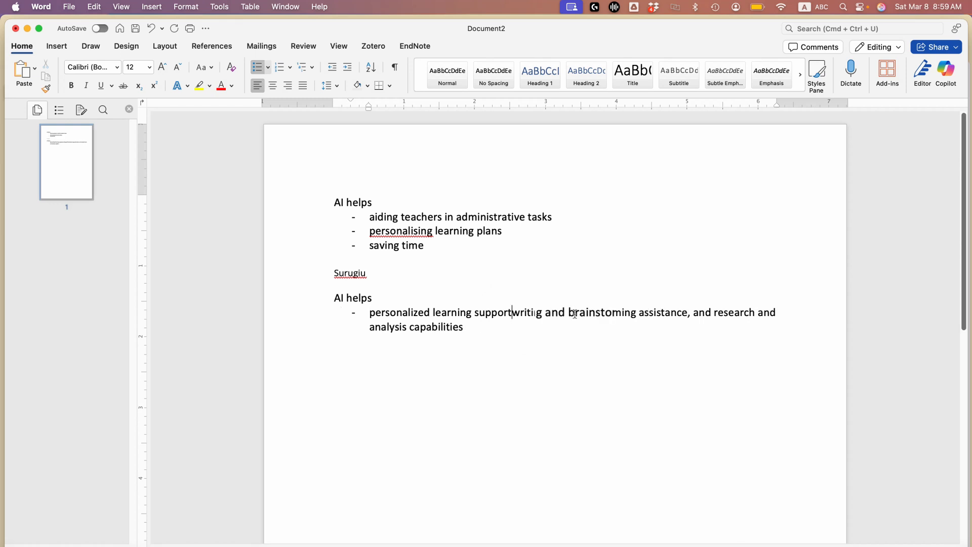
{"action": "key", "text": "Return"}
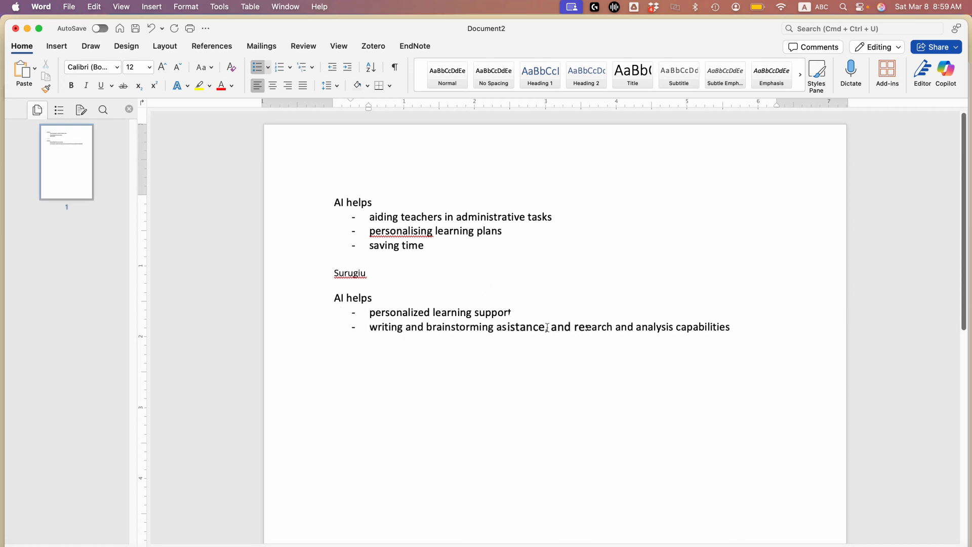
{"action": "left_click_drag", "start_coordinate": [546, 327], "coordinate": [570, 324]}
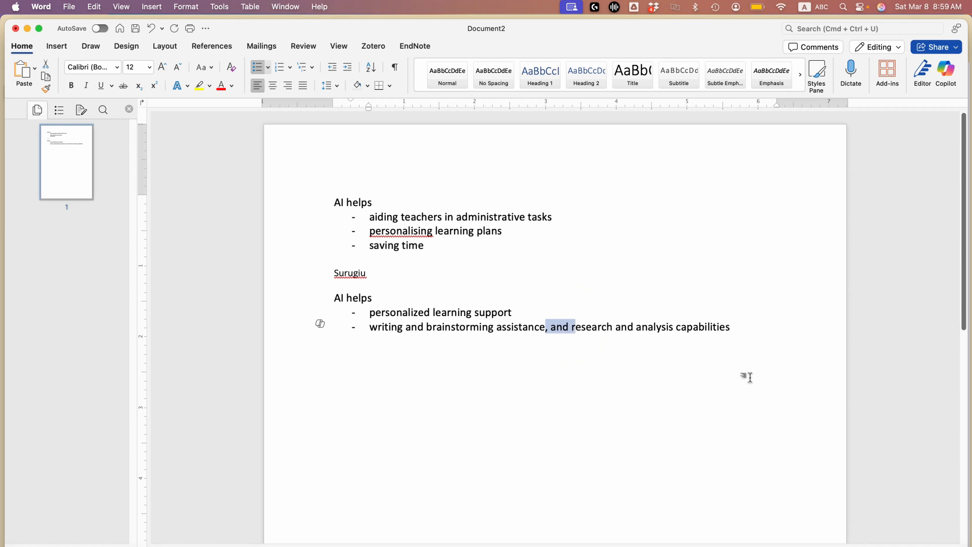
{"action": "key", "text": "Return"}
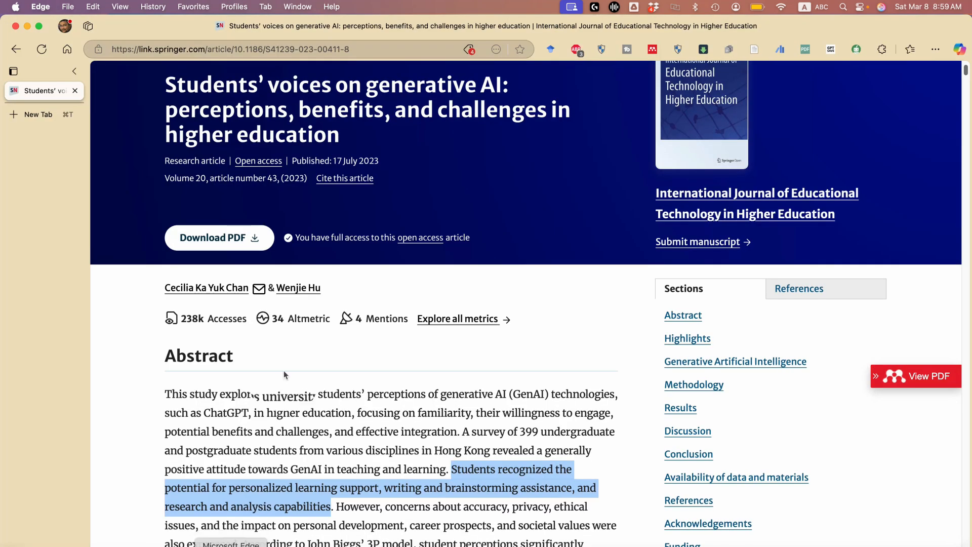
Check the article's authors in Edge and add both surnames on a separate line below the second list in Word.
{"action": "left_click", "coordinate": [232, 544]}
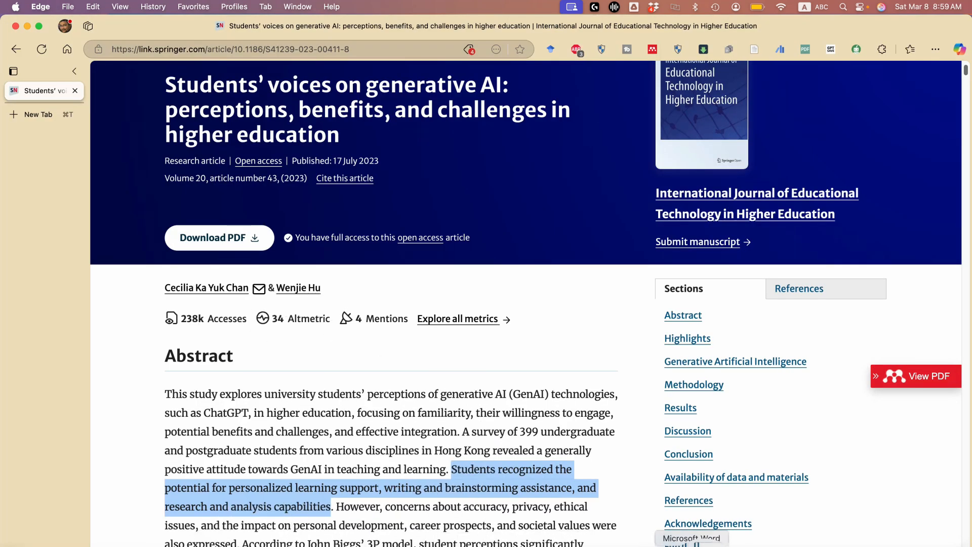
{"action": "left_click", "coordinate": [695, 544]}
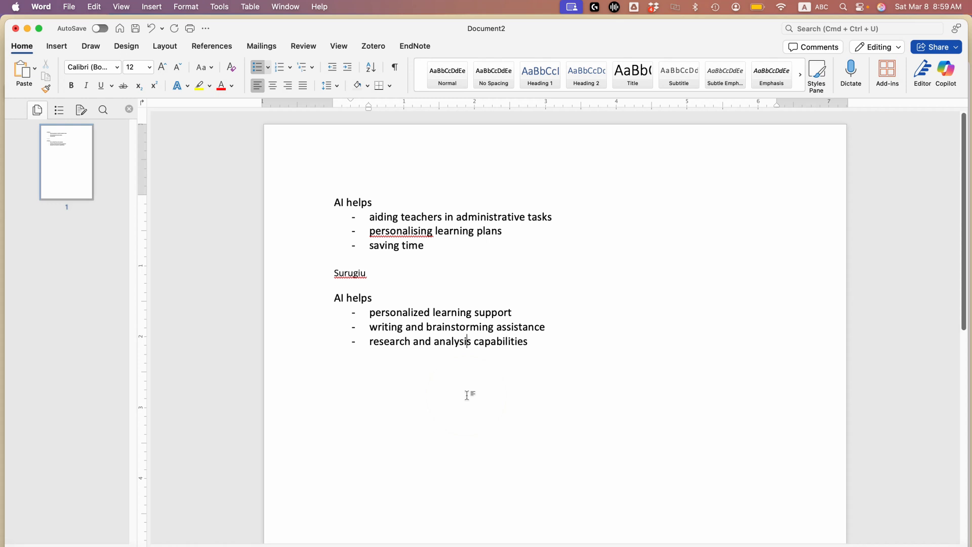
{"action": "left_click", "coordinate": [581, 359]}
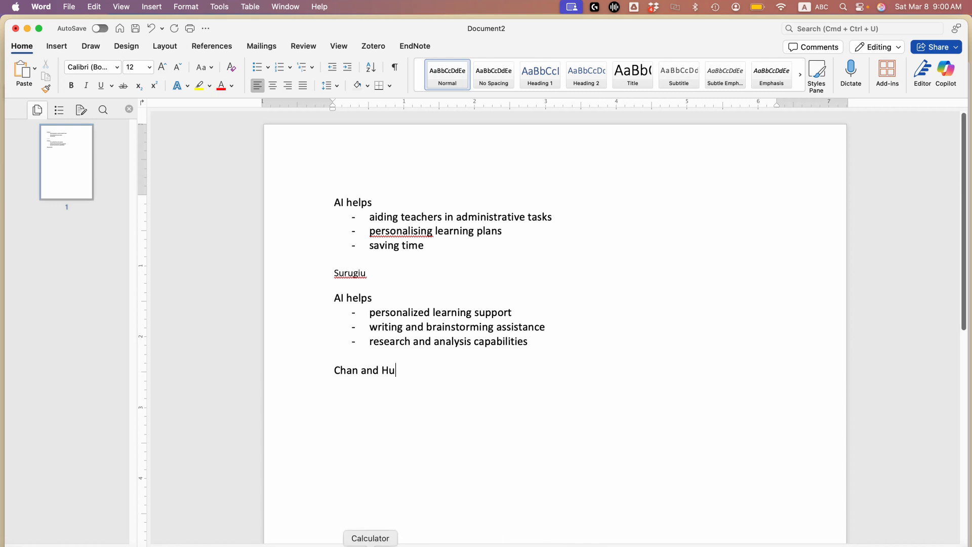
Switch to the article in Edge and look through its page, from the abstract to the closing sections, for the citation download.
{"action": "left_click", "coordinate": [233, 544]}
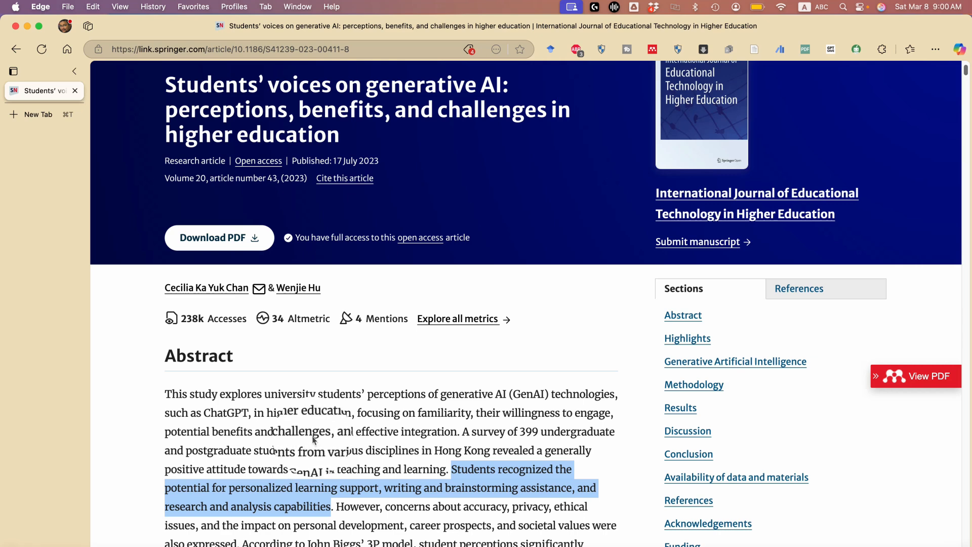
{"action": "scroll", "coordinate": [355, 423], "scroll_direction": "down", "scroll_amount": 15}
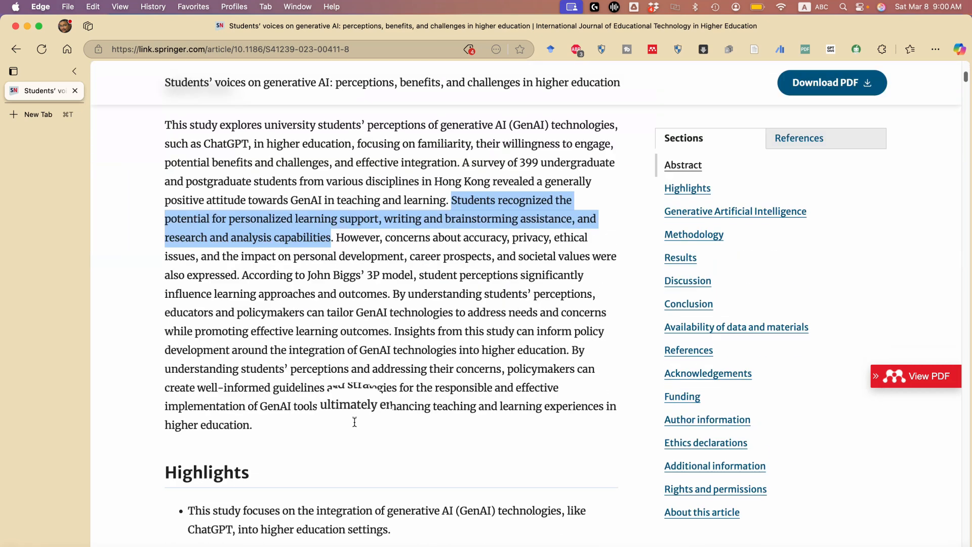
{"action": "scroll", "coordinate": [354, 424], "scroll_direction": "up", "scroll_amount": 10}
{"action": "scroll", "coordinate": [356, 423], "scroll_direction": "up", "scroll_amount": 8}
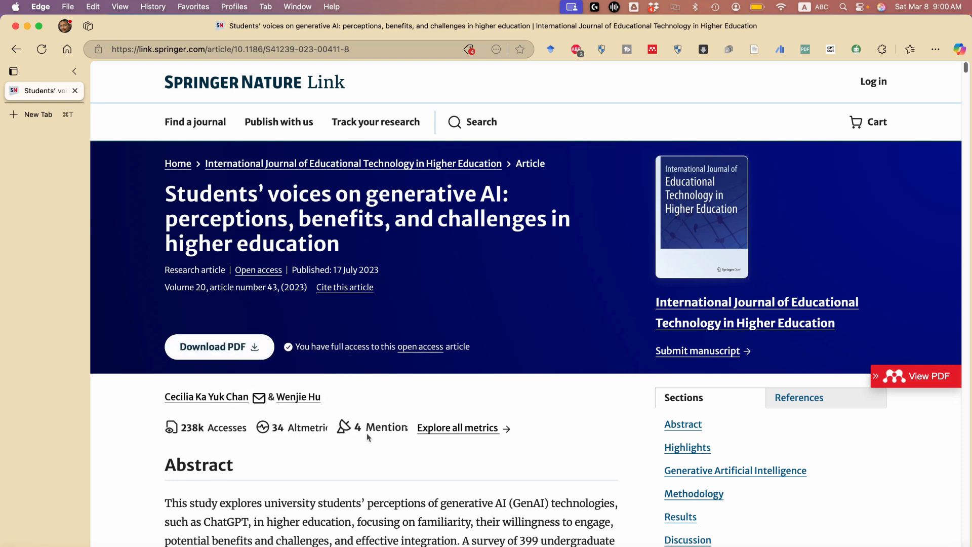
{"action": "scroll", "coordinate": [553, 449], "scroll_direction": "down", "scroll_amount": 2}
{"action": "scroll", "coordinate": [554, 448], "scroll_direction": "up", "scroll_amount": 2}
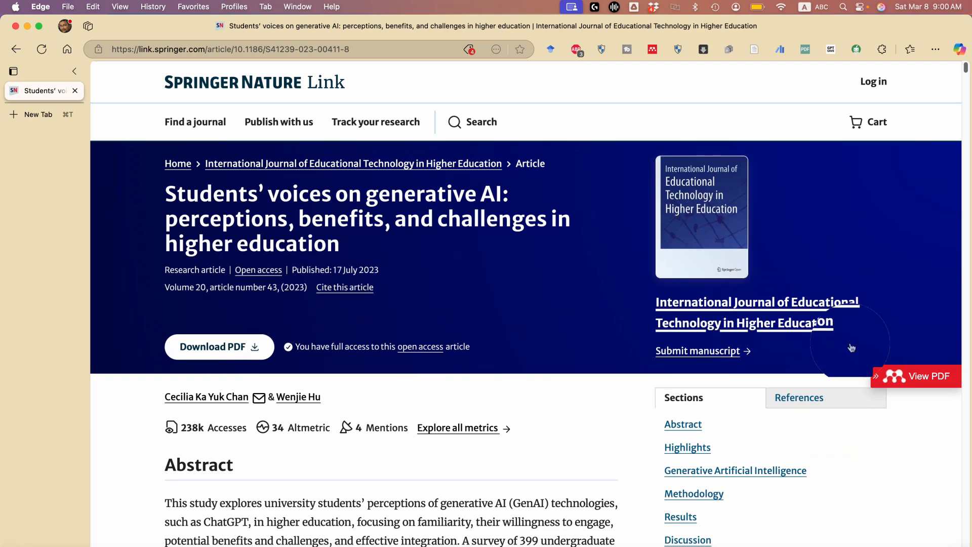
{"action": "scroll", "coordinate": [378, 452], "scroll_direction": "down", "scroll_amount": 15}
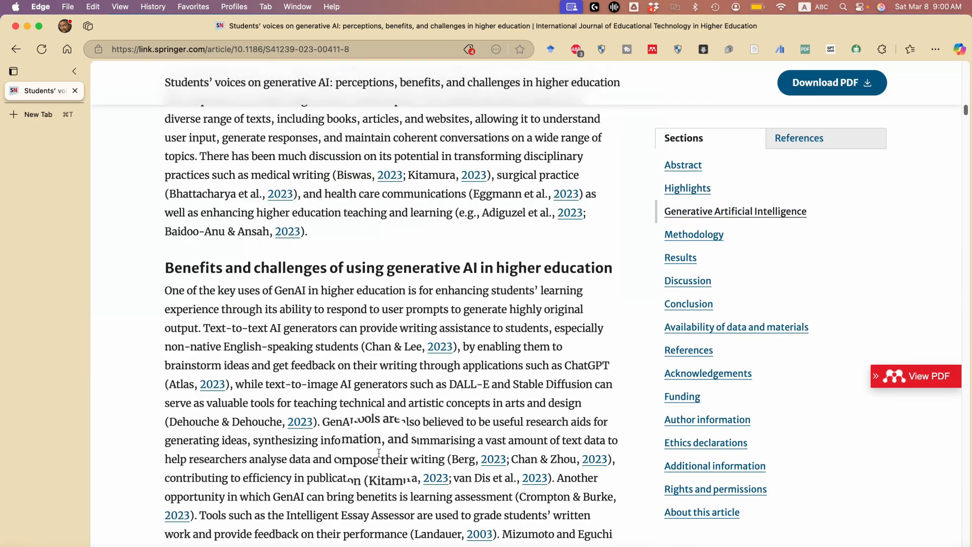
{"action": "scroll", "coordinate": [379, 452], "scroll_direction": "up", "scroll_amount": 8}
{"action": "scroll", "coordinate": [378, 452], "scroll_direction": "down", "scroll_amount": 8}
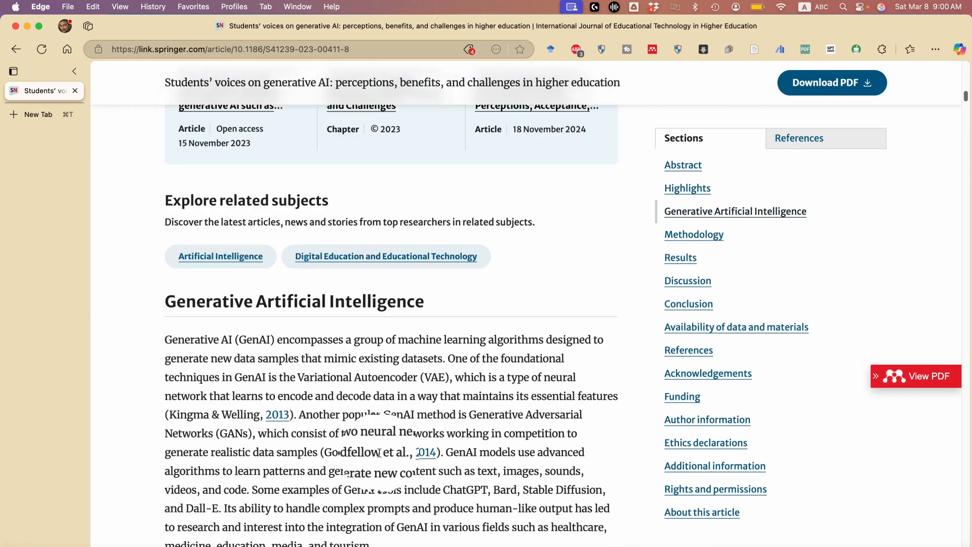
{"action": "scroll", "coordinate": [378, 452], "scroll_direction": "up", "scroll_amount": 2}
{"action": "scroll", "coordinate": [379, 452], "scroll_direction": "down", "scroll_amount": 2}
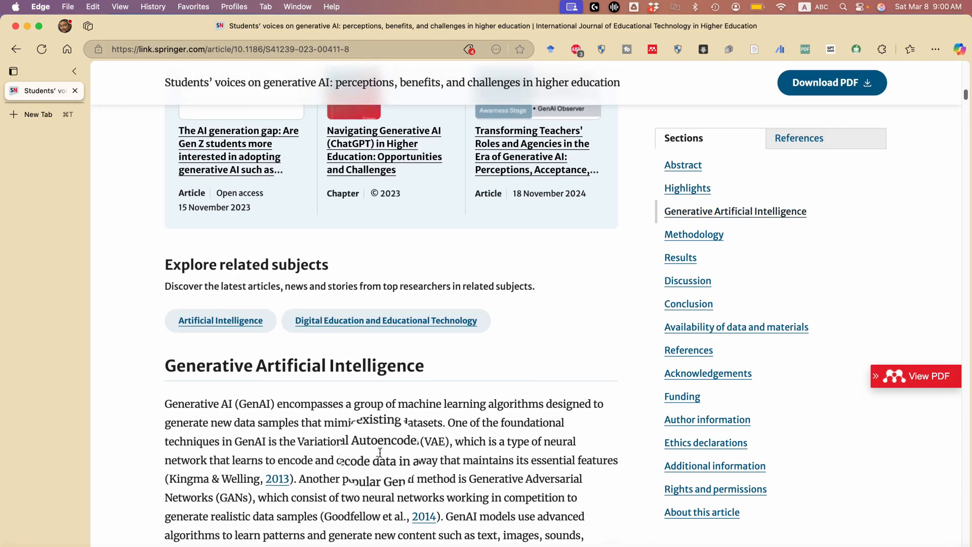
{"action": "scroll", "coordinate": [481, 407], "scroll_direction": "down", "scroll_amount": 12}
{"action": "scroll", "coordinate": [493, 414], "scroll_direction": "down", "scroll_amount": 20}
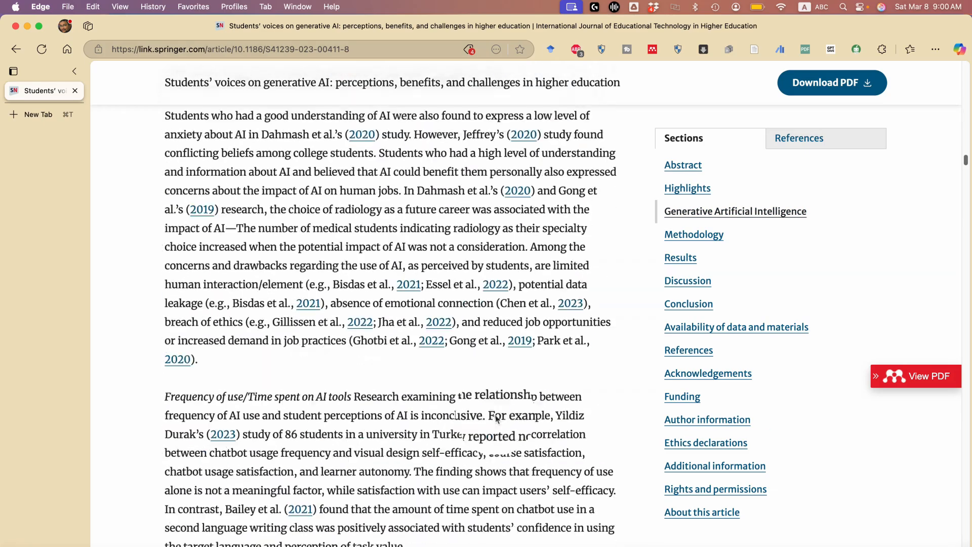
{"action": "scroll", "coordinate": [499, 412], "scroll_direction": "down", "scroll_amount": 20}
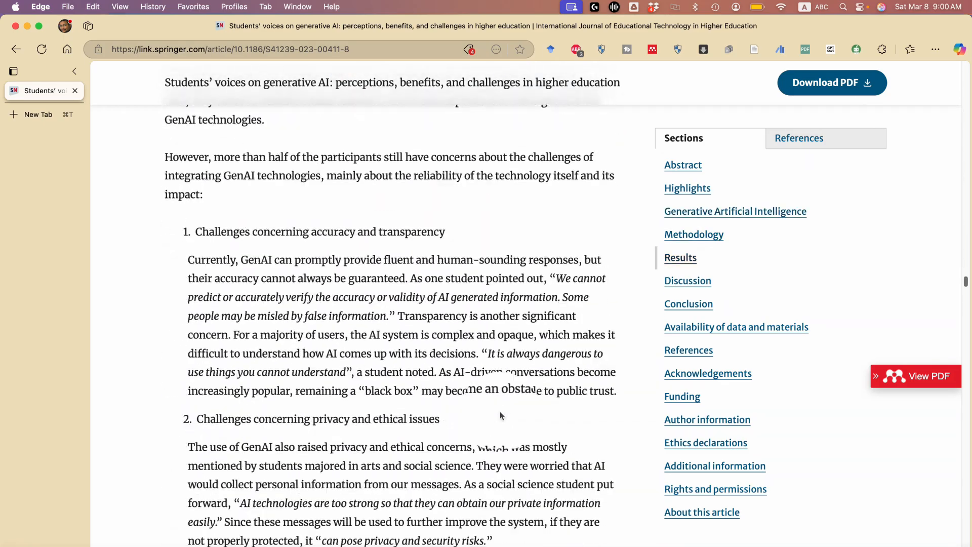
{"action": "scroll", "coordinate": [501, 416], "scroll_direction": "down", "scroll_amount": 20}
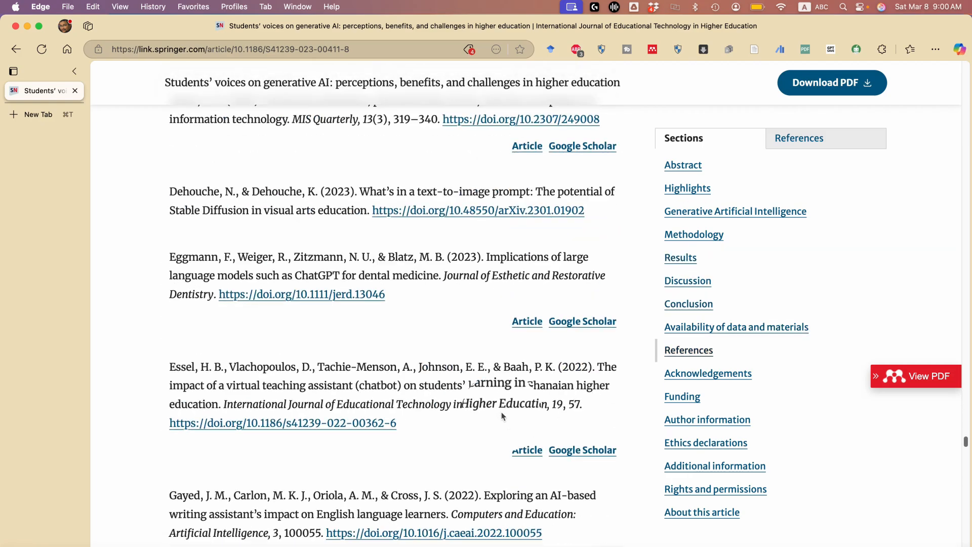
{"action": "scroll", "coordinate": [501, 417], "scroll_direction": "up", "scroll_amount": 10}
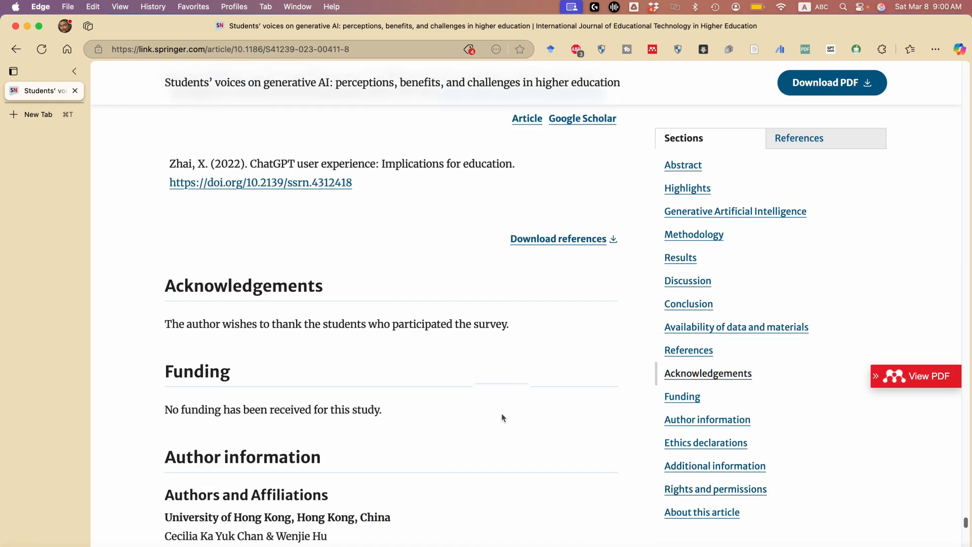
{"action": "scroll", "coordinate": [502, 414], "scroll_direction": "down", "scroll_amount": 1}
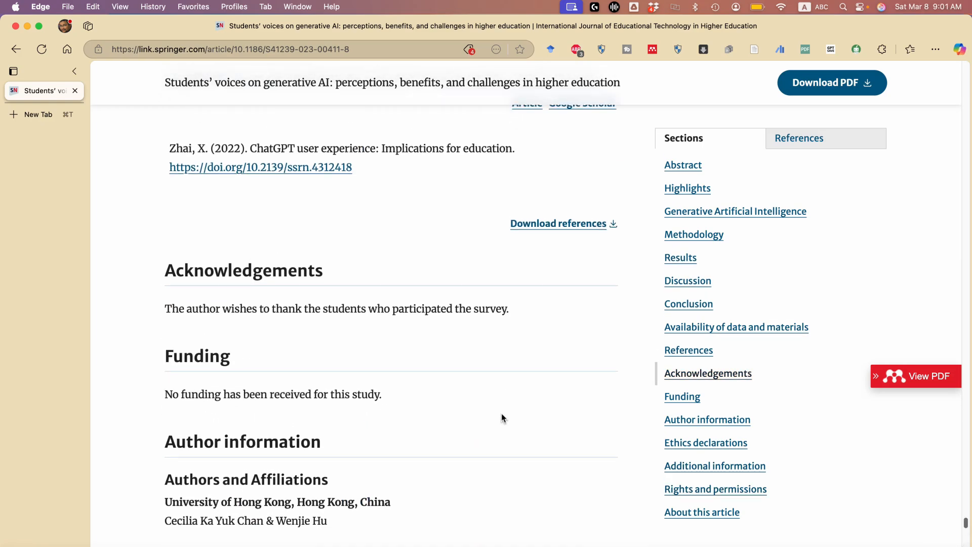
{"action": "scroll", "coordinate": [503, 416], "scroll_direction": "up", "scroll_amount": 4}
{"action": "scroll", "coordinate": [502, 416], "scroll_direction": "down", "scroll_amount": 16}
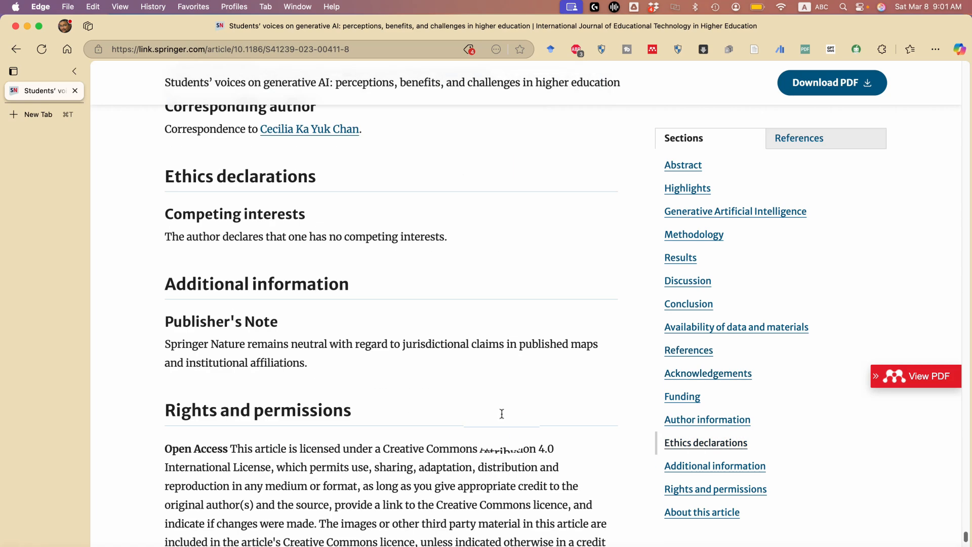
{"action": "scroll", "coordinate": [502, 417], "scroll_direction": "up", "scroll_amount": 3}
{"action": "scroll", "coordinate": [502, 415], "scroll_direction": "down", "scroll_amount": 10}
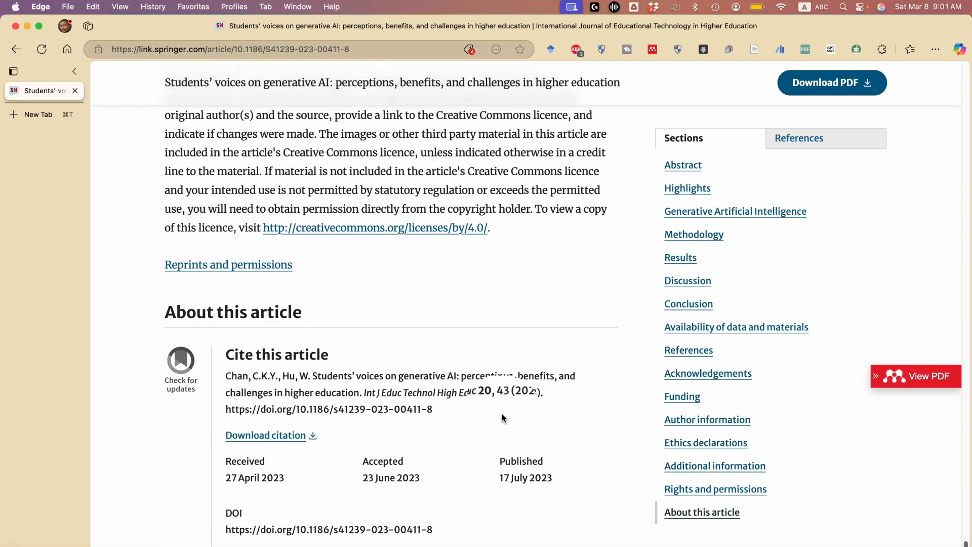
{"action": "scroll", "coordinate": [502, 413], "scroll_direction": "down", "scroll_amount": 2}
{"action": "scroll", "coordinate": [460, 372], "scroll_direction": "up", "scroll_amount": 5}
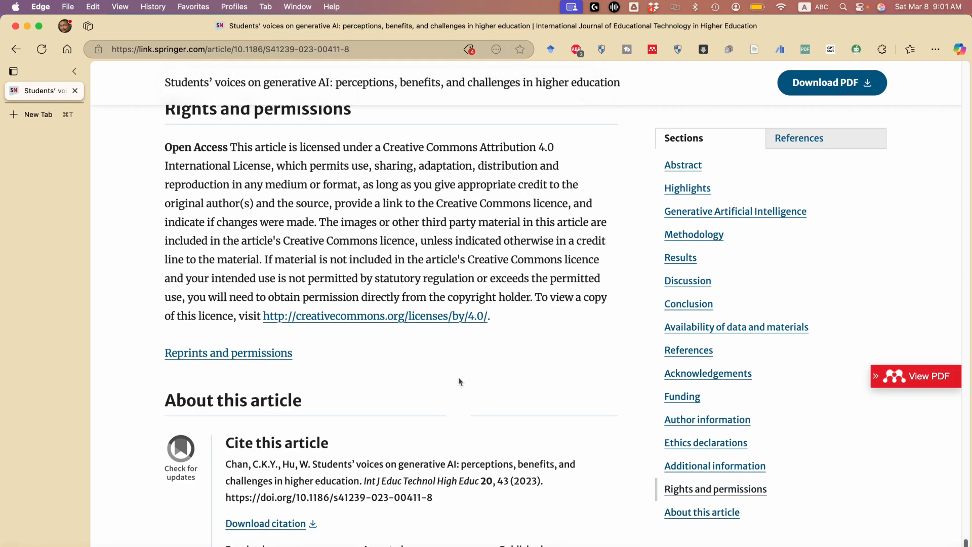
{"action": "scroll", "coordinate": [446, 387], "scroll_direction": "down", "scroll_amount": 1}
{"action": "scroll", "coordinate": [495, 392], "scroll_direction": "up", "scroll_amount": 8}
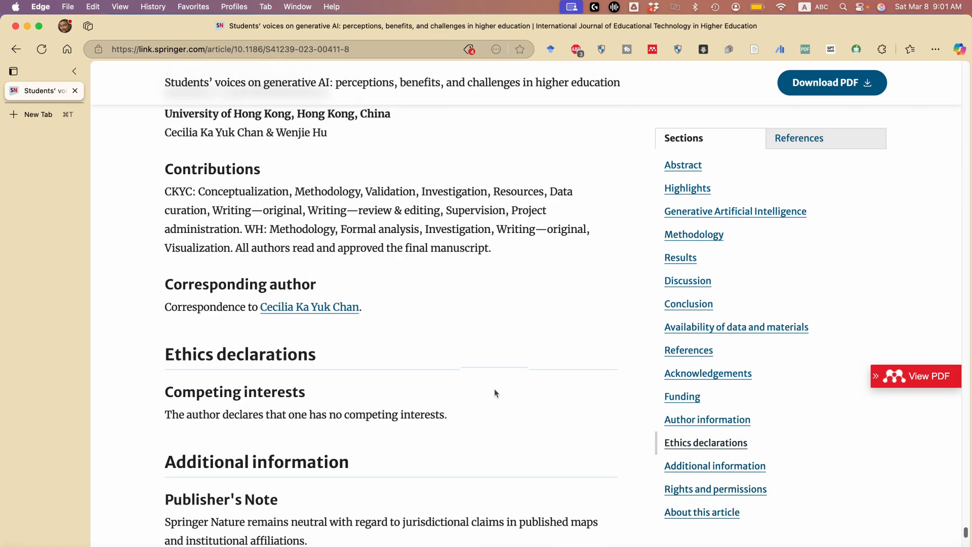
{"action": "scroll", "coordinate": [495, 393], "scroll_direction": "up", "scroll_amount": 10}
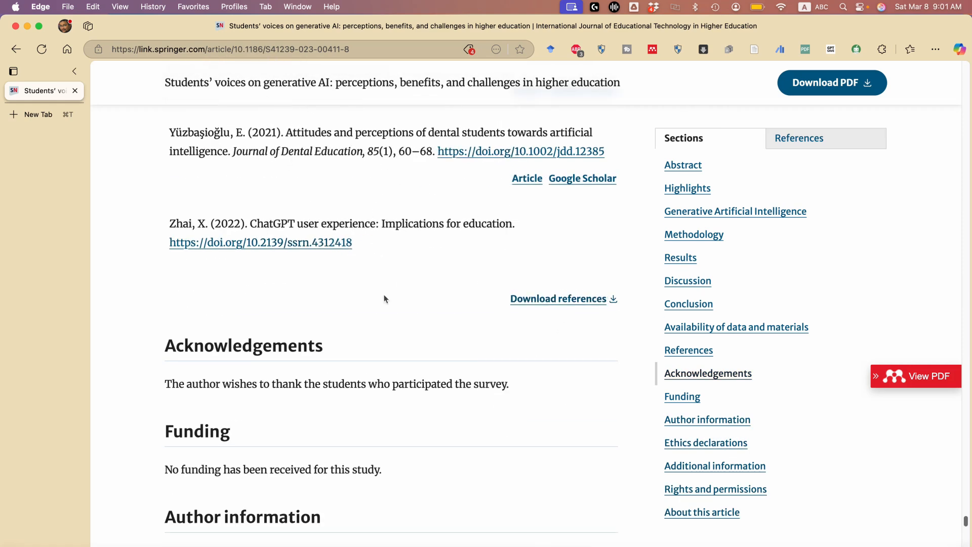
Download the article's citation as an RIS file from "Cite this article" and check it in the downloads list.
{"action": "scroll", "coordinate": [386, 296], "scroll_direction": "down", "scroll_amount": 15}
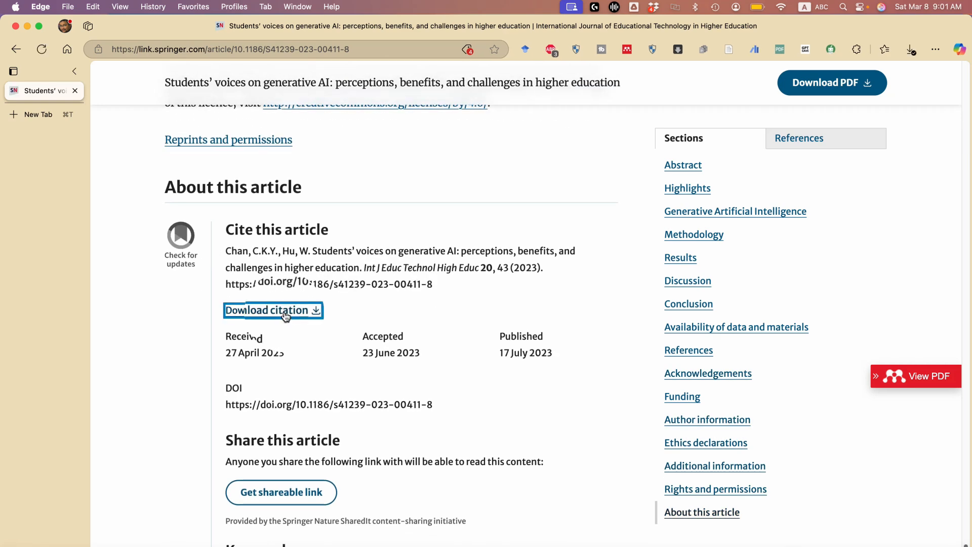
{"action": "left_click", "coordinate": [910, 49]}
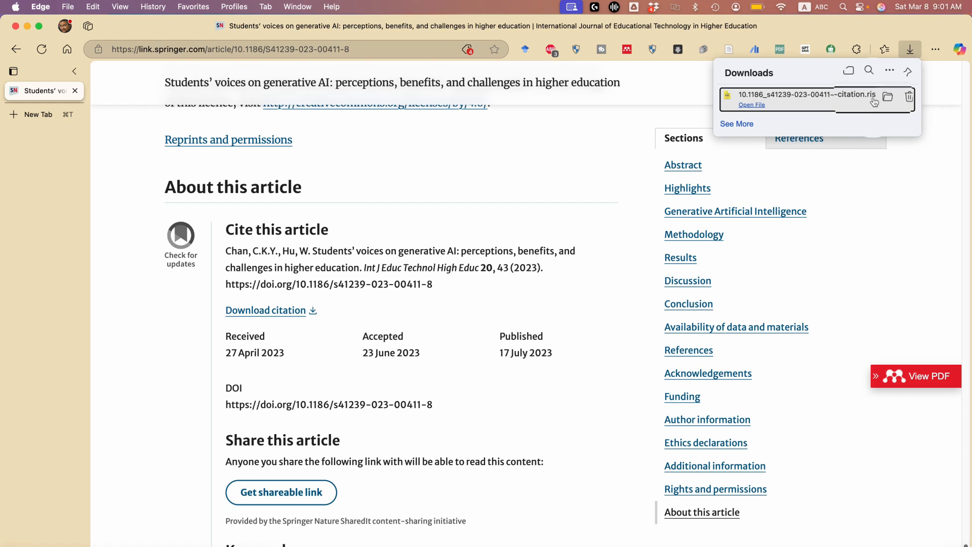
{"action": "left_click", "coordinate": [498, 305]}
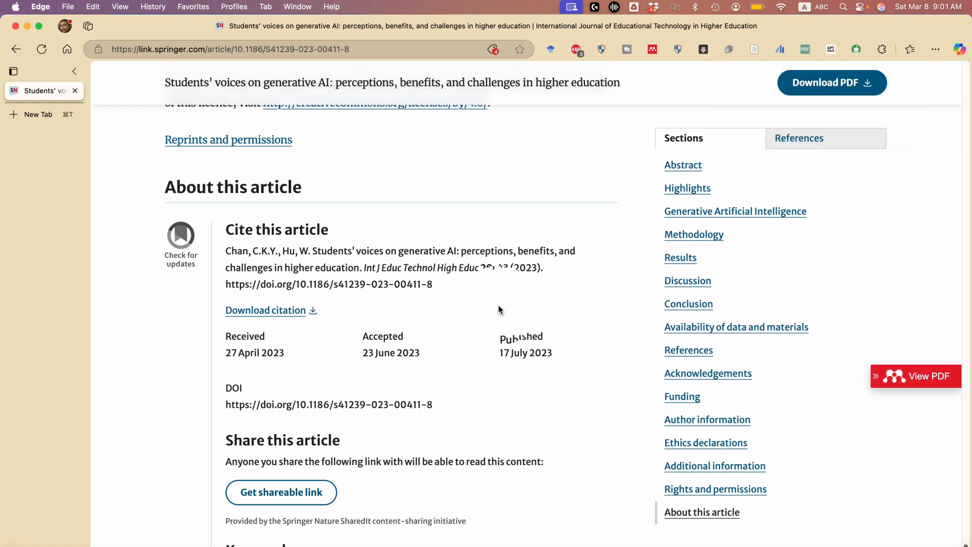
Return to the Google Scholar results, open "Artificial Intelligence in Business Education: Benefits and Tools" and view its details and contents.
{"action": "left_click", "coordinate": [16, 49]}
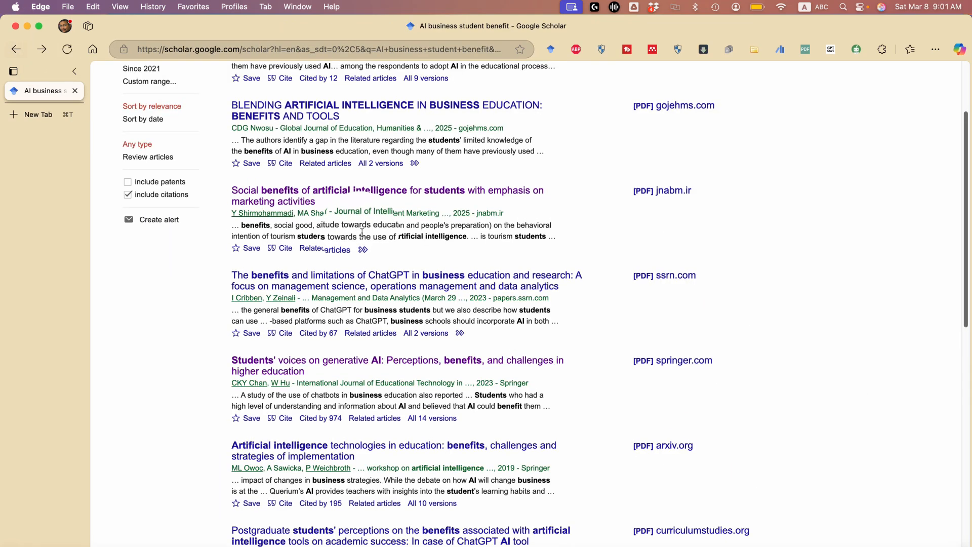
{"action": "scroll", "coordinate": [329, 225], "scroll_direction": "up", "scroll_amount": 3}
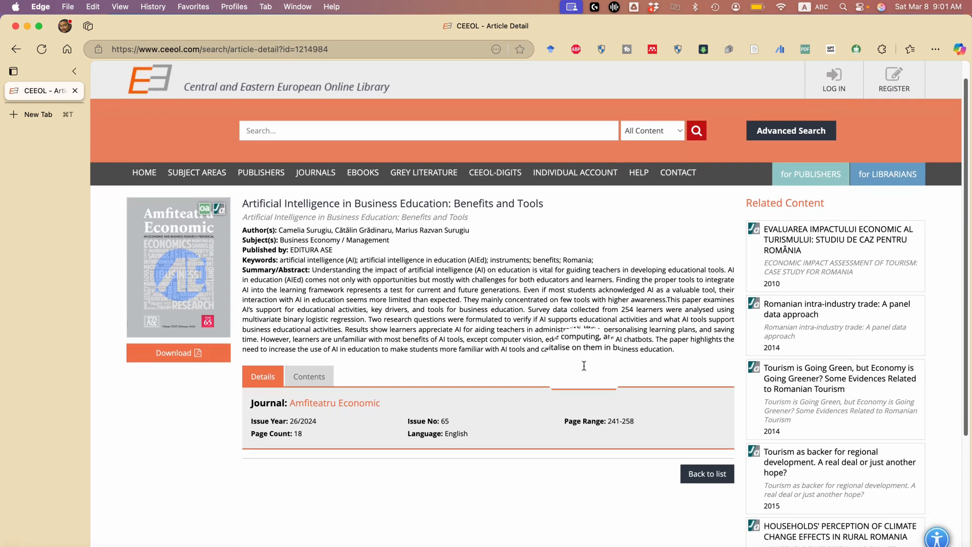
{"action": "scroll", "coordinate": [585, 367], "scroll_direction": "down", "scroll_amount": 5}
{"action": "scroll", "coordinate": [584, 369], "scroll_direction": "up", "scroll_amount": 5}
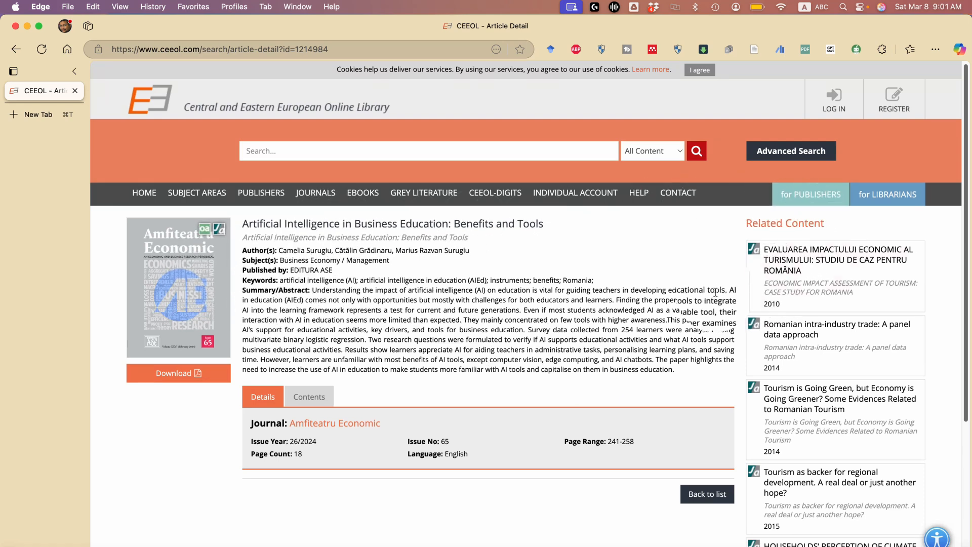
{"action": "left_click", "coordinate": [309, 397]}
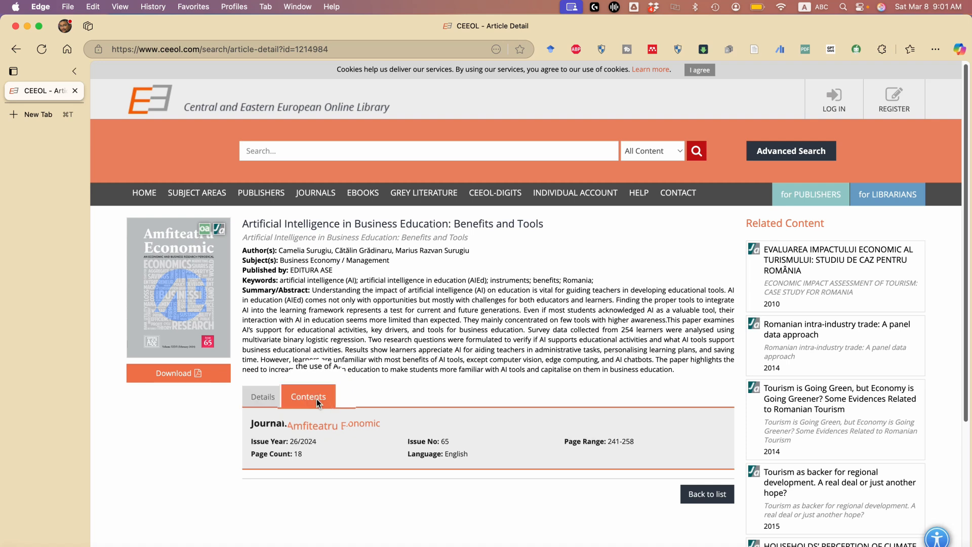
Check the article's details, select its title, and return to the Google Scholar results for "AI business student benefit".
{"action": "left_click", "coordinate": [271, 401]}
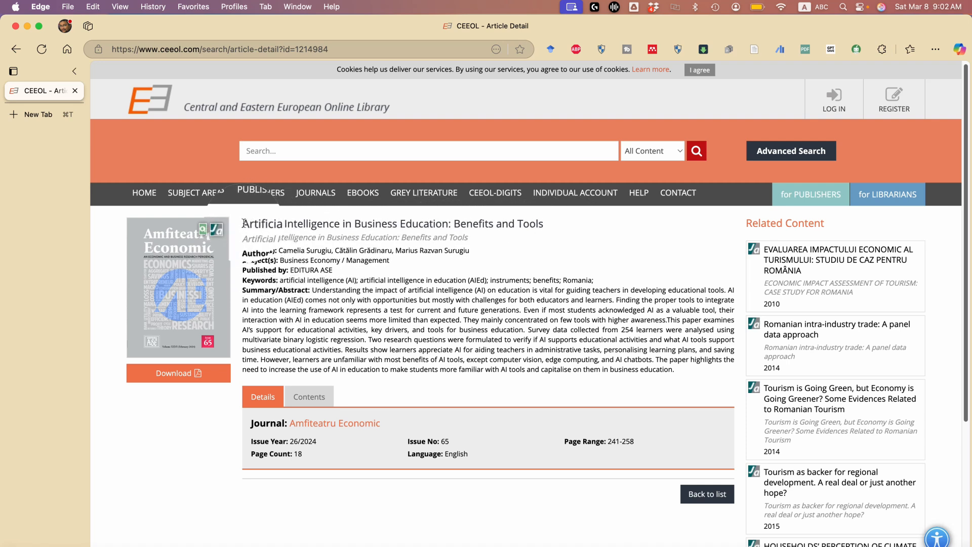
{"action": "left_click_drag", "start_coordinate": [245, 223], "coordinate": [545, 220]}
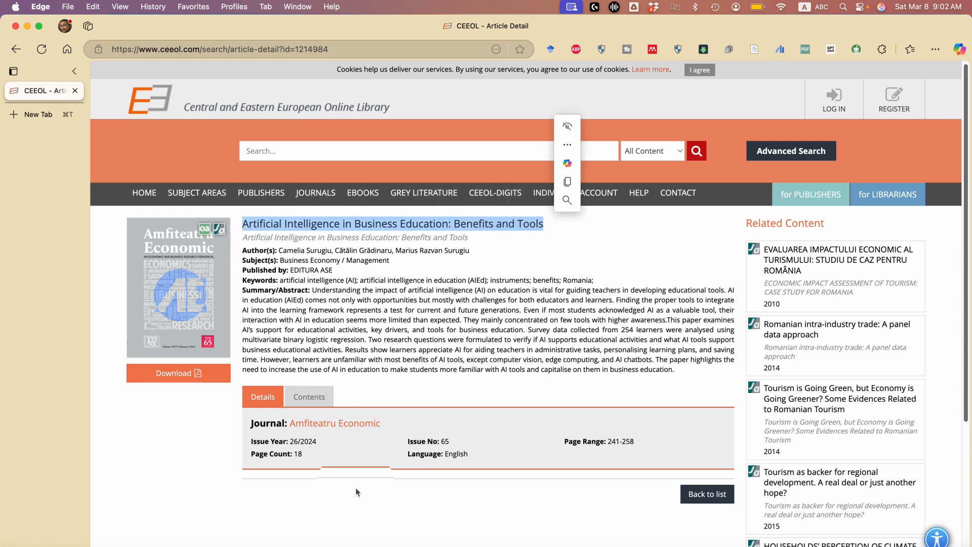
{"action": "right_click", "coordinate": [478, 224]}
{"action": "left_click", "coordinate": [17, 49]}
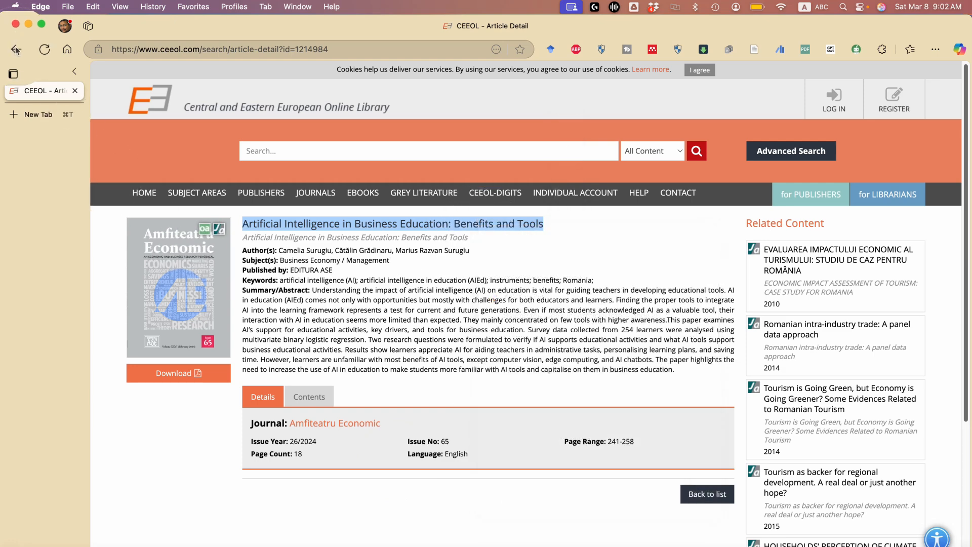
{"action": "left_click", "coordinate": [16, 50]}
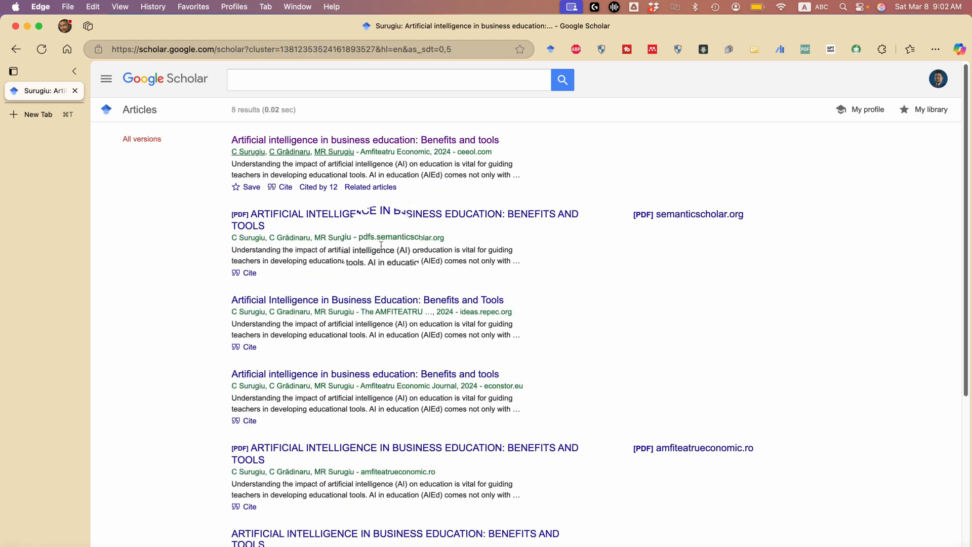
{"action": "left_click", "coordinate": [17, 50]}
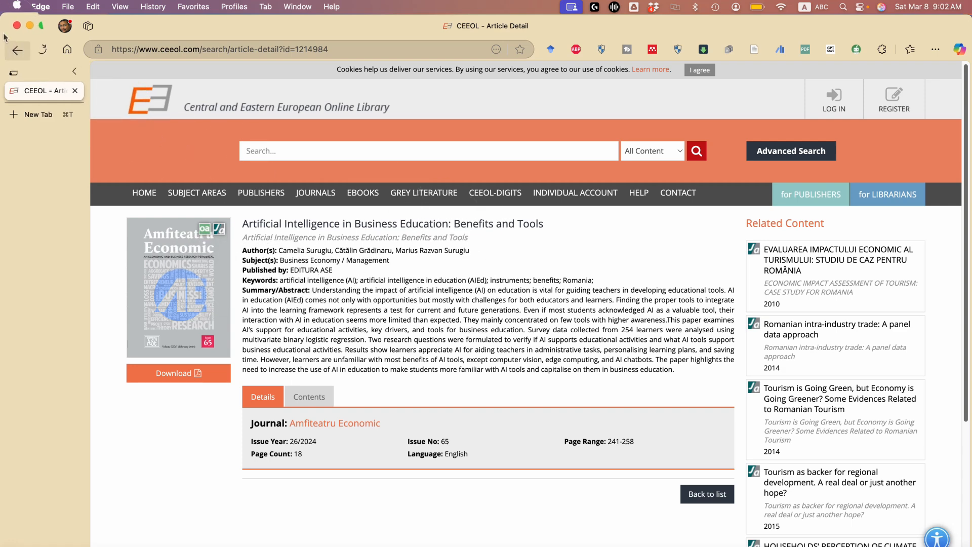
{"action": "left_click", "coordinate": [15, 49]}
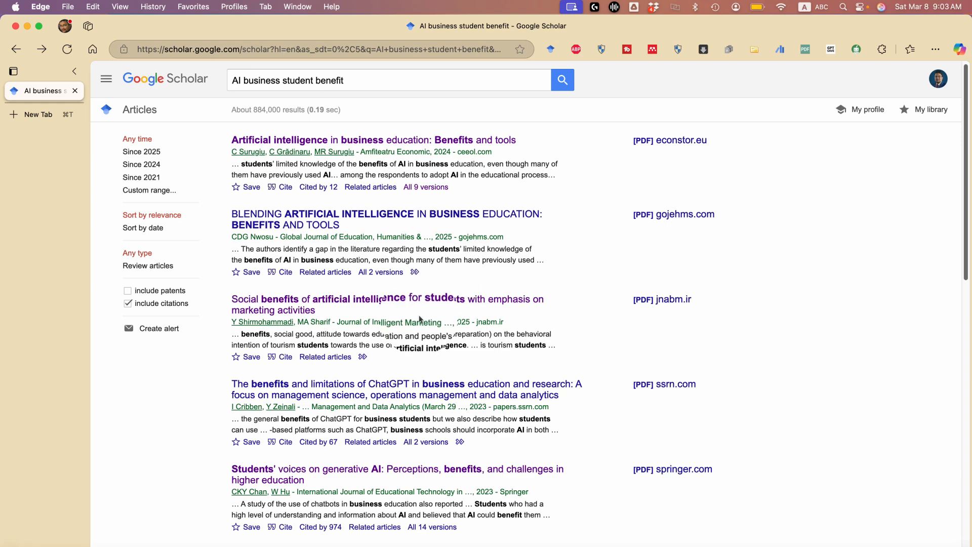
List all versions of "Artificial intelligence in business education: Benefits and tools" and open the econstor.eu one.
{"action": "scroll", "coordinate": [400, 354], "scroll_direction": "down", "scroll_amount": 3}
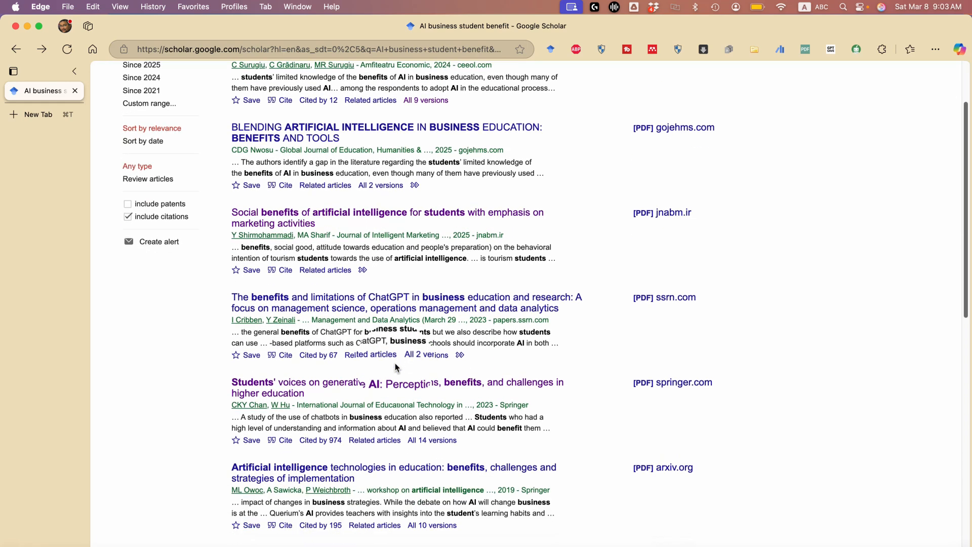
{"action": "scroll", "coordinate": [396, 366], "scroll_direction": "up", "scroll_amount": 3}
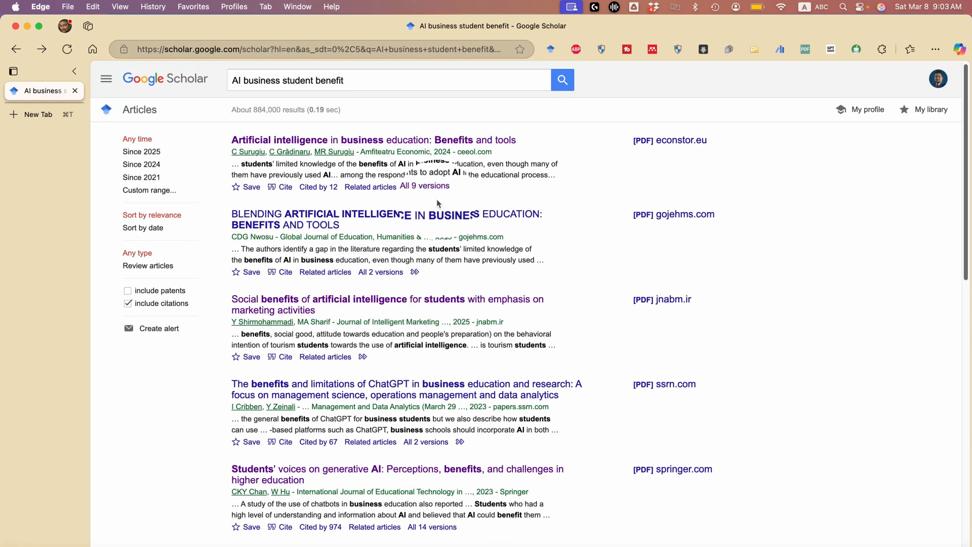
{"action": "left_click", "coordinate": [428, 187]}
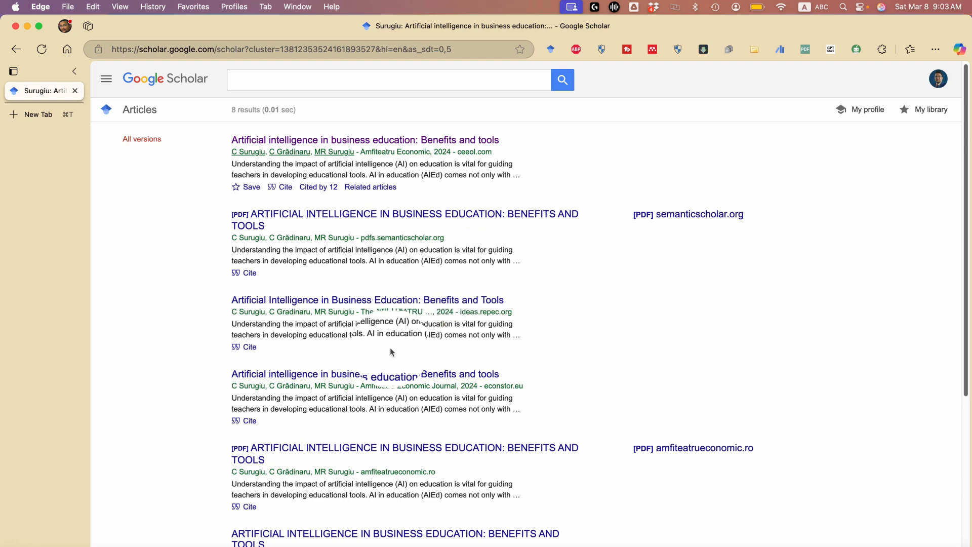
{"action": "scroll", "coordinate": [366, 362], "scroll_direction": "down", "scroll_amount": 1}
{"action": "scroll", "coordinate": [366, 361], "scroll_direction": "down", "scroll_amount": 1}
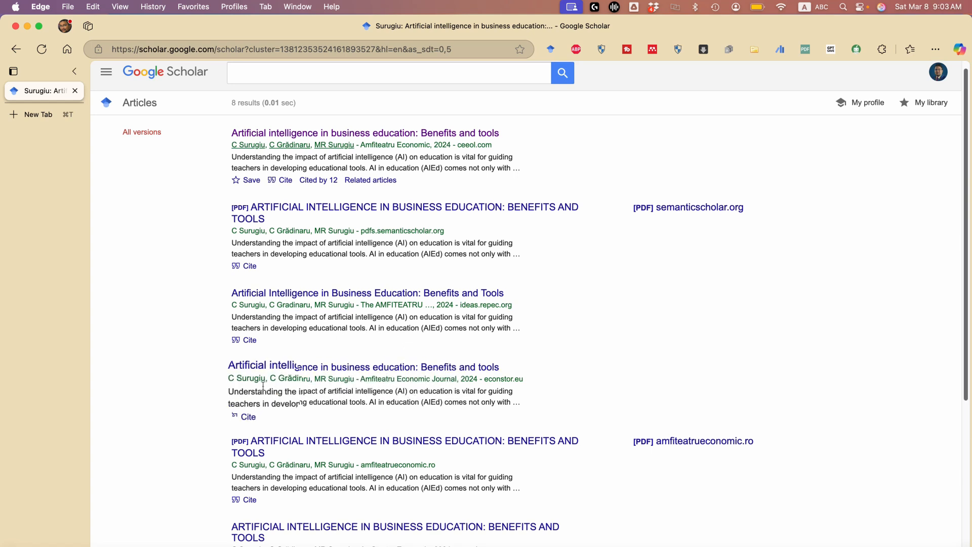
{"action": "left_click", "coordinate": [337, 373]}
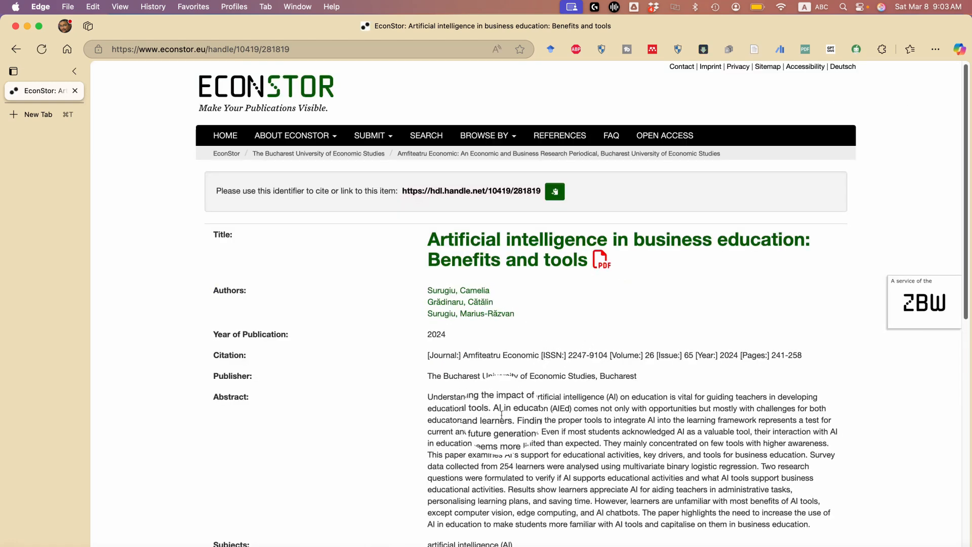
Export the article's citation as a BibTeX file, decline the Zotero Connector import, and check the downloads list.
{"action": "scroll", "coordinate": [526, 409], "scroll_direction": "down", "scroll_amount": 1}
{"action": "scroll", "coordinate": [525, 409], "scroll_direction": "down", "scroll_amount": 10}
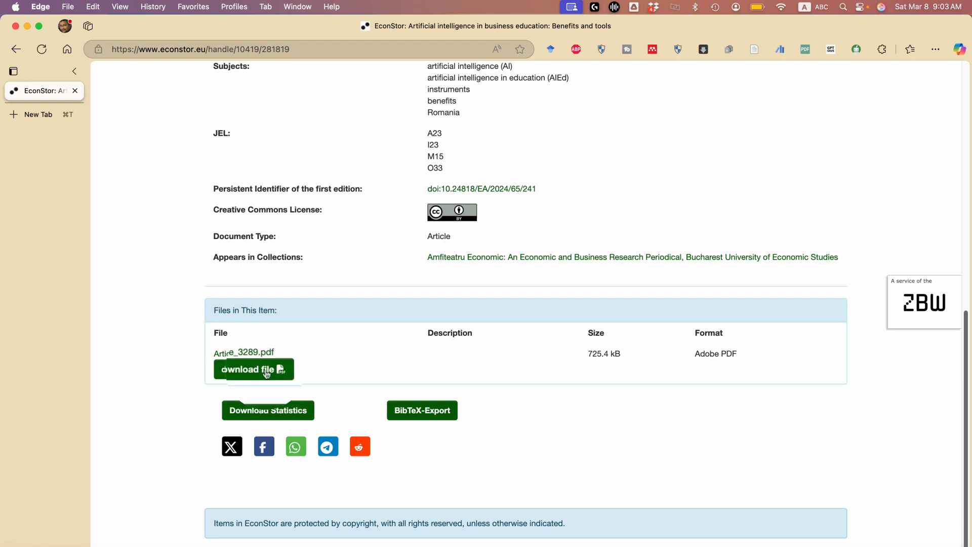
{"action": "left_click", "coordinate": [423, 417]}
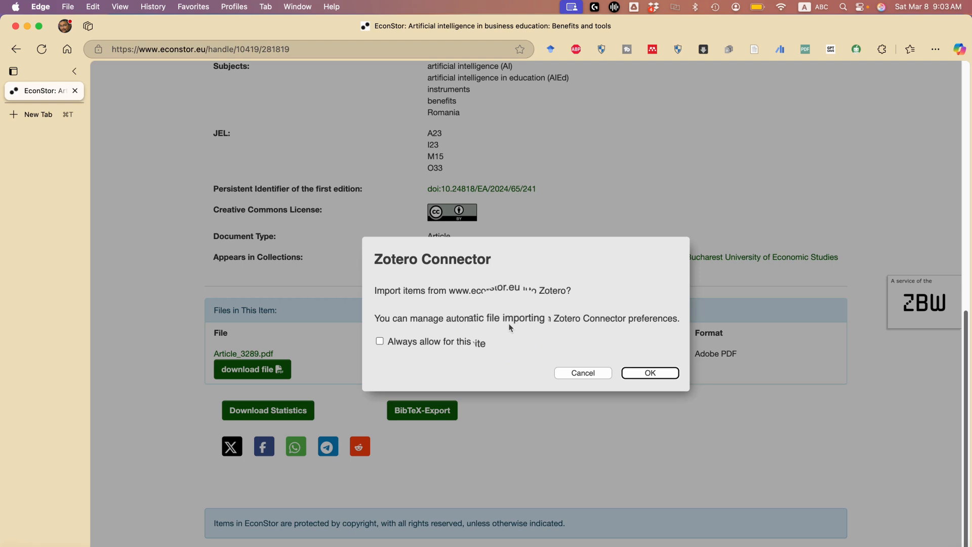
{"action": "left_click", "coordinate": [583, 373]}
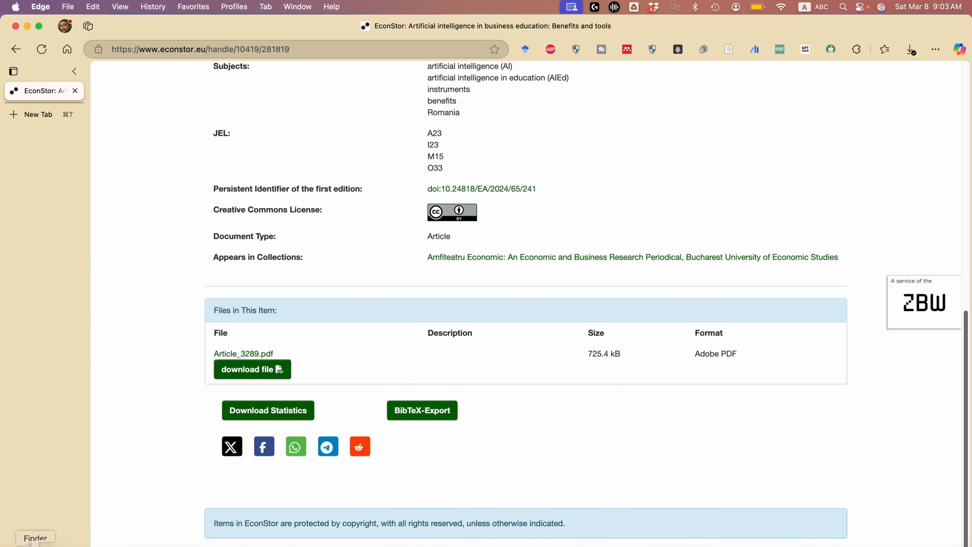
{"action": "left_click", "coordinate": [910, 50]}
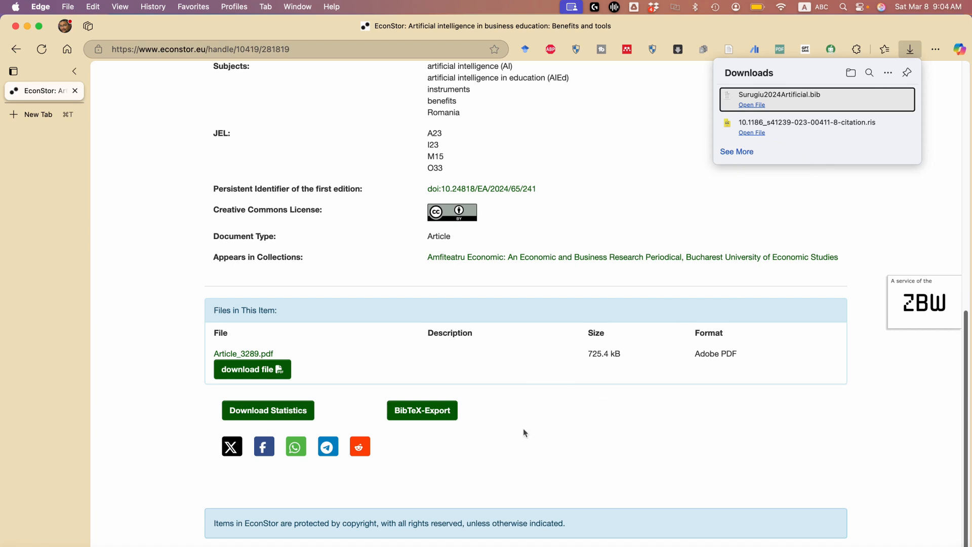
Switch to Zotero and create a collection named "AI Business Students" in My Library.
{"action": "left_click", "coordinate": [670, 545]}
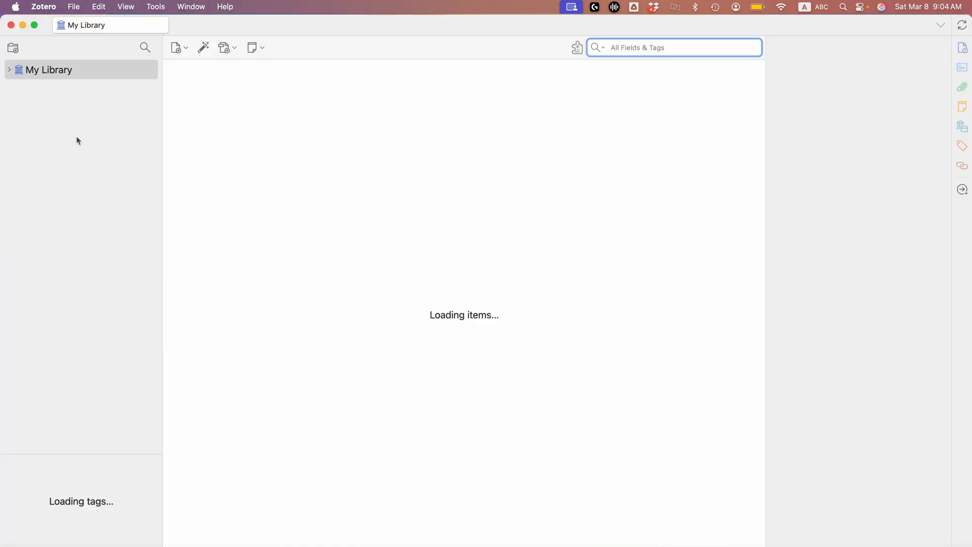
{"action": "left_click", "coordinate": [10, 71]}
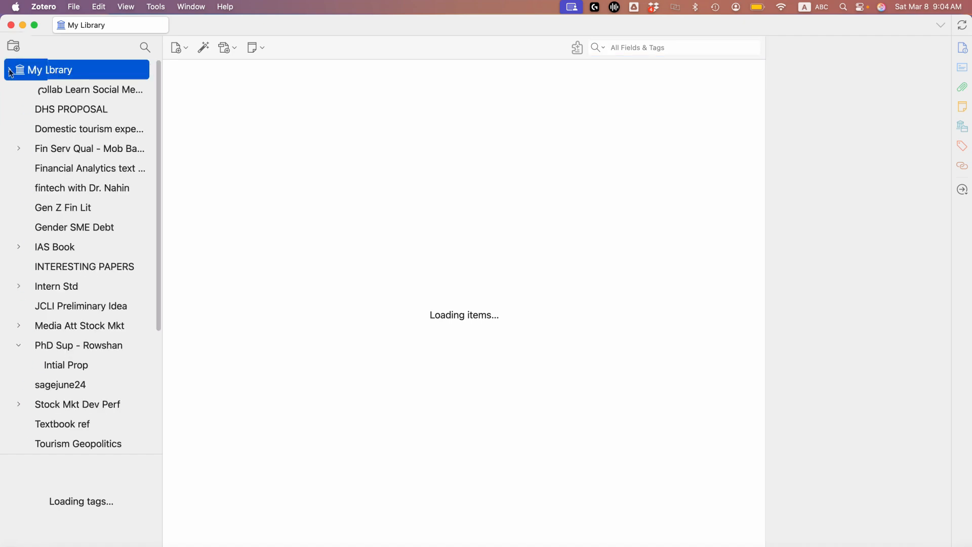
{"action": "scroll", "coordinate": [61, 285], "scroll_direction": "down", "scroll_amount": 5}
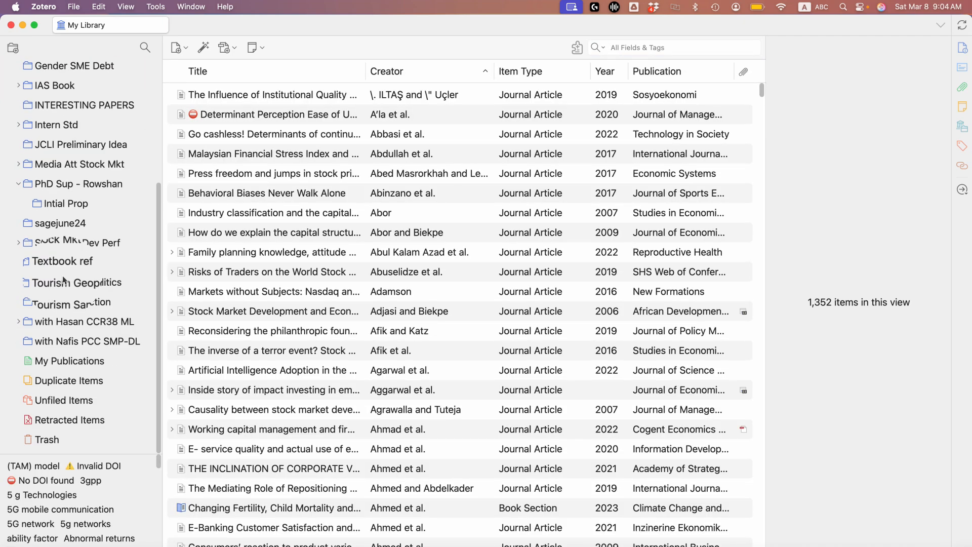
{"action": "scroll", "coordinate": [60, 278], "scroll_direction": "up", "scroll_amount": 5}
{"action": "right_click", "coordinate": [37, 76]}
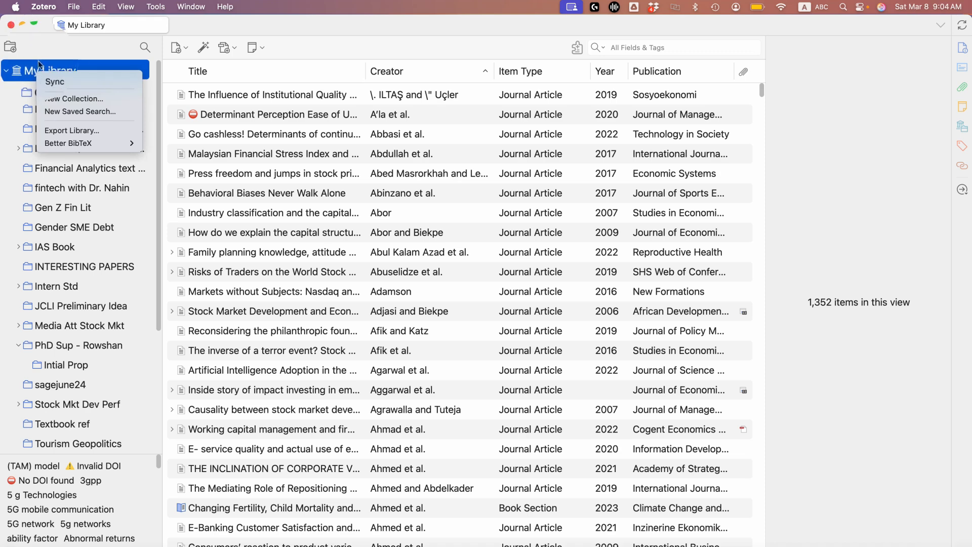
{"action": "left_click", "coordinate": [60, 100]}
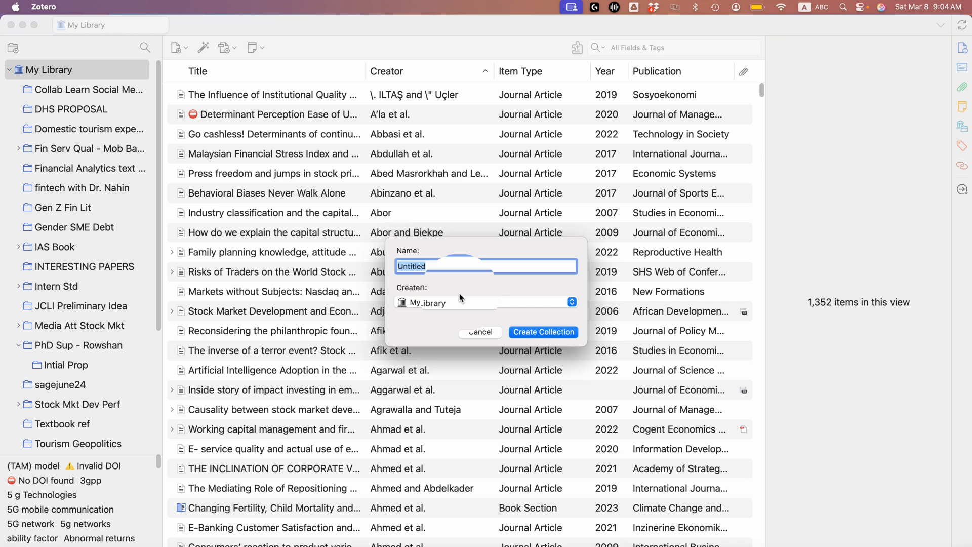
{"action": "type", "text": "AI Business Students"}
{"action": "left_click", "coordinate": [527, 330]}
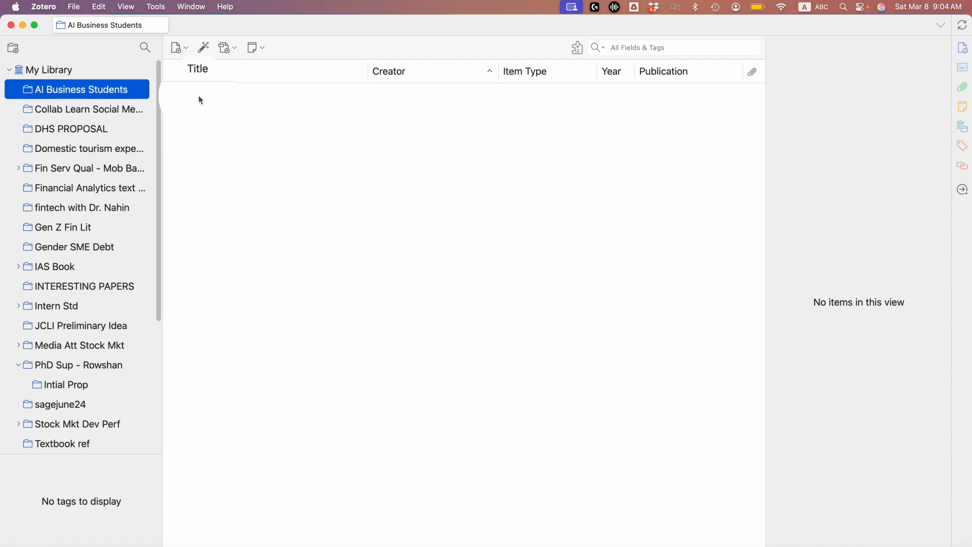
Start an import from a file for the AI Business Students collection, using the Downloads folder as the source location.
{"action": "left_click", "coordinate": [57, 10]}
{"action": "mouse_move", "coordinate": [74, 10]}
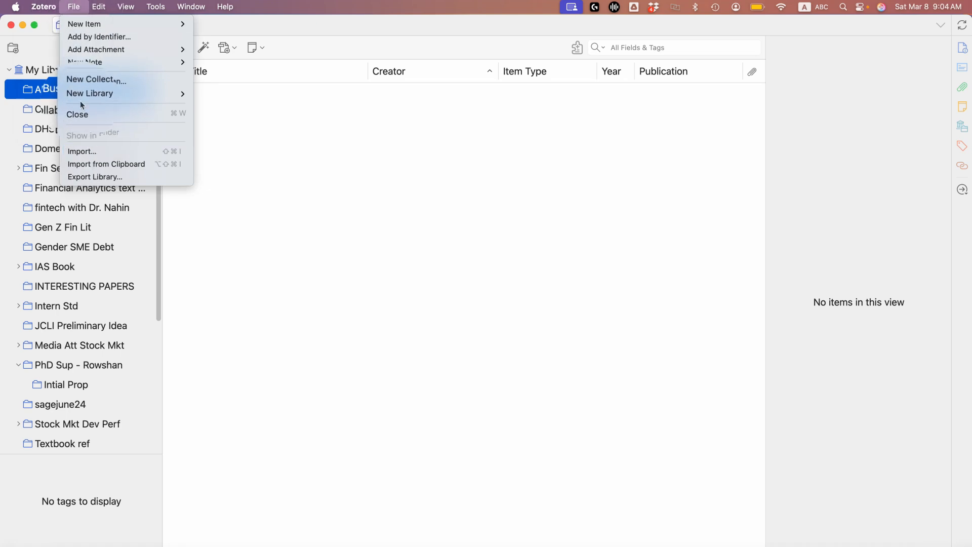
{"action": "left_click", "coordinate": [82, 153]}
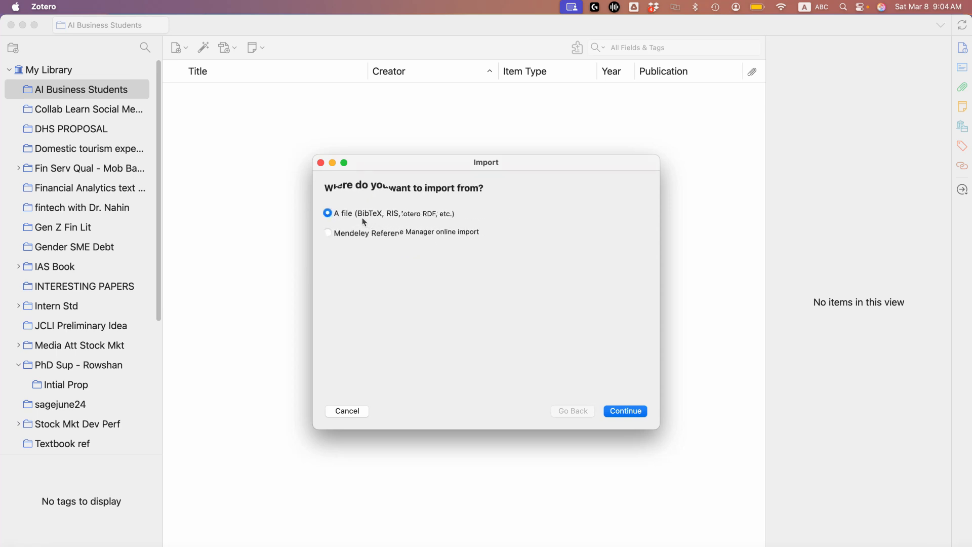
{"action": "left_click", "coordinate": [626, 411]}
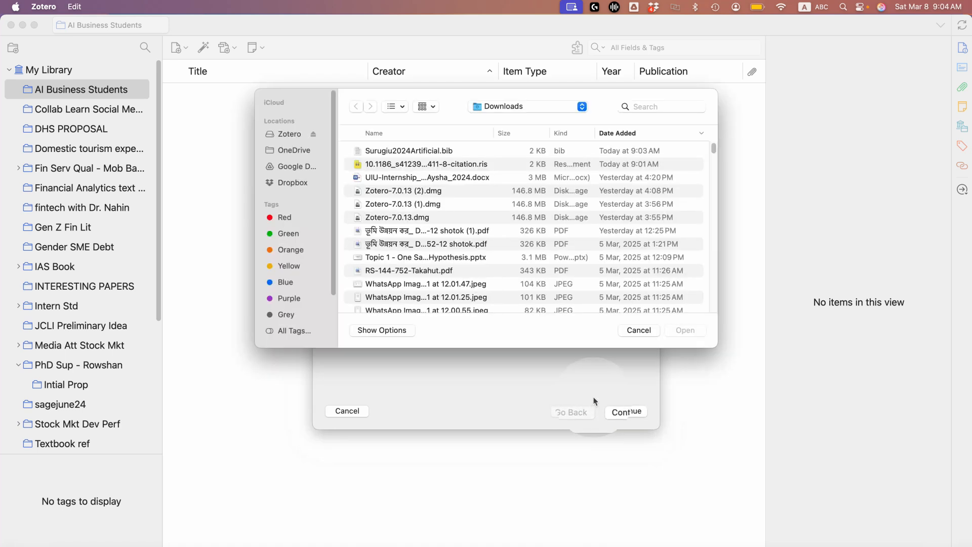
{"action": "scroll", "coordinate": [294, 246], "scroll_direction": "down", "scroll_amount": 3}
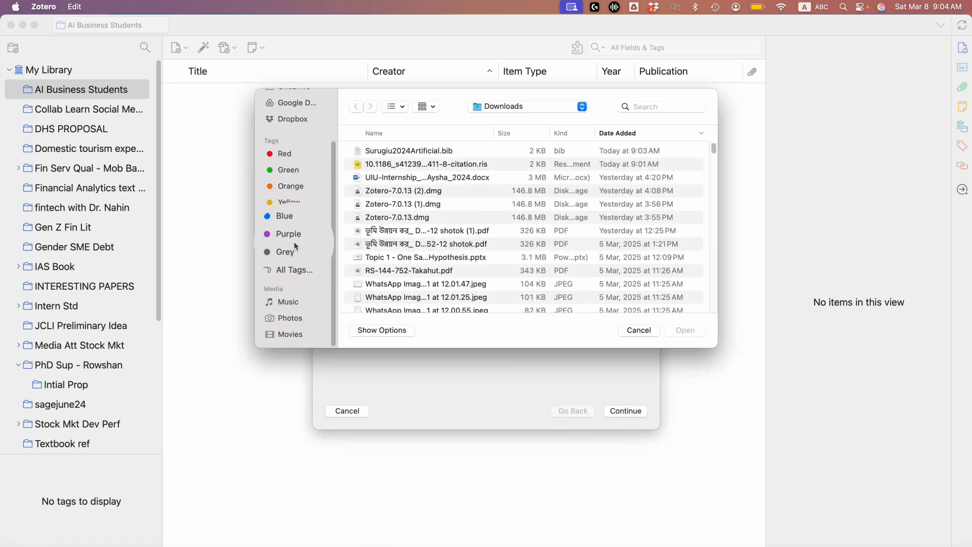
{"action": "scroll", "coordinate": [294, 247], "scroll_direction": "up", "scroll_amount": 2}
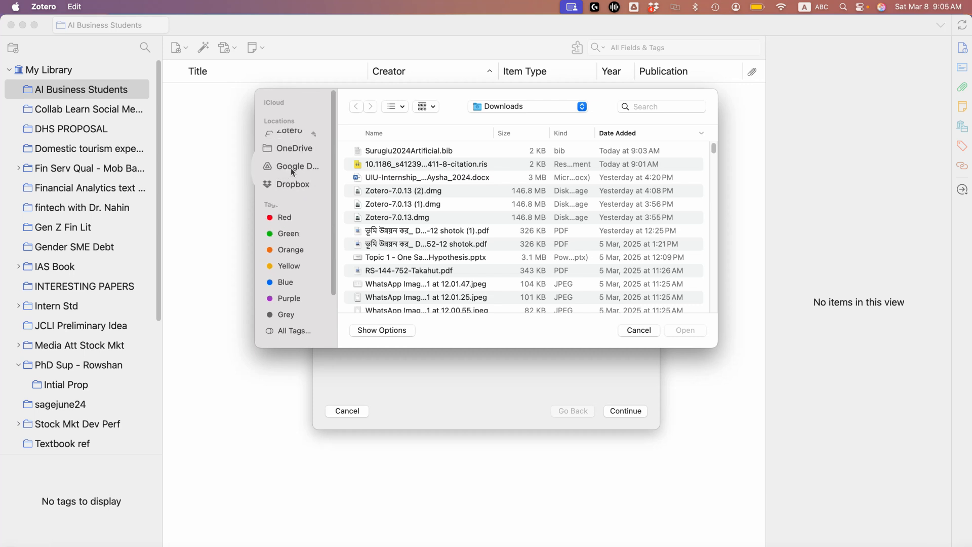
{"action": "left_click", "coordinate": [521, 107]}
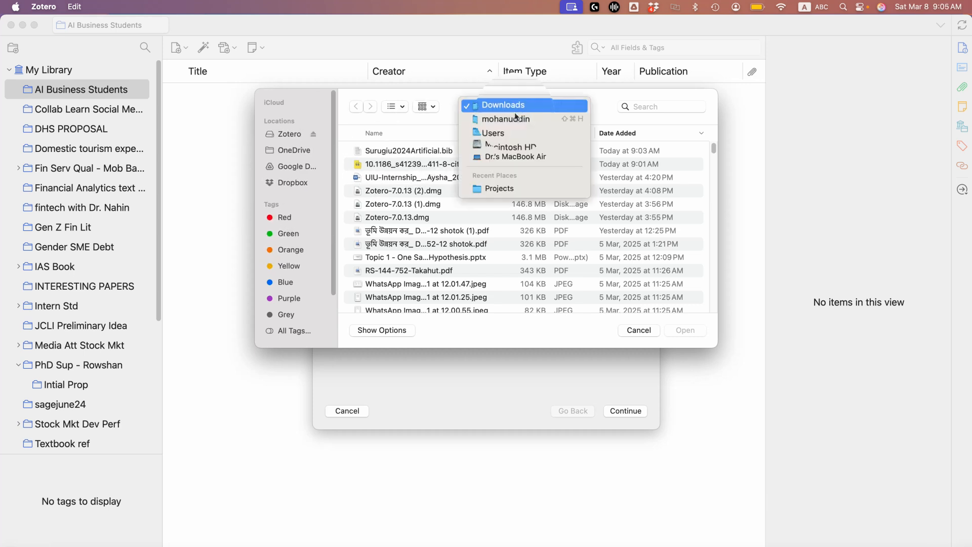
{"action": "left_click", "coordinate": [520, 106]}
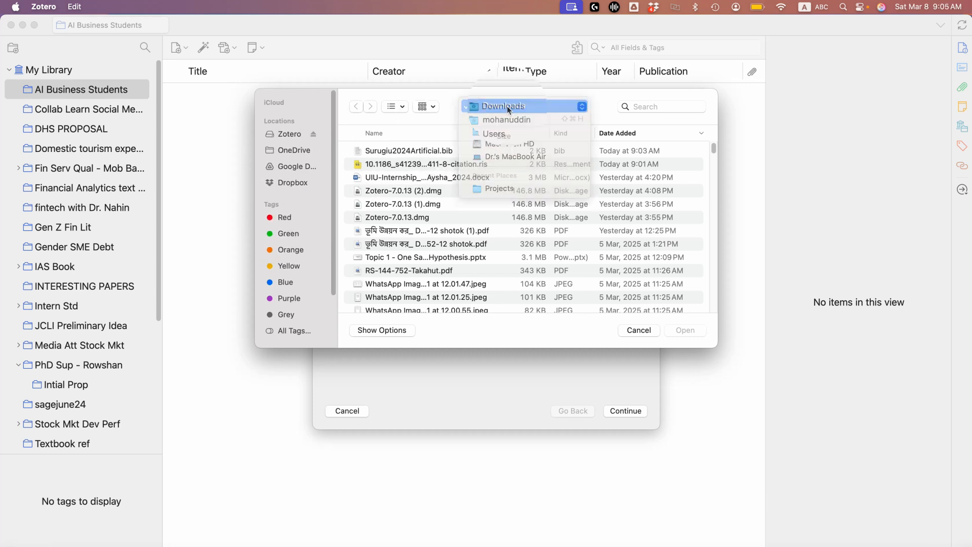
{"action": "left_click", "coordinate": [434, 151]}
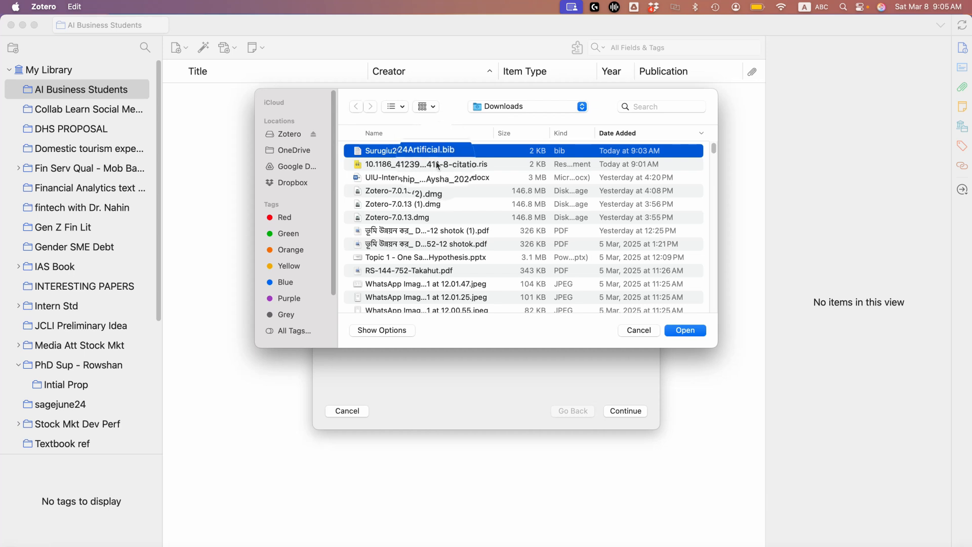
{"action": "left_click", "coordinate": [454, 166]}
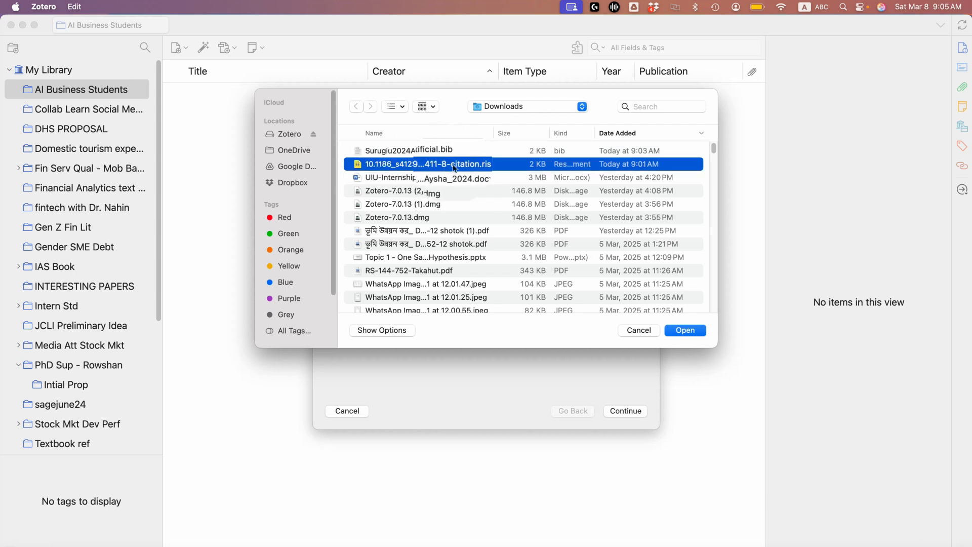
{"action": "left_click", "coordinate": [447, 157]}
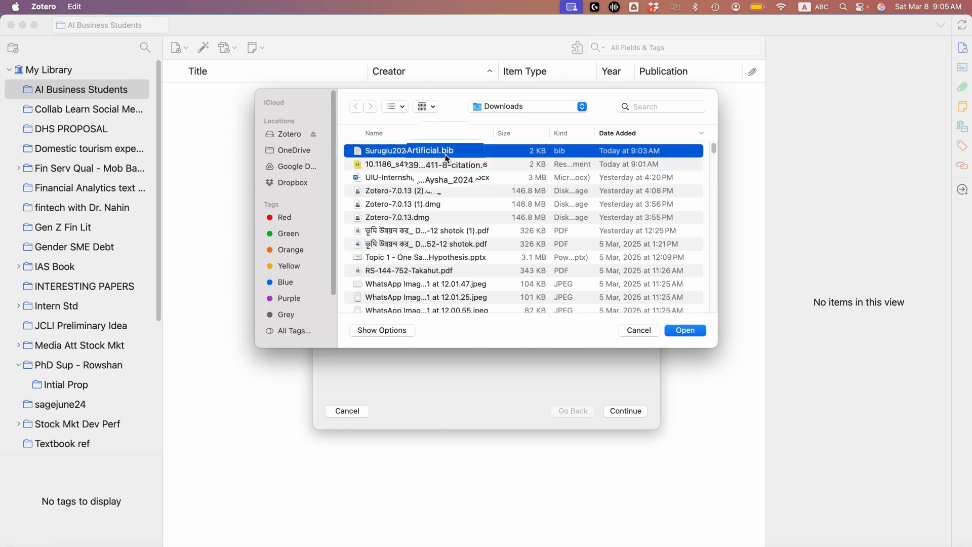
{"action": "left_click", "coordinate": [455, 165]}
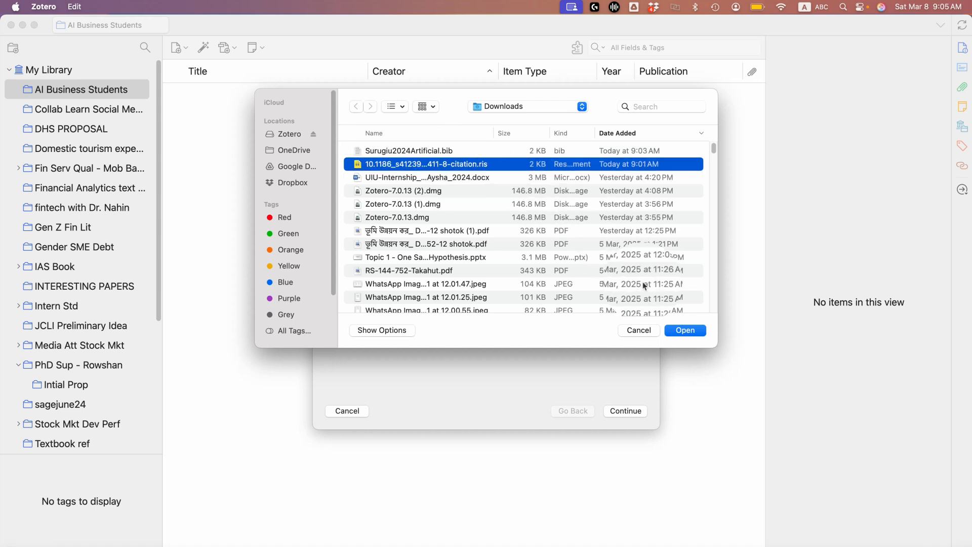
{"action": "left_click", "coordinate": [684, 330]}
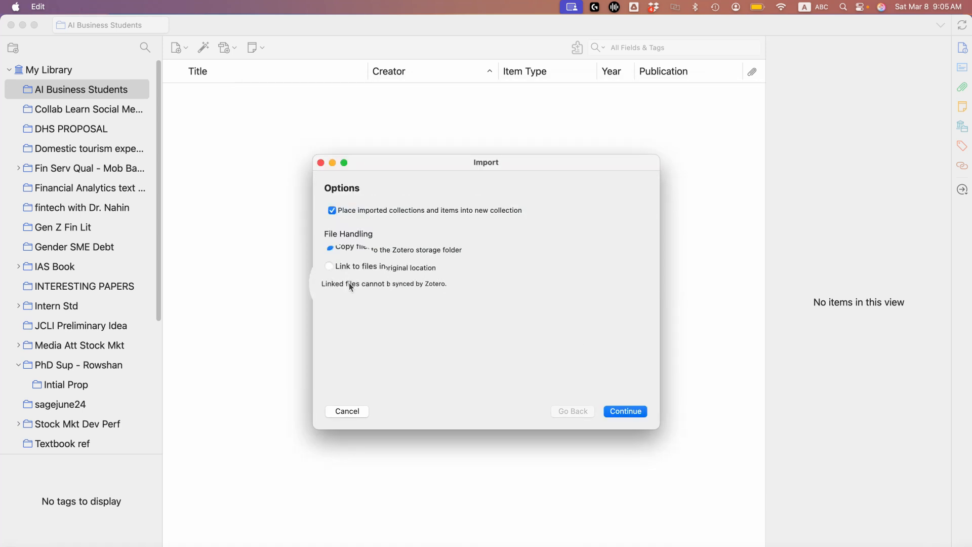
{"action": "left_click", "coordinate": [632, 410]}
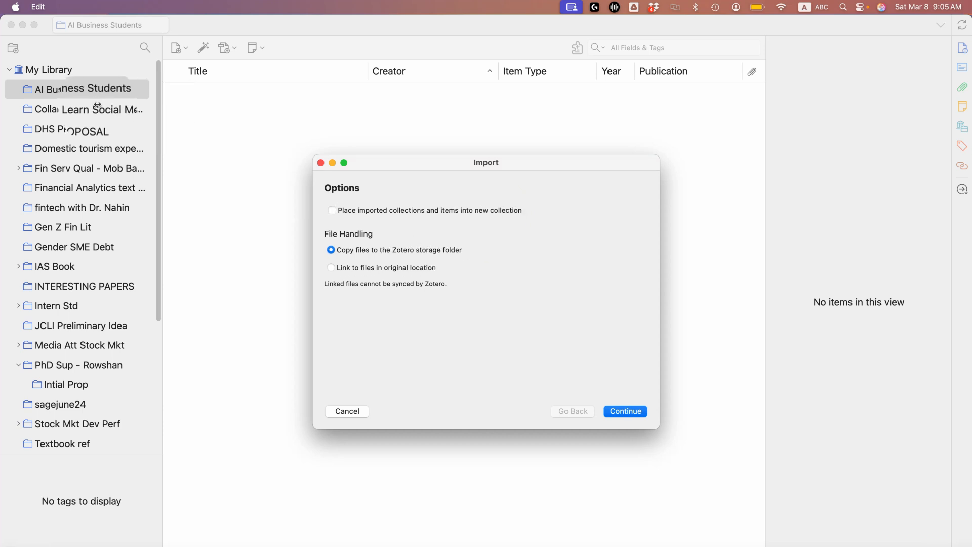
{"action": "left_click", "coordinate": [611, 411]}
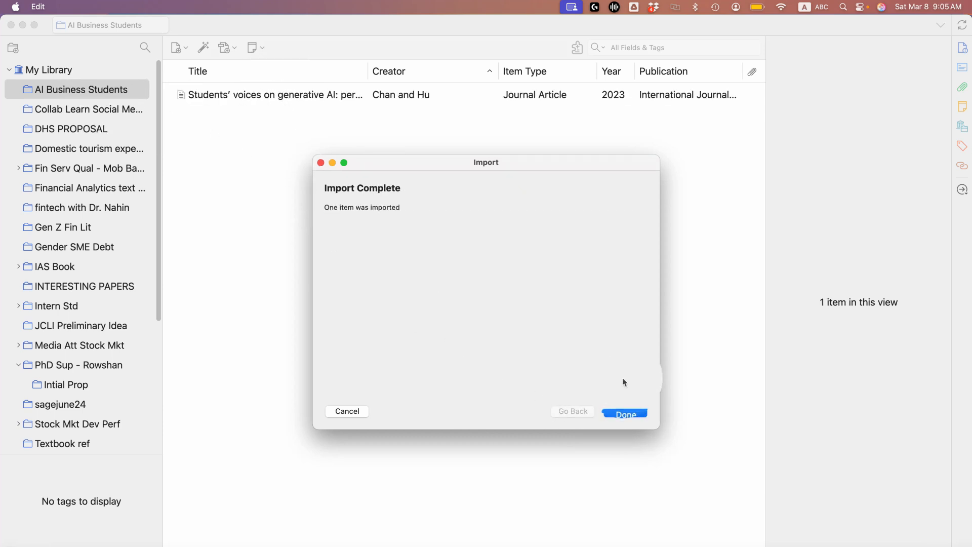
Import Surugiu2024Artificial.bib from Downloads directly into the AI Business Students collection, without placing its items in a new collection.
{"action": "left_click", "coordinate": [627, 411]}
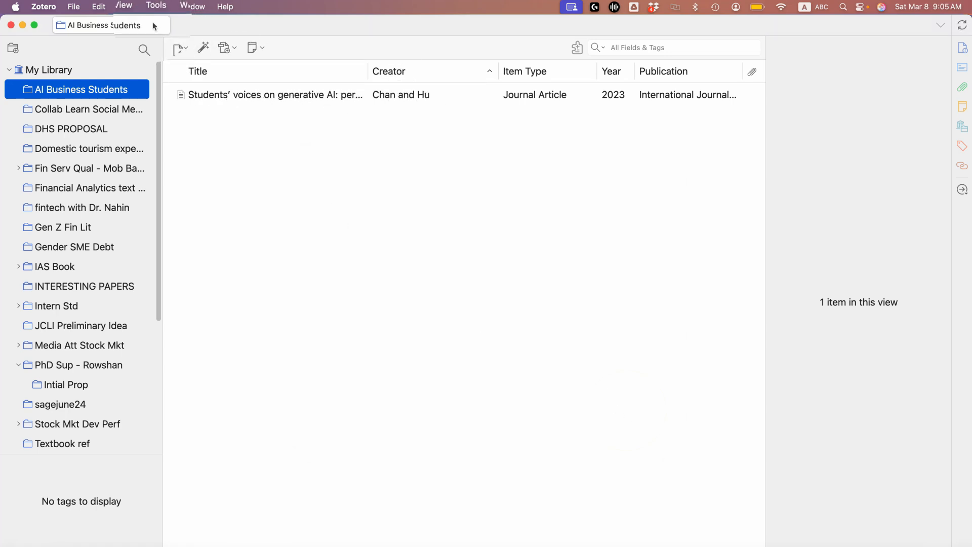
{"action": "left_click", "coordinate": [75, 8]}
{"action": "left_click", "coordinate": [101, 151]}
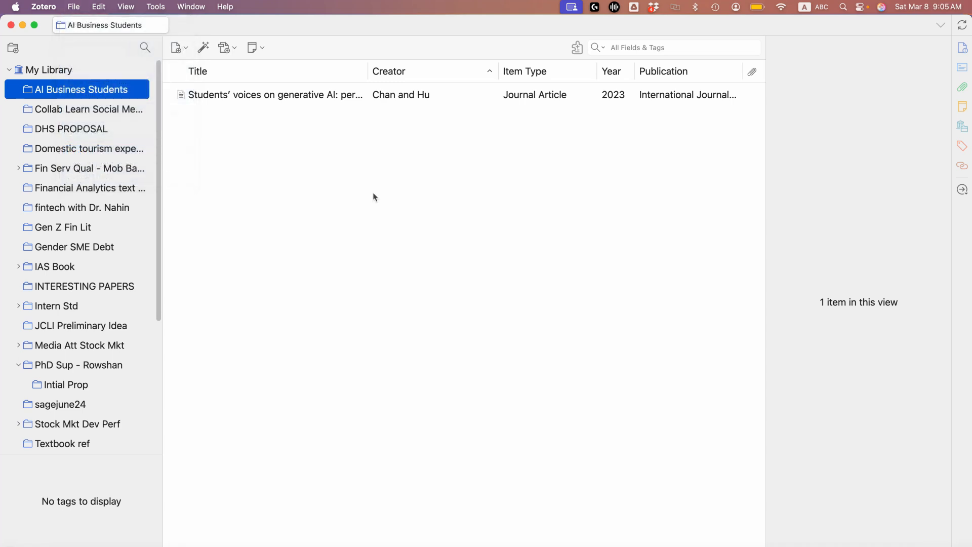
{"action": "left_click", "coordinate": [627, 412]}
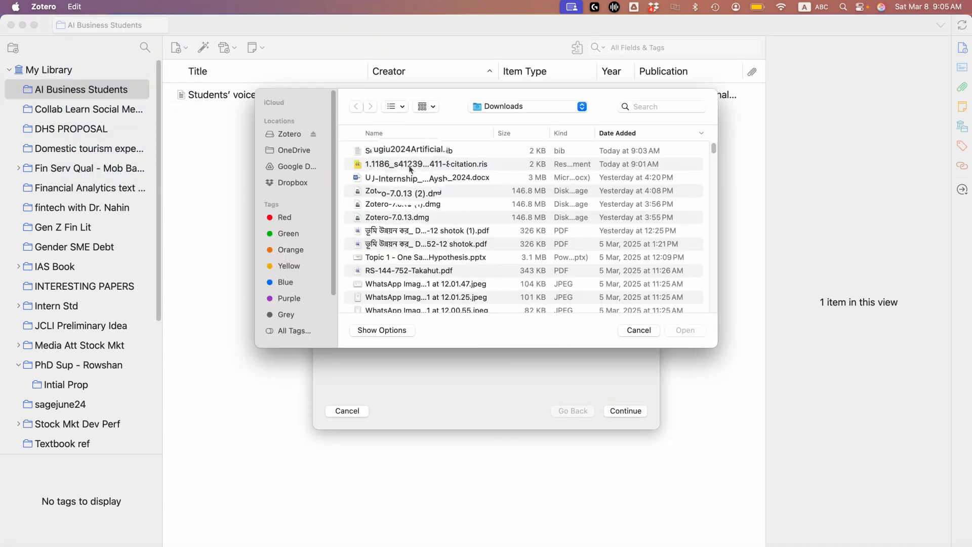
{"action": "left_click", "coordinate": [409, 150]}
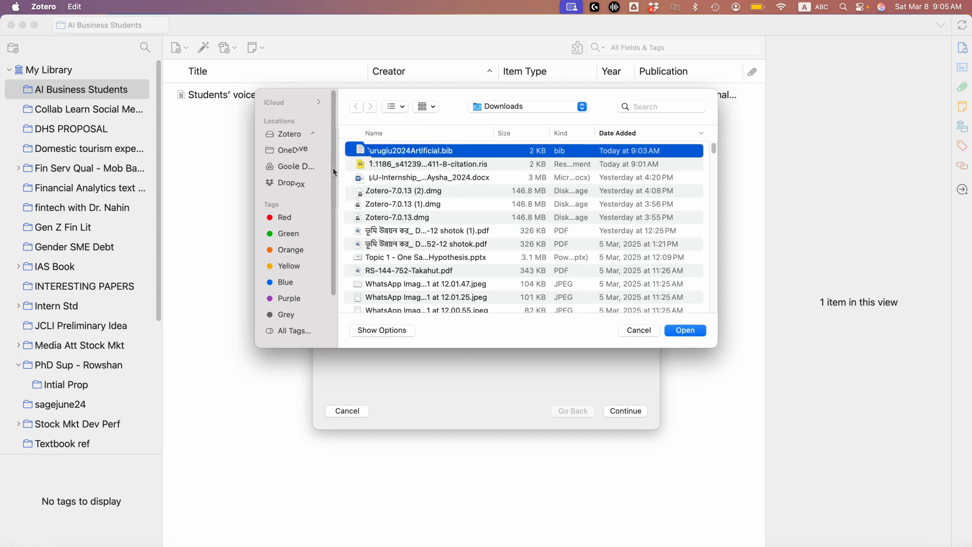
{"action": "left_click", "coordinate": [681, 330]}
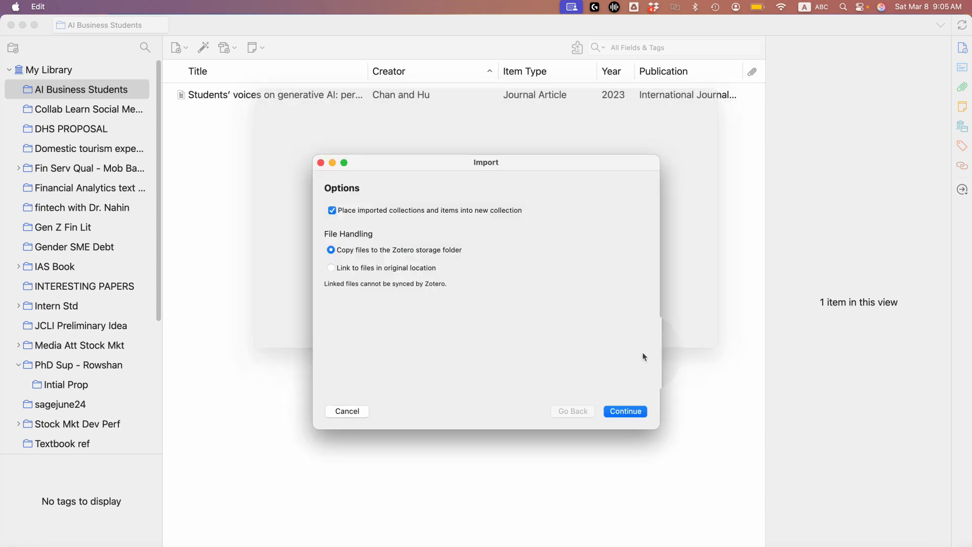
{"action": "left_click", "coordinate": [332, 210]}
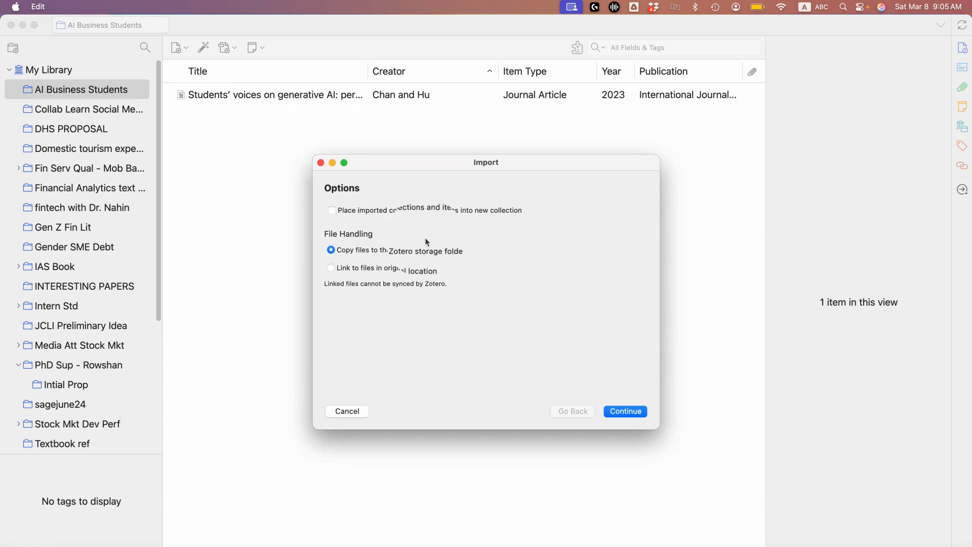
{"action": "left_click", "coordinate": [626, 411]}
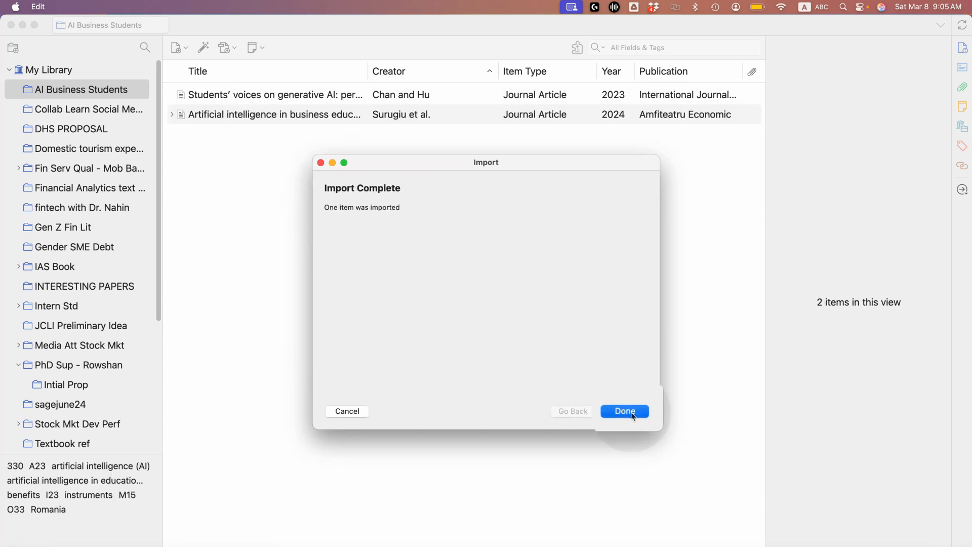
{"action": "left_click", "coordinate": [625, 411]}
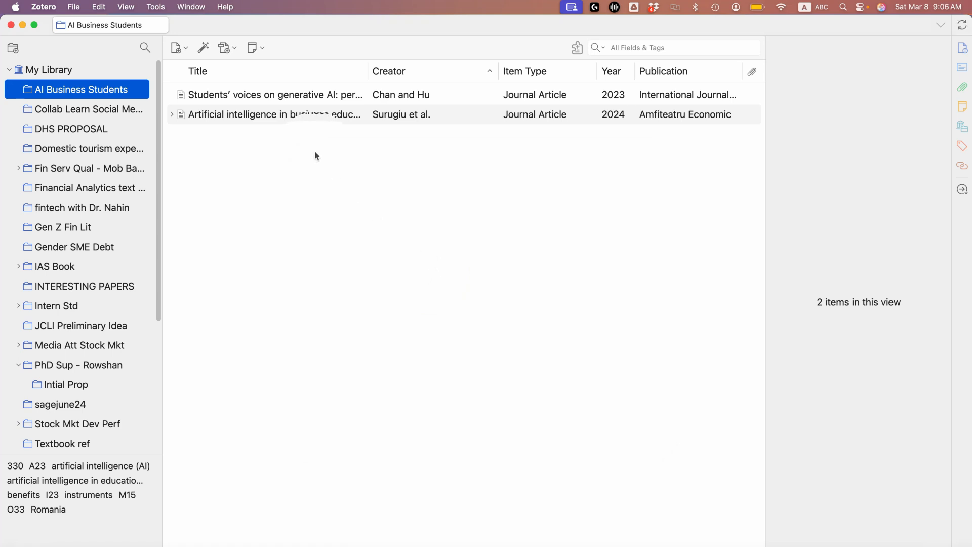
Move both journal articles in the AI Business Students collection to the trash.
{"action": "left_click", "coordinate": [319, 121]}
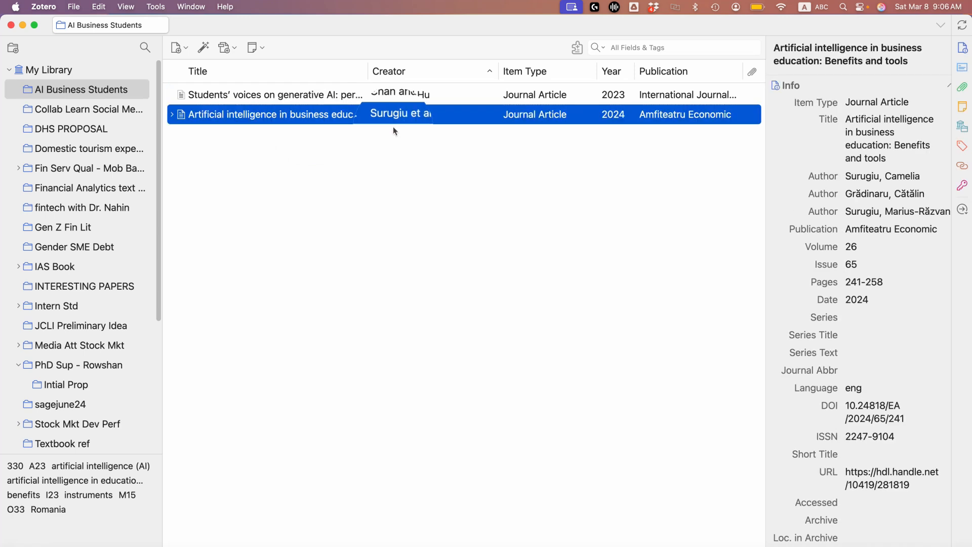
{"action": "key", "text": "super+a"}
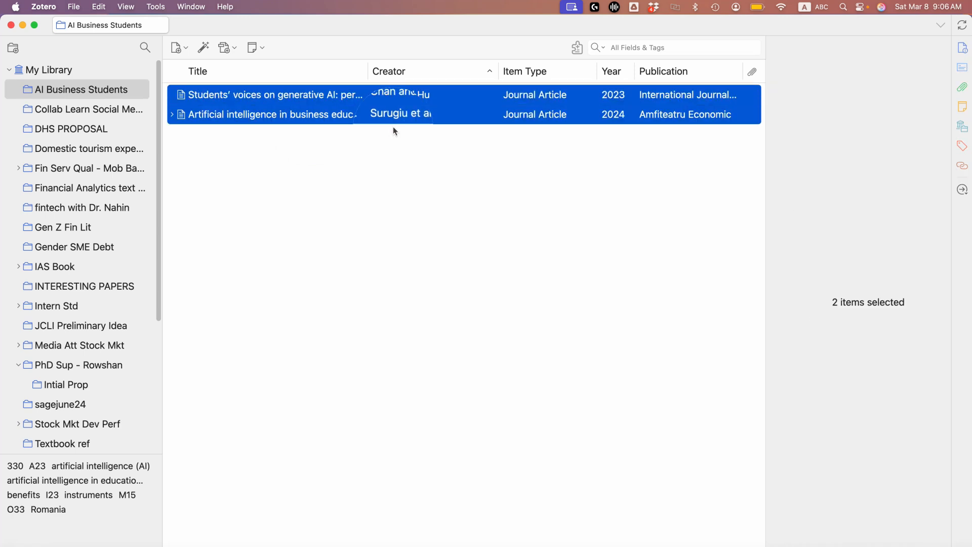
{"action": "right_click", "coordinate": [335, 114]}
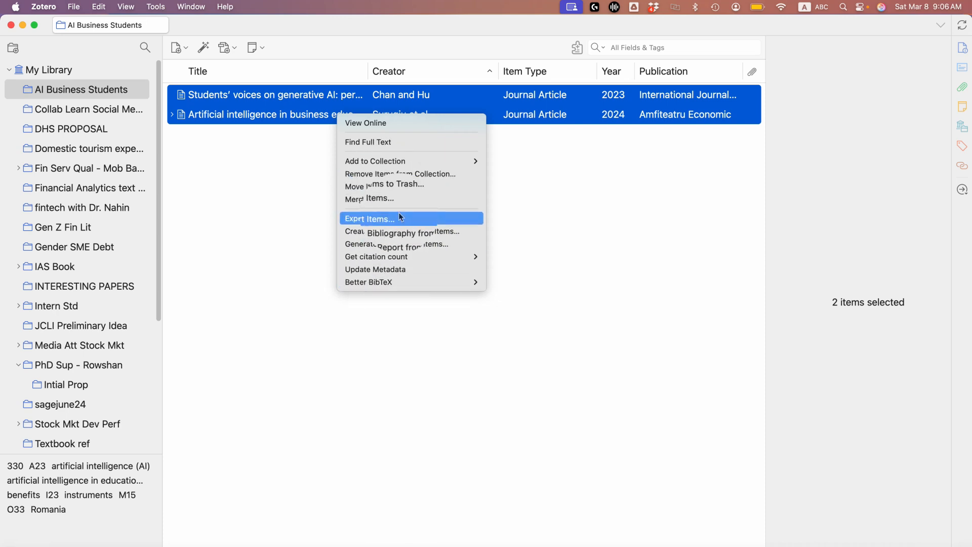
{"action": "left_click", "coordinate": [427, 189]}
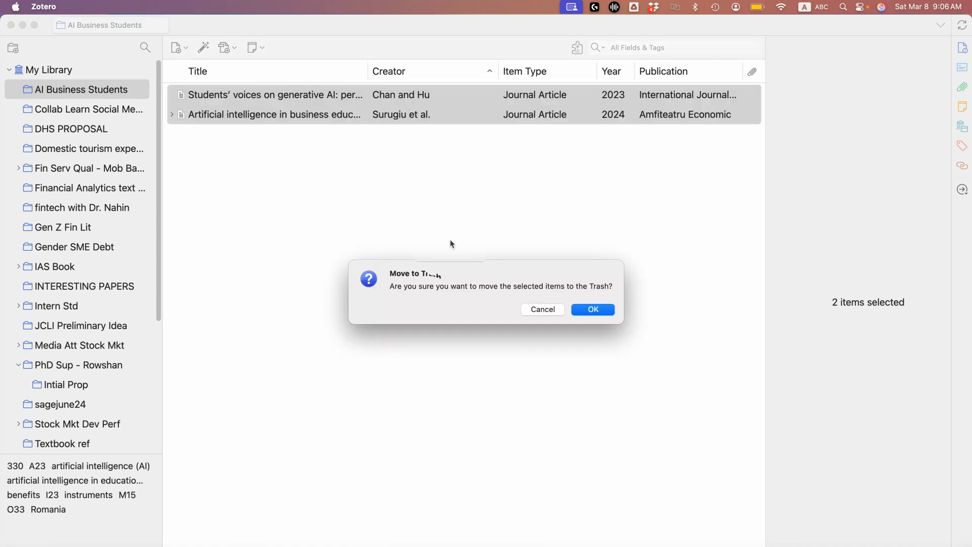
{"action": "left_click", "coordinate": [590, 310]}
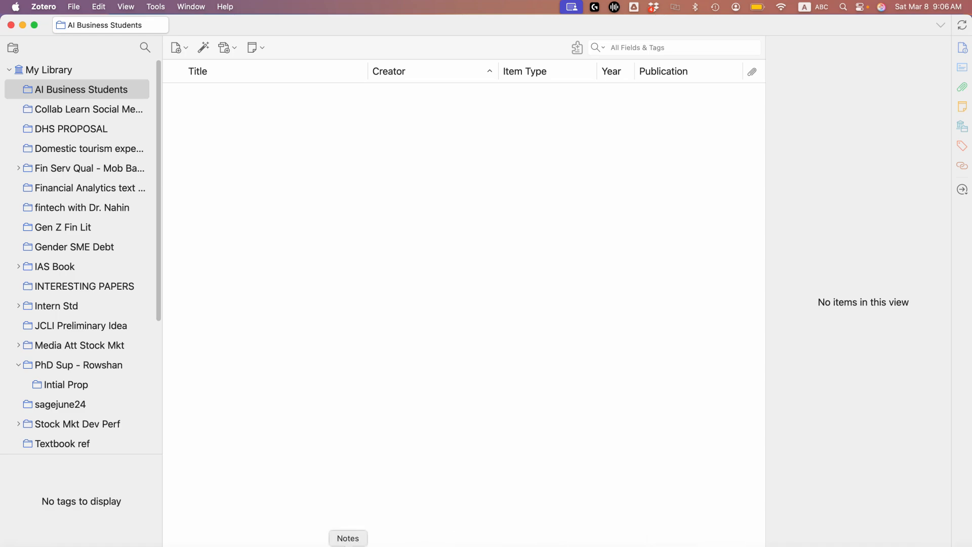
Switch to Edge and copy the DOI 10.24818/EA/2024/65/241 from the article's EconStor page.
{"action": "left_click", "coordinate": [232, 544]}
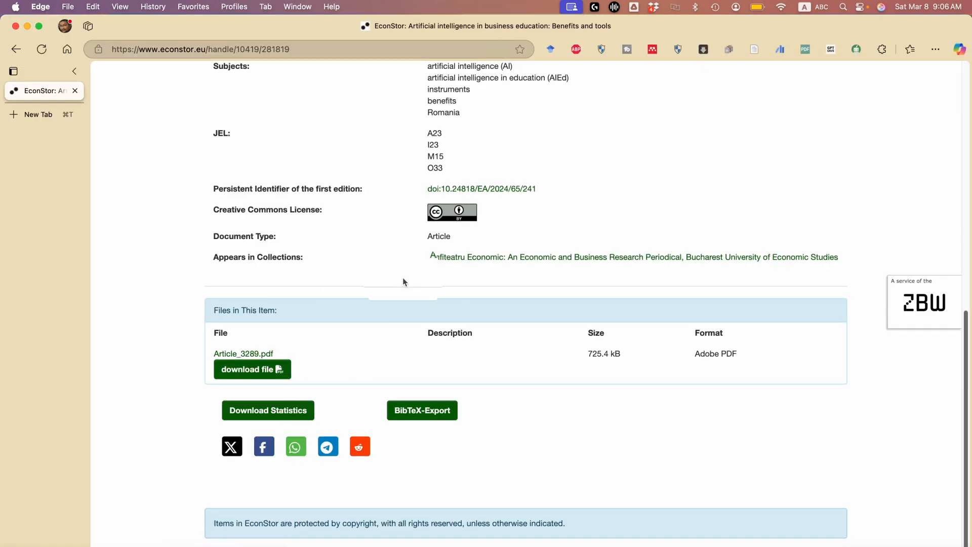
{"action": "scroll", "coordinate": [442, 318], "scroll_direction": "up", "scroll_amount": 10}
{"action": "scroll", "coordinate": [449, 322], "scroll_direction": "down", "scroll_amount": 5}
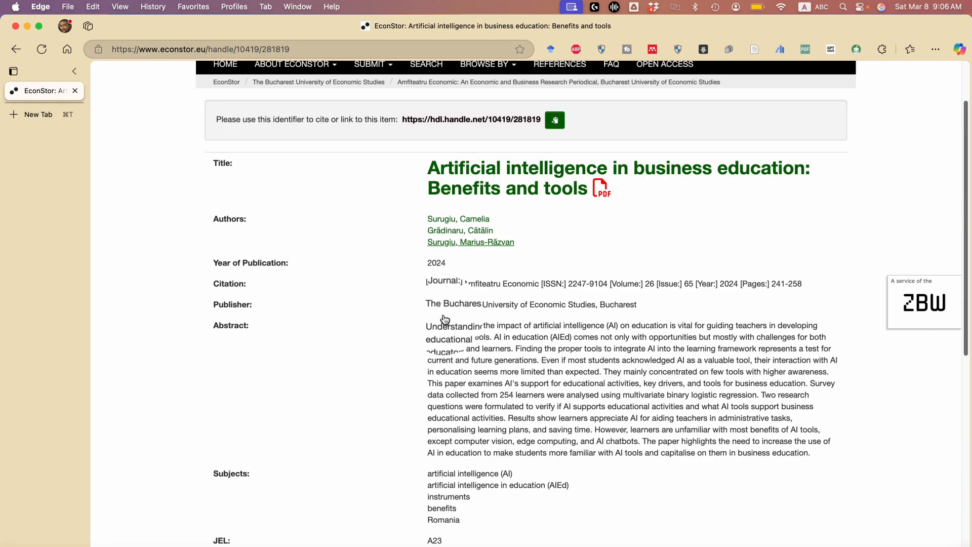
{"action": "scroll", "coordinate": [451, 323], "scroll_direction": "up", "scroll_amount": 5}
{"action": "scroll", "coordinate": [471, 307], "scroll_direction": "down", "scroll_amount": 9}
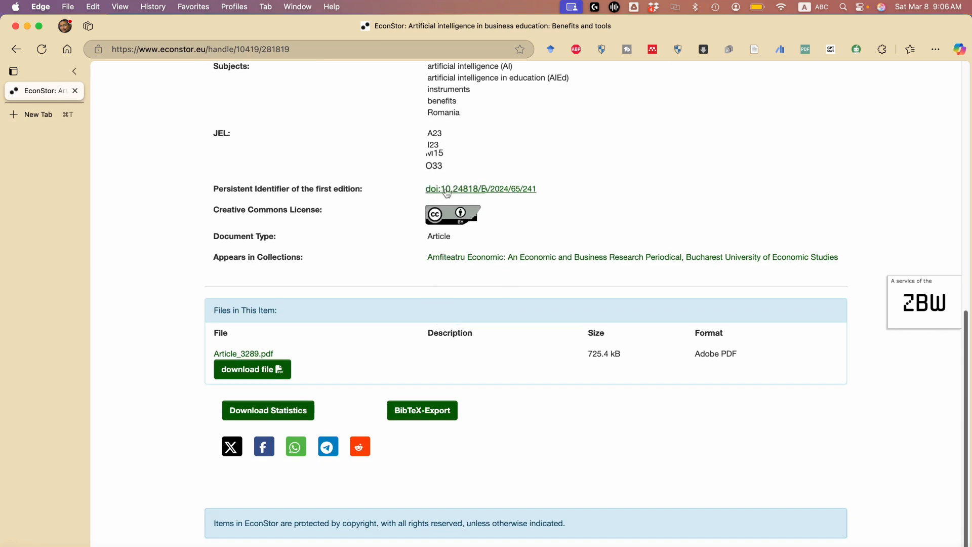
{"action": "left_click_drag", "start_coordinate": [539, 189], "coordinate": [442, 198]}
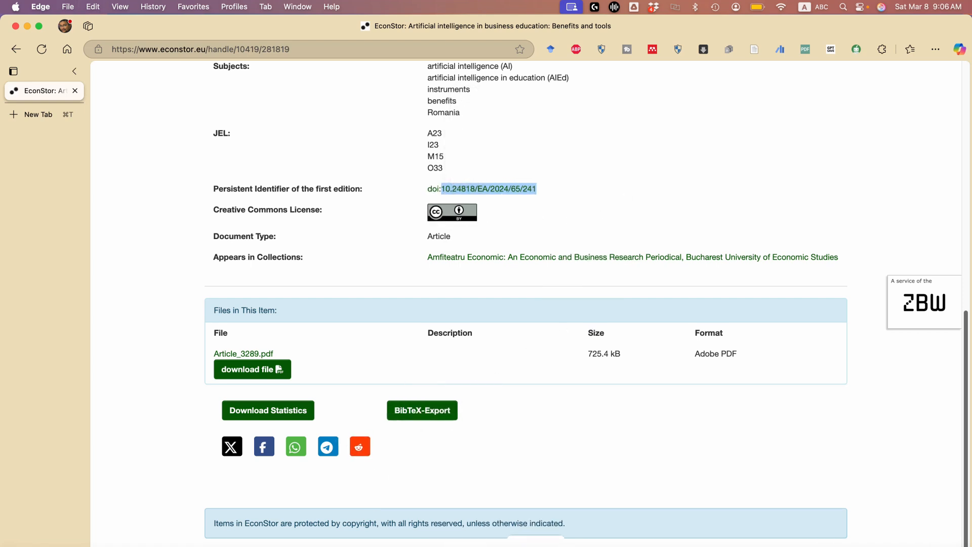
Switch to Zotero and add the article to the AI Business Students collection by its identifier, 10.24818/EA/2024/65/241.
{"action": "left_click", "coordinate": [668, 546]}
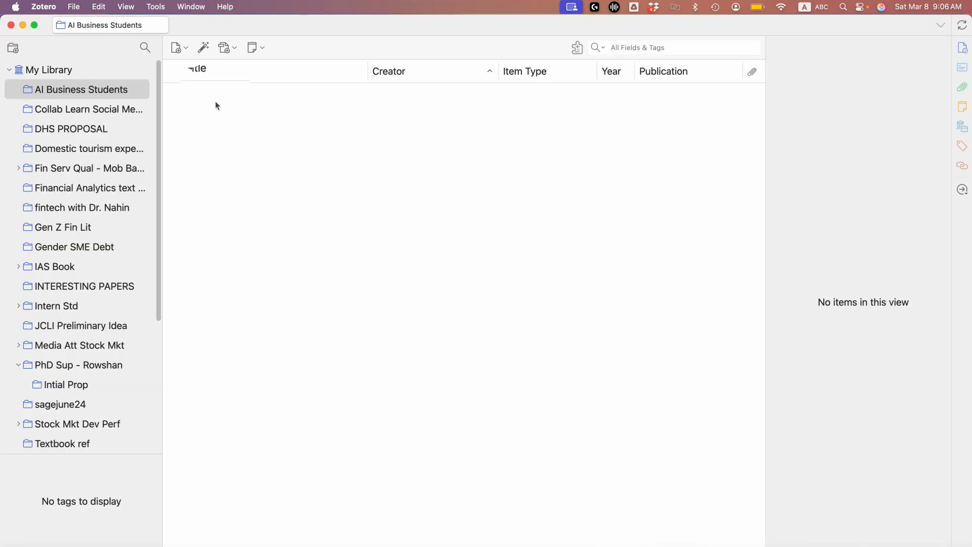
{"action": "left_click", "coordinate": [204, 48]}
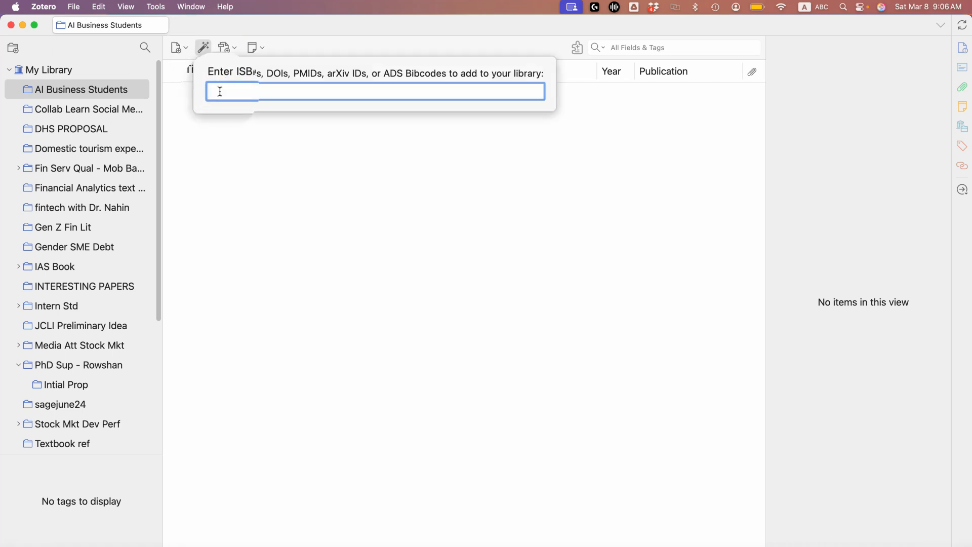
{"action": "key", "text": "super+v"}
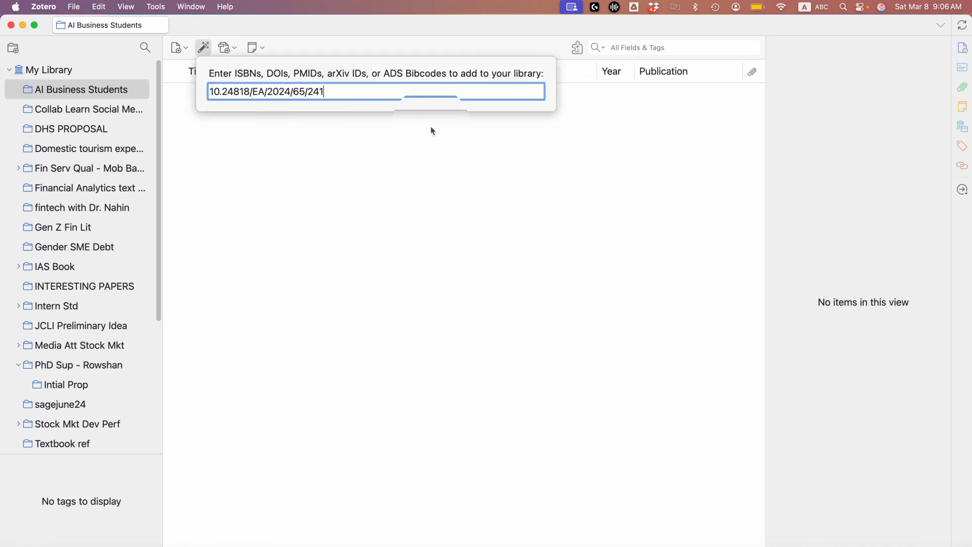
{"action": "key", "text": "Return"}
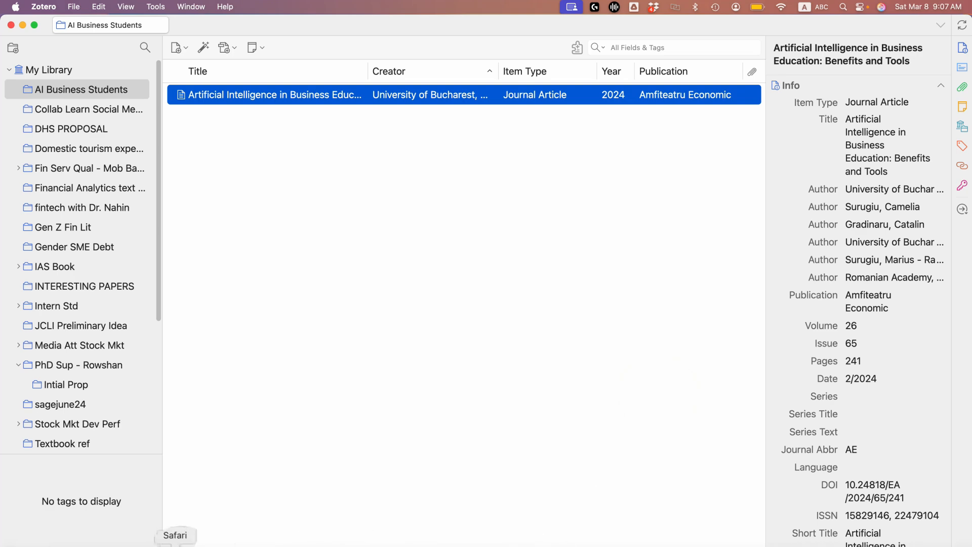
Return to the "AI business student benefit" Google Scholar results in Edge and open the article "Students' voices on generative AI".
{"action": "left_click", "coordinate": [260, 539]}
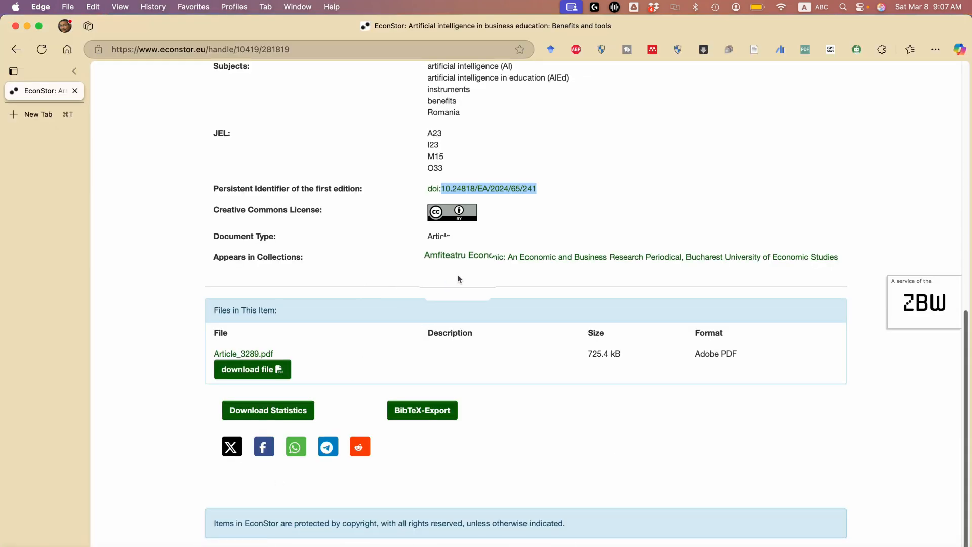
{"action": "scroll", "coordinate": [473, 289], "scroll_direction": "up", "scroll_amount": 10}
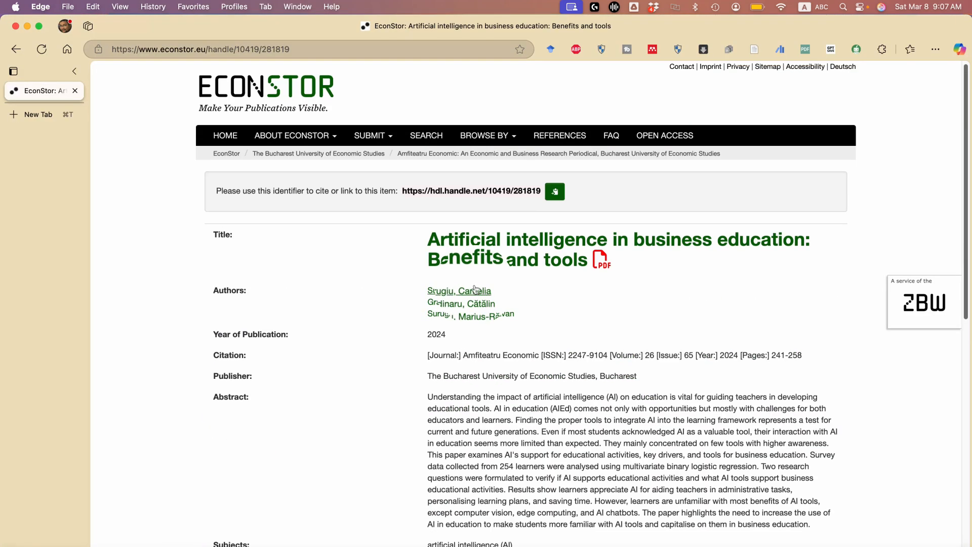
{"action": "left_click", "coordinate": [16, 50]}
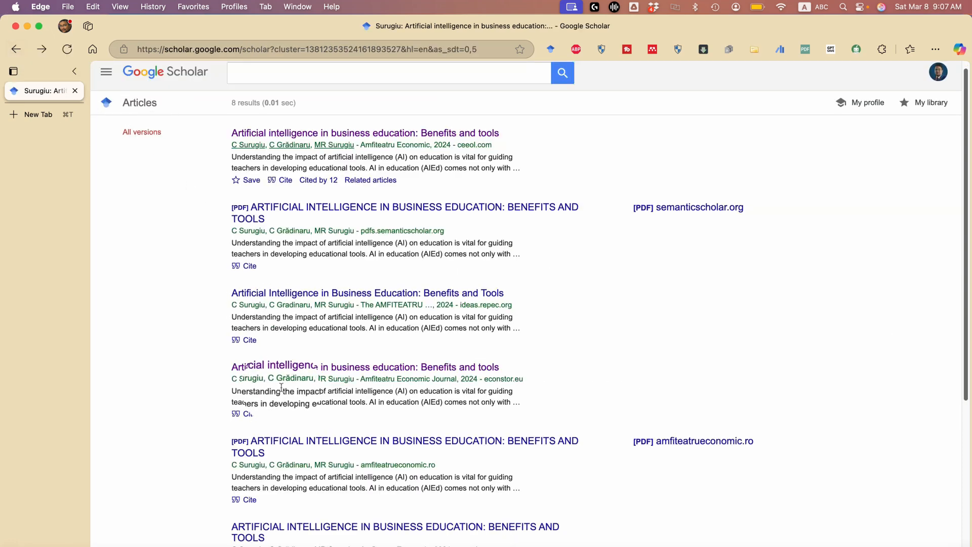
{"action": "left_click", "coordinate": [300, 372]}
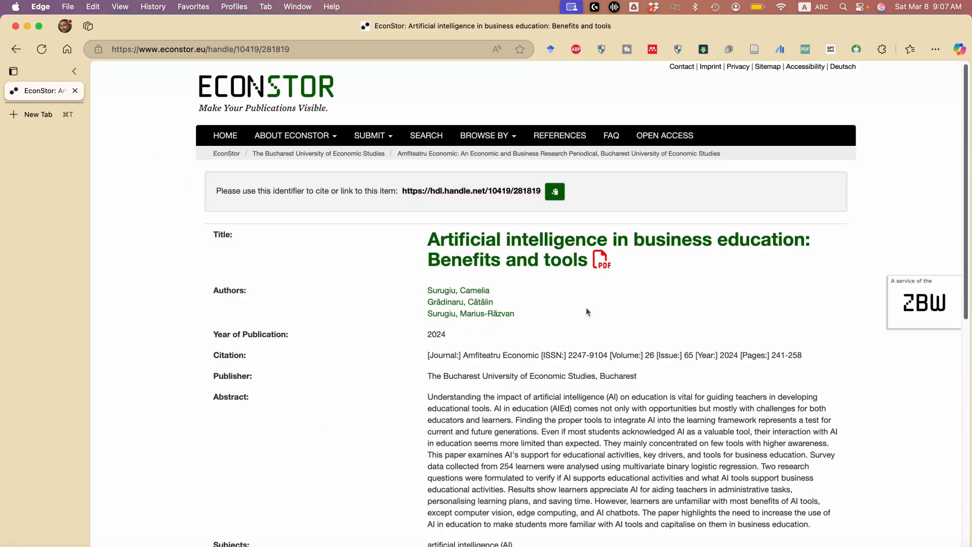
{"action": "left_click", "coordinate": [16, 49]}
{"action": "left_click", "coordinate": [16, 50]}
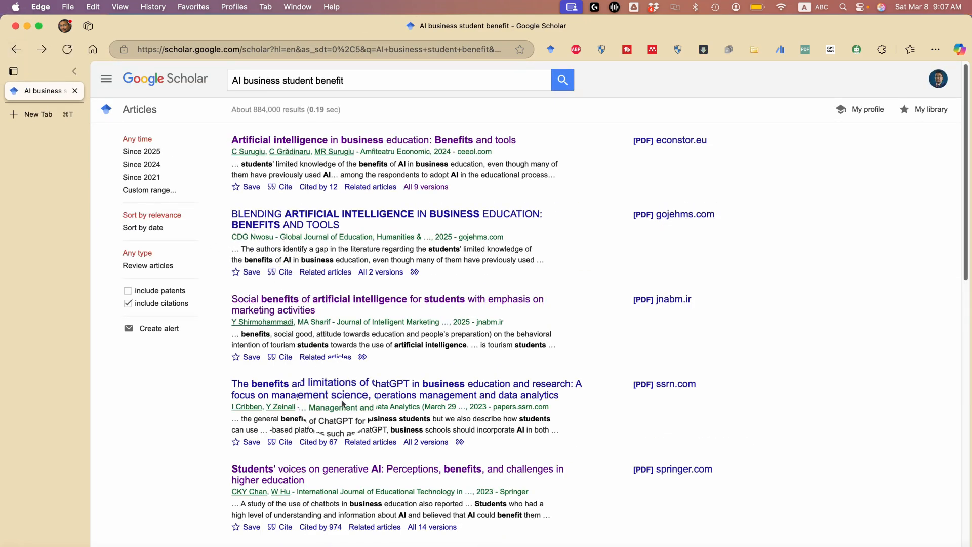
{"action": "left_click", "coordinate": [351, 473]}
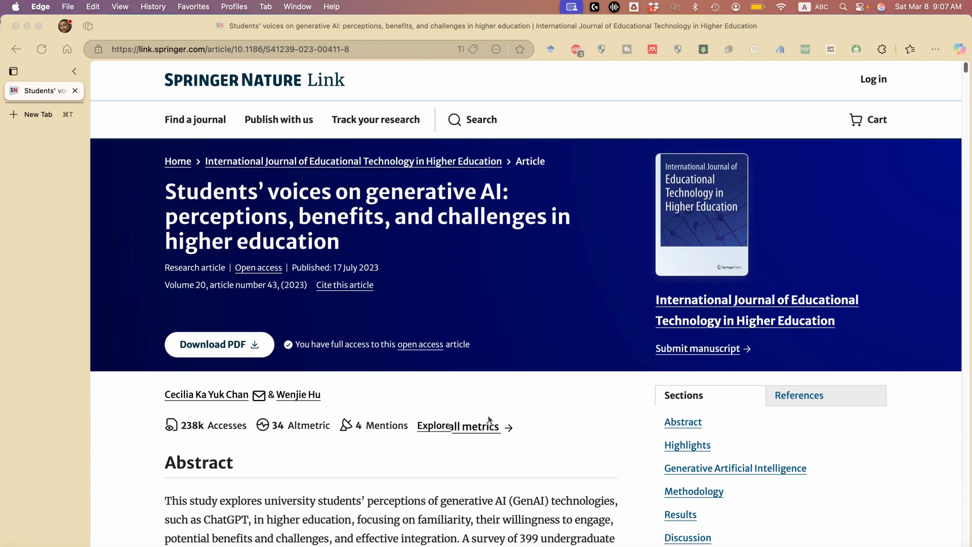
{"action": "scroll", "coordinate": [473, 386], "scroll_direction": "down", "scroll_amount": 5}
{"action": "scroll", "coordinate": [476, 387], "scroll_direction": "down", "scroll_amount": 15}
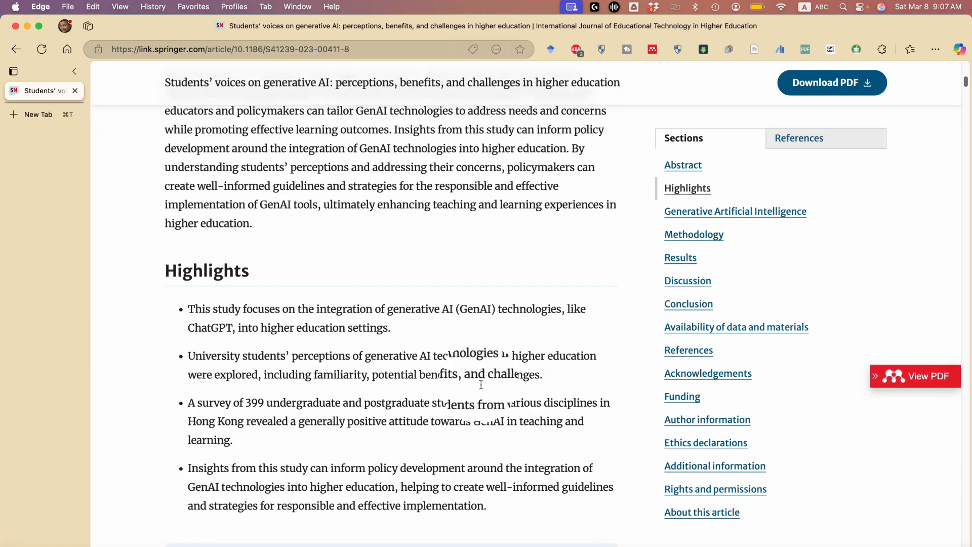
{"action": "scroll", "coordinate": [479, 388], "scroll_direction": "down", "scroll_amount": 10}
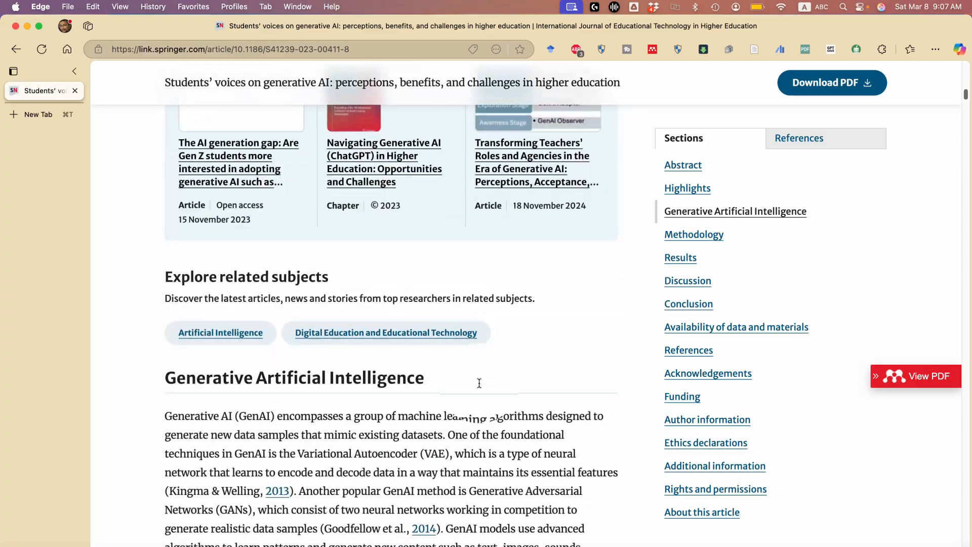
{"action": "scroll", "coordinate": [479, 383], "scroll_direction": "down", "scroll_amount": 20}
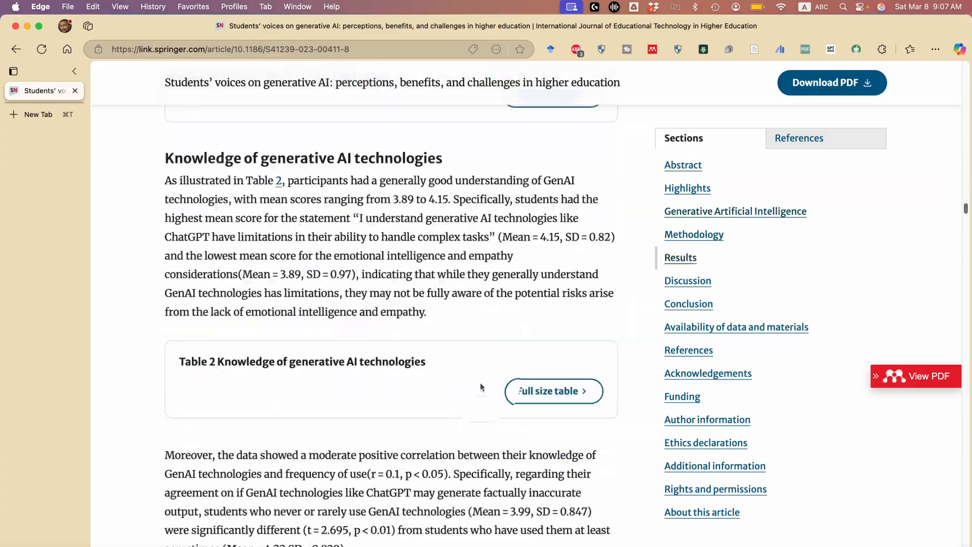
{"action": "scroll", "coordinate": [481, 388], "scroll_direction": "down", "scroll_amount": 20}
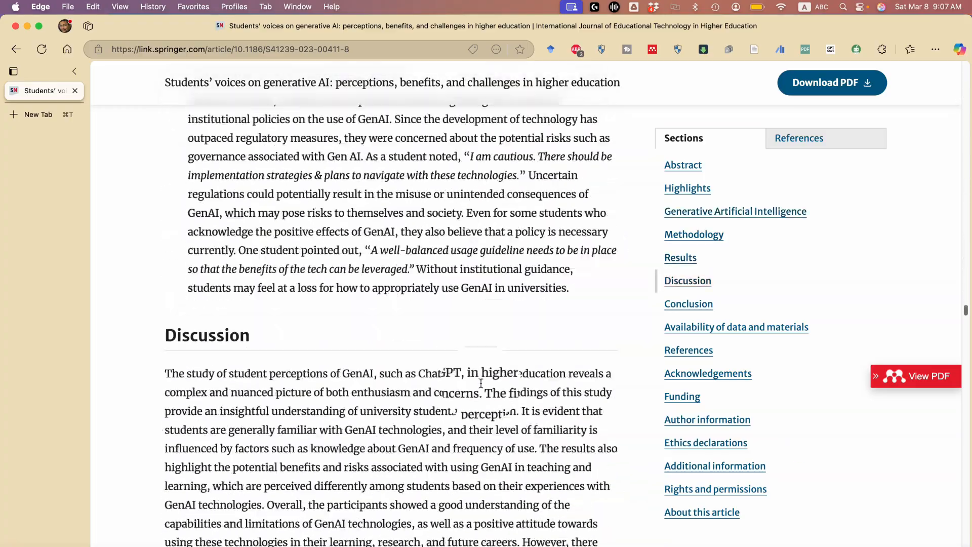
{"action": "scroll", "coordinate": [482, 386], "scroll_direction": "down", "scroll_amount": 15}
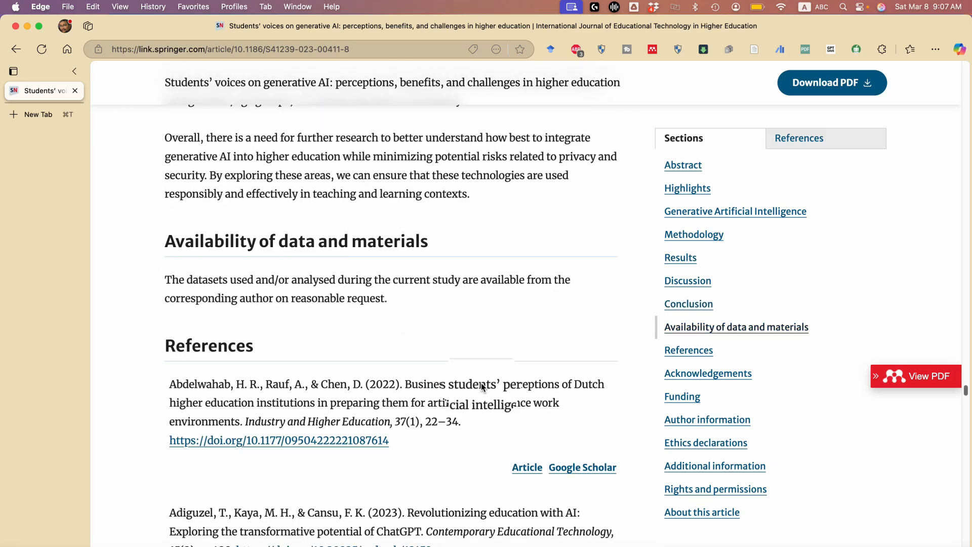
{"action": "scroll", "coordinate": [481, 384], "scroll_direction": "down", "scroll_amount": 20}
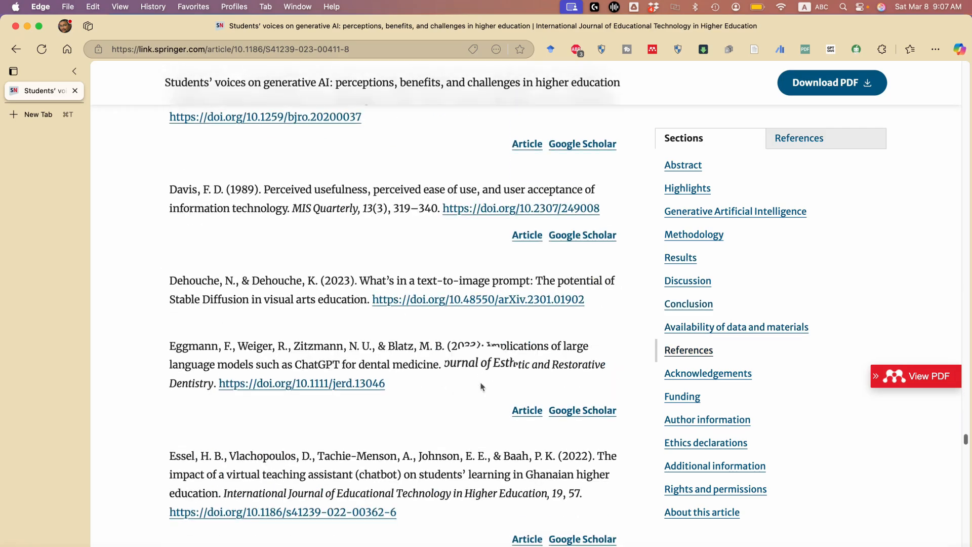
{"action": "scroll", "coordinate": [482, 387], "scroll_direction": "down", "scroll_amount": 20}
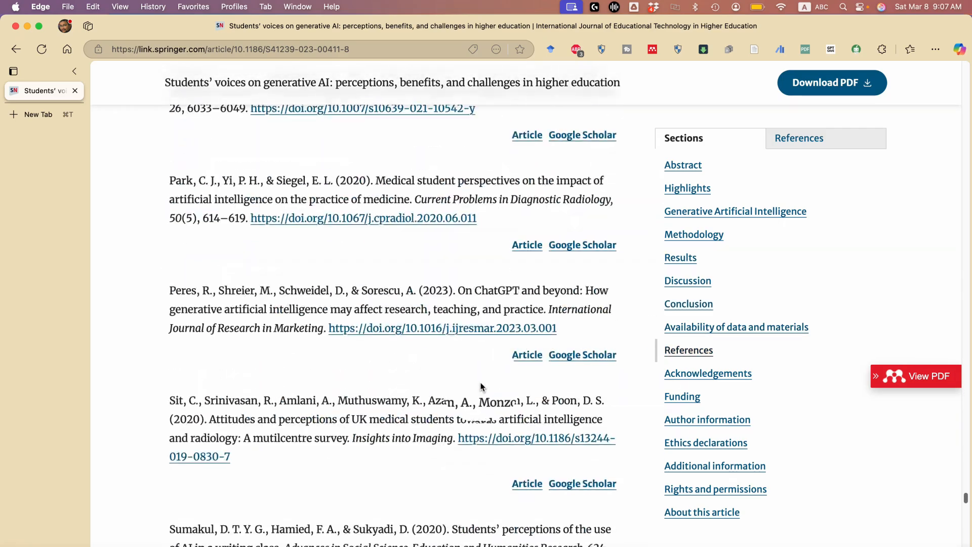
{"action": "scroll", "coordinate": [481, 387], "scroll_direction": "down", "scroll_amount": 10}
{"action": "scroll", "coordinate": [482, 387], "scroll_direction": "up", "scroll_amount": 5}
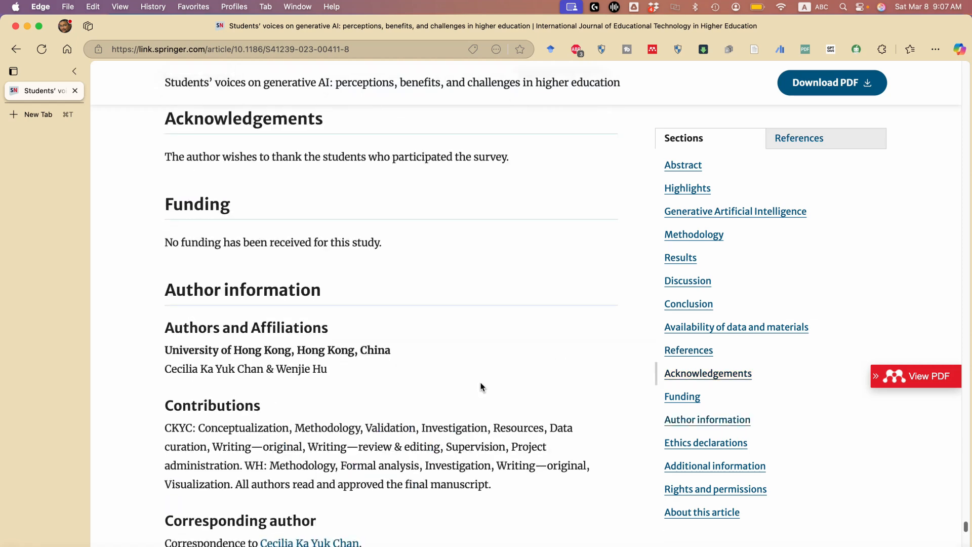
{"action": "scroll", "coordinate": [481, 387], "scroll_direction": "up", "scroll_amount": 5}
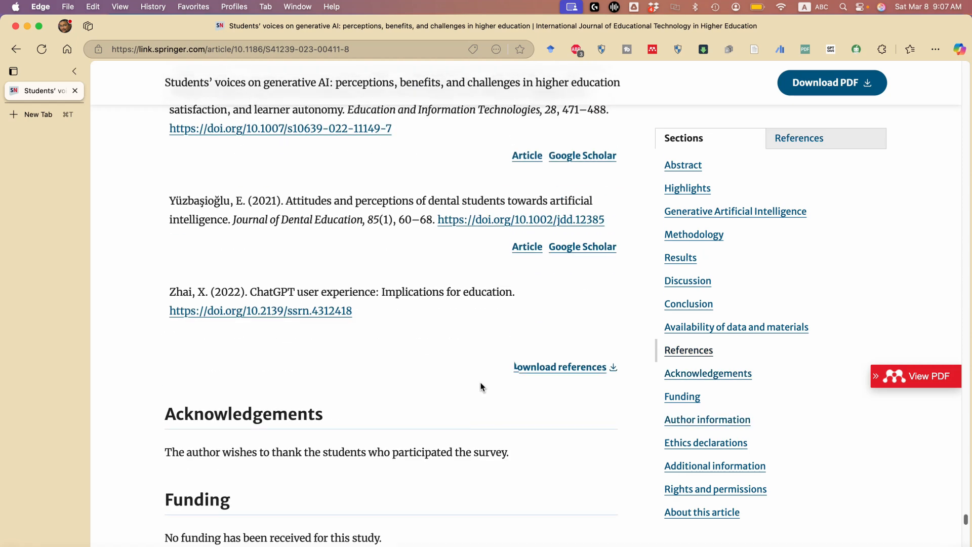
{"action": "scroll", "coordinate": [481, 387], "scroll_direction": "down", "scroll_amount": 20}
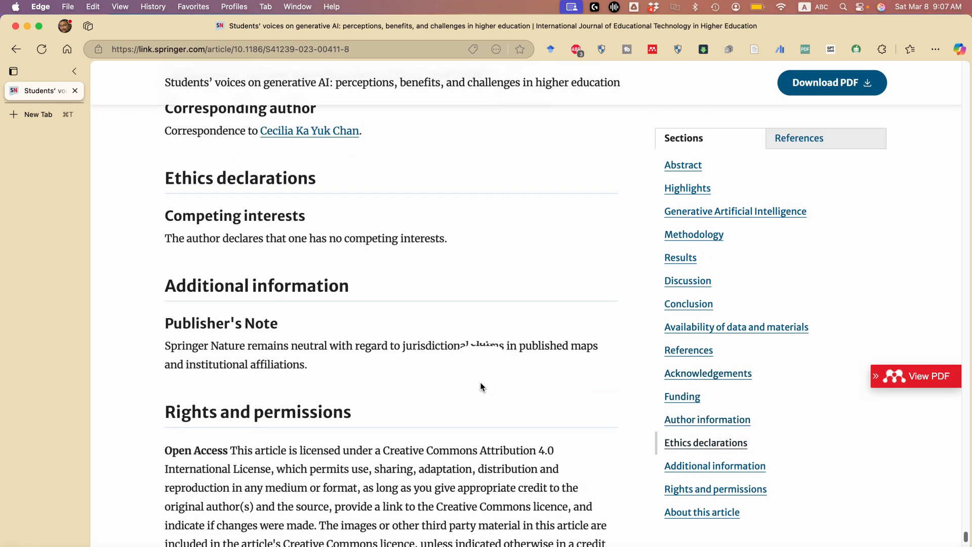
{"action": "scroll", "coordinate": [481, 386], "scroll_direction": "down", "scroll_amount": 13}
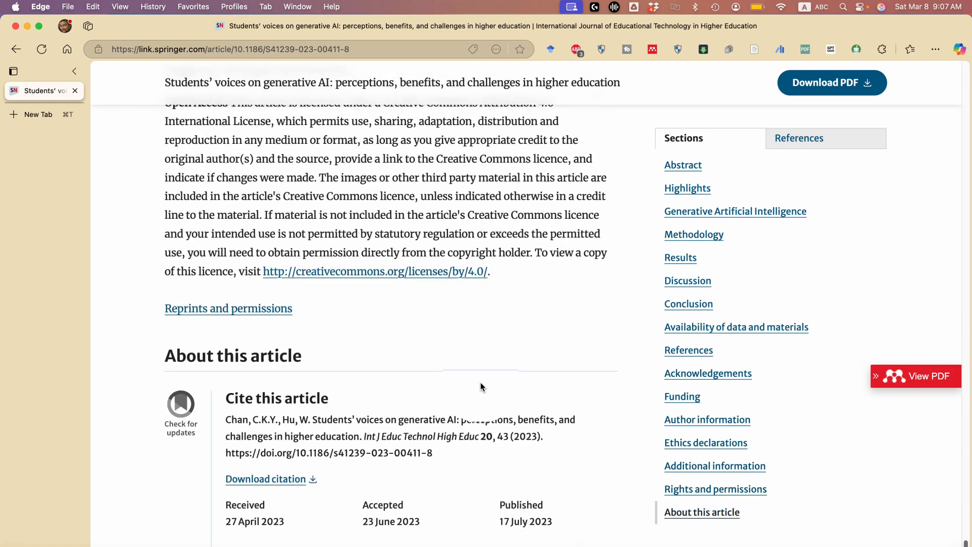
{"action": "scroll", "coordinate": [481, 387], "scroll_direction": "down", "scroll_amount": 1}
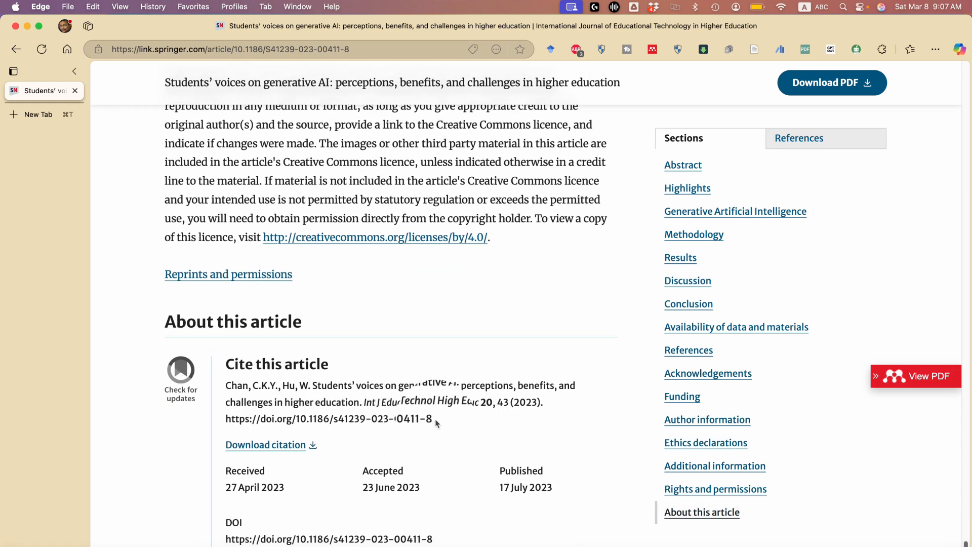
{"action": "left_click_drag", "start_coordinate": [434, 419], "coordinate": [224, 418]}
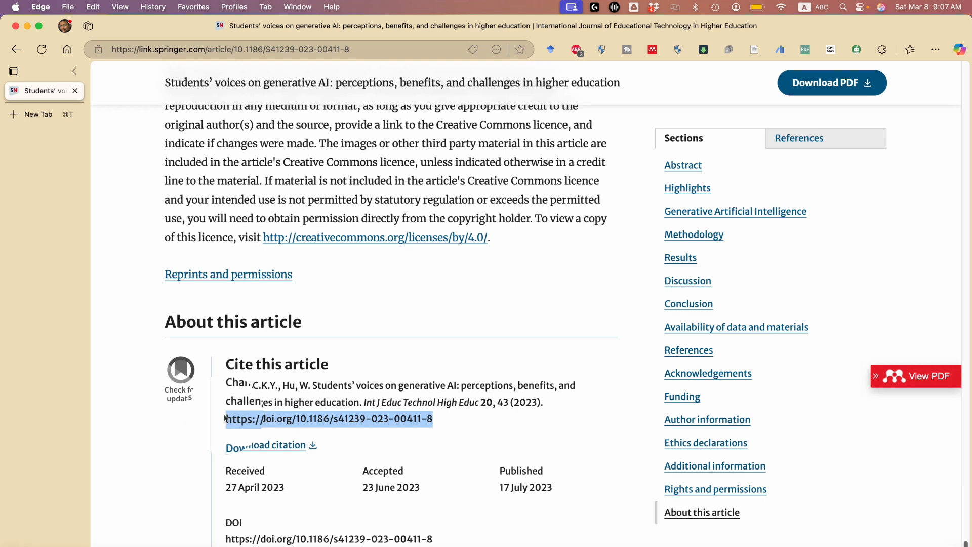
{"action": "right_click", "coordinate": [264, 424]}
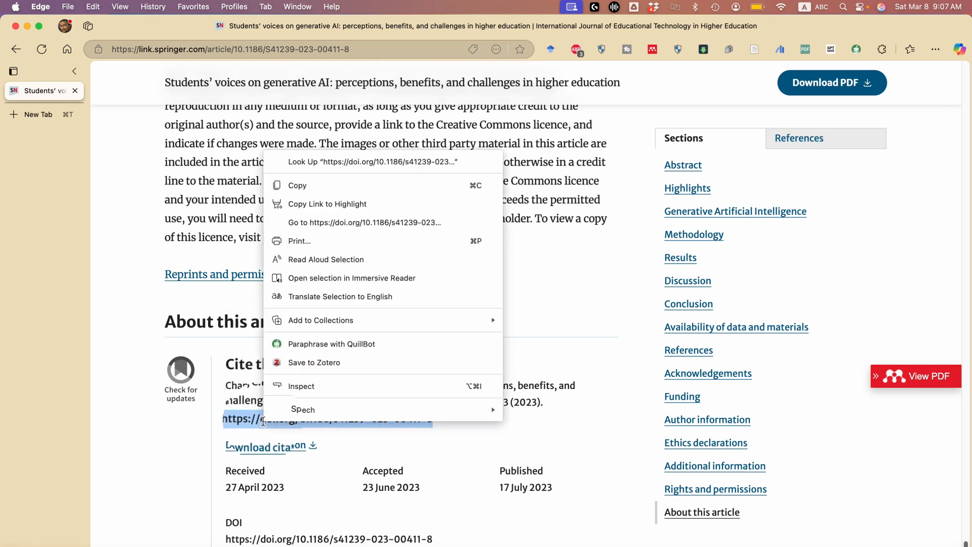
{"action": "left_click", "coordinate": [312, 194]}
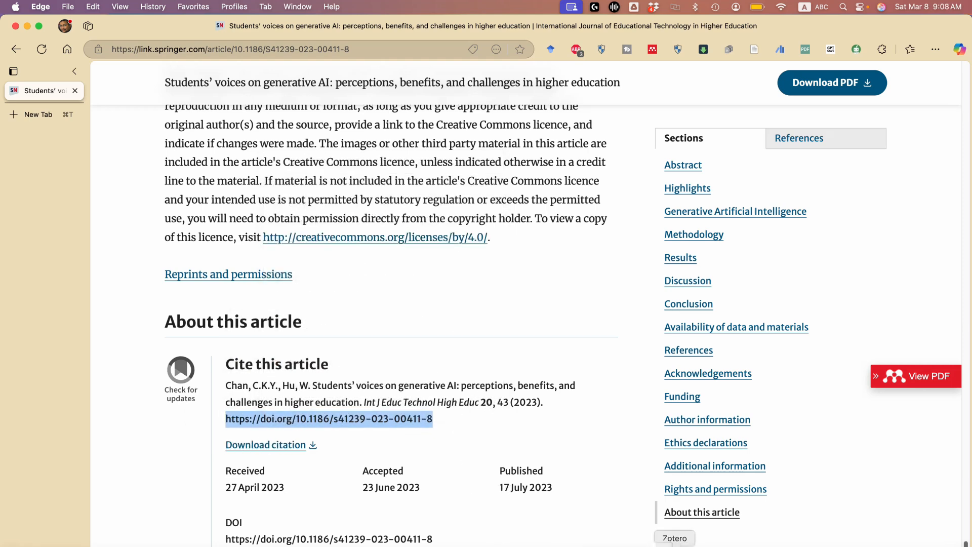
{"action": "left_click", "coordinate": [667, 544]}
{"action": "left_click", "coordinate": [203, 47]}
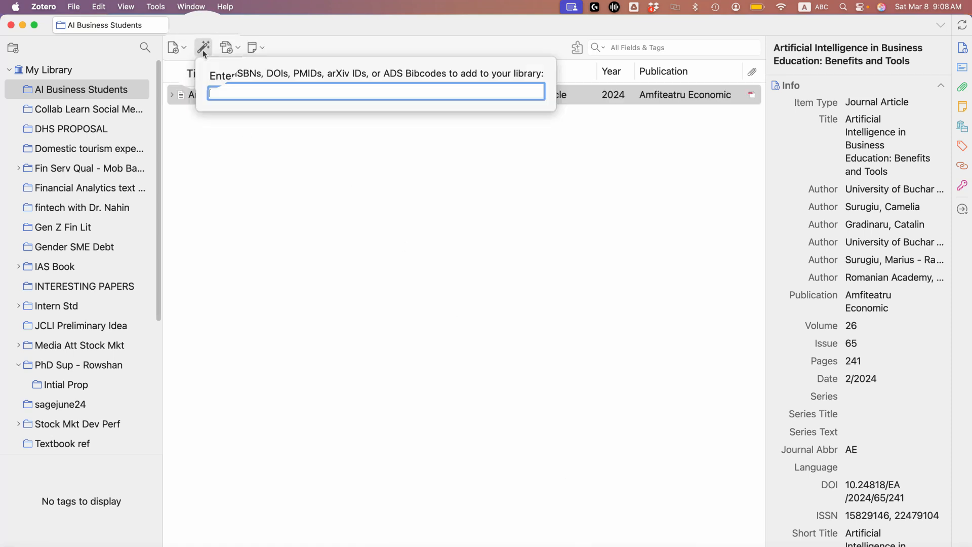
{"action": "right_click", "coordinate": [244, 93]}
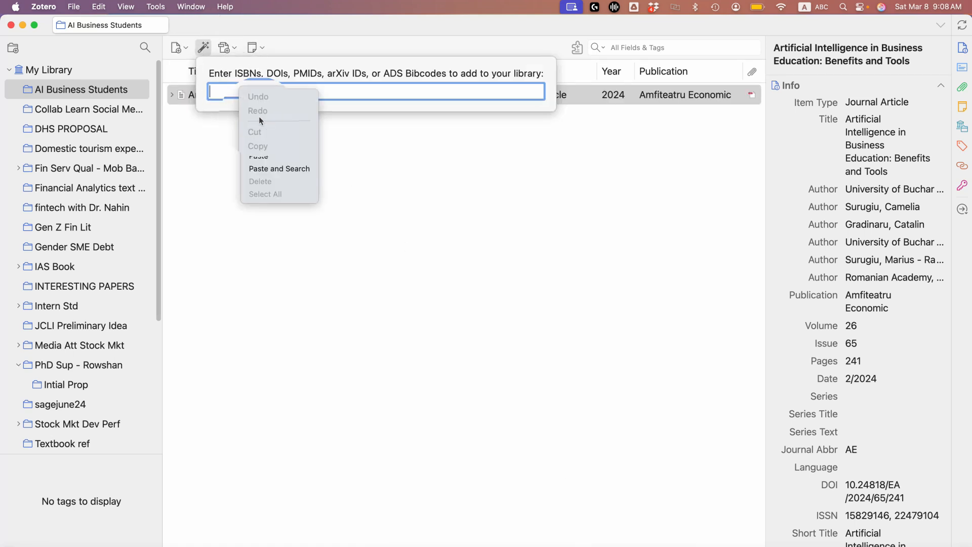
{"action": "left_click", "coordinate": [267, 157]}
{"action": "key", "text": "Return"}
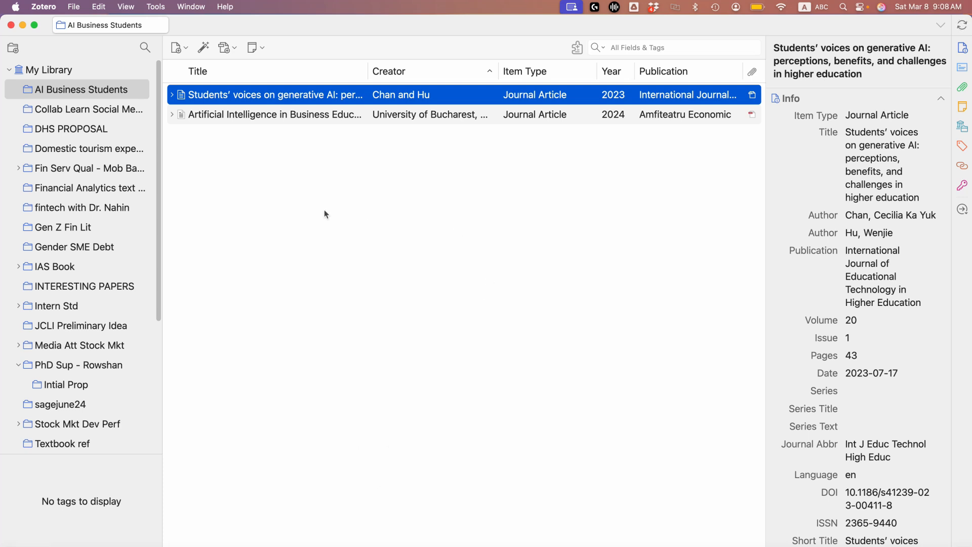
{"action": "left_click", "coordinate": [204, 48]}
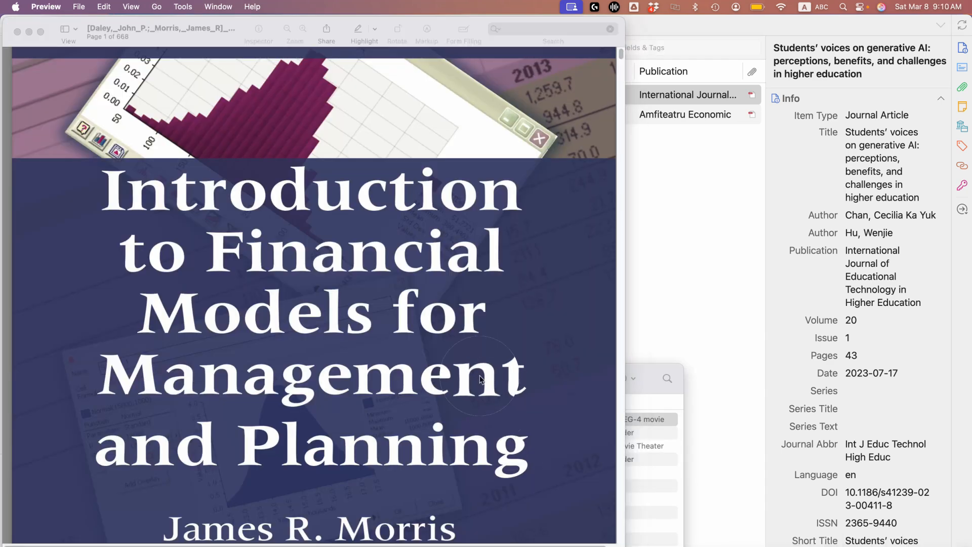
{"action": "scroll", "coordinate": [348, 290], "scroll_direction": "up", "scroll_amount": 2}
{"action": "scroll", "coordinate": [349, 291], "scroll_direction": "down", "scroll_amount": 10}
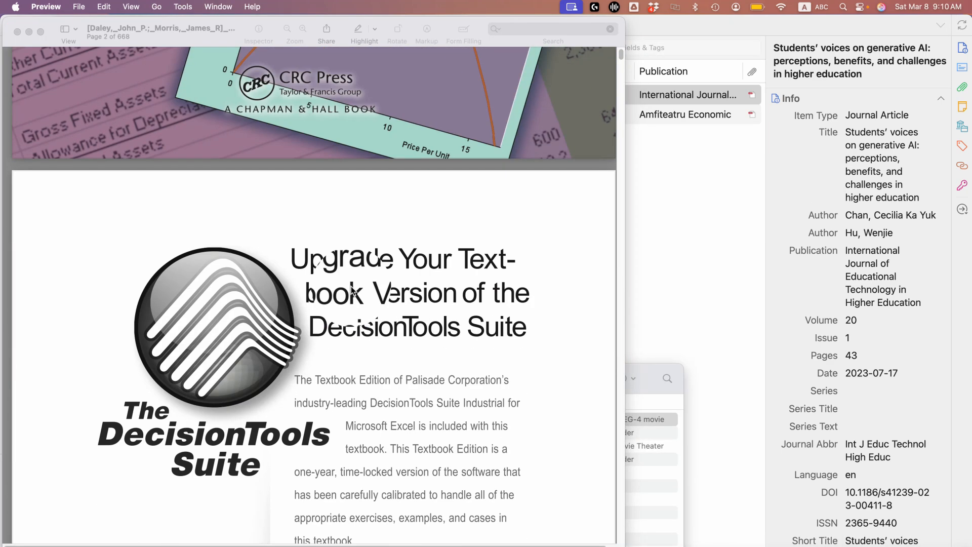
{"action": "scroll", "coordinate": [352, 291], "scroll_direction": "down", "scroll_amount": 10}
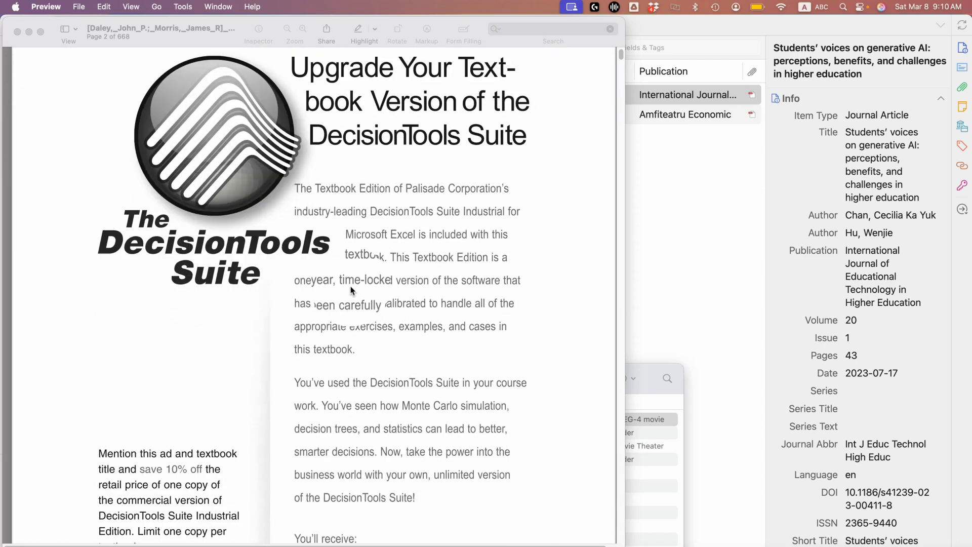
{"action": "scroll", "coordinate": [352, 290], "scroll_direction": "down", "scroll_amount": 4}
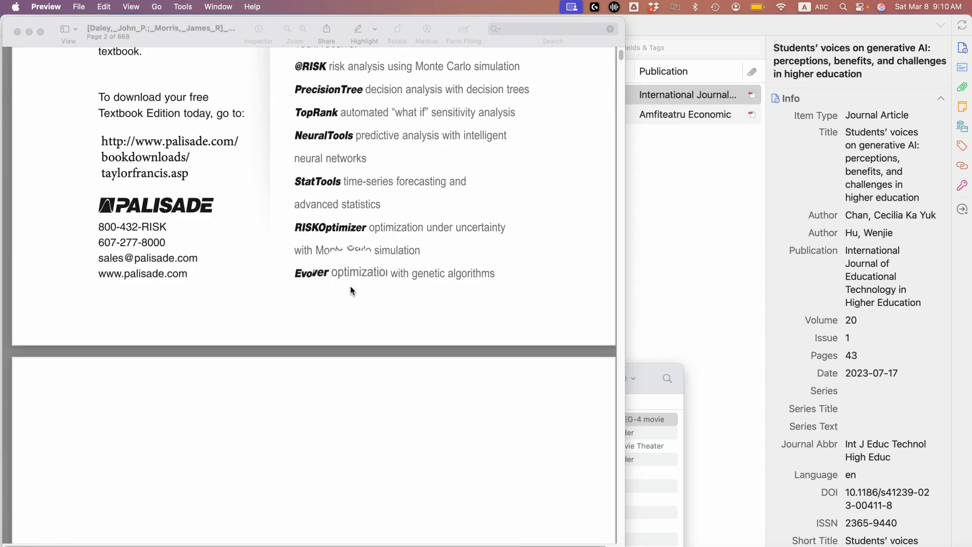
{"action": "scroll", "coordinate": [352, 290], "scroll_direction": "up", "scroll_amount": 12}
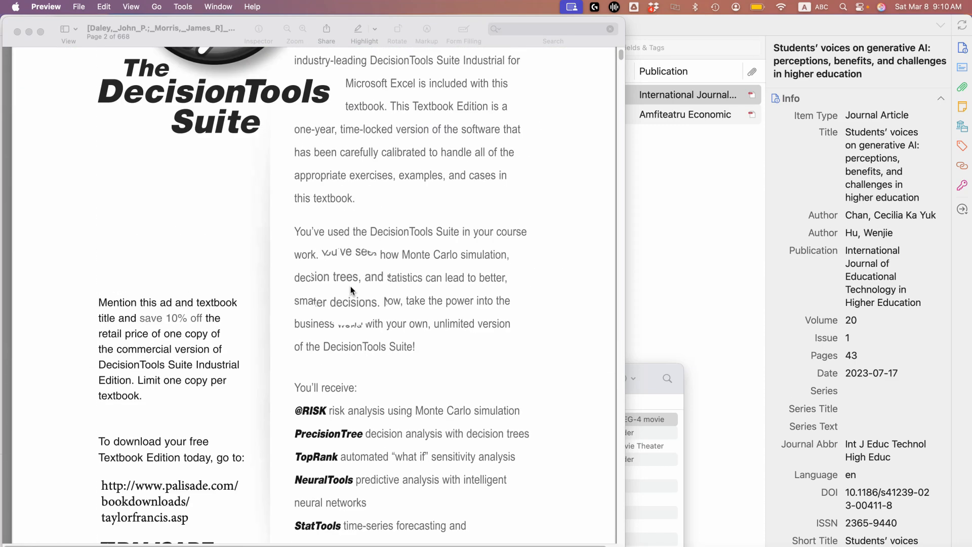
{"action": "scroll", "coordinate": [352, 290], "scroll_direction": "down", "scroll_amount": 15}
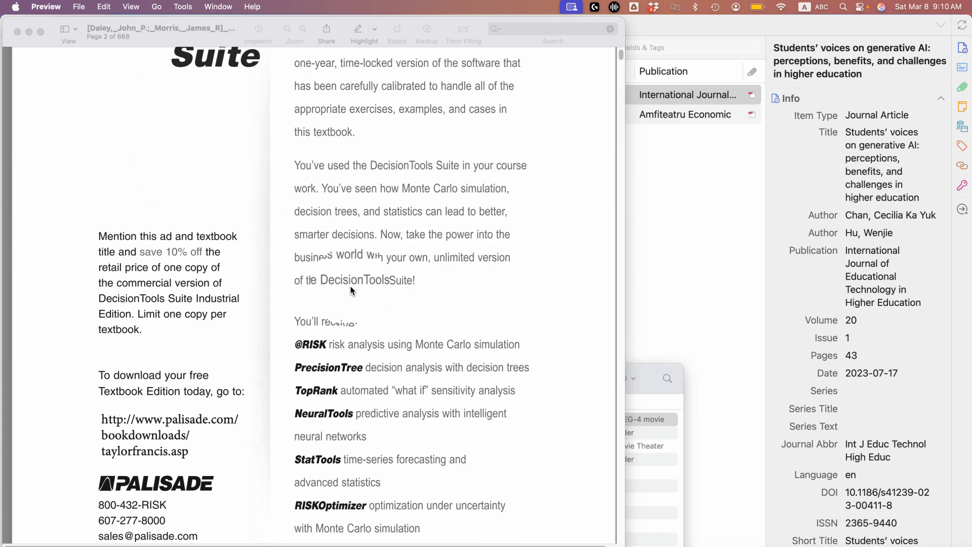
{"action": "scroll", "coordinate": [352, 290], "scroll_direction": "down", "scroll_amount": 15}
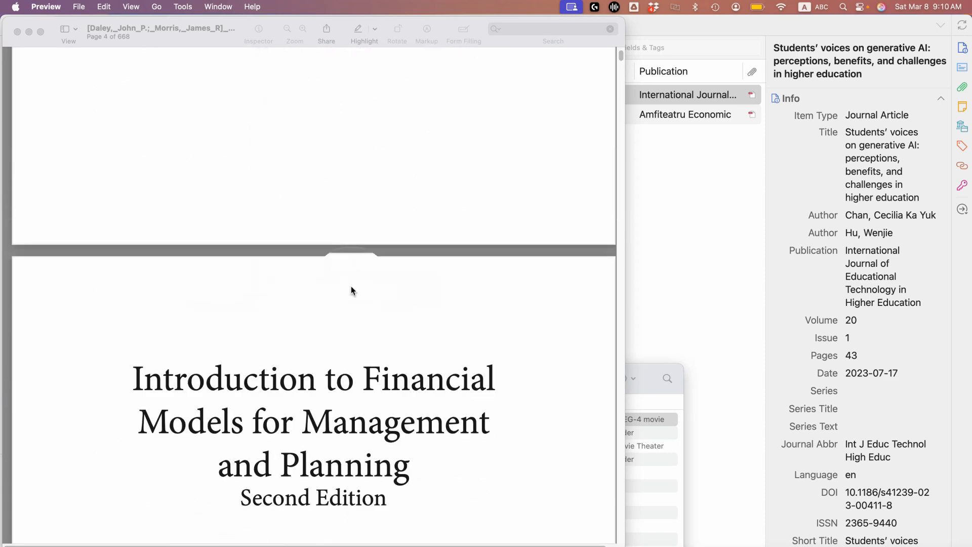
{"action": "scroll", "coordinate": [352, 290], "scroll_direction": "down", "scroll_amount": 12}
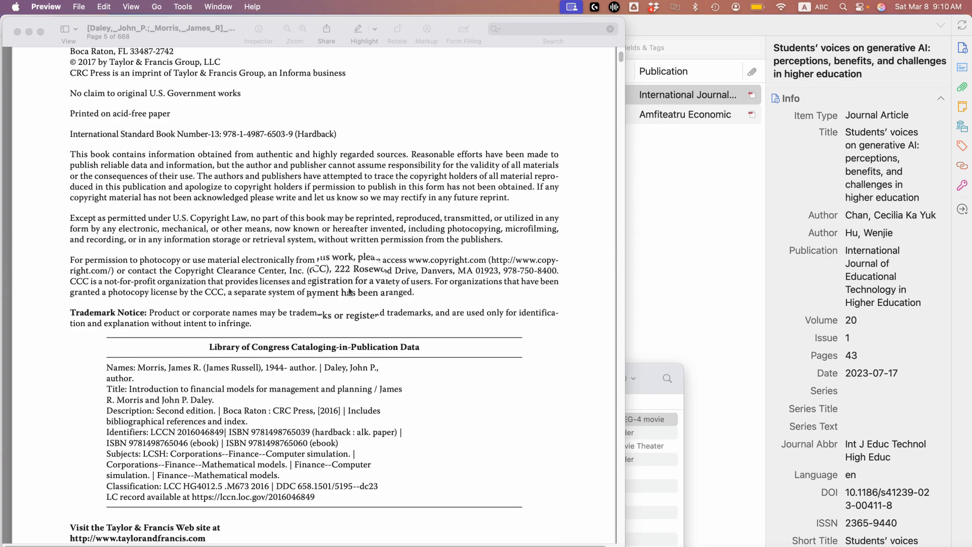
{"action": "scroll", "coordinate": [347, 290], "scroll_direction": "down", "scroll_amount": 5}
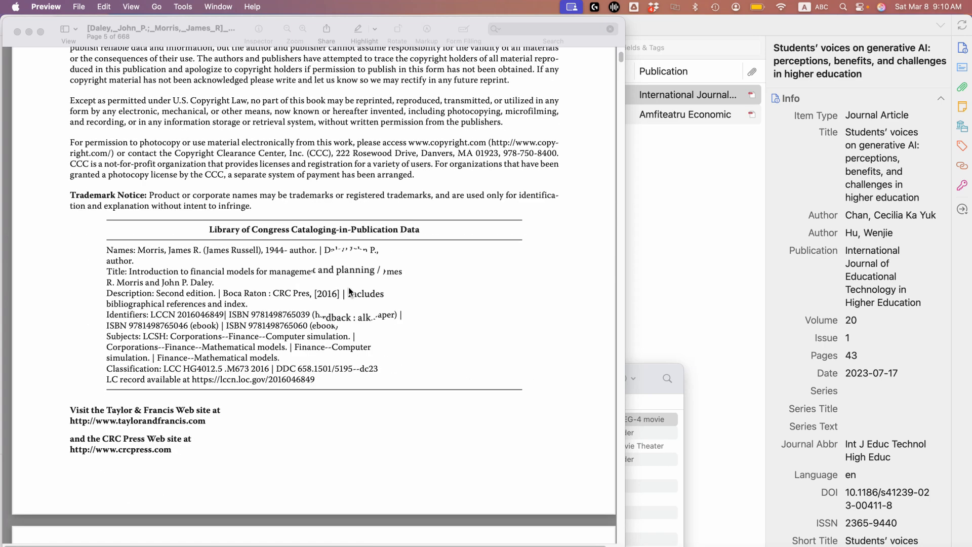
{"action": "scroll", "coordinate": [349, 291], "scroll_direction": "up", "scroll_amount": 10}
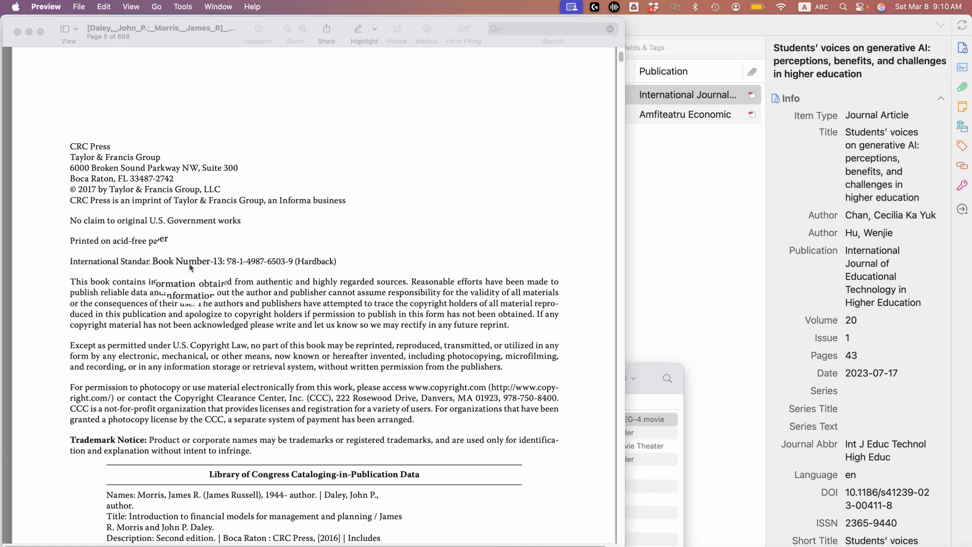
{"action": "left_click", "coordinate": [218, 261]}
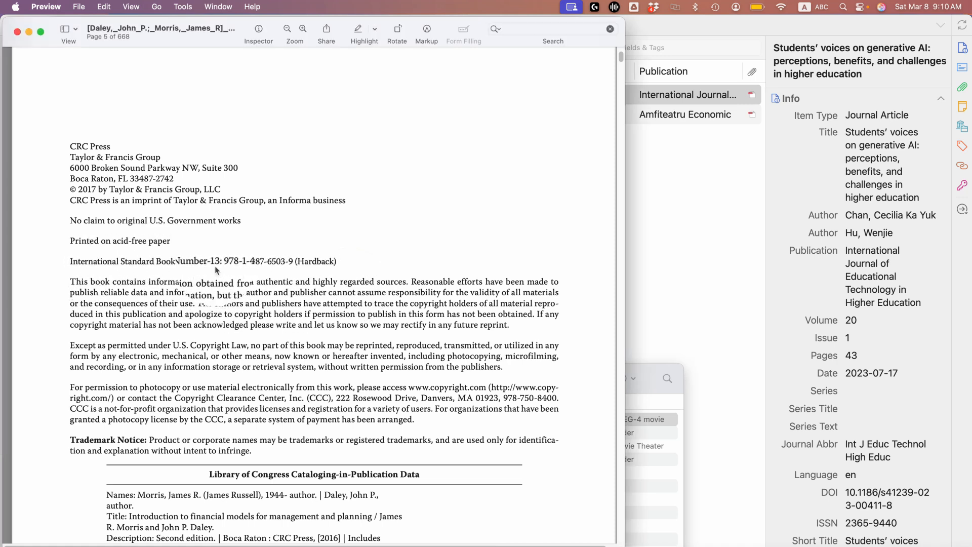
{"action": "left_click_drag", "start_coordinate": [223, 261], "coordinate": [293, 263]}
{"action": "right_click", "coordinate": [289, 259]}
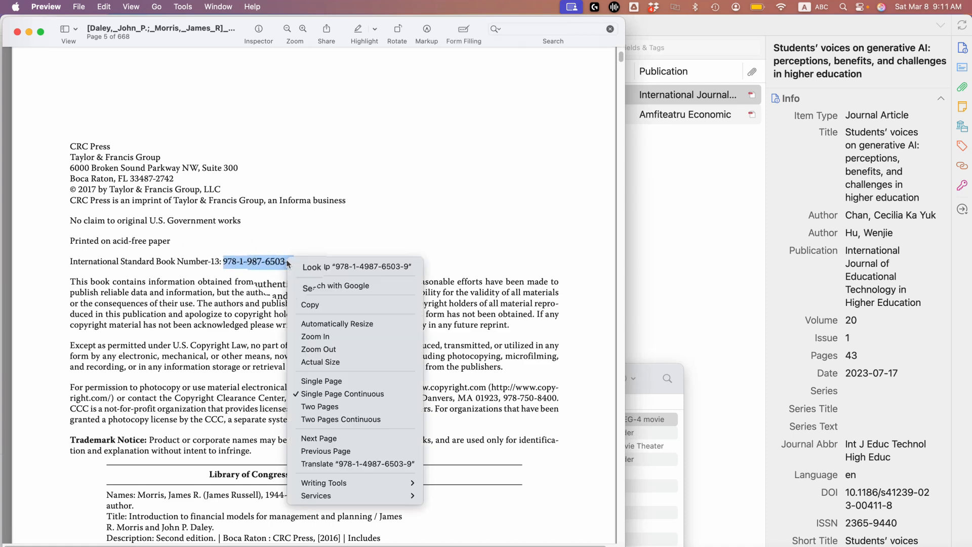
{"action": "left_click", "coordinate": [328, 307]}
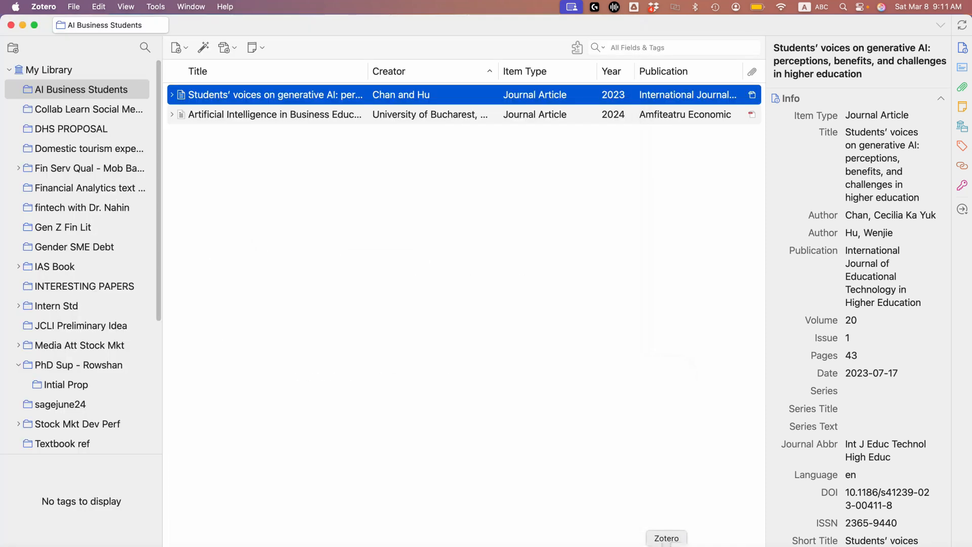
{"action": "left_click", "coordinate": [658, 536]}
{"action": "left_click", "coordinate": [204, 47]}
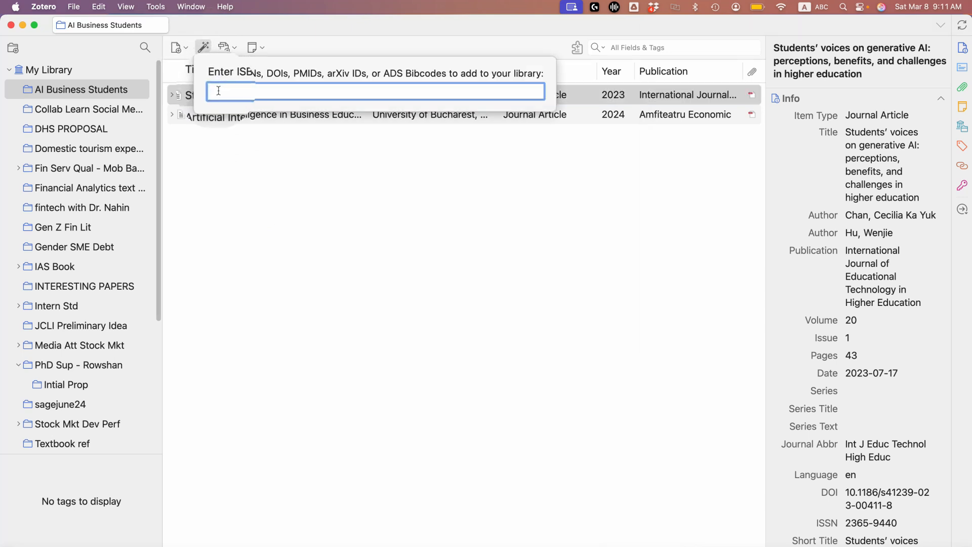
{"action": "right_click", "coordinate": [216, 92]}
{"action": "left_click", "coordinate": [238, 153]}
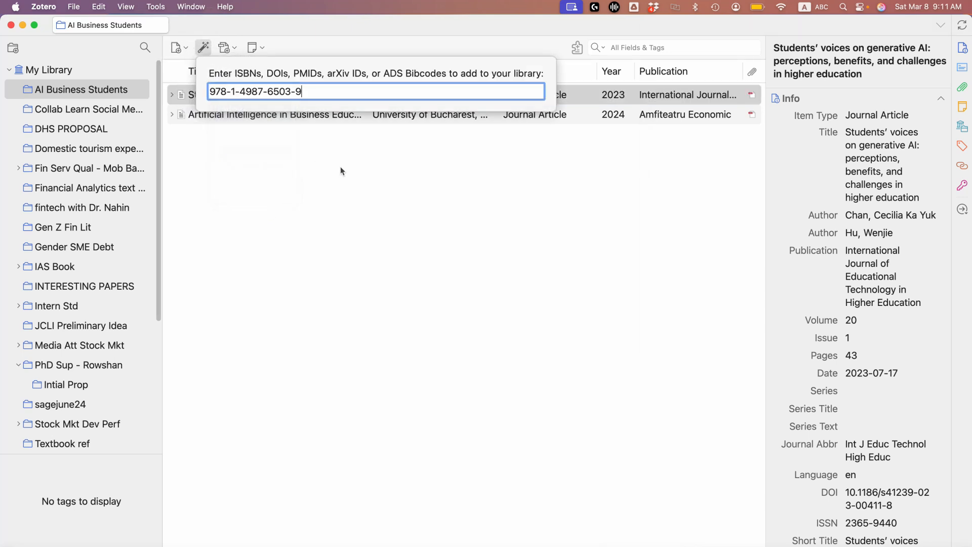
{"action": "key", "text": "Return"}
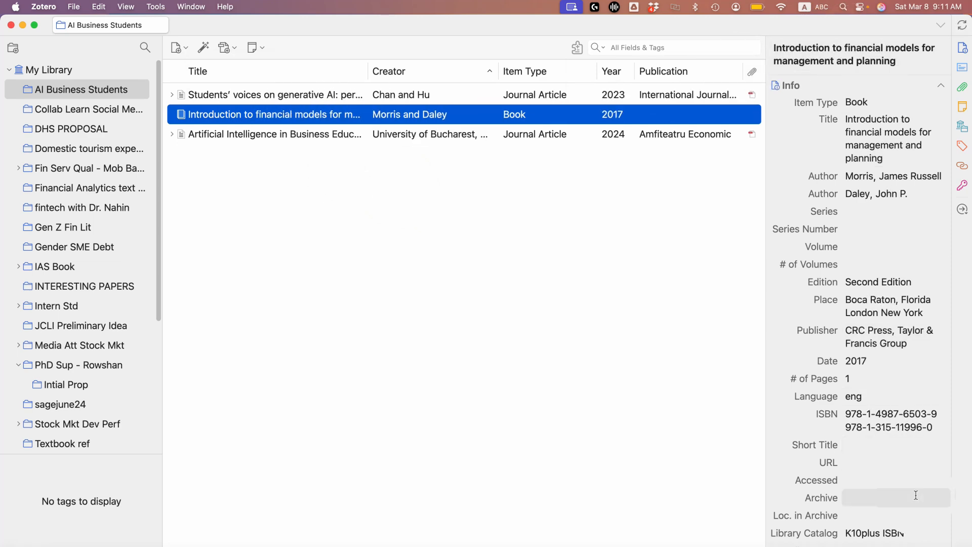
{"action": "scroll", "coordinate": [916, 494], "scroll_direction": "down", "scroll_amount": 10}
{"action": "scroll", "coordinate": [903, 469], "scroll_direction": "up", "scroll_amount": 10}
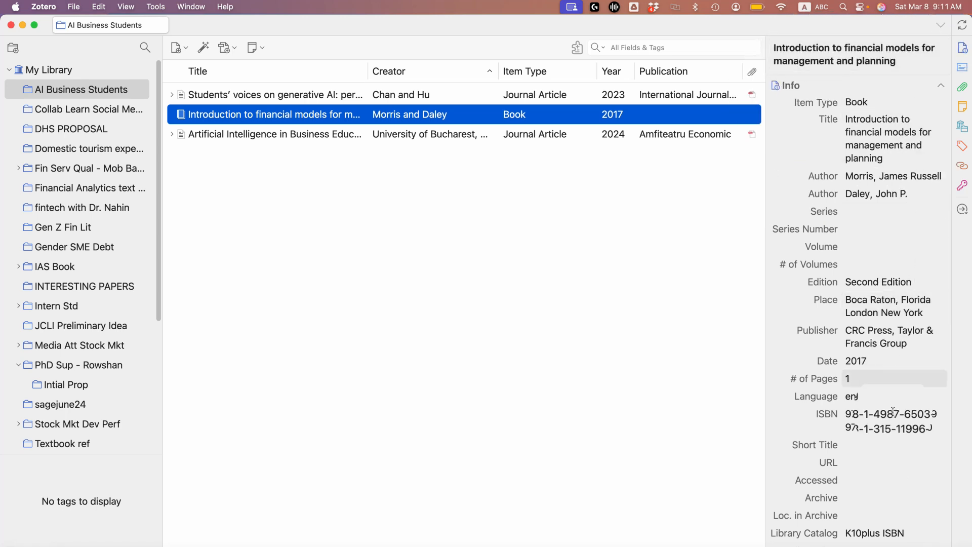
Review the book's remaining Zotero details, check its cover page in Preview, and close the PDF.
{"action": "scroll", "coordinate": [889, 458], "scroll_direction": "down", "scroll_amount": 1}
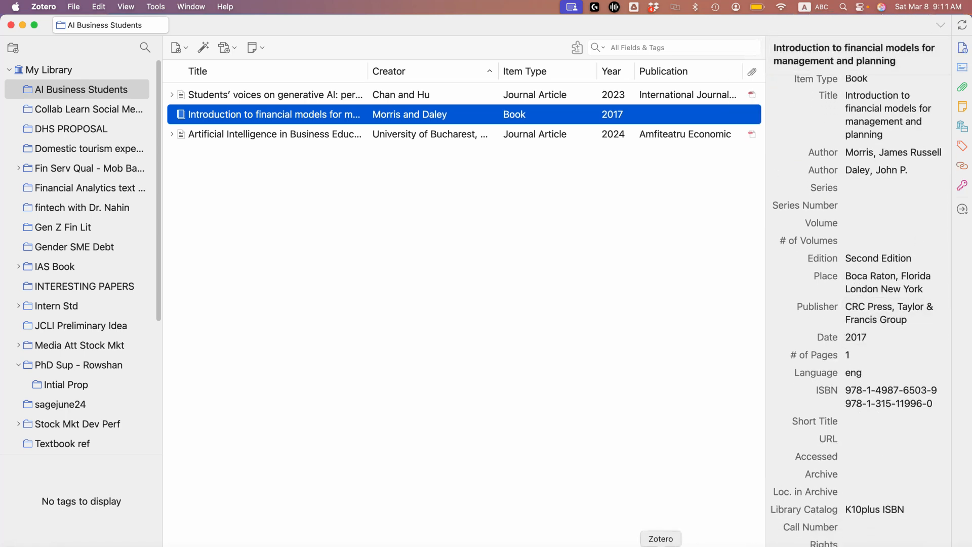
{"action": "left_click", "coordinate": [755, 544]}
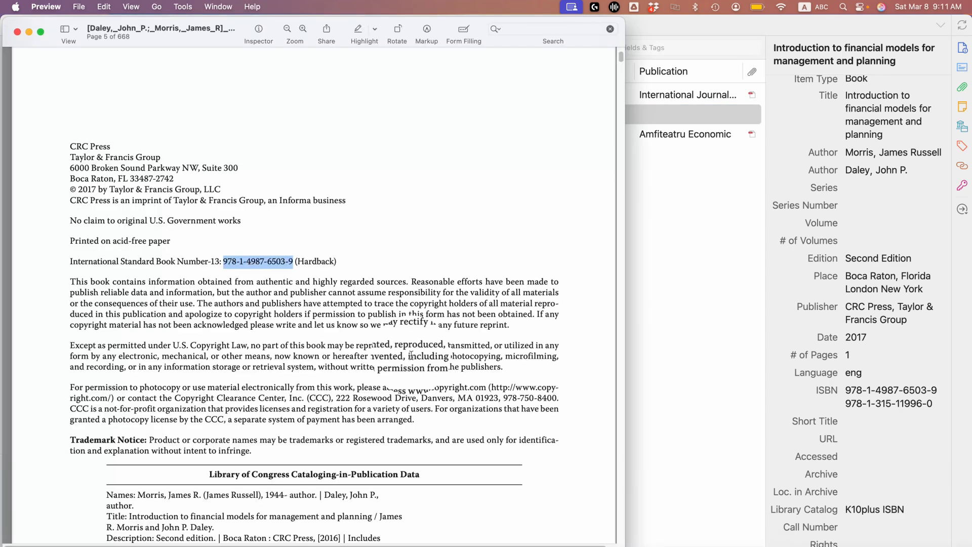
{"action": "scroll", "coordinate": [411, 355], "scroll_direction": "up", "scroll_amount": 6}
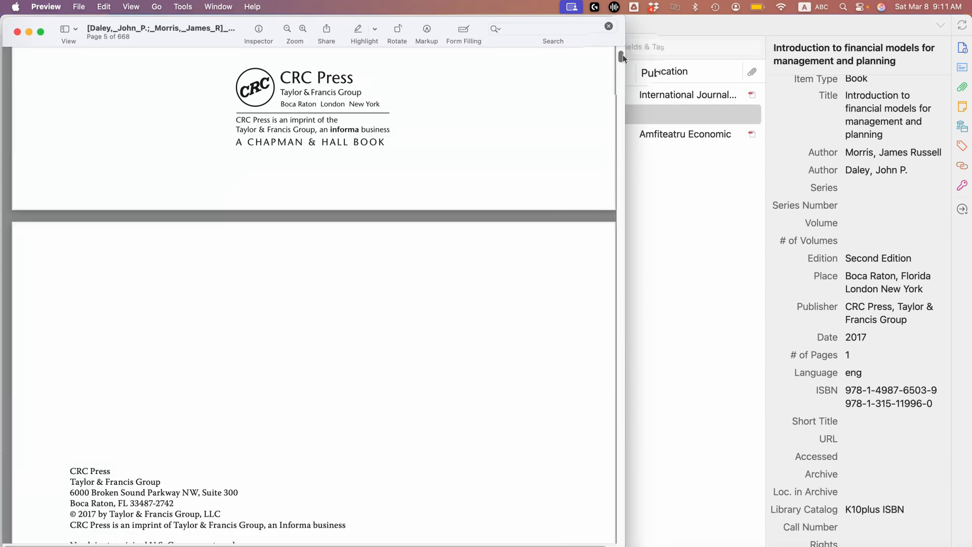
{"action": "left_click_drag", "start_coordinate": [622, 54], "coordinate": [621, 47]}
{"action": "scroll", "coordinate": [467, 171], "scroll_direction": "down", "scroll_amount": 3}
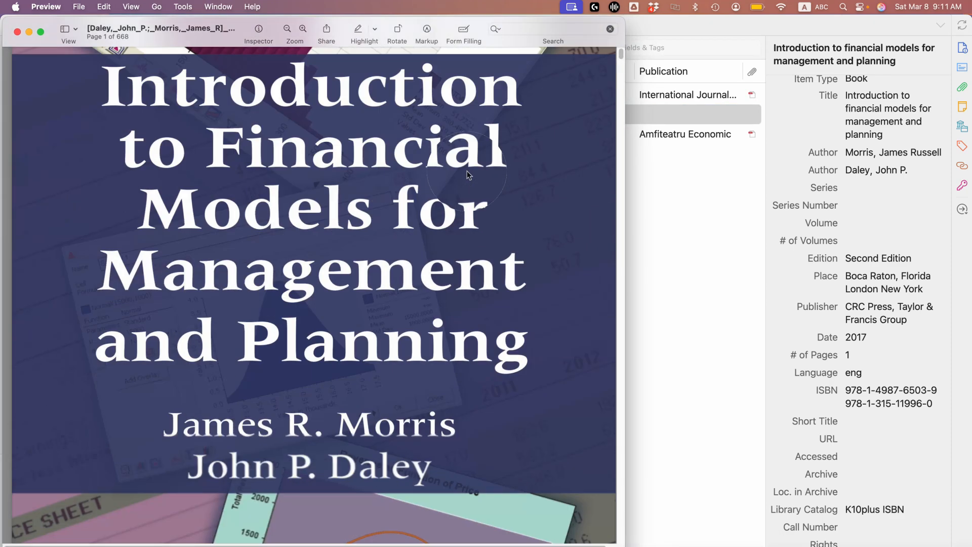
{"action": "scroll", "coordinate": [466, 172], "scroll_direction": "up", "scroll_amount": 3}
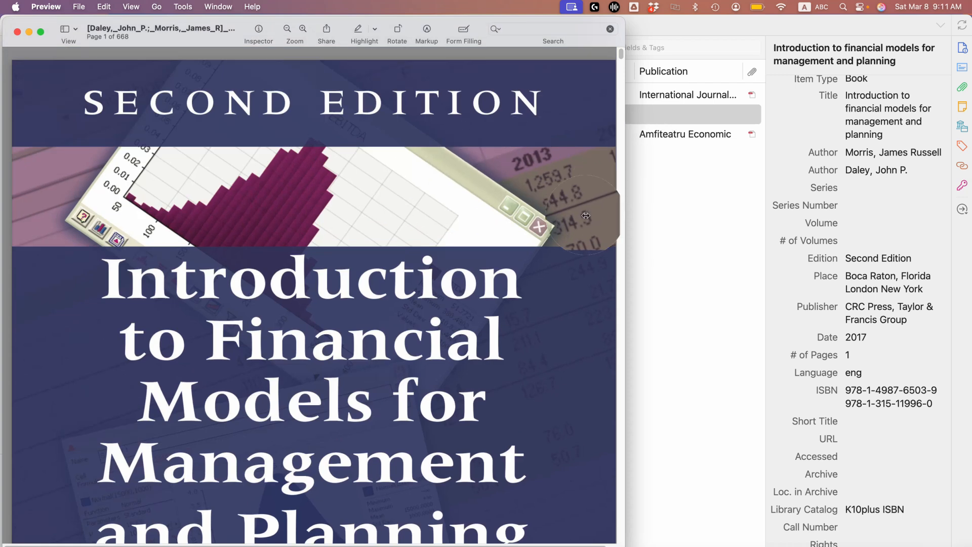
{"action": "left_click", "coordinate": [18, 33]}
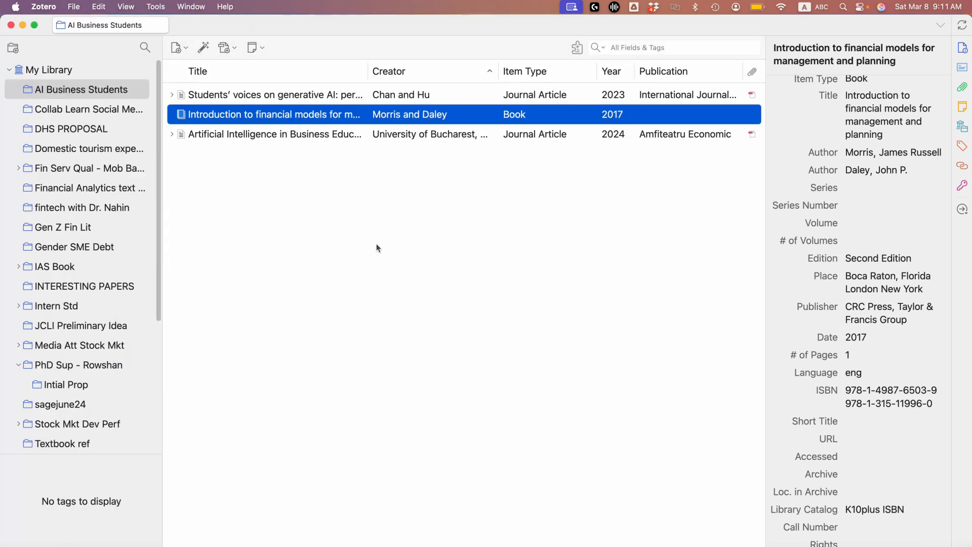
Switch to Edge and look up investopedia in a new tab.
{"action": "left_click", "coordinate": [244, 545]}
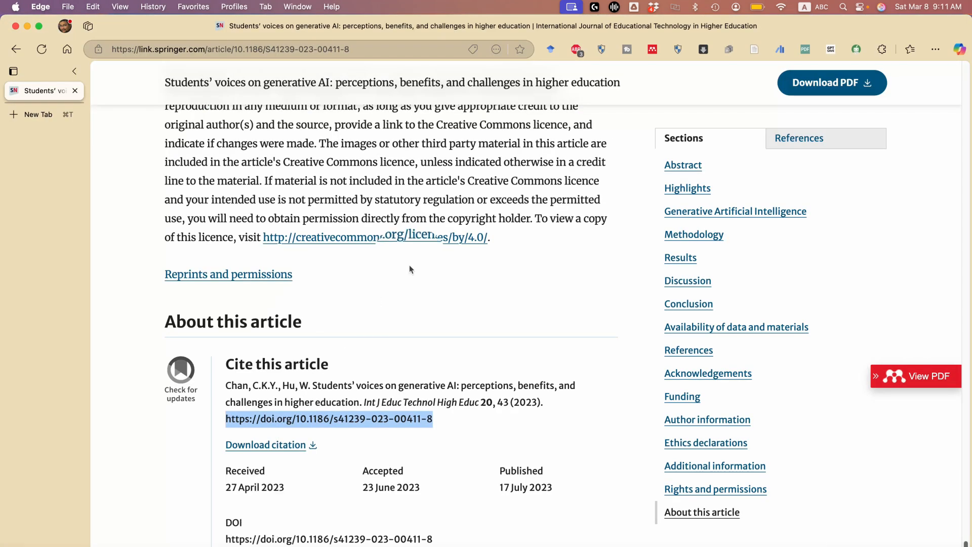
{"action": "left_click", "coordinate": [32, 115]}
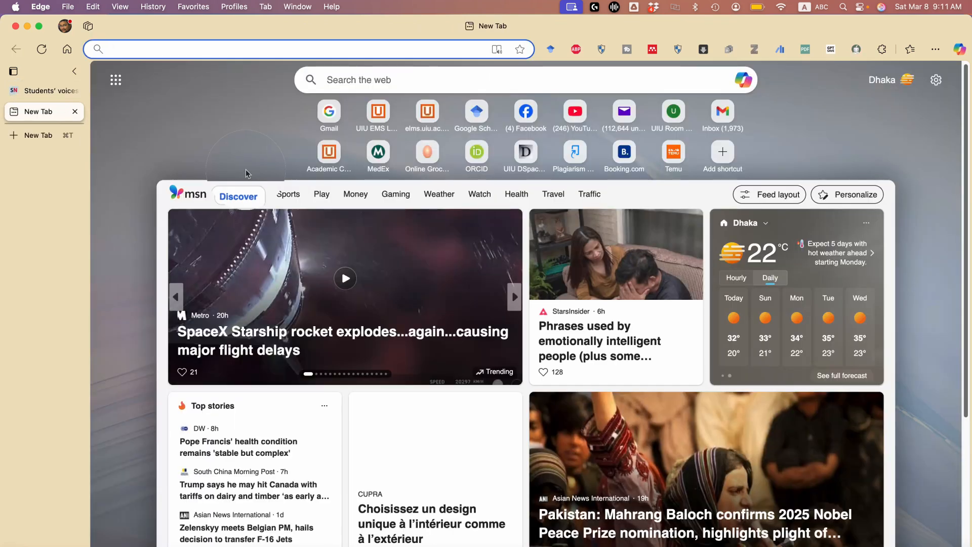
{"action": "type", "text": "investo"}
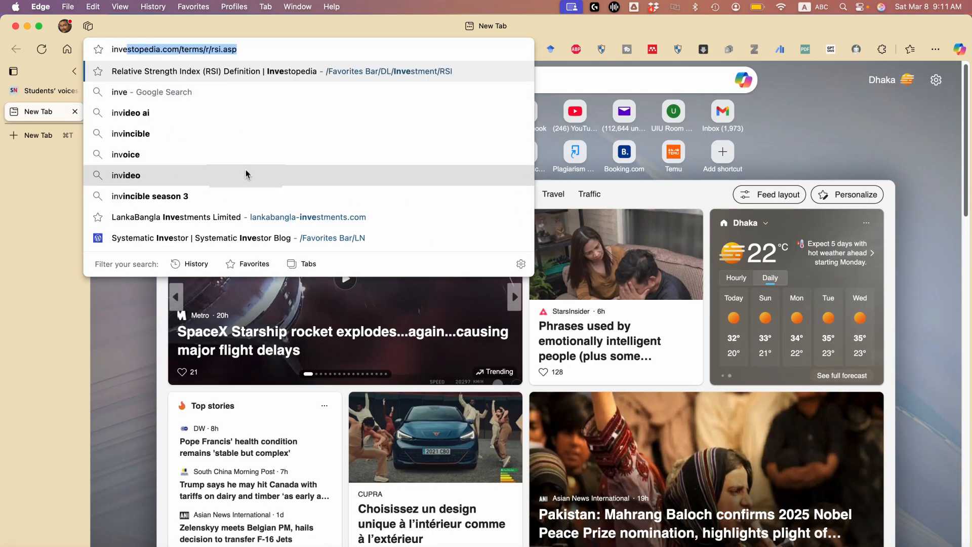
{"action": "type", "text": "pedia"}
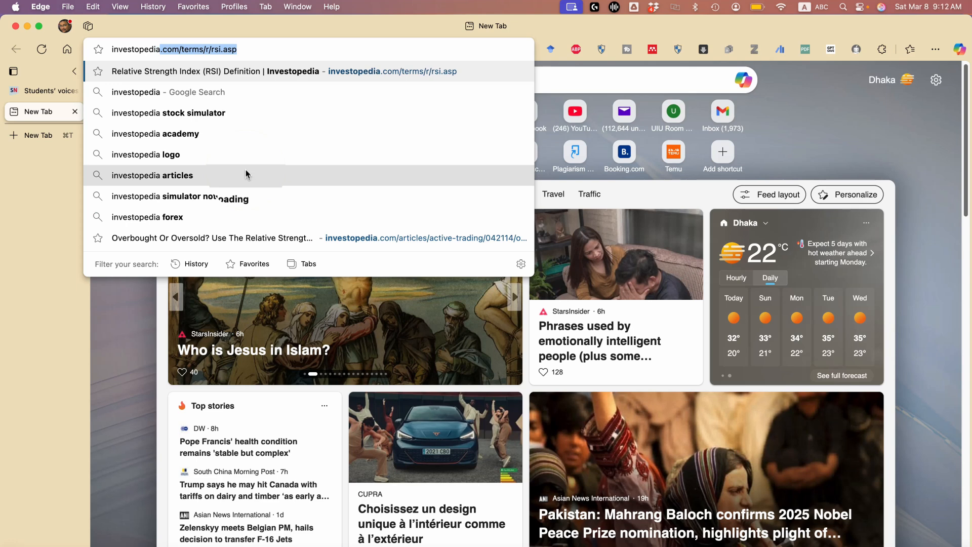
Open Investopedia's Relative Strength Index (RSI) article and examine its introduction, key takeaways and formula sections.
{"action": "key", "text": "Return"}
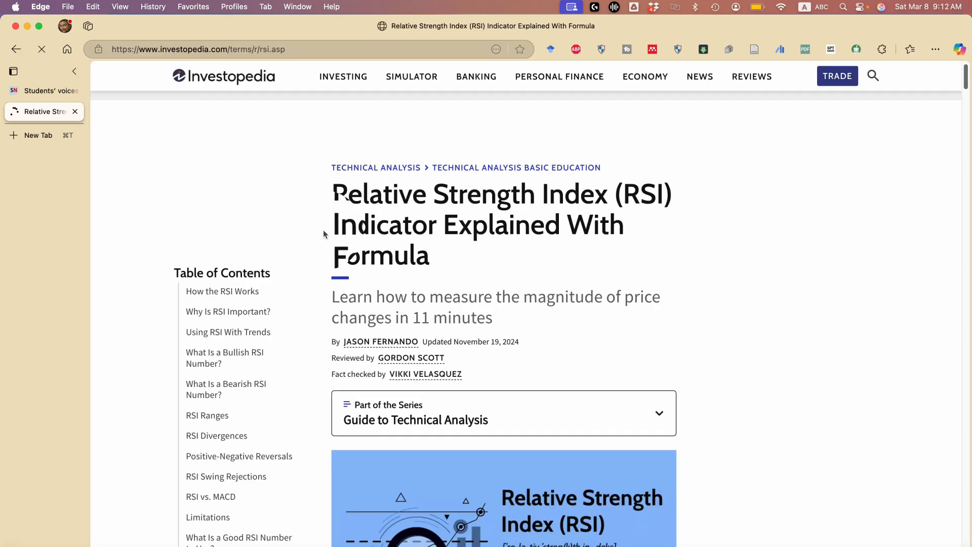
{"action": "scroll", "coordinate": [551, 373], "scroll_direction": "down", "scroll_amount": 10}
{"action": "scroll", "coordinate": [553, 370], "scroll_direction": "down", "scroll_amount": 10}
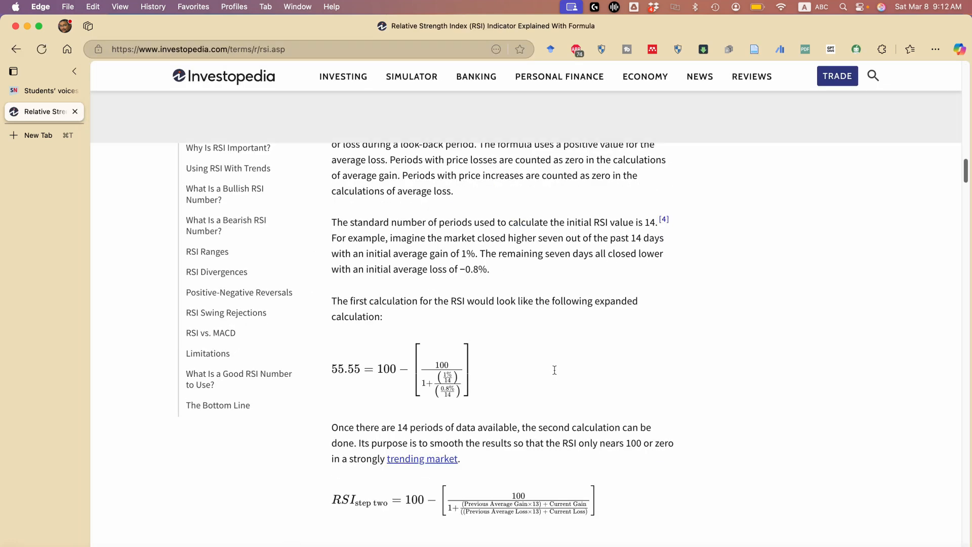
{"action": "scroll", "coordinate": [553, 369], "scroll_direction": "down", "scroll_amount": 12}
{"action": "scroll", "coordinate": [555, 369], "scroll_direction": "up", "scroll_amount": 20}
{"action": "scroll", "coordinate": [555, 369], "scroll_direction": "up", "scroll_amount": 15}
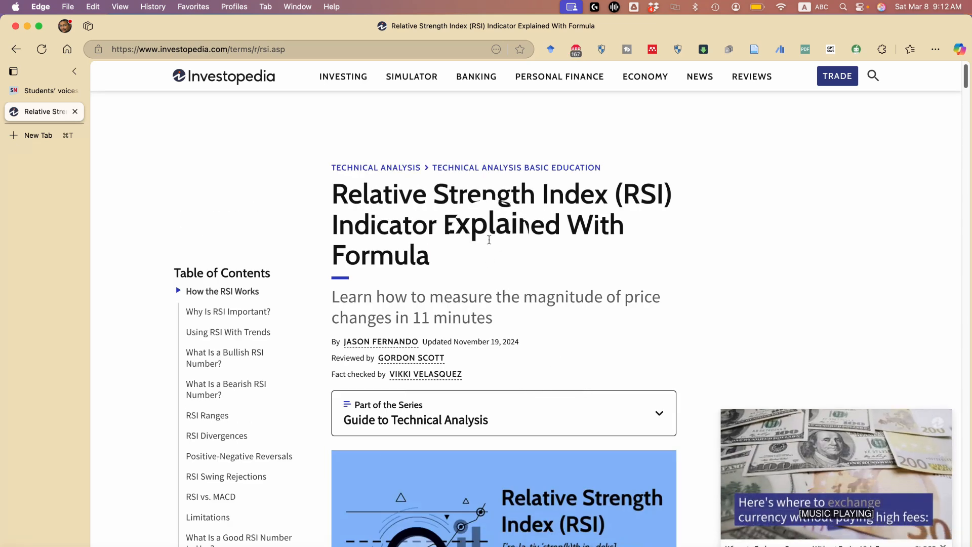
{"action": "scroll", "coordinate": [536, 318], "scroll_direction": "down", "scroll_amount": 12}
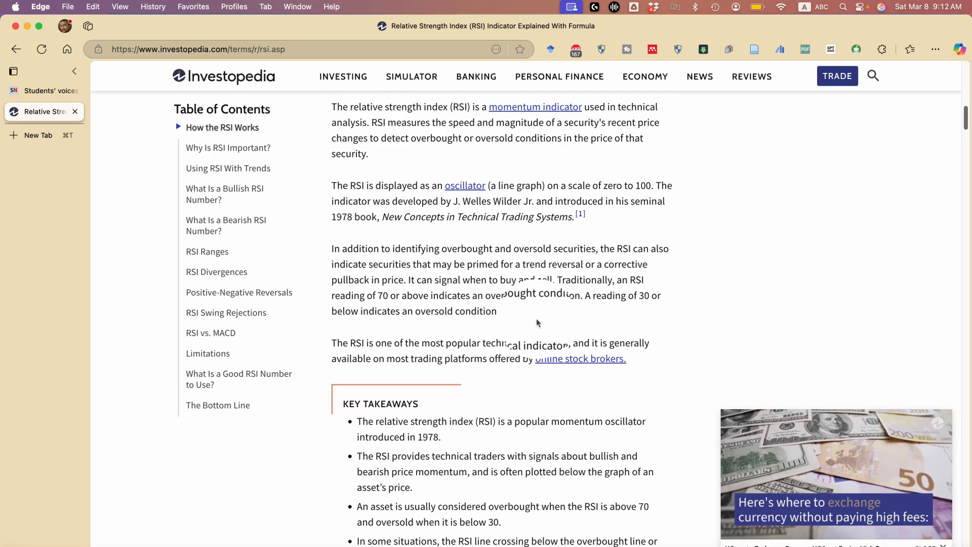
{"action": "scroll", "coordinate": [536, 318], "scroll_direction": "up", "scroll_amount": 12}
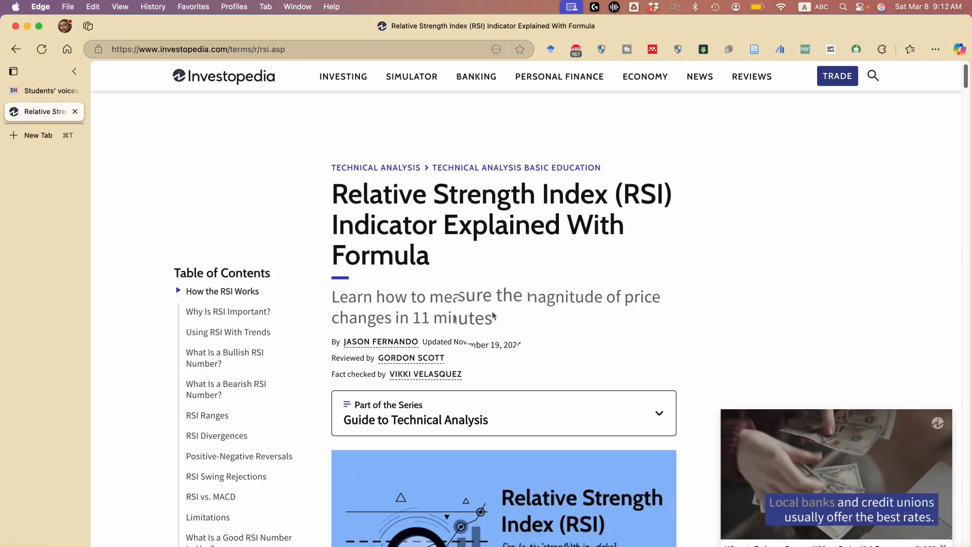
{"action": "scroll", "coordinate": [496, 313], "scroll_direction": "down", "scroll_amount": 10}
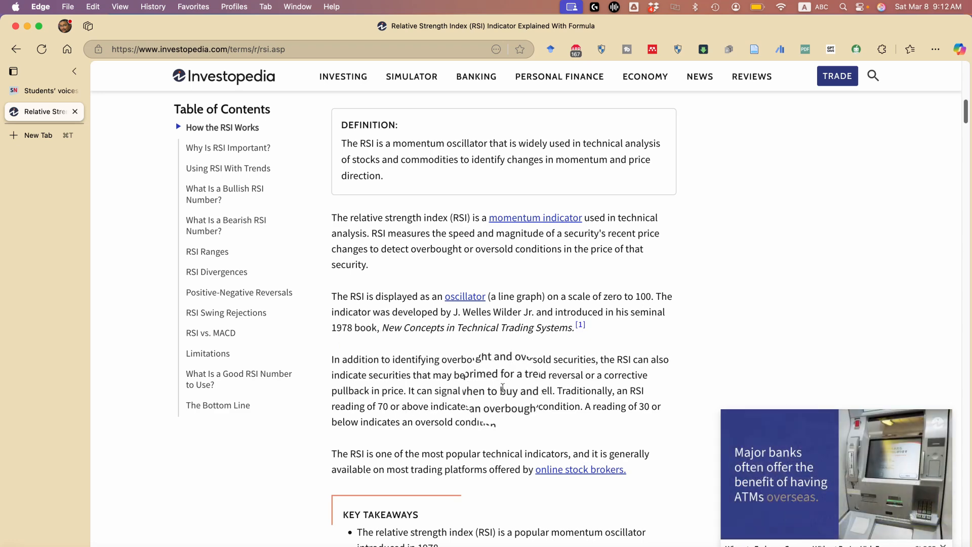
Copy the first key takeaway, the sentence on RSI being a popular momentum oscillator introduced in 1978, without its full stop.
{"action": "scroll", "coordinate": [506, 394], "scroll_direction": "down", "scroll_amount": 3}
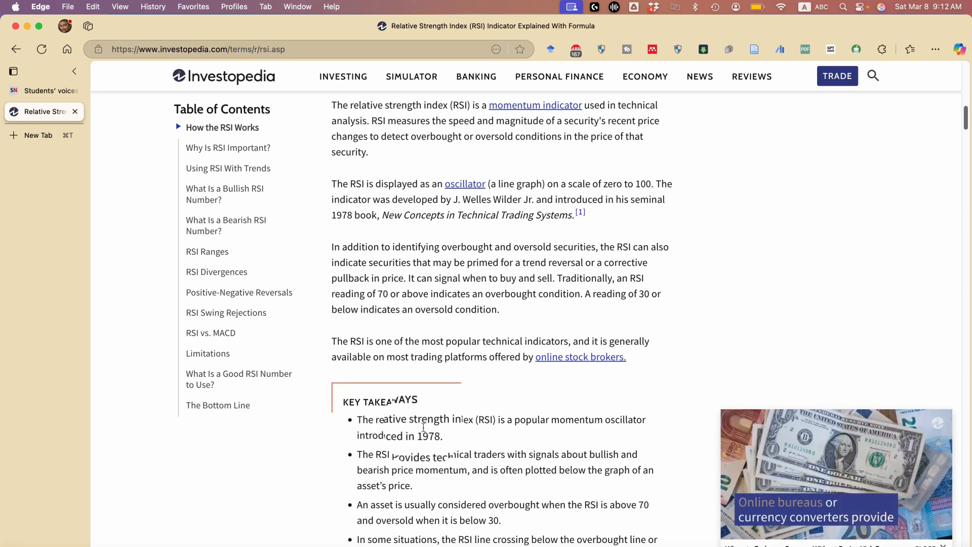
{"action": "left_click_drag", "start_coordinate": [438, 434], "coordinate": [356, 420]}
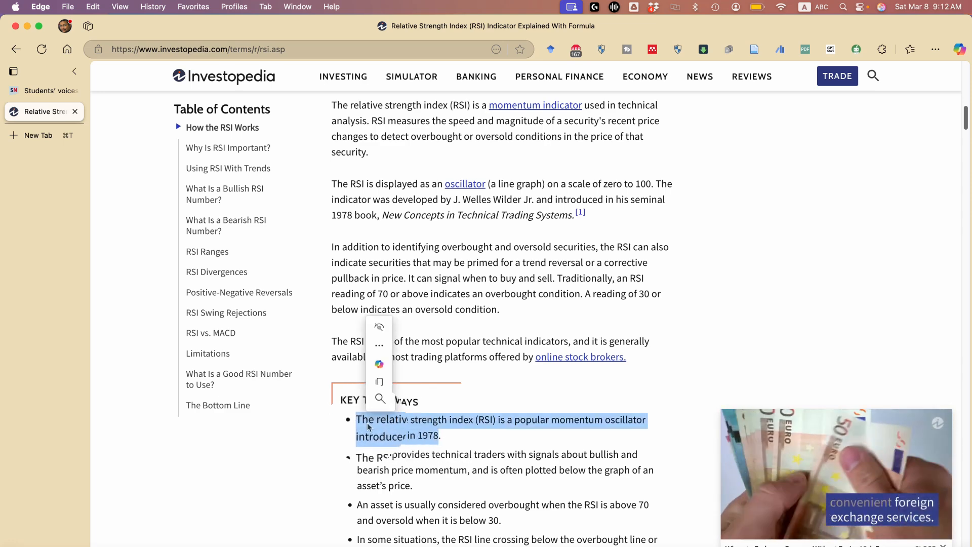
{"action": "right_click", "coordinate": [370, 426]}
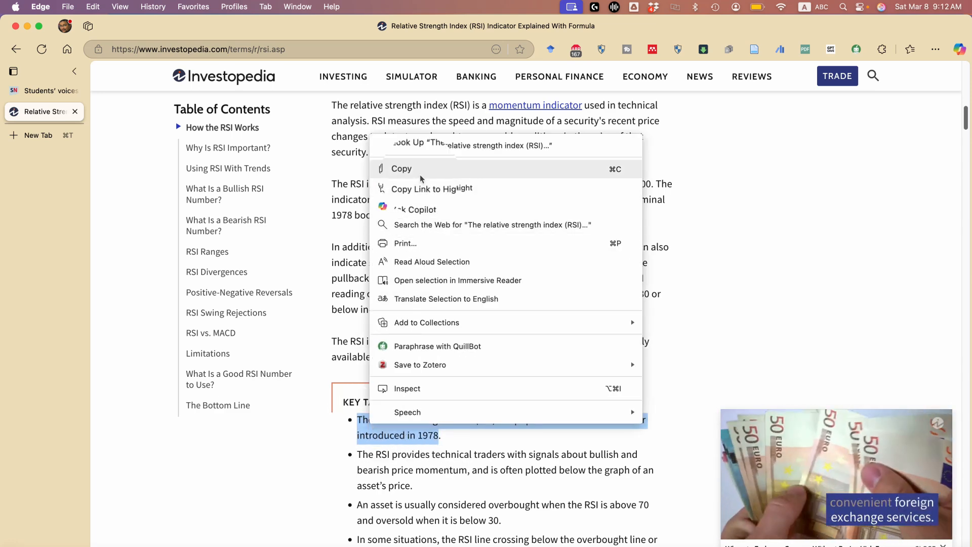
{"action": "left_click", "coordinate": [399, 169]}
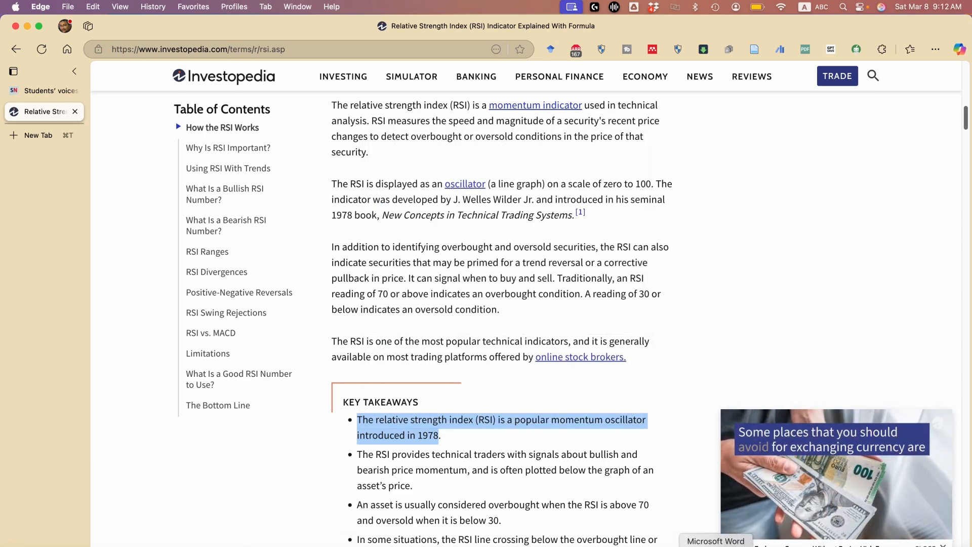
Switch to Word and paste the copied RSI sentence below "Chan and Hu", matching the document's plain text formatting.
{"action": "left_click", "coordinate": [716, 544]}
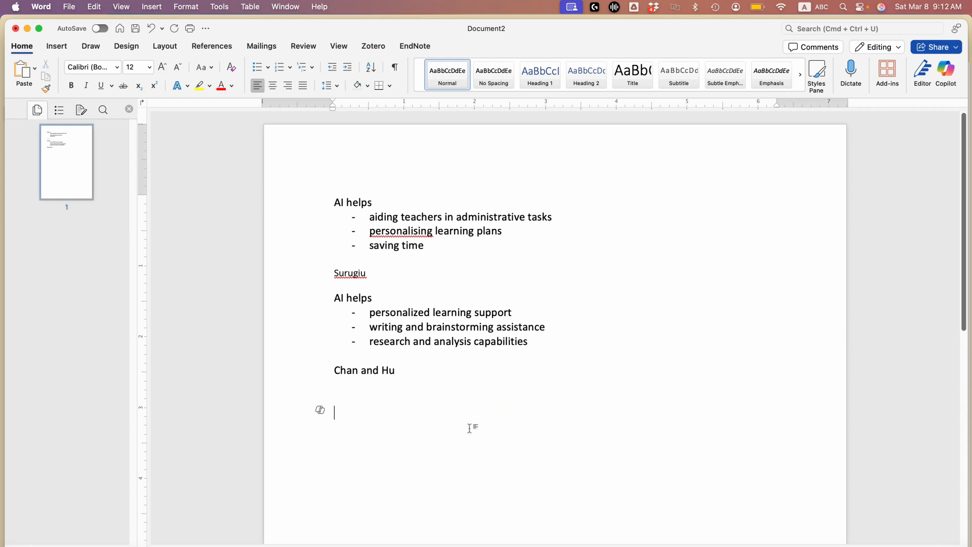
{"action": "key", "text": "cmd+v"}
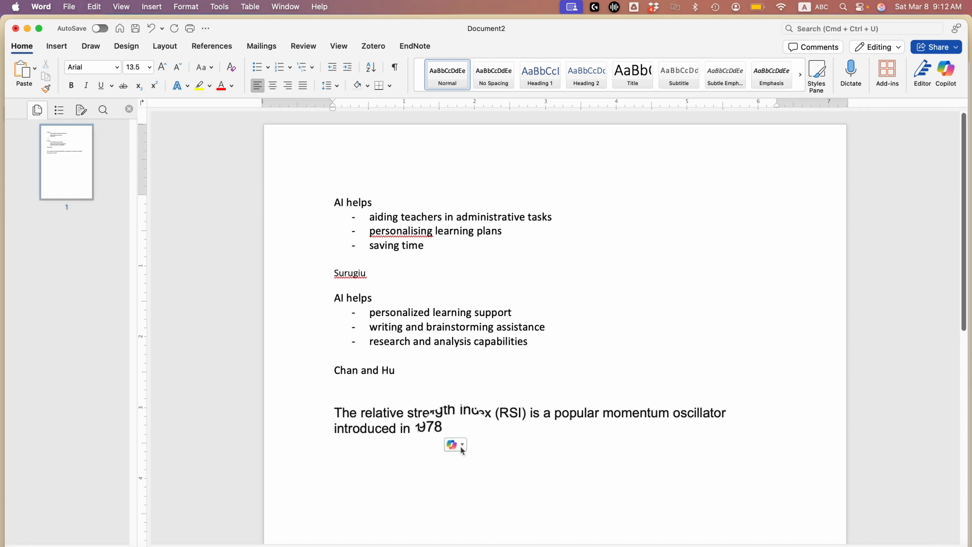
{"action": "left_click", "coordinate": [455, 444]}
{"action": "left_click", "coordinate": [484, 489]}
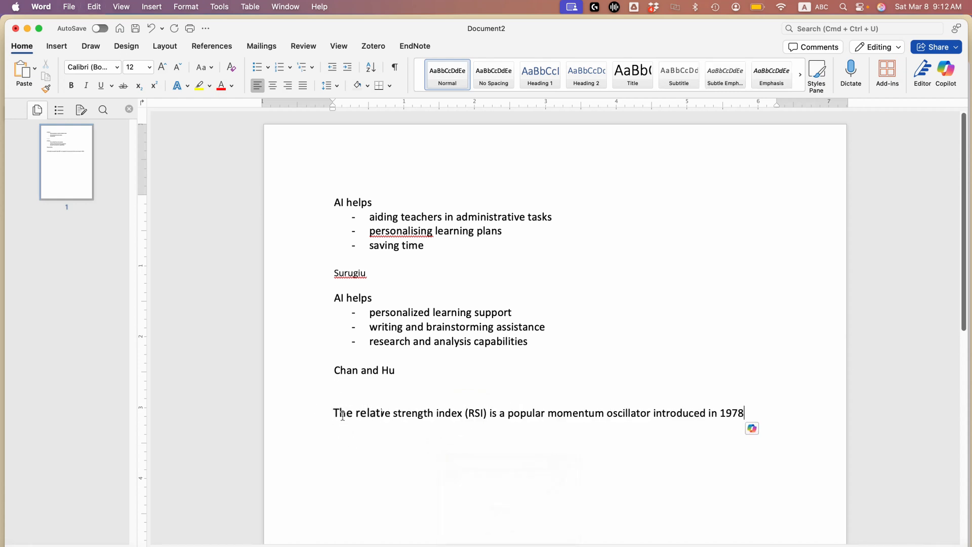
Break the RSI sentence after "is a" into a dashed list: "popular", "momentum oscillator" and "introduced in 1978".
{"action": "left_click", "coordinate": [508, 413]}
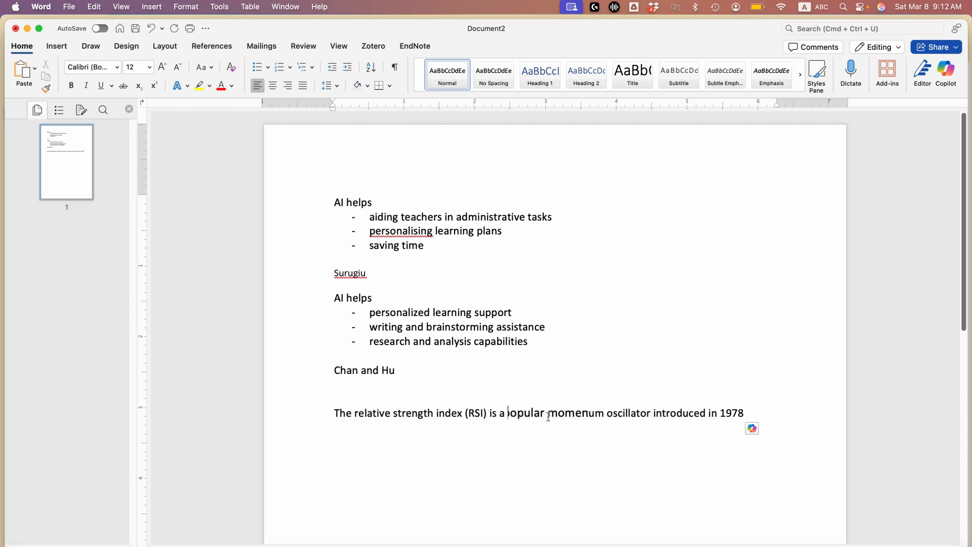
{"action": "key", "text": "Return"}
{"action": "type", "text": "-"}
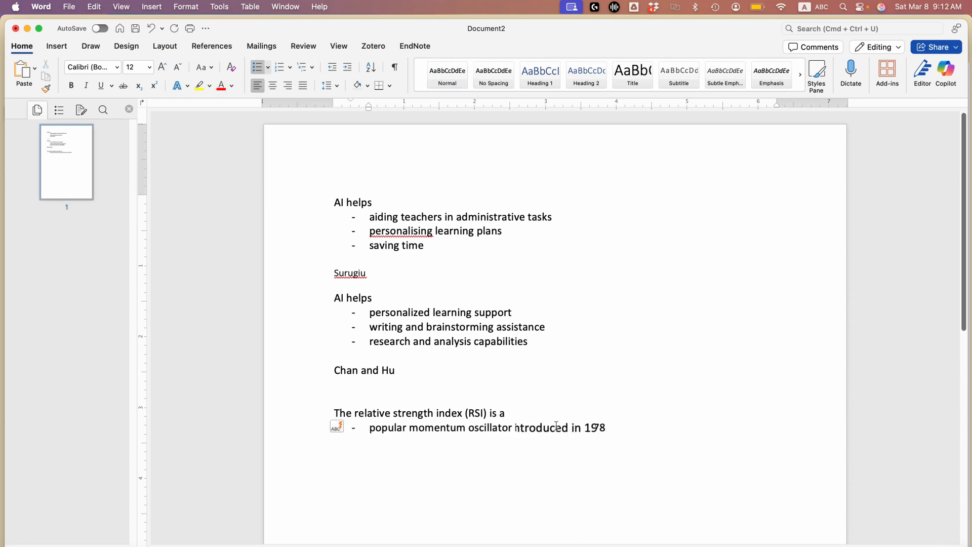
{"action": "left_click", "coordinate": [515, 428]}
{"action": "key", "text": "Return"}
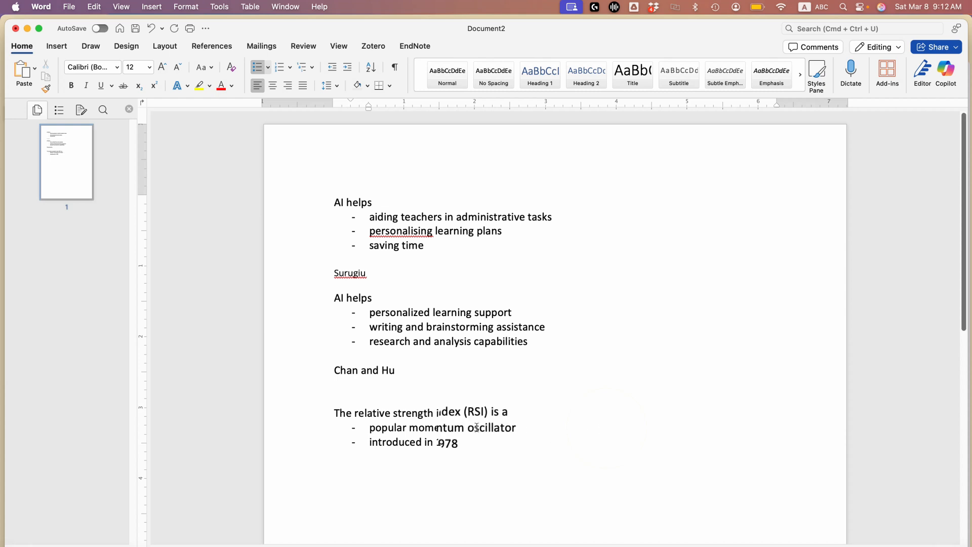
{"action": "left_click", "coordinate": [408, 428]}
{"action": "key", "text": "Return"}
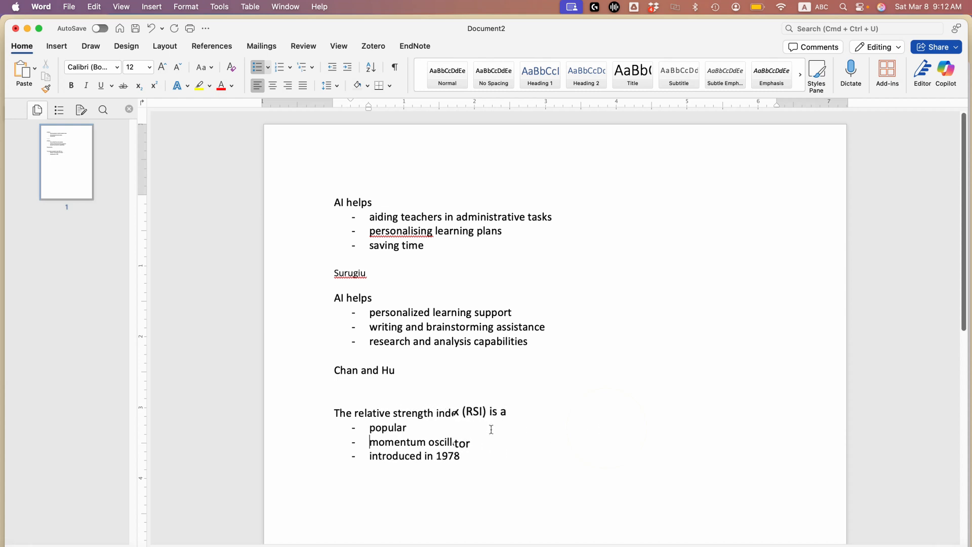
End the dashed RSI list and add the source line "Investopedia.com" below it.
{"action": "left_click", "coordinate": [536, 410]}
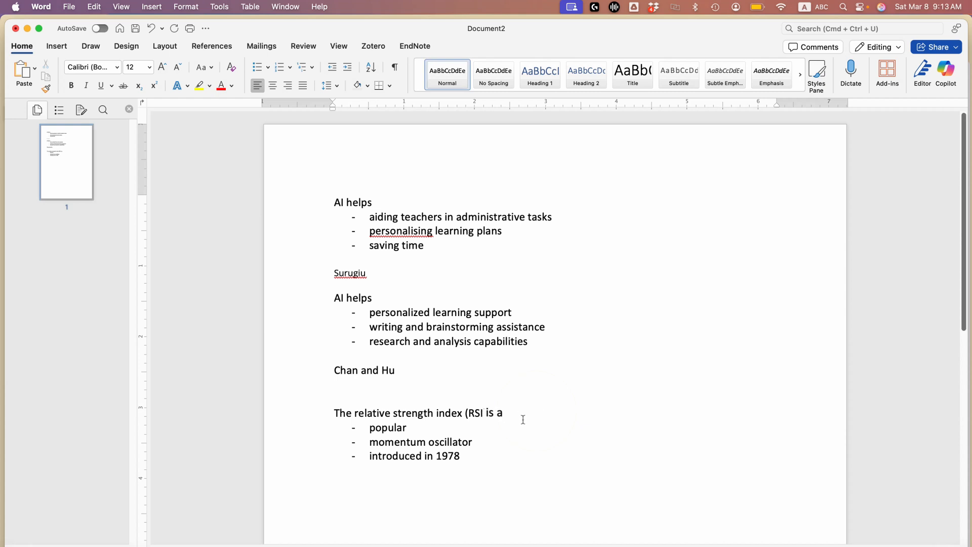
{"action": "scroll", "coordinate": [509, 420], "scroll_direction": "down", "scroll_amount": 1}
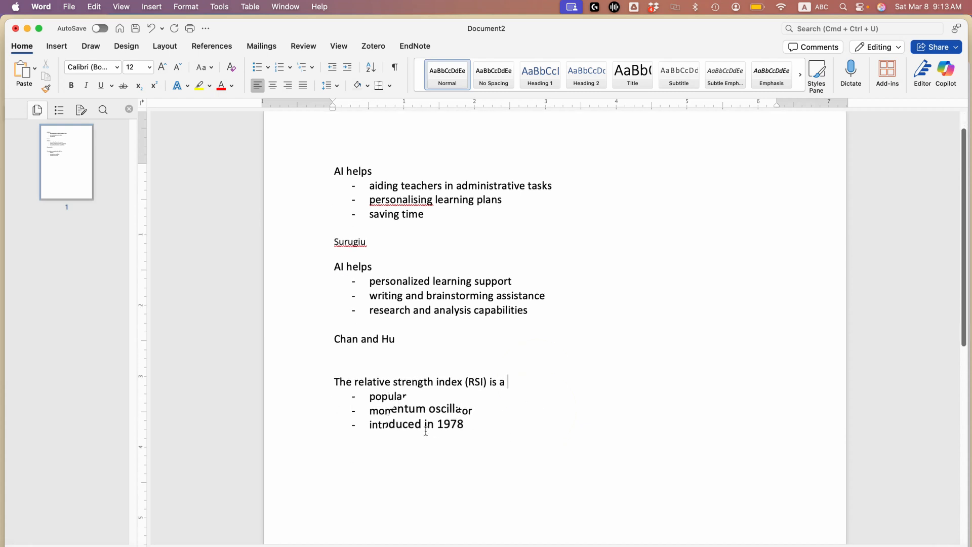
{"action": "left_click", "coordinate": [416, 458]}
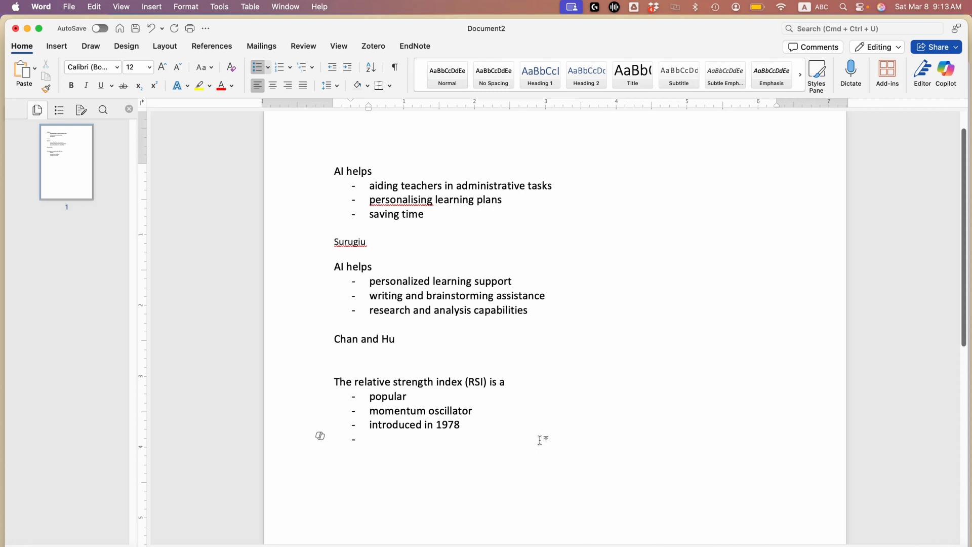
{"action": "key", "text": "Return"}
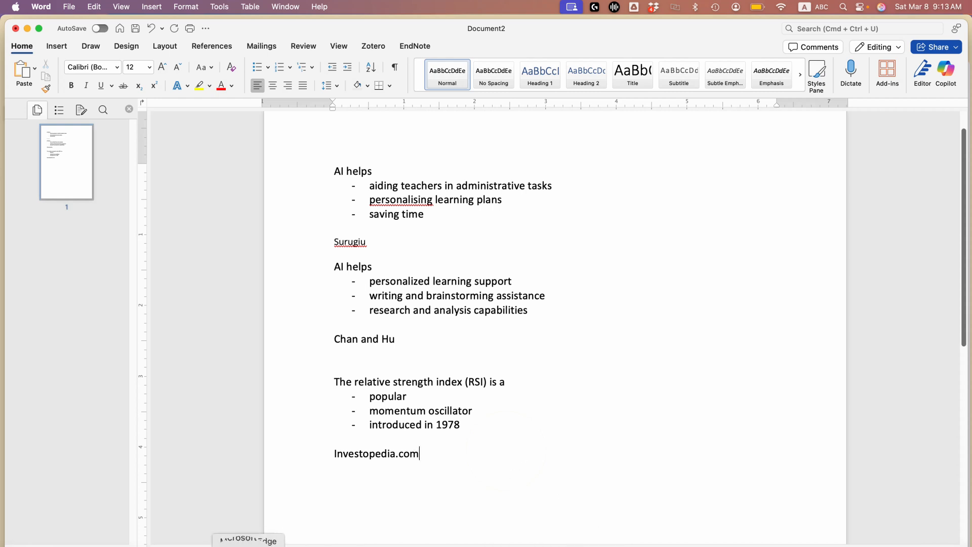
Switch to Edge and view the title and byline at the start of the RSI article.
{"action": "left_click", "coordinate": [247, 545]}
{"action": "scroll", "coordinate": [513, 339], "scroll_direction": "up", "scroll_amount": 10}
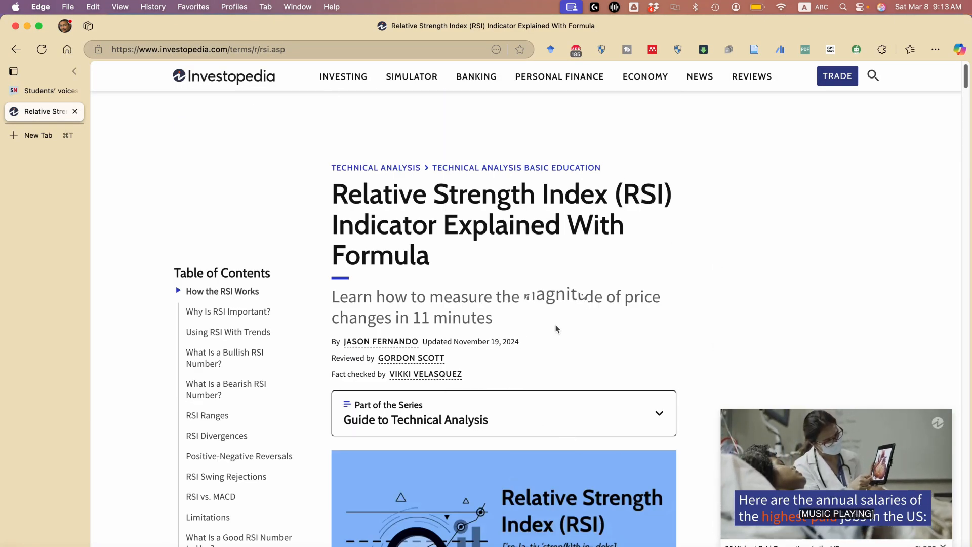
{"action": "mouse_move", "coordinate": [873, 460]}
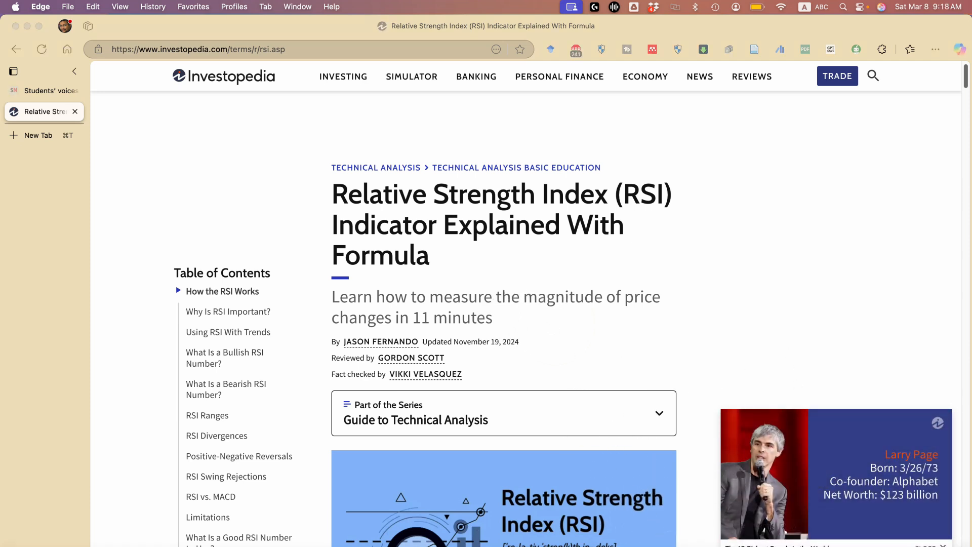
Switch to Zotero, add an Encyclopedia Article item to the AI Business Students collection, and widen its details pane.
{"action": "left_click", "coordinate": [686, 545]}
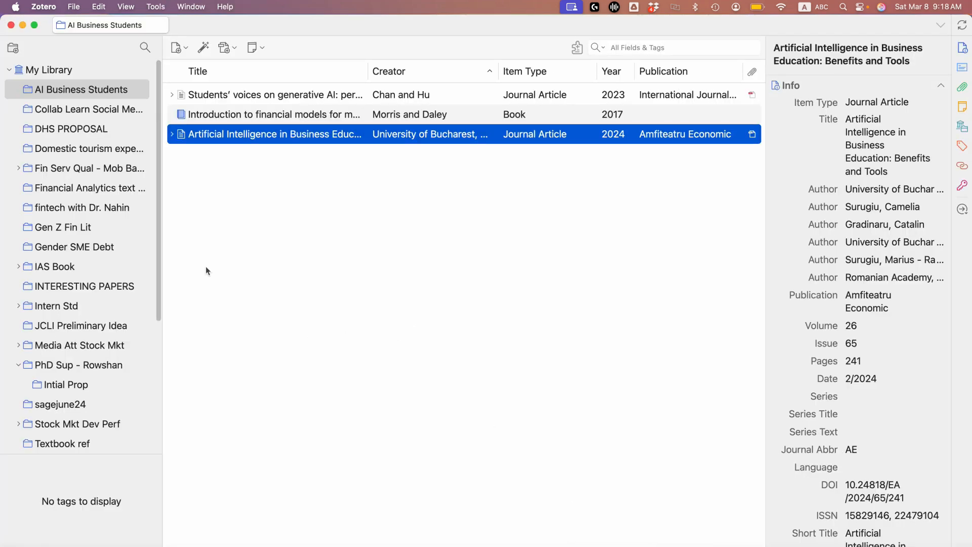
{"action": "left_click", "coordinate": [187, 51]}
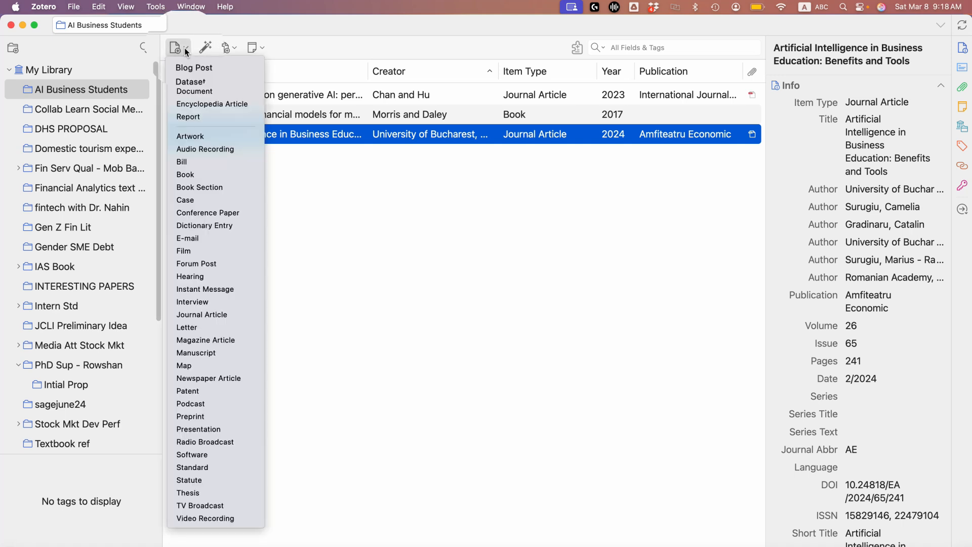
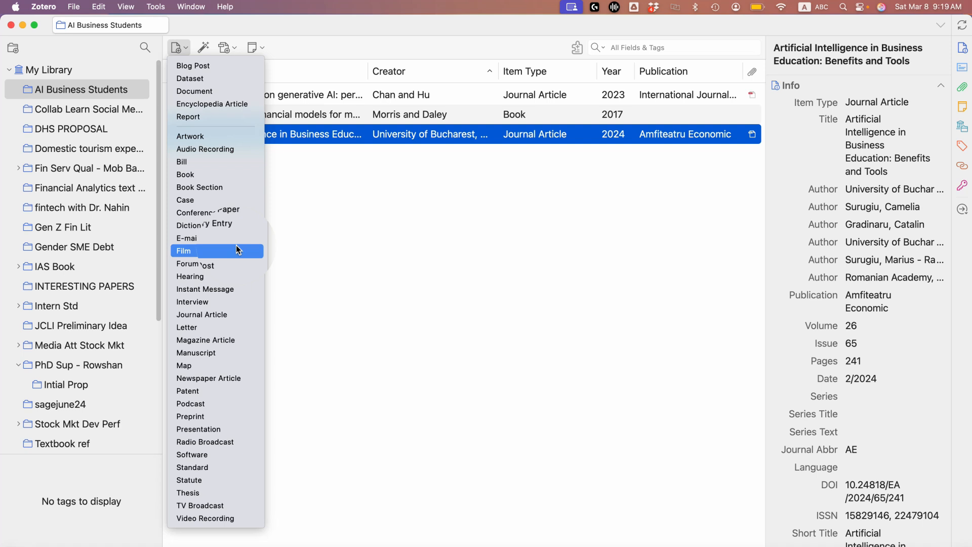
{"action": "left_click", "coordinate": [230, 104]}
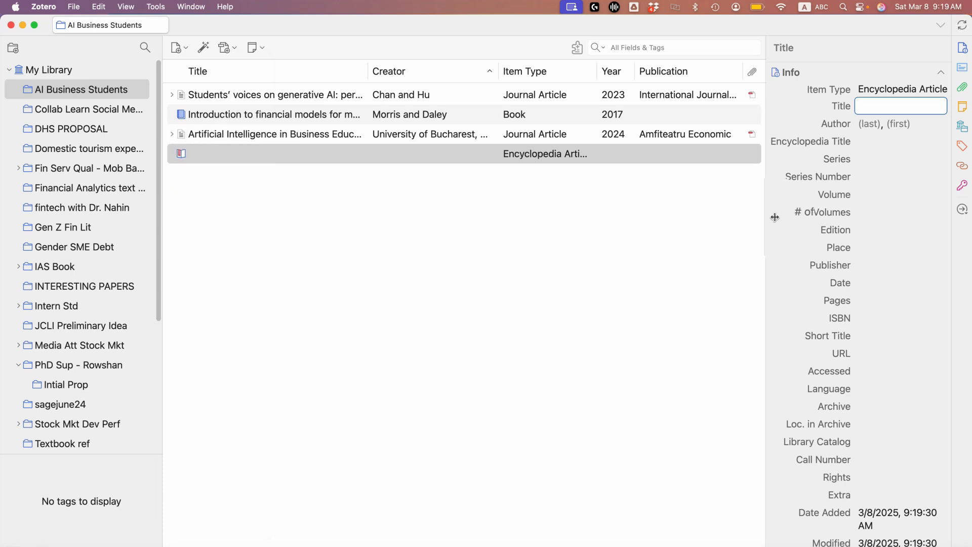
{"action": "left_click_drag", "start_coordinate": [765, 217], "coordinate": [622, 236]}
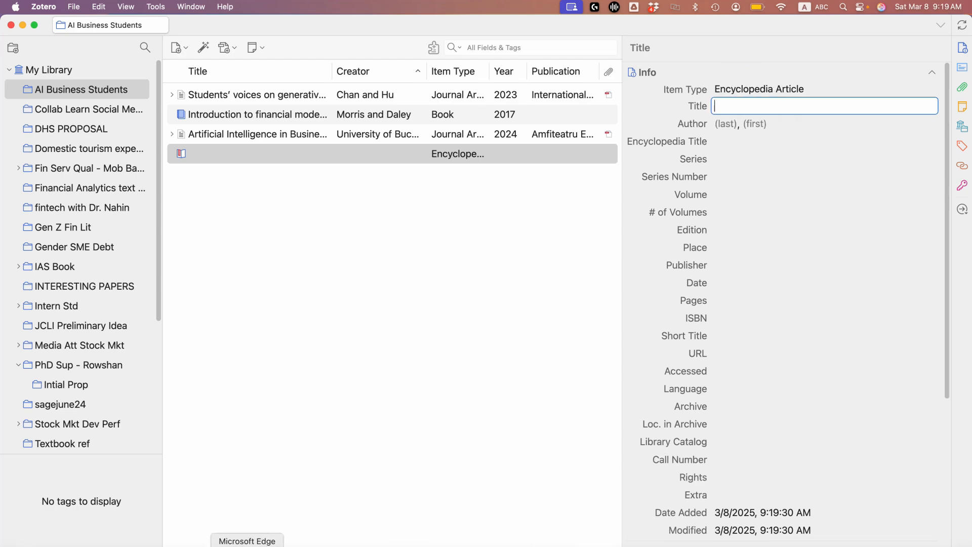
Copy the headline "Relative Strength Index (RSI) Indicator Explained With Formula" from the Edge article into the new Zotero item's Title.
{"action": "left_click", "coordinate": [245, 543]}
{"action": "left_click_drag", "start_coordinate": [334, 194], "coordinate": [427, 252]}
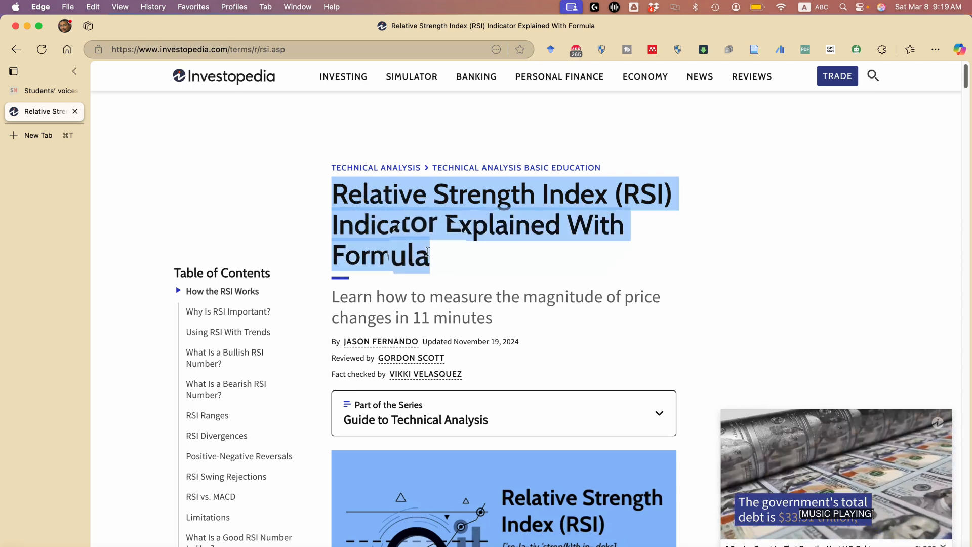
{"action": "right_click", "coordinate": [395, 208]}
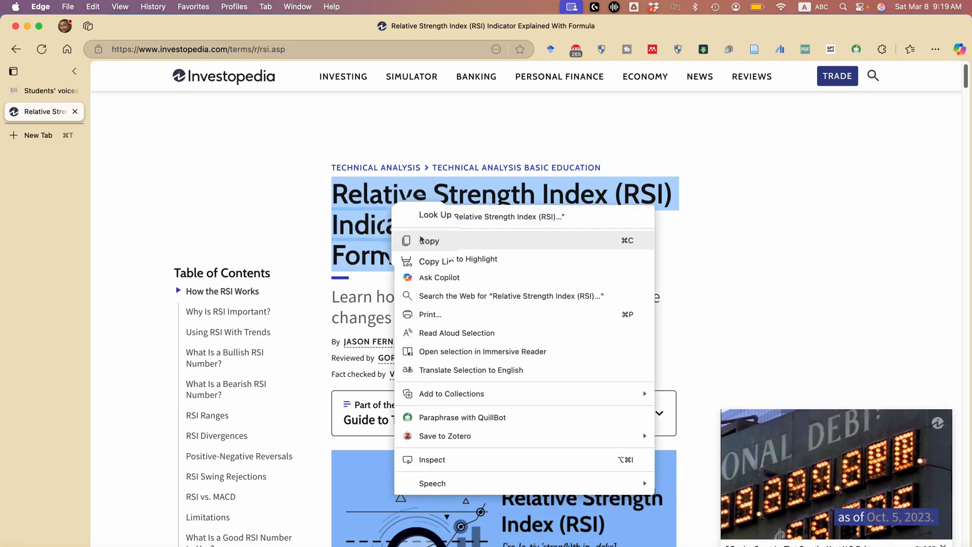
{"action": "left_click", "coordinate": [416, 239]}
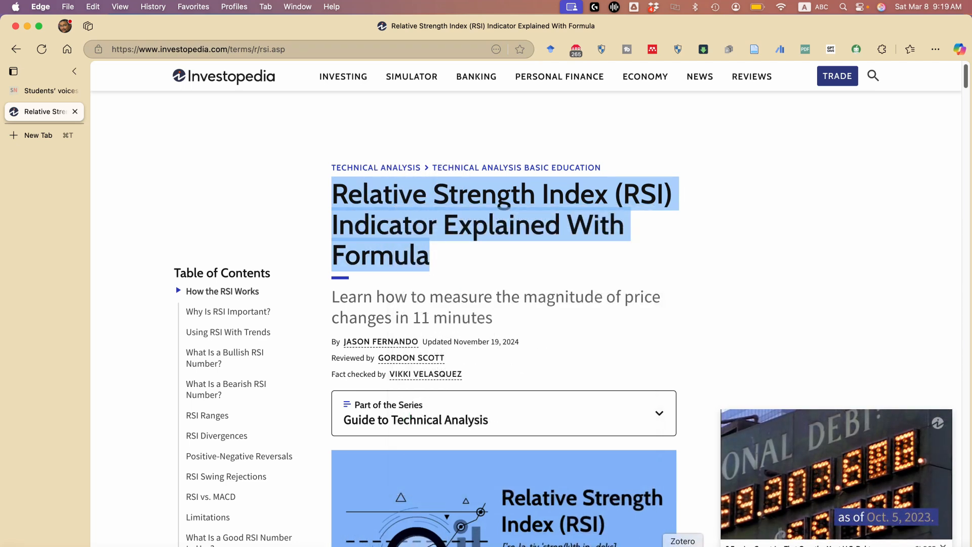
{"action": "left_click", "coordinate": [685, 545]}
{"action": "right_click", "coordinate": [721, 107]}
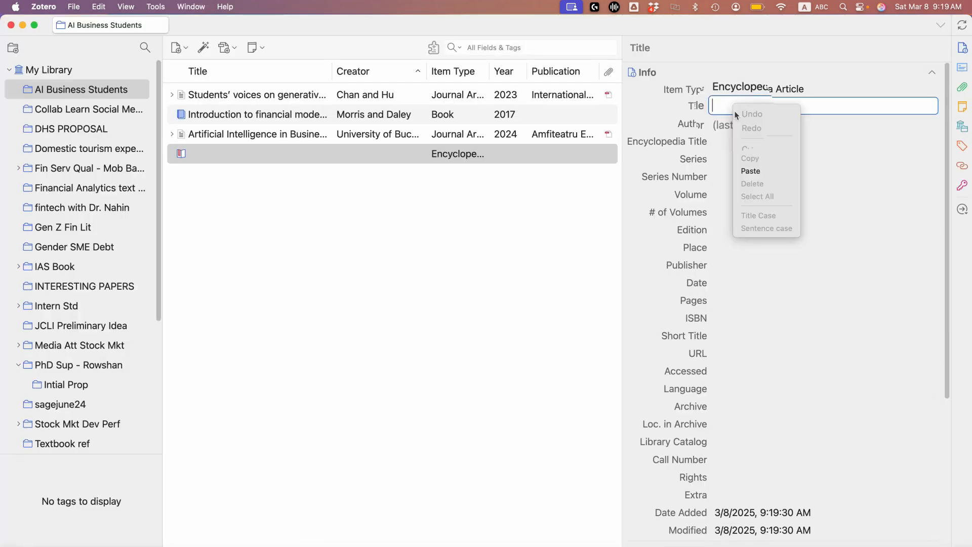
{"action": "left_click", "coordinate": [764, 169]}
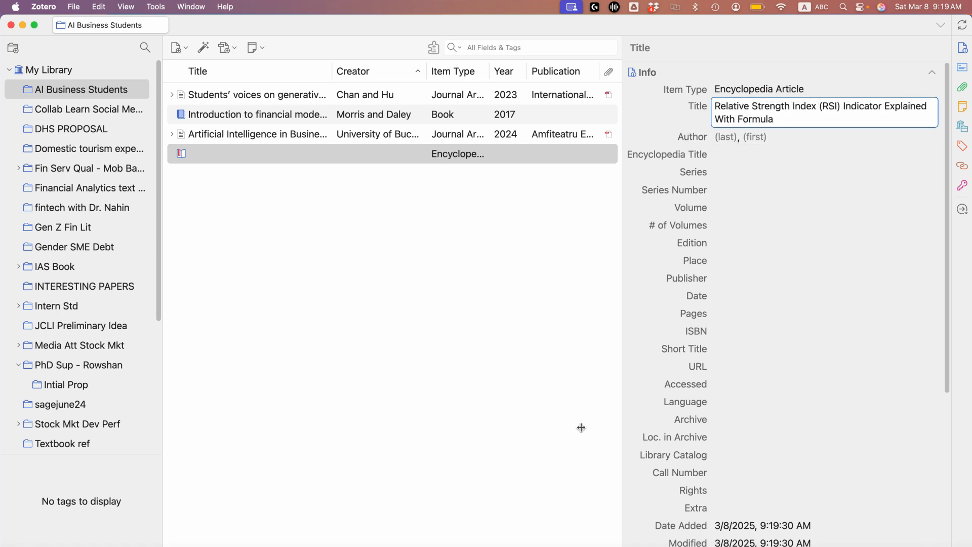
Copy the author byline from the Edge article into the Author last-name field of the Zotero encyclopedia item.
{"action": "left_click", "coordinate": [244, 542]}
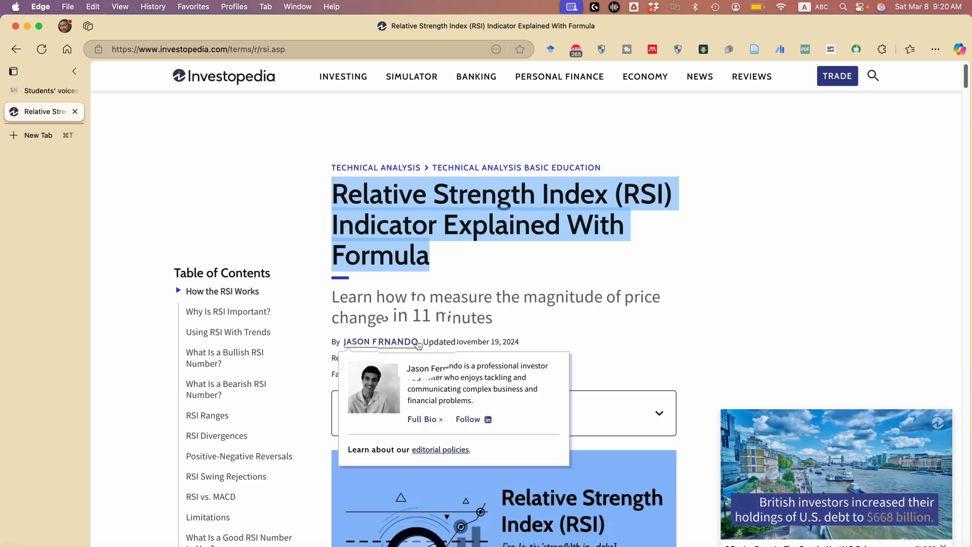
{"action": "mouse_move", "coordinate": [416, 345]}
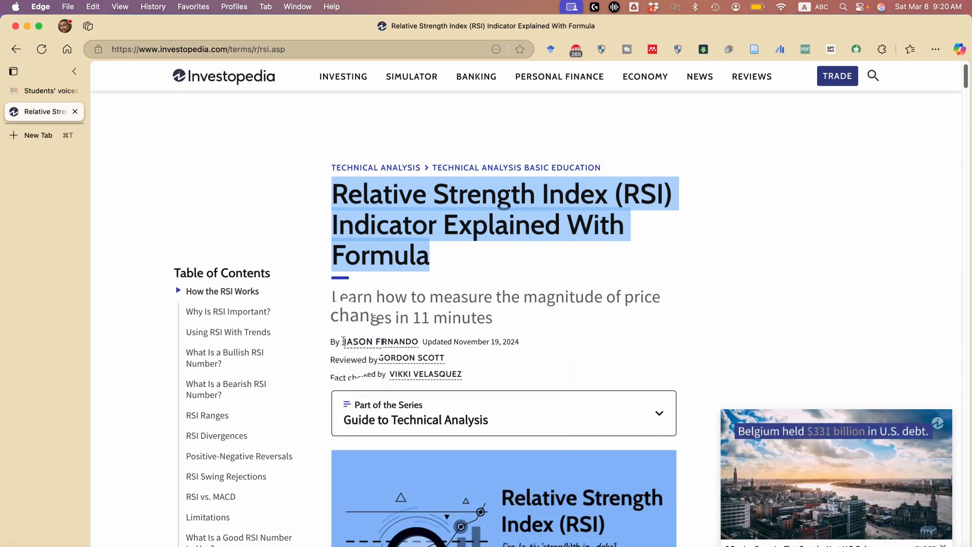
{"action": "left_click", "coordinate": [337, 342]}
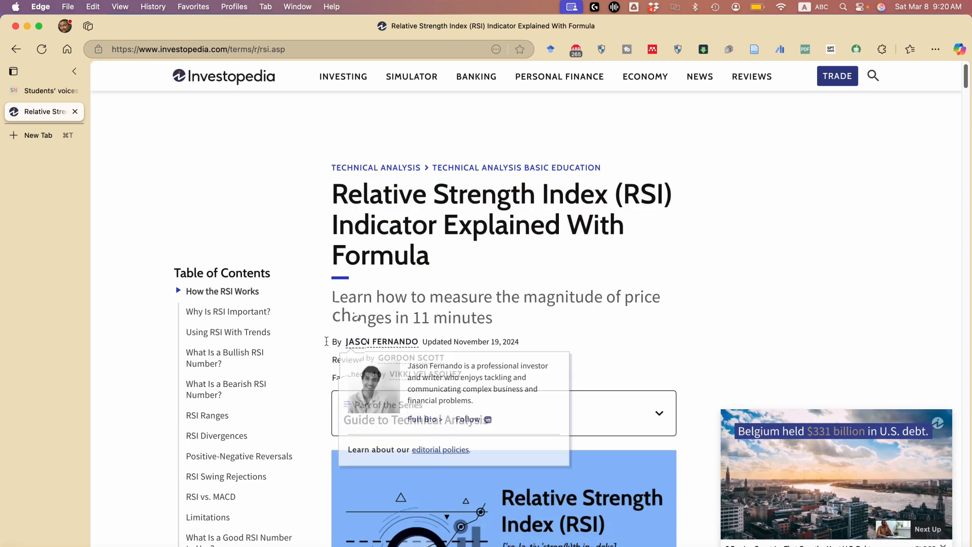
{"action": "left_click_drag", "start_coordinate": [330, 342], "coordinate": [420, 341]}
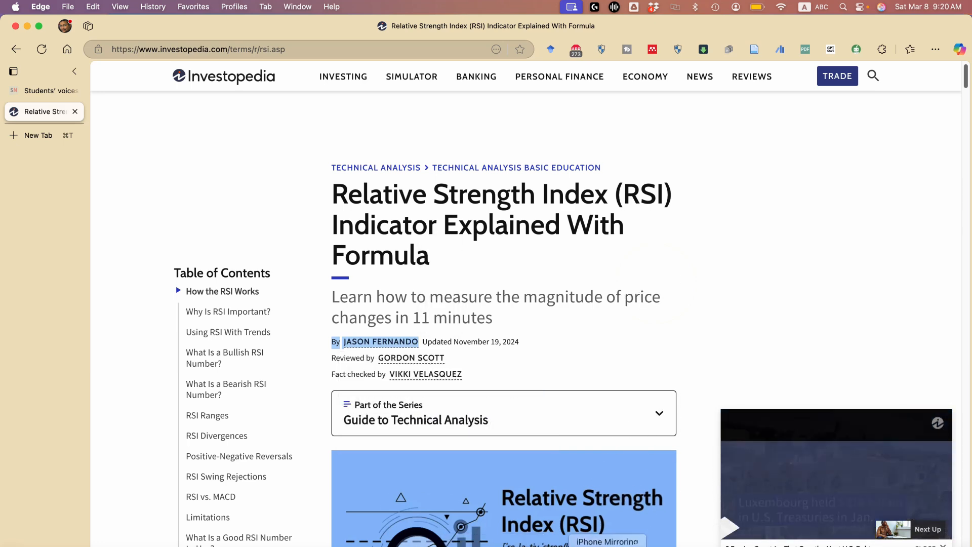
{"action": "left_click", "coordinate": [688, 545]}
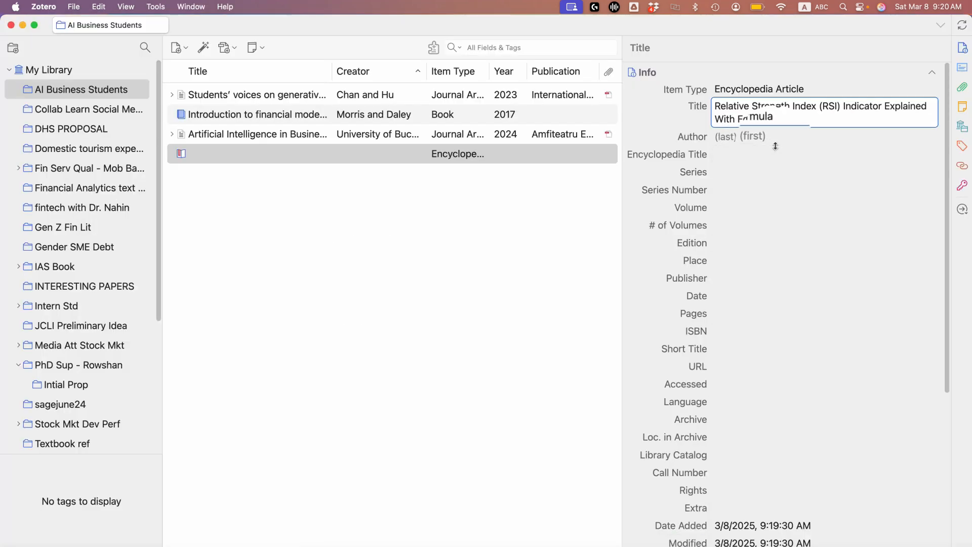
{"action": "left_click", "coordinate": [728, 137]}
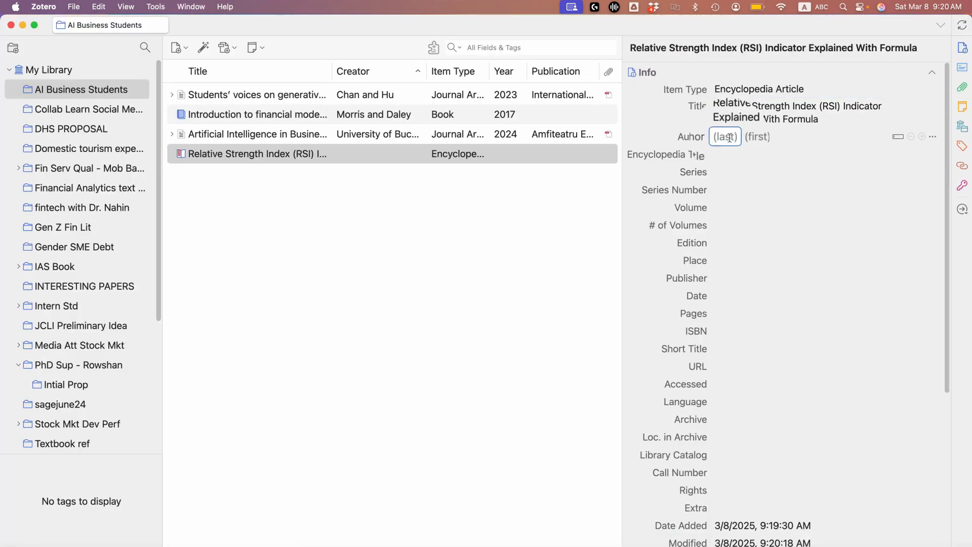
{"action": "key", "text": "super+v"}
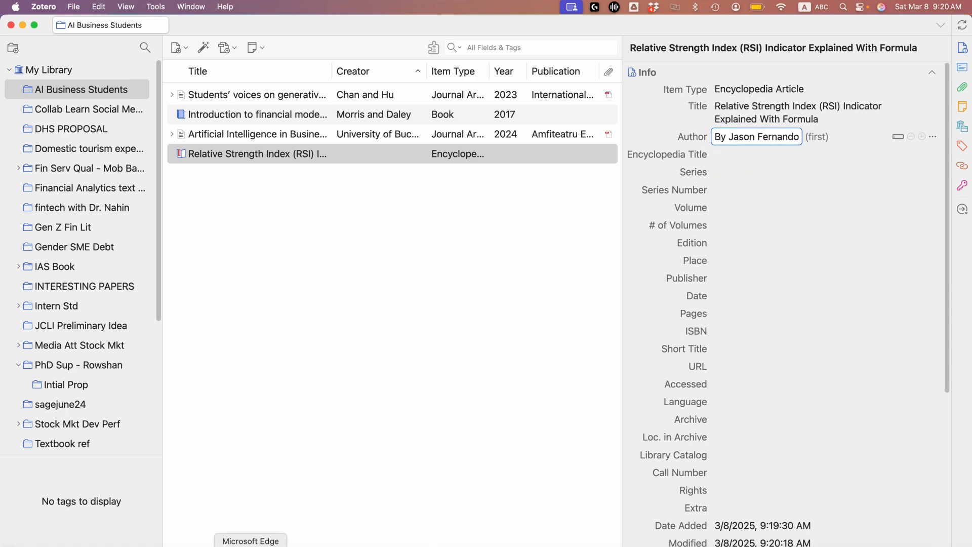
Trim the pasted byline in the Zotero item's Author last-name field to the author's surname only.
{"action": "left_click", "coordinate": [251, 546]}
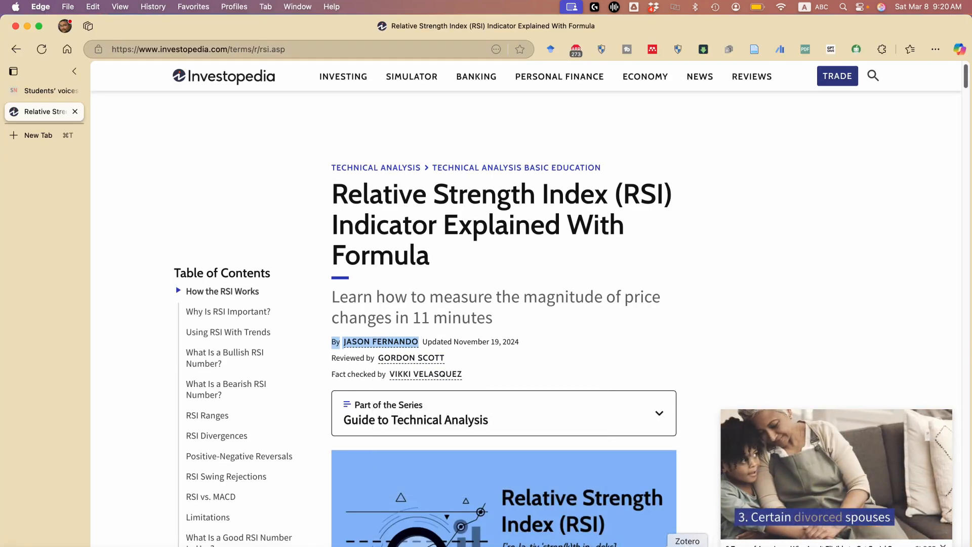
{"action": "left_click", "coordinate": [684, 545]}
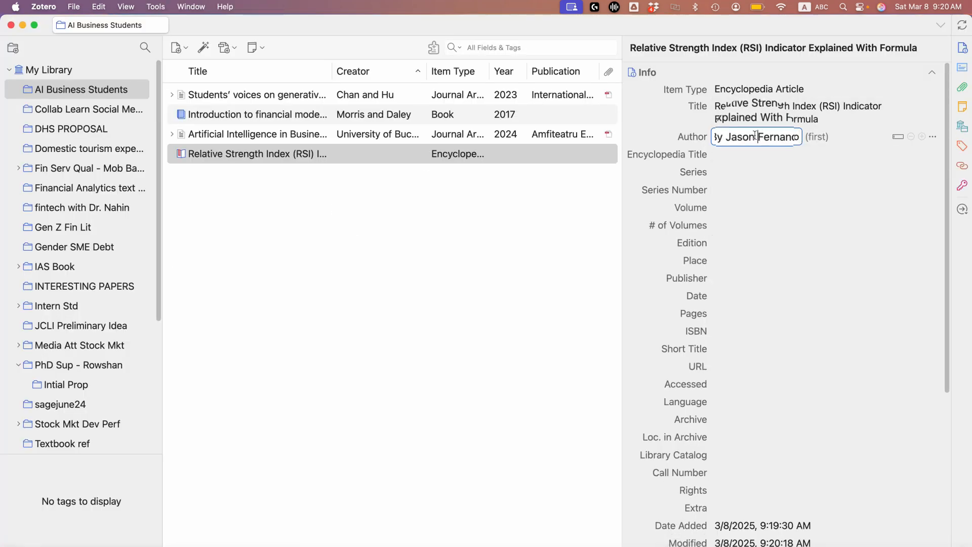
{"action": "left_click_drag", "start_coordinate": [756, 137], "coordinate": [665, 122]}
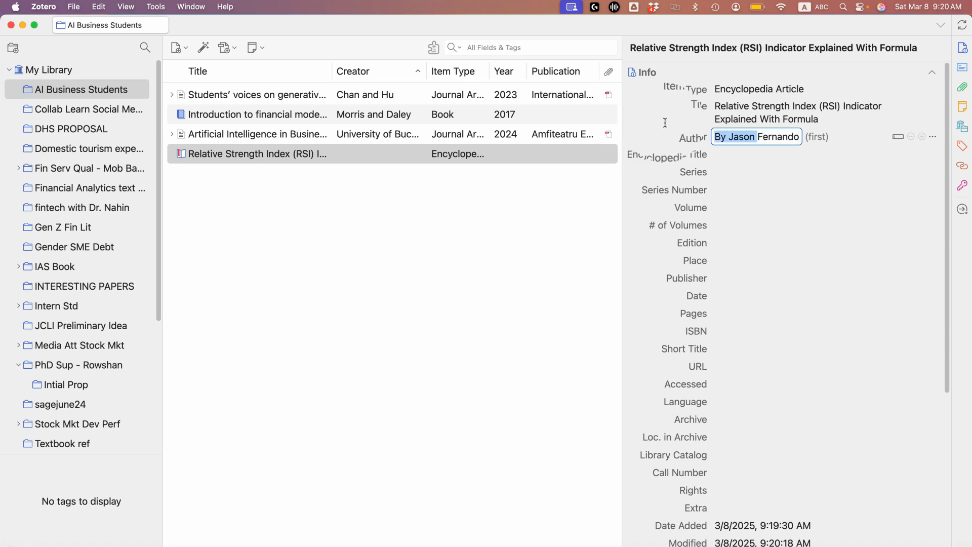
{"action": "key", "text": "BackSpace"}
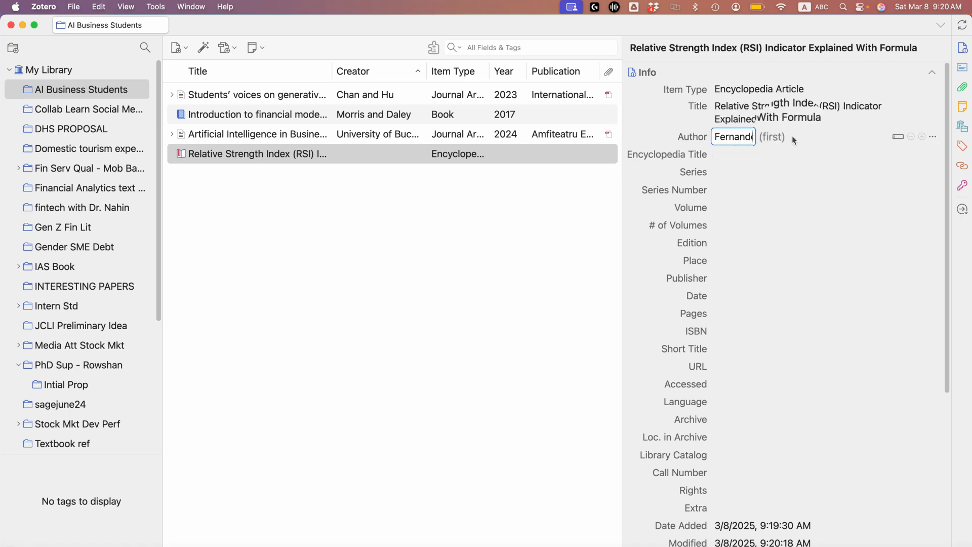
{"action": "key", "text": "Tab"}
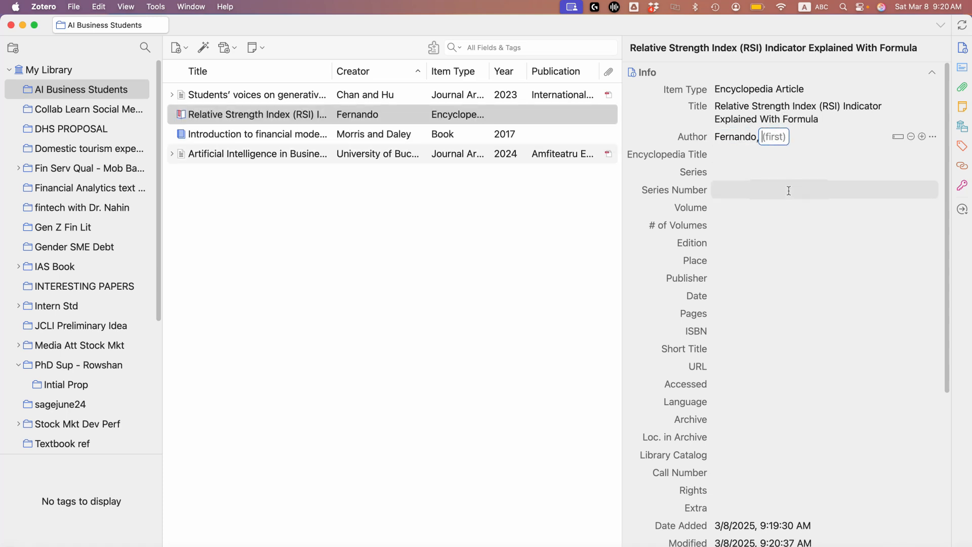
Fill in the author's first name without the "By" prefix and set the Encyclopedia Title to "Investopedia".
{"action": "key", "text": "super+v"}
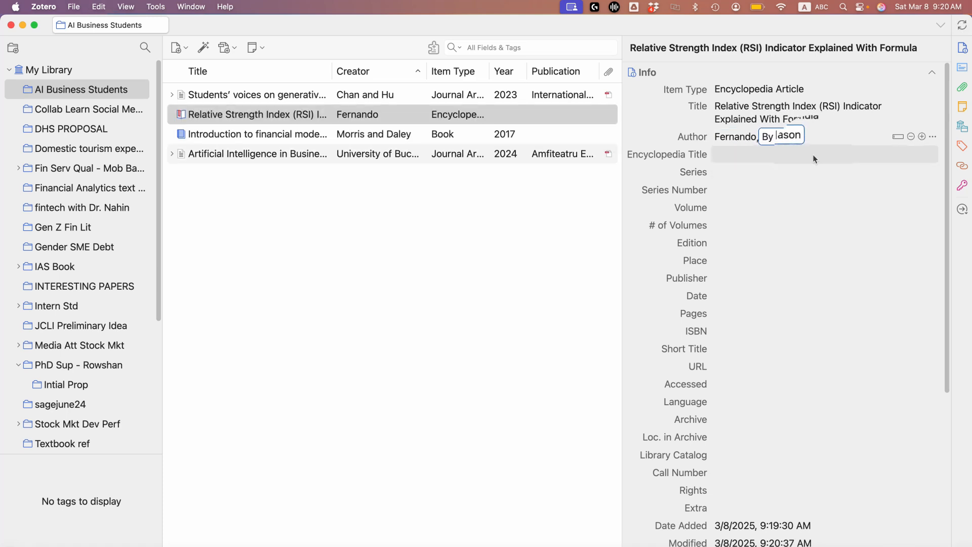
{"action": "key", "text": "BackSpace"}
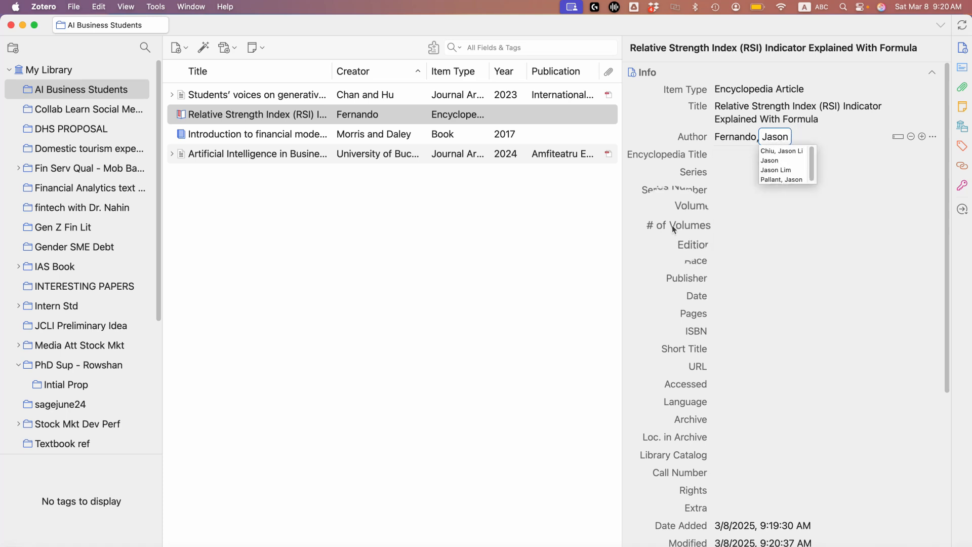
{"action": "key", "text": "Return"}
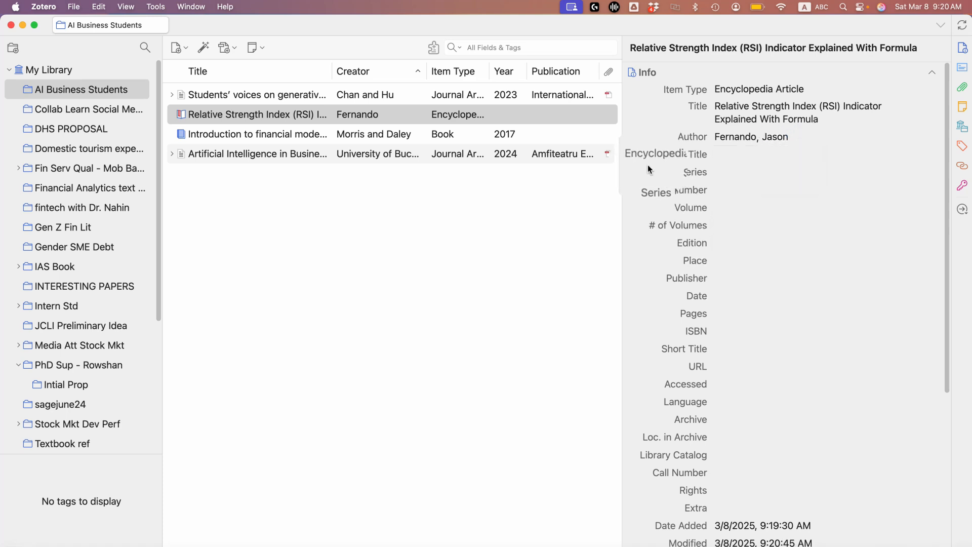
{"action": "left_click", "coordinate": [731, 154]}
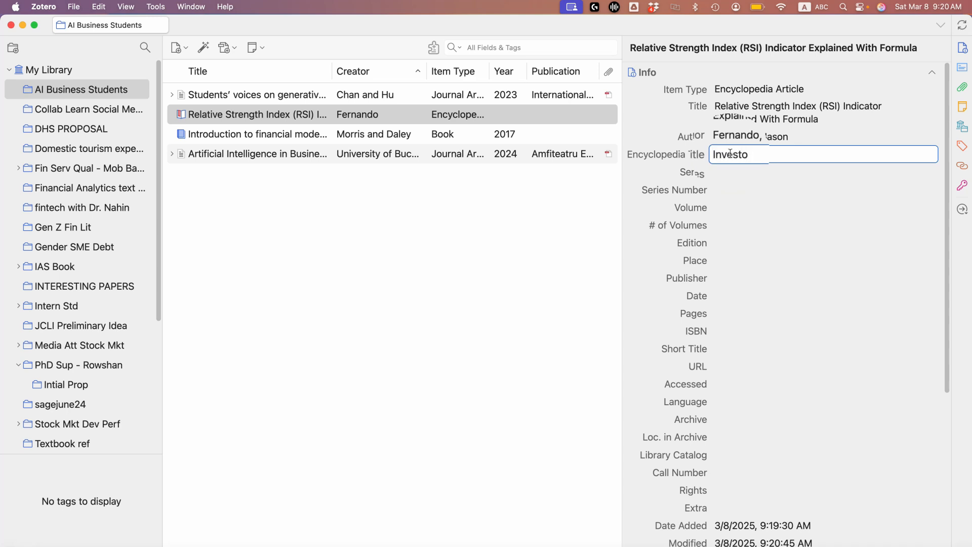
{"action": "type", "text": "Investopedia"}
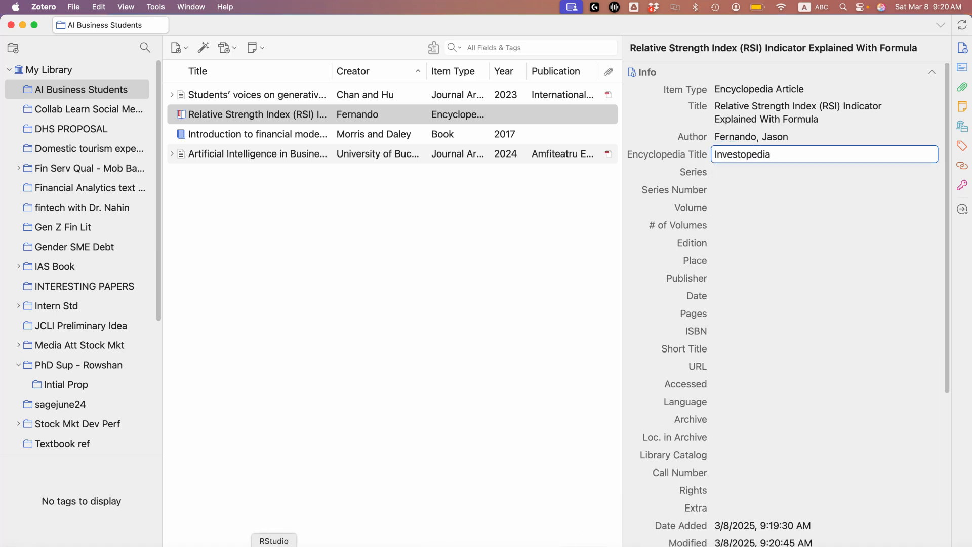
Switch to Edge and look through the RSI article and its footer for publication details.
{"action": "left_click", "coordinate": [245, 546]}
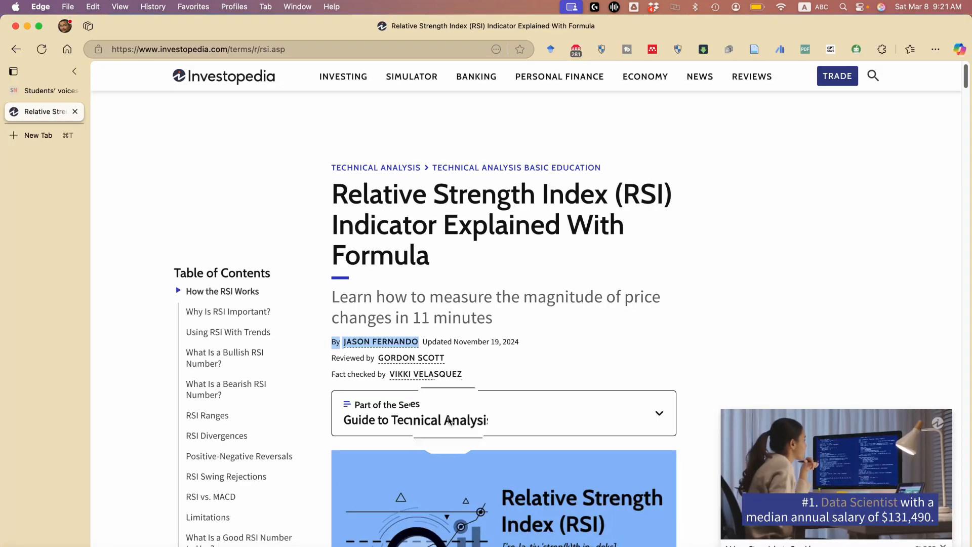
{"action": "scroll", "coordinate": [455, 416], "scroll_direction": "down", "scroll_amount": 20}
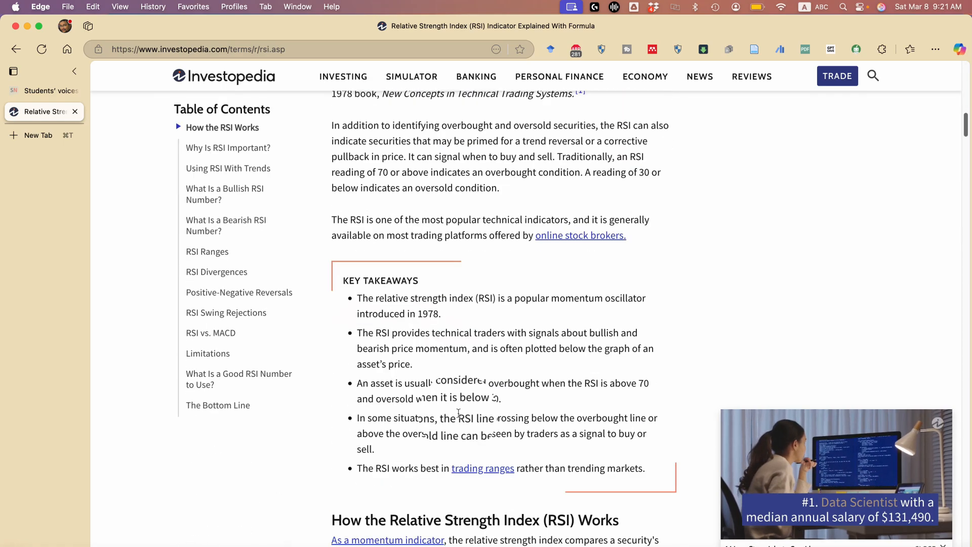
{"action": "scroll", "coordinate": [459, 414], "scroll_direction": "down", "scroll_amount": 20}
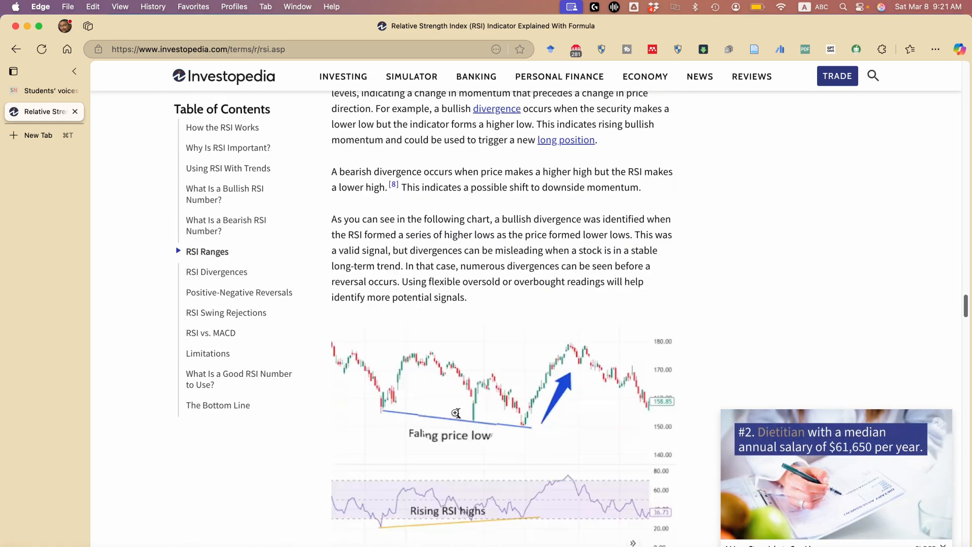
{"action": "scroll", "coordinate": [458, 414], "scroll_direction": "down", "scroll_amount": 20}
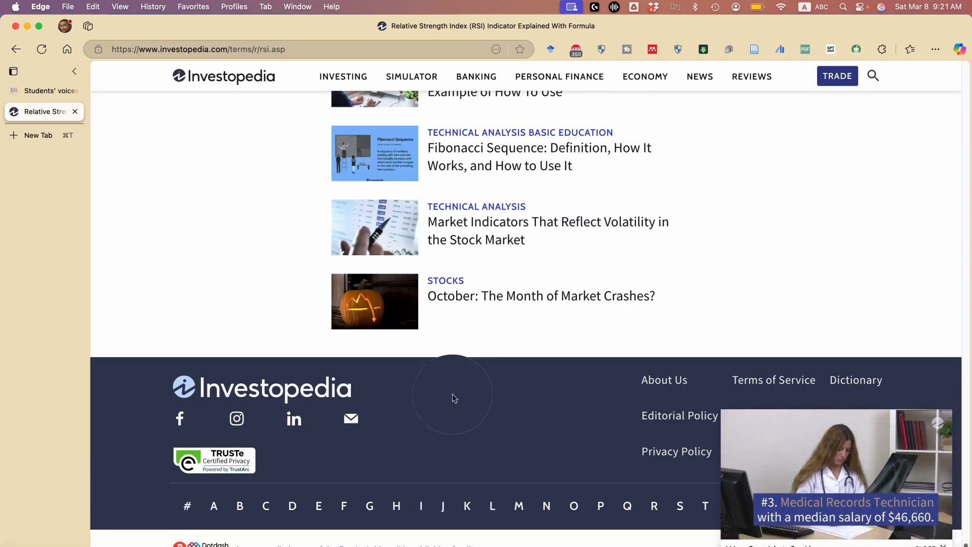
{"action": "scroll", "coordinate": [500, 341], "scroll_direction": "up", "scroll_amount": 10}
{"action": "scroll", "coordinate": [502, 340], "scroll_direction": "up", "scroll_amount": 20}
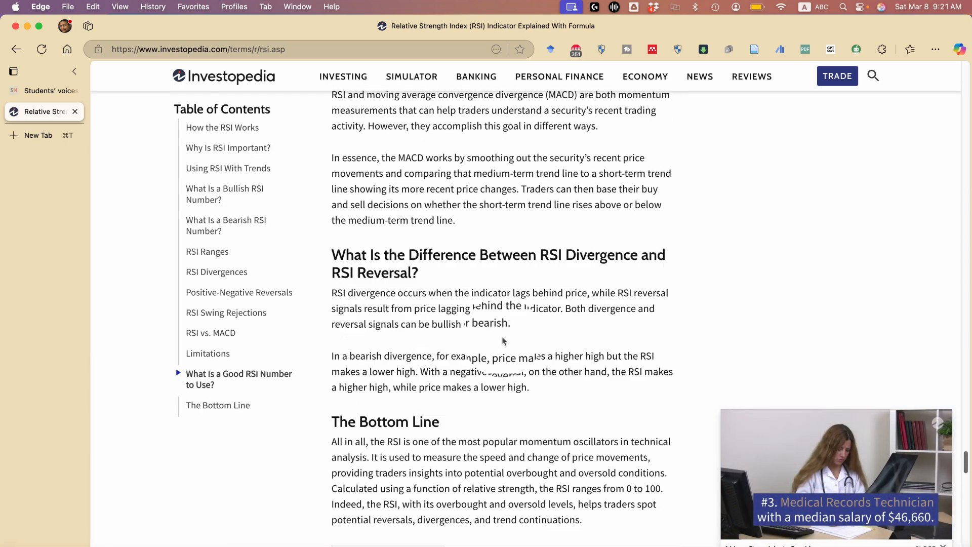
{"action": "scroll", "coordinate": [507, 340], "scroll_direction": "up", "scroll_amount": 20}
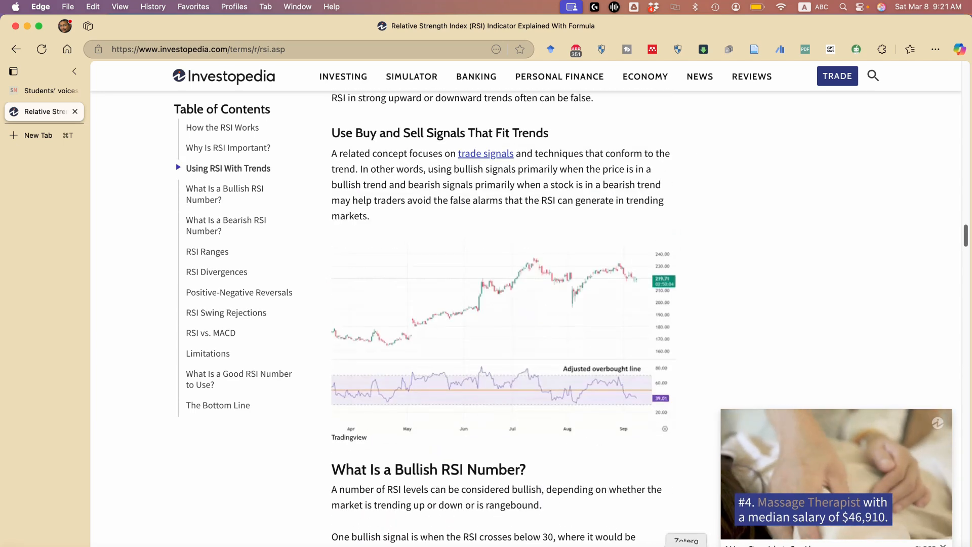
Copy the publisher text "Dotdash Meredith publishing family" from the Edge page footer into the Zotero item's Publisher field.
{"action": "key", "text": "super+Tab"}
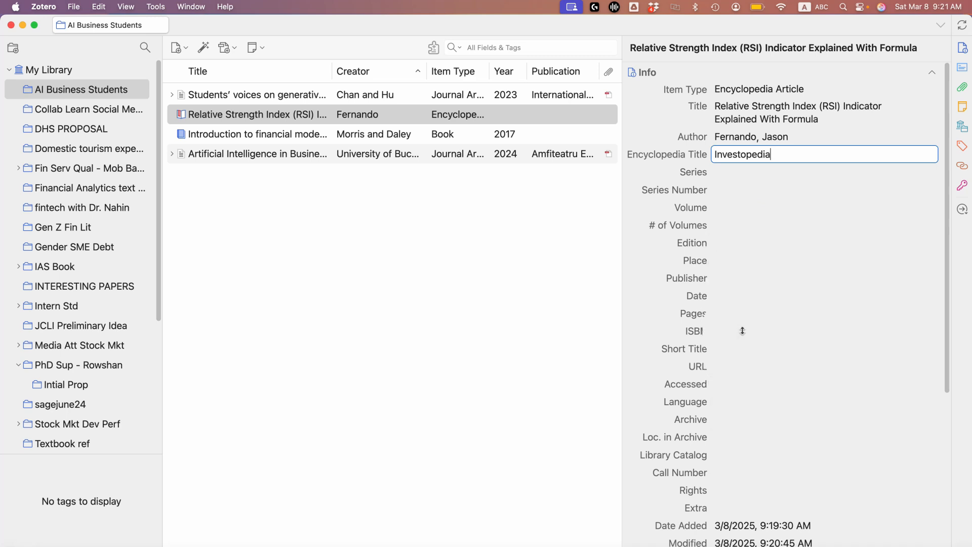
{"action": "left_click", "coordinate": [733, 275]}
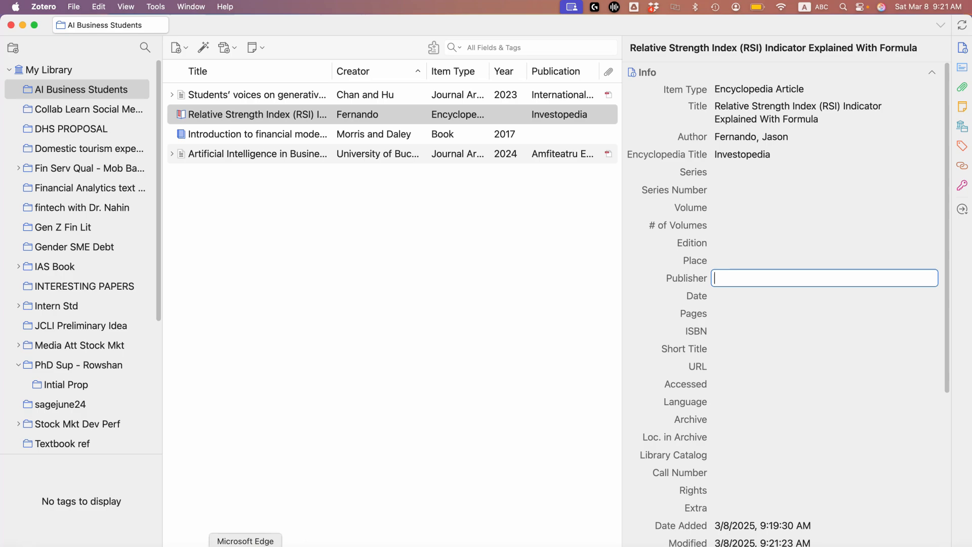
{"action": "left_click", "coordinate": [245, 545]}
{"action": "scroll", "coordinate": [506, 391], "scroll_direction": "down", "scroll_amount": 20}
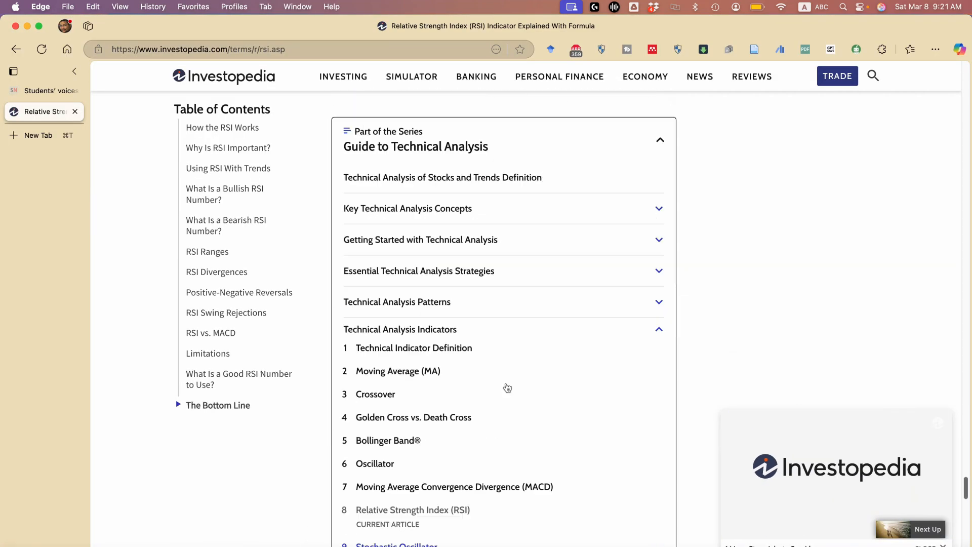
{"action": "scroll", "coordinate": [507, 388], "scroll_direction": "down", "scroll_amount": 20}
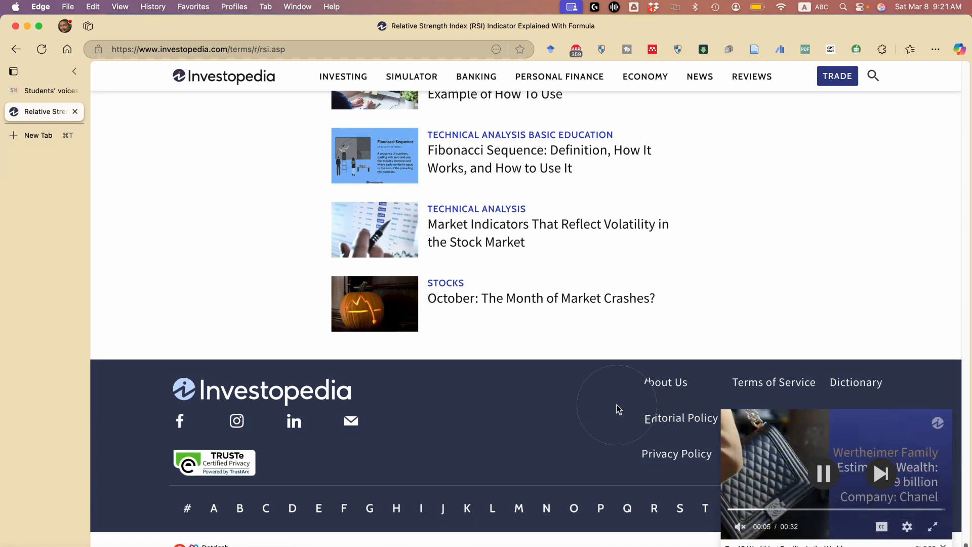
{"action": "scroll", "coordinate": [442, 453], "scroll_direction": "up", "scroll_amount": 1}
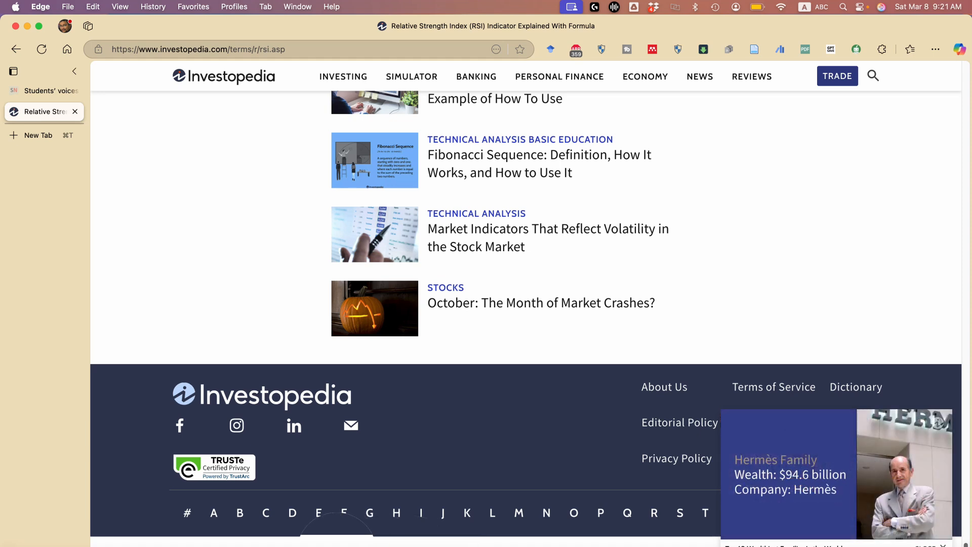
{"action": "double_click", "coordinate": [336, 545]}
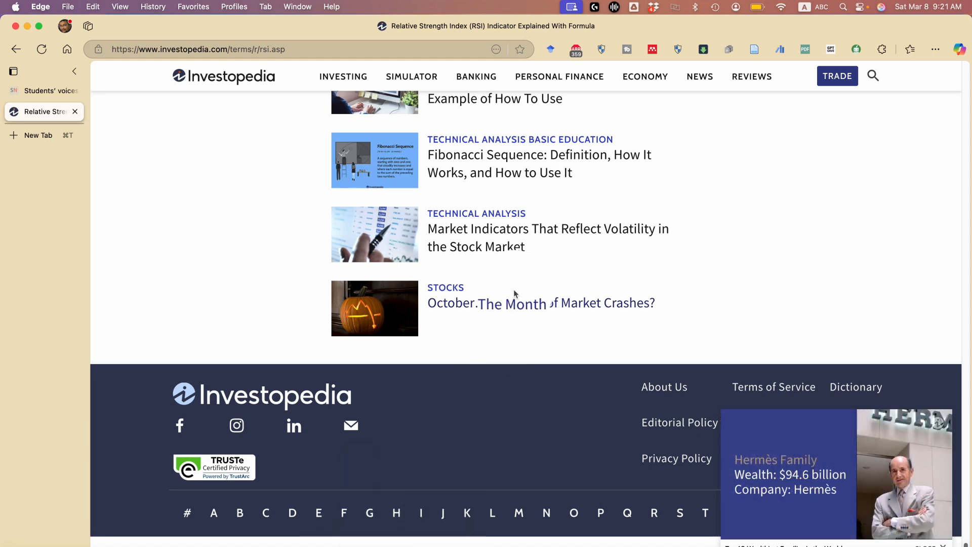
{"action": "left_click", "coordinate": [681, 545]}
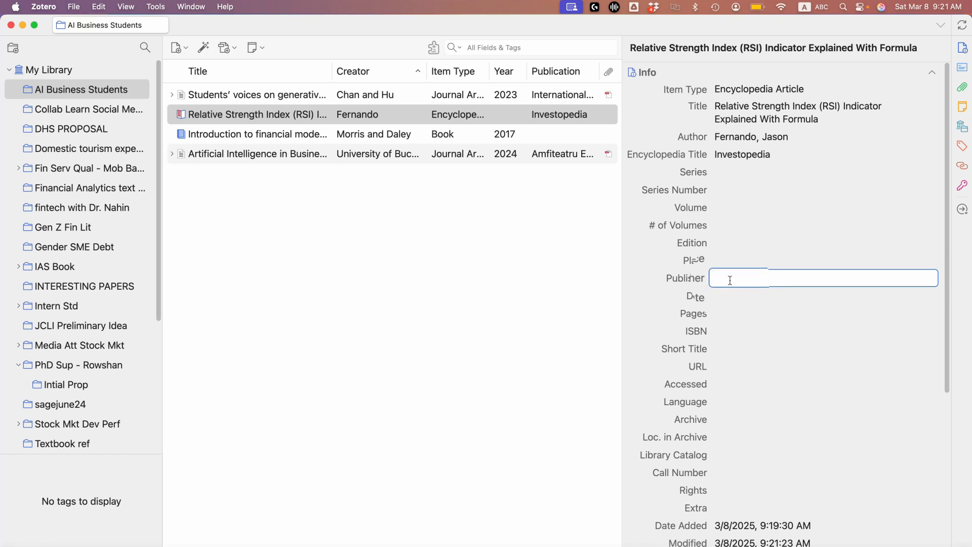
{"action": "type", "text": "Dotdash Meredith publishing family"}
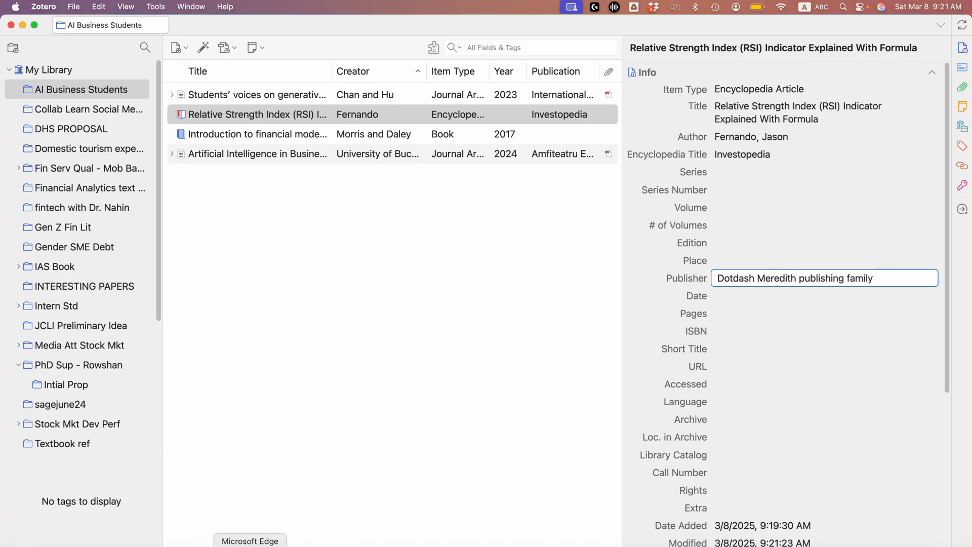
Copy the updated date "November 19, 2024" from the RSI article in Edge into the Zotero item's Date field.
{"action": "left_click", "coordinate": [250, 545]}
{"action": "scroll", "coordinate": [517, 293], "scroll_direction": "up", "scroll_amount": 15}
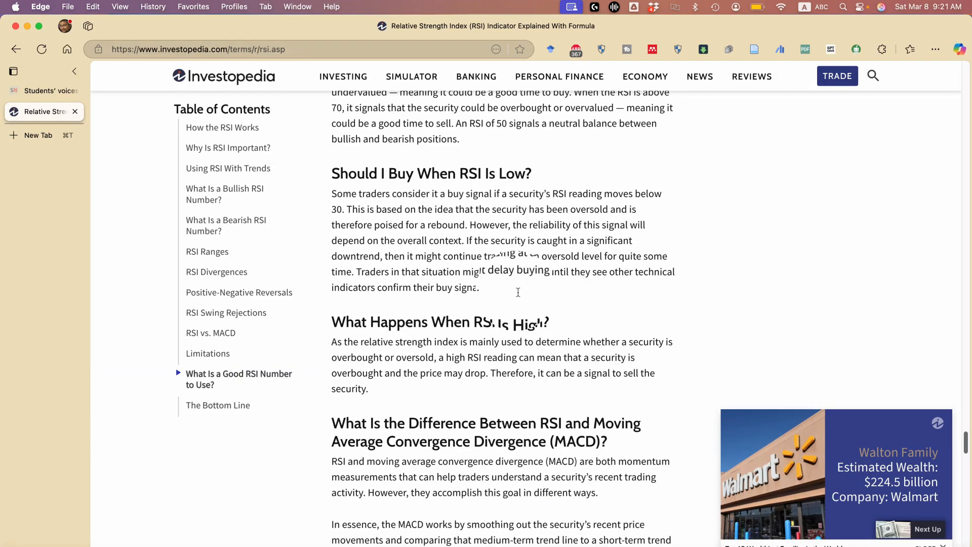
{"action": "scroll", "coordinate": [518, 292], "scroll_direction": "up", "scroll_amount": 15}
{"action": "left_click_drag", "start_coordinate": [965, 379], "coordinate": [960, 50]}
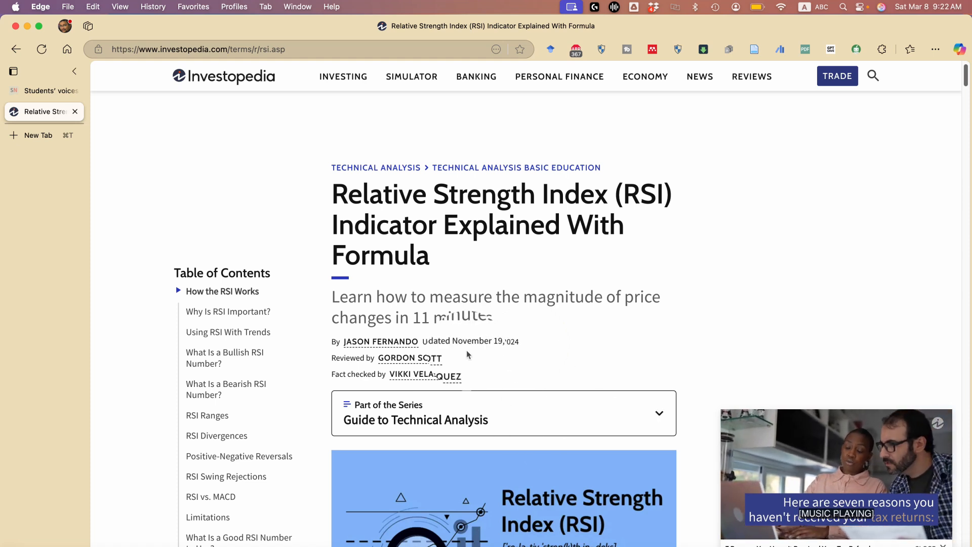
{"action": "left_click_drag", "start_coordinate": [453, 341], "coordinate": [532, 341]}
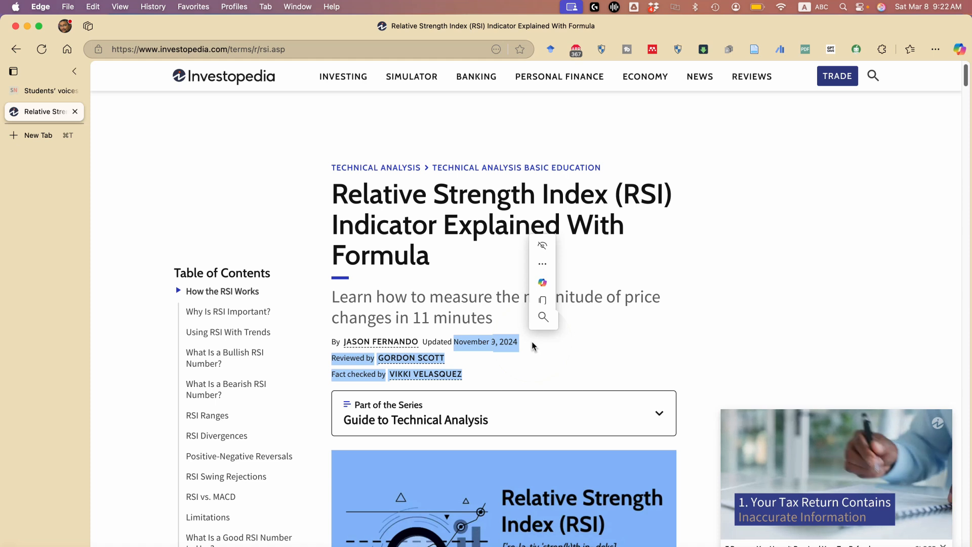
{"action": "left_click", "coordinate": [463, 345]}
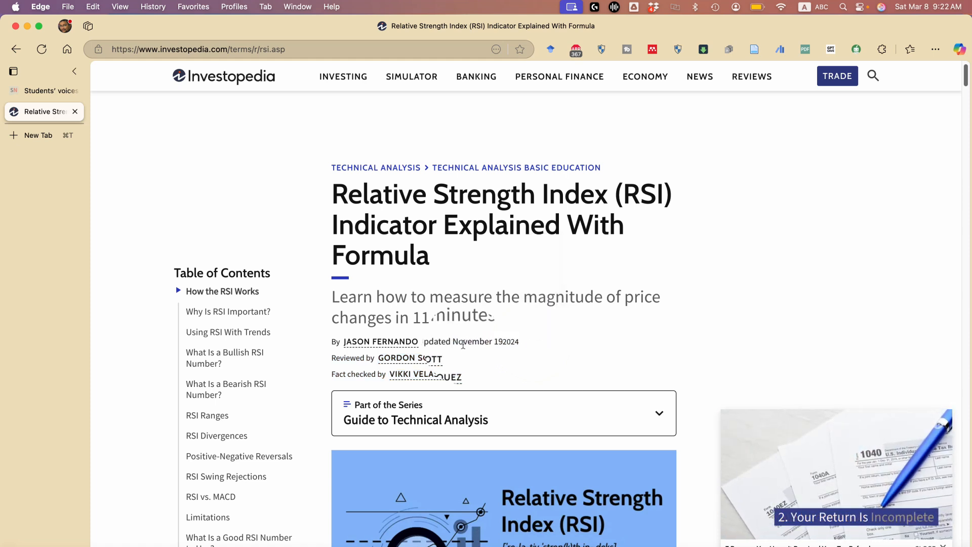
{"action": "left_click_drag", "start_coordinate": [453, 342], "coordinate": [519, 340]}
{"action": "key", "text": "super+c"}
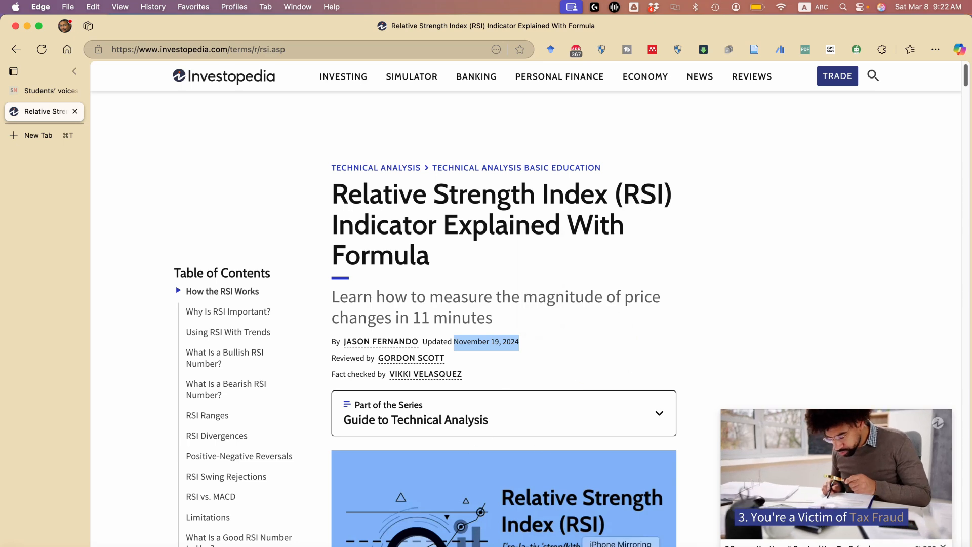
{"action": "key", "text": "super+Tab"}
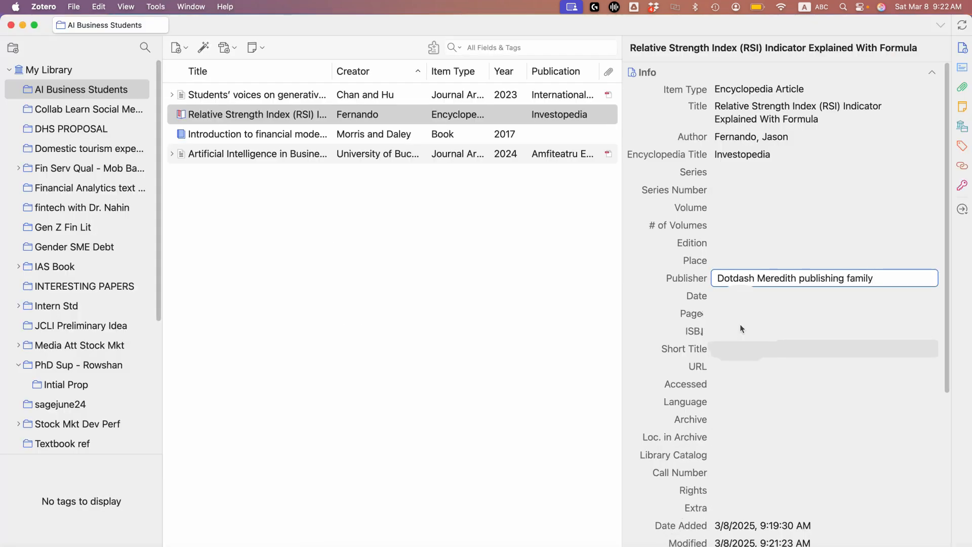
{"action": "left_click", "coordinate": [733, 297]}
{"action": "key", "text": "super+v"}
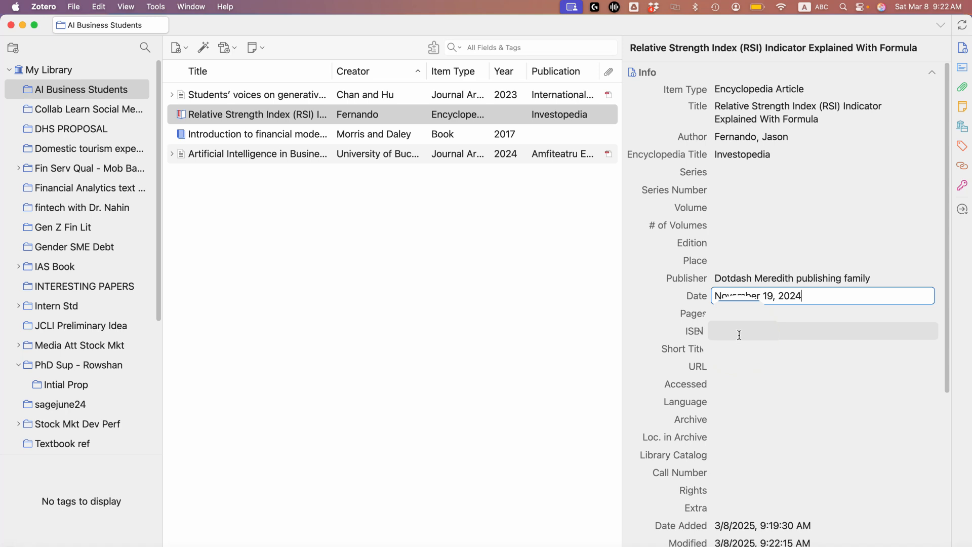
{"action": "left_click", "coordinate": [729, 366]}
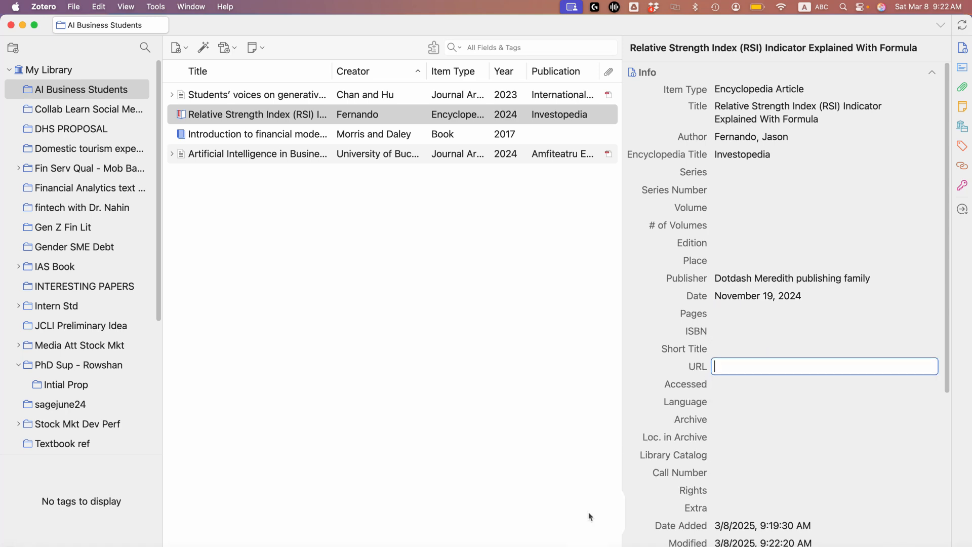
{"action": "left_click", "coordinate": [232, 544]}
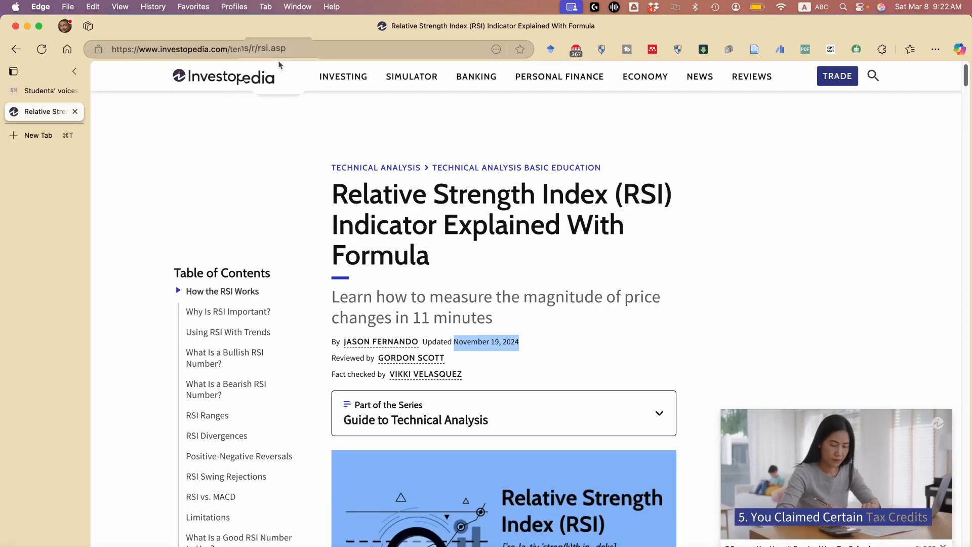
{"action": "key", "text": "super+l"}
{"action": "key", "text": "super+c"}
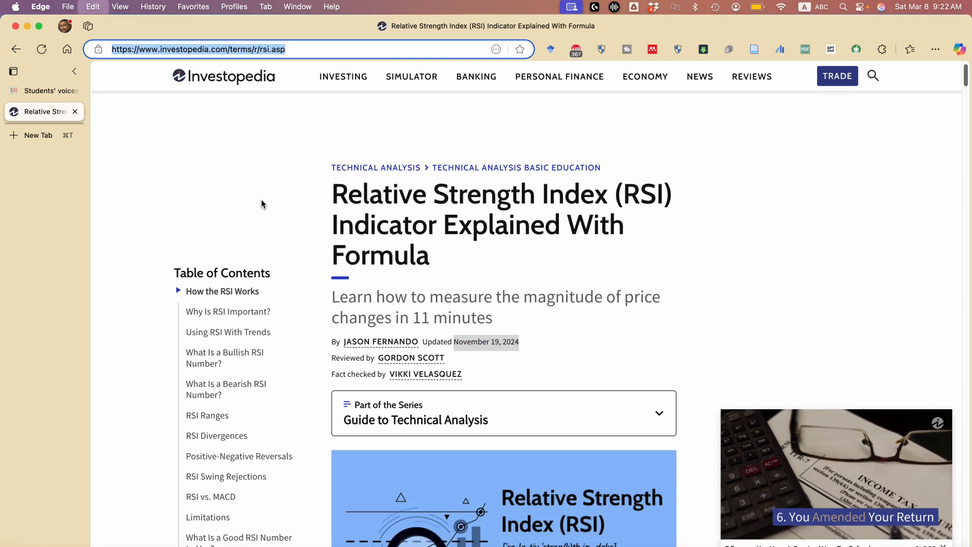
{"action": "left_click", "coordinate": [706, 541]}
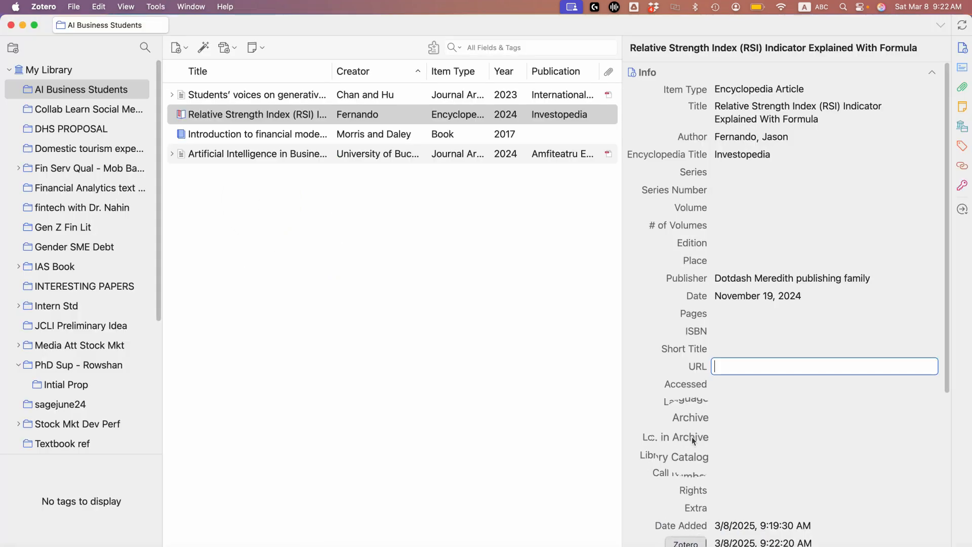
{"action": "key", "text": "super+v"}
{"action": "scroll", "coordinate": [734, 344], "scroll_direction": "down", "scroll_amount": 3}
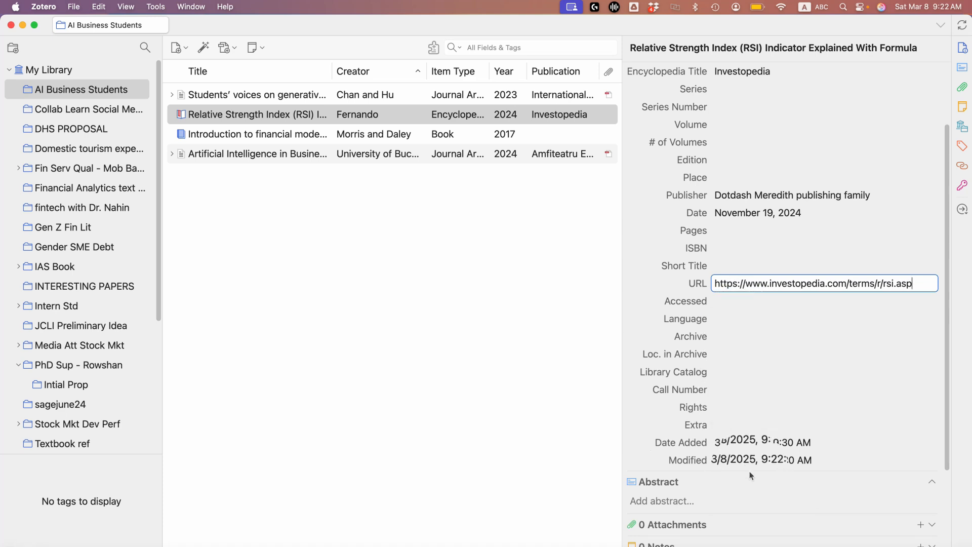
{"action": "scroll", "coordinate": [754, 484], "scroll_direction": "down", "scroll_amount": 3}
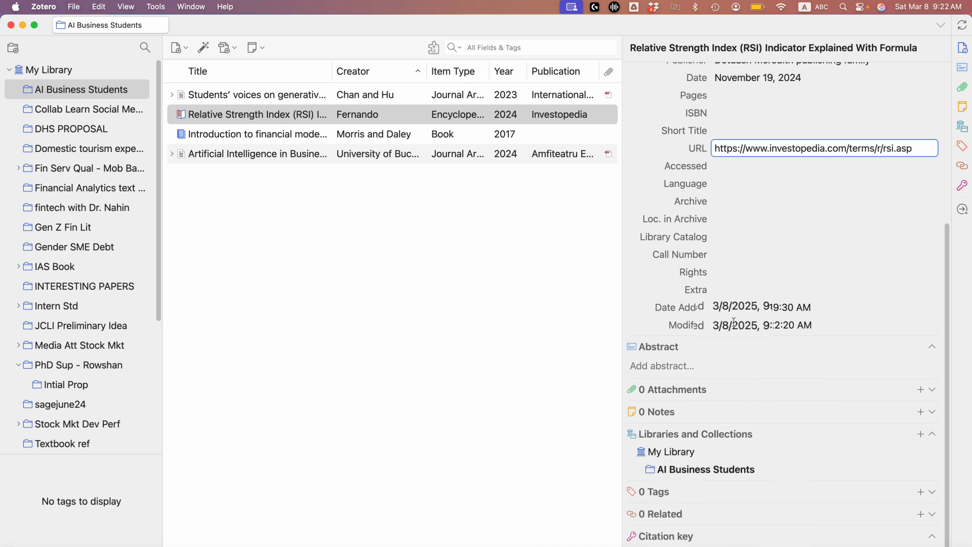
{"action": "left_click", "coordinate": [490, 275]}
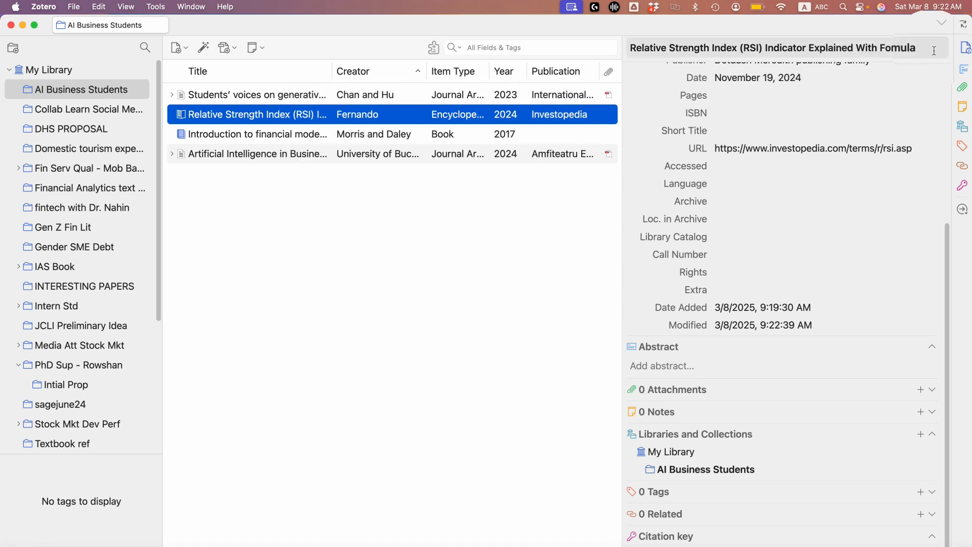
{"action": "left_click_drag", "start_coordinate": [623, 194], "coordinate": [744, 192]}
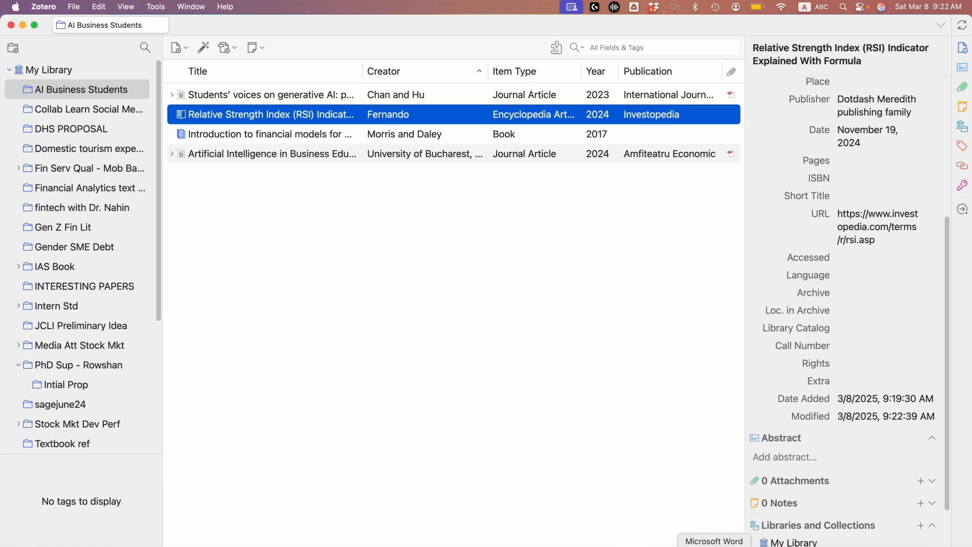
Switch to the Word notes and insert a full-width horizontal line directly below the "Investopedia.com" source.
{"action": "left_click", "coordinate": [710, 545]}
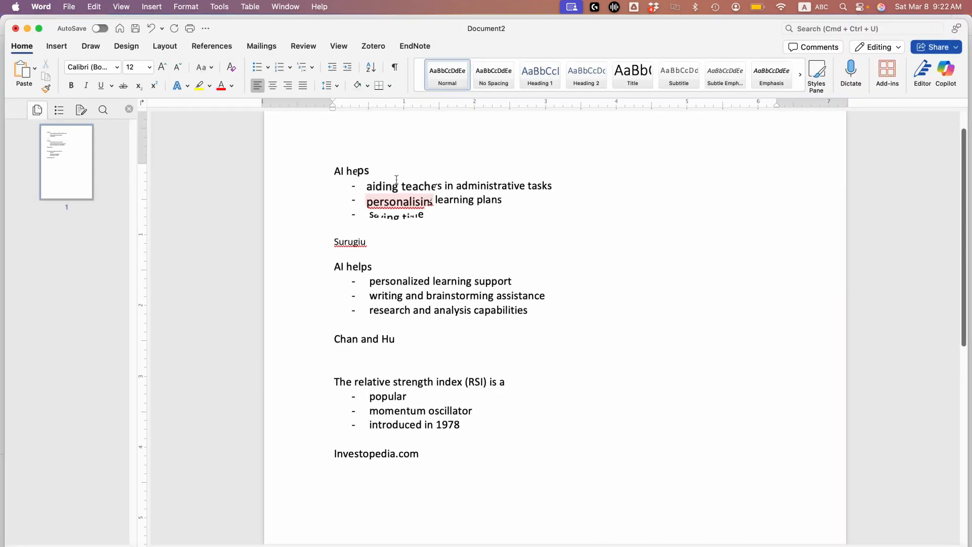
{"action": "left_click_drag", "start_coordinate": [540, 308], "coordinate": [308, 161]}
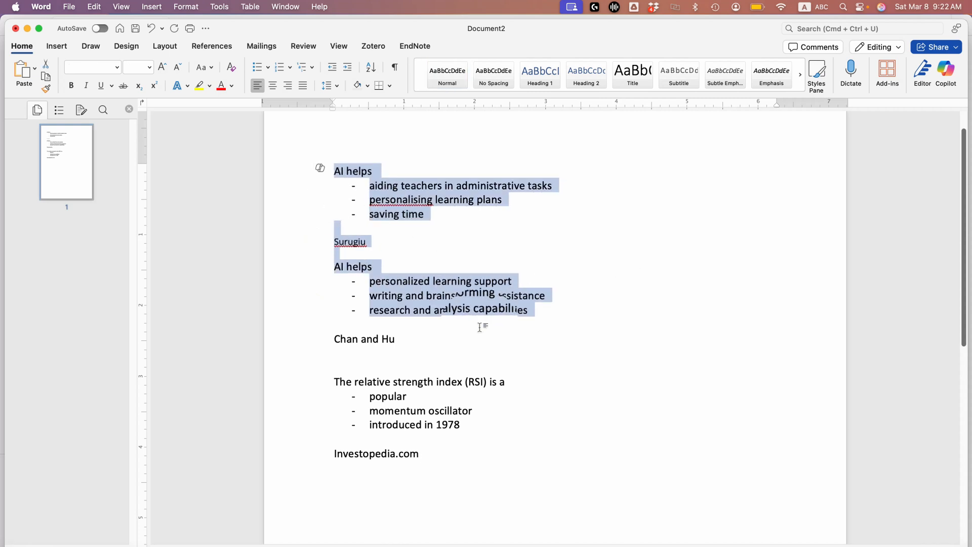
{"action": "left_click_drag", "start_coordinate": [400, 329], "coordinate": [298, 152]}
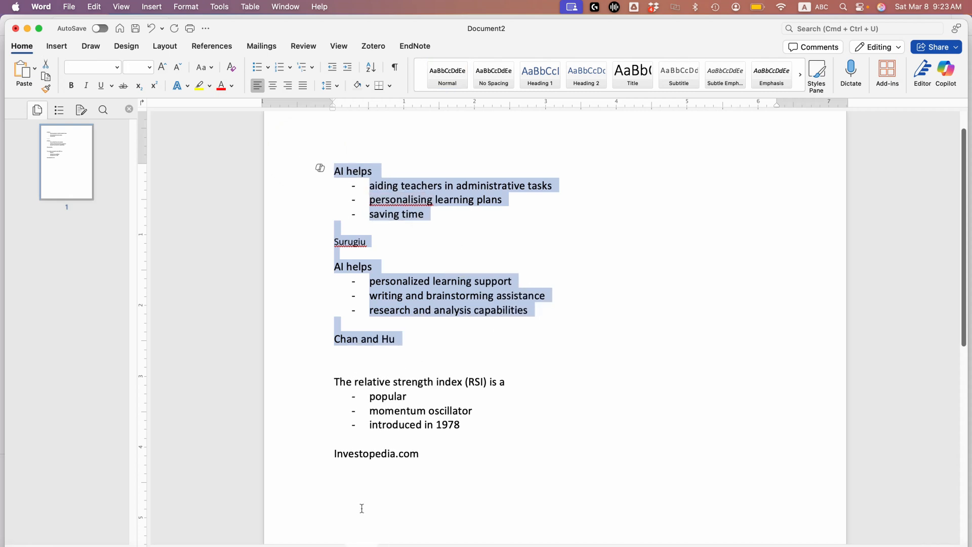
{"action": "left_click", "coordinate": [434, 486]}
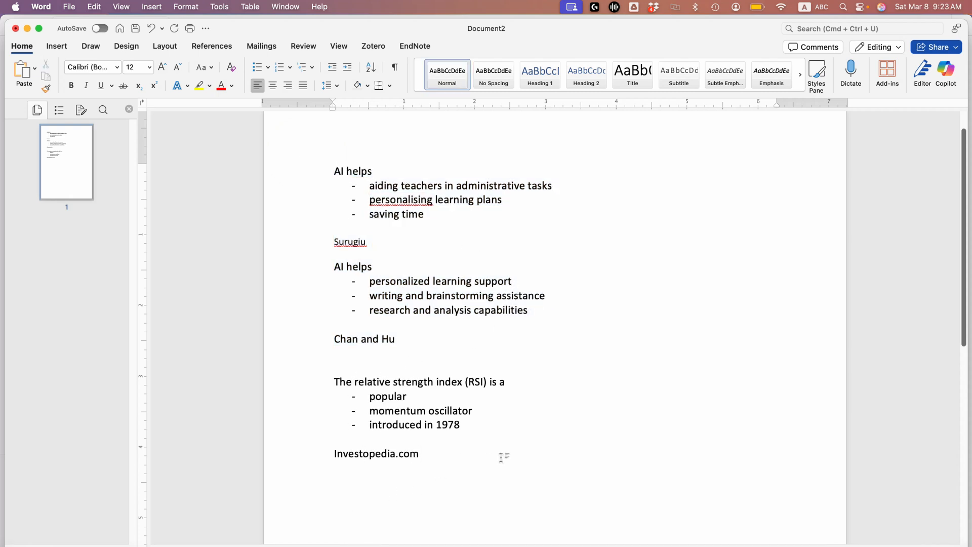
{"action": "scroll", "coordinate": [502, 456], "scroll_direction": "down", "scroll_amount": 3}
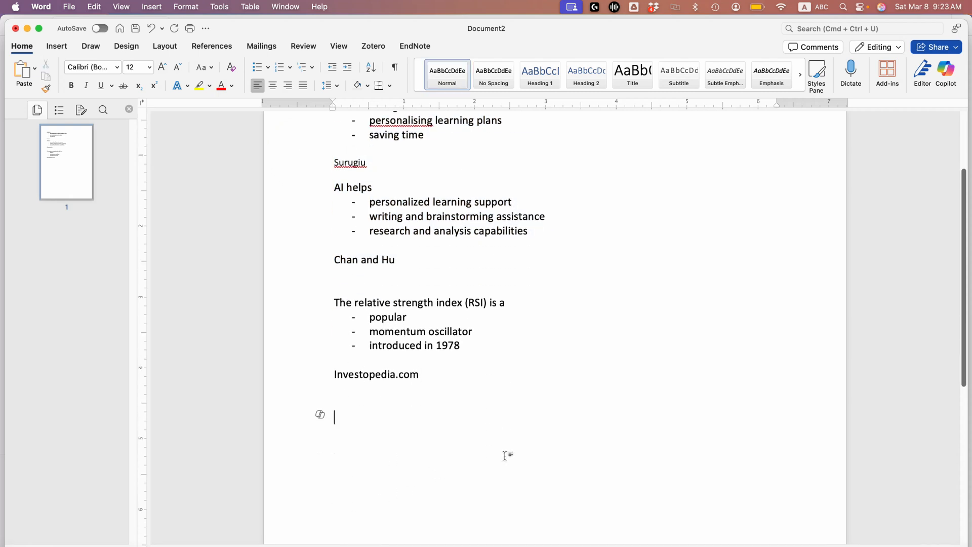
{"action": "key", "text": "BackSpace"}
{"action": "type", "text": "---"}
{"action": "key", "text": "Return"}
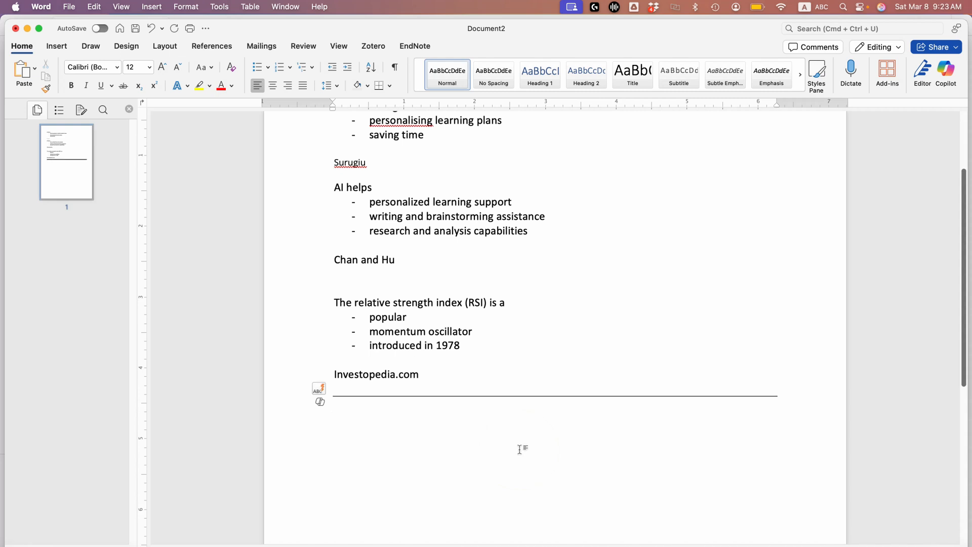
Below the line, write "Implementation of AI can free up more time of the teachers that could be allocated for aiding students' learning effectiveness".
{"action": "scroll", "coordinate": [609, 425], "scroll_direction": "up", "scroll_amount": 3}
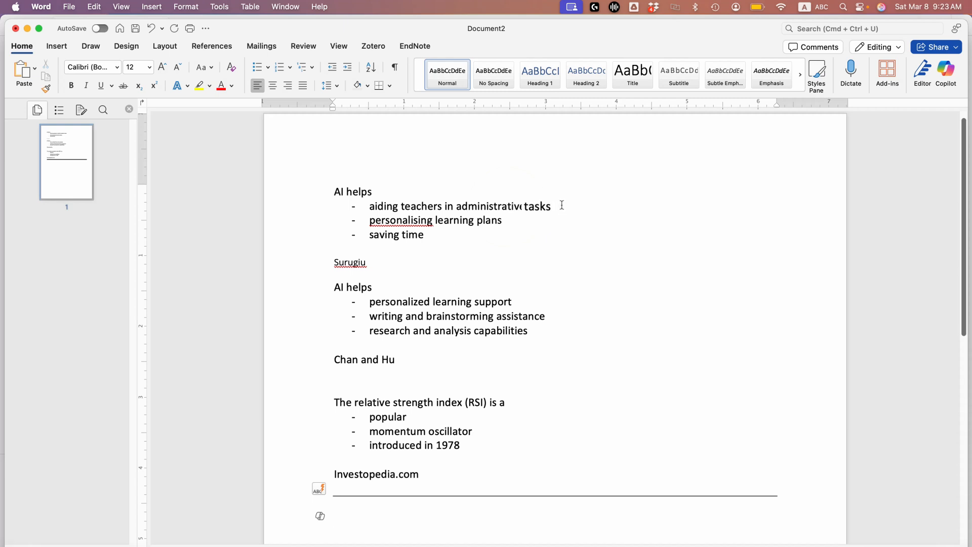
{"action": "left_click_drag", "start_coordinate": [562, 204], "coordinate": [368, 206]}
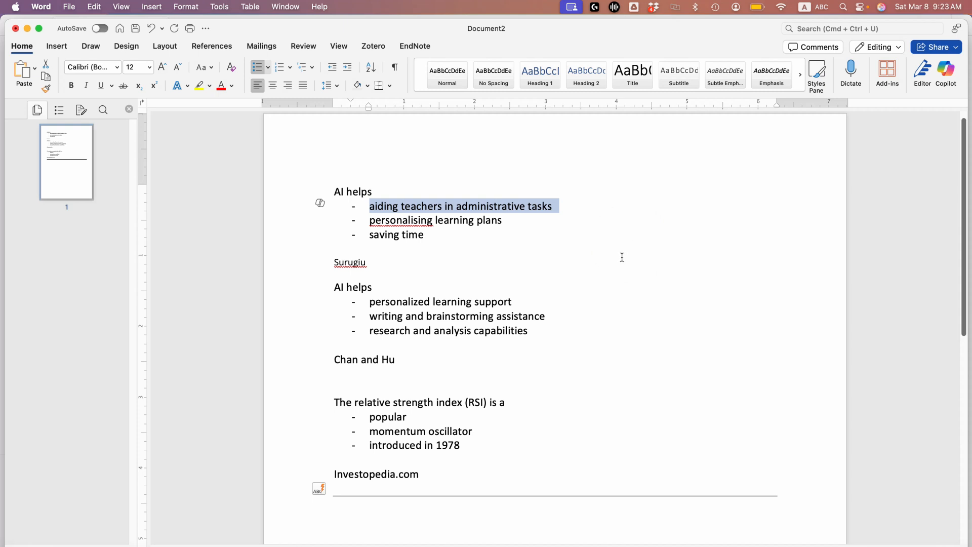
{"action": "scroll", "coordinate": [618, 274], "scroll_direction": "down", "scroll_amount": 2}
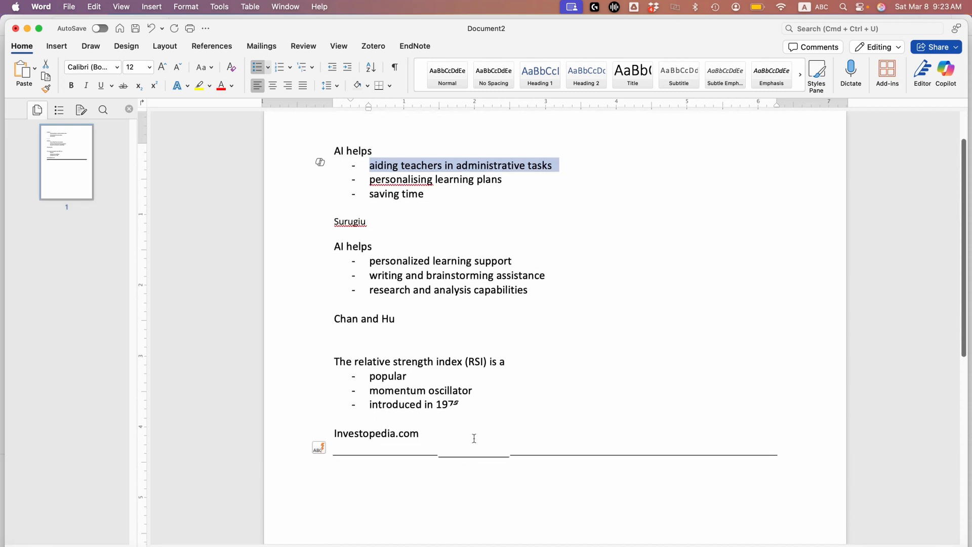
{"action": "left_click", "coordinate": [468, 477]}
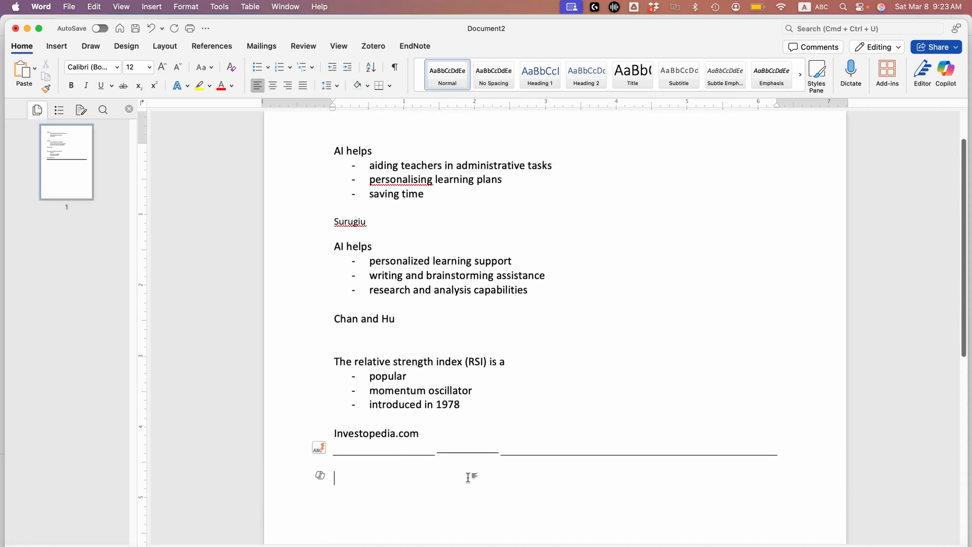
{"action": "type", "text": "St"}
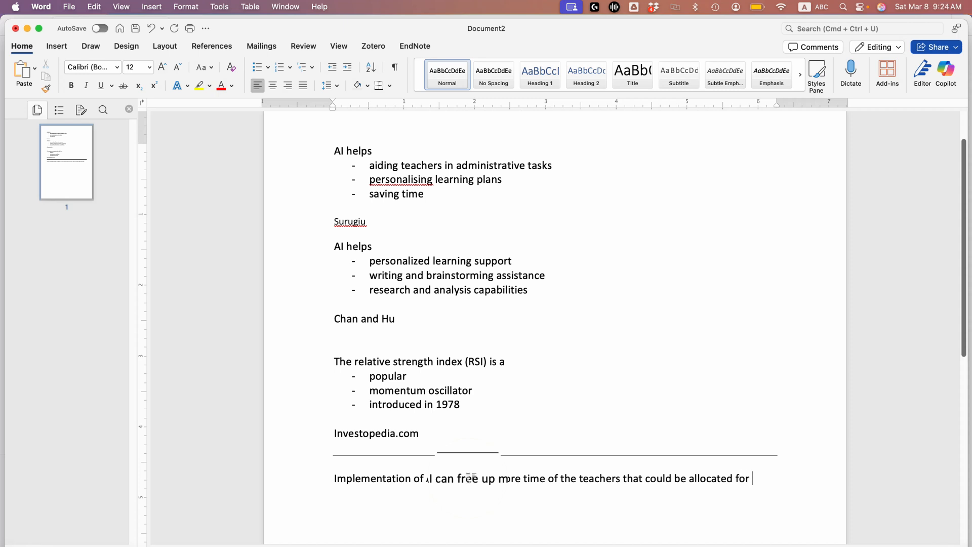
{"action": "type", "text": "ng"}
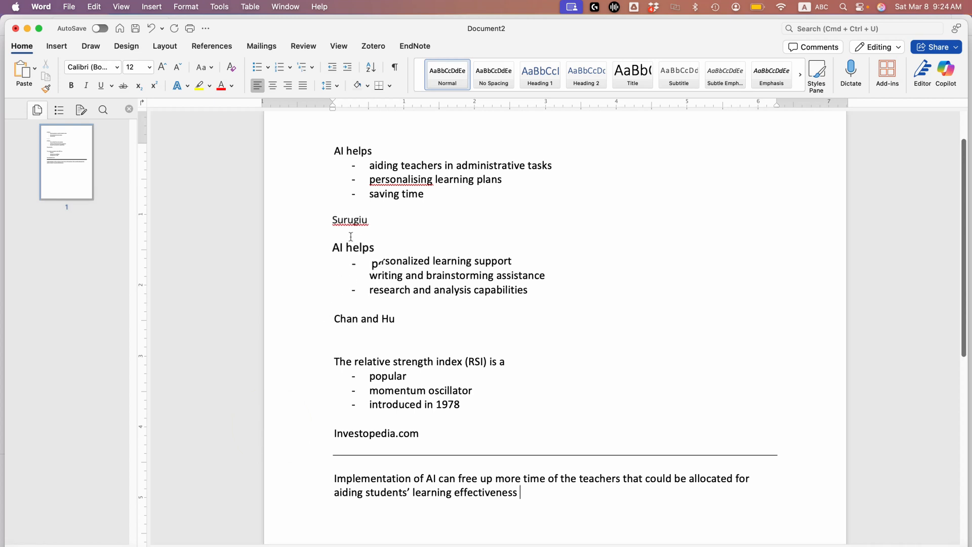
Start a Zotero citation after the new sentence and set the citation style to American Psychological Association (APA) 7th edition.
{"action": "left_click", "coordinate": [374, 46]}
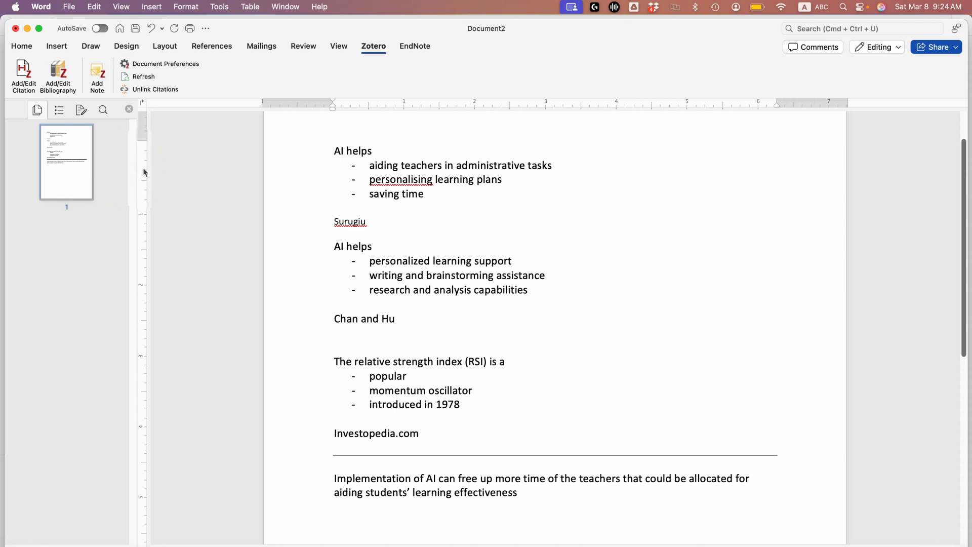
{"action": "left_click", "coordinate": [27, 72]}
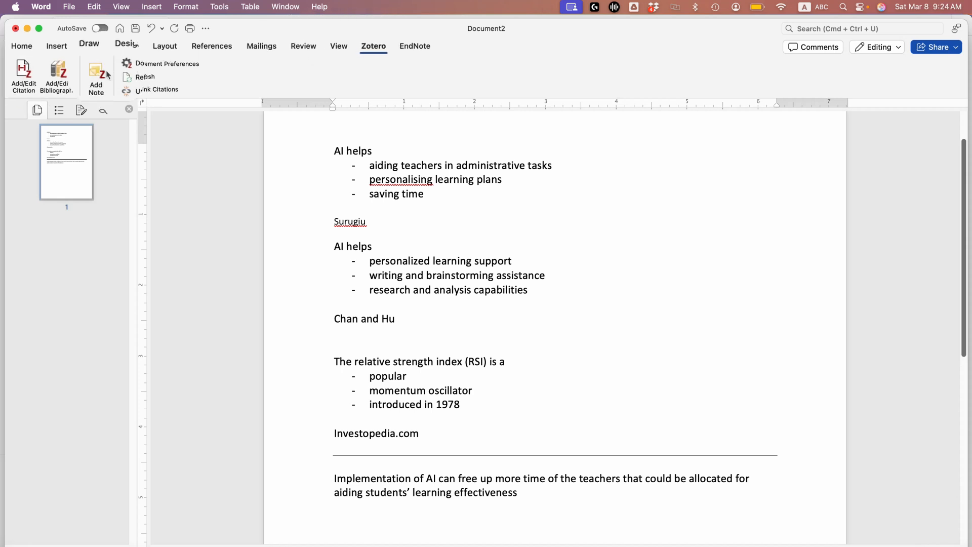
{"action": "left_click", "coordinate": [28, 75]}
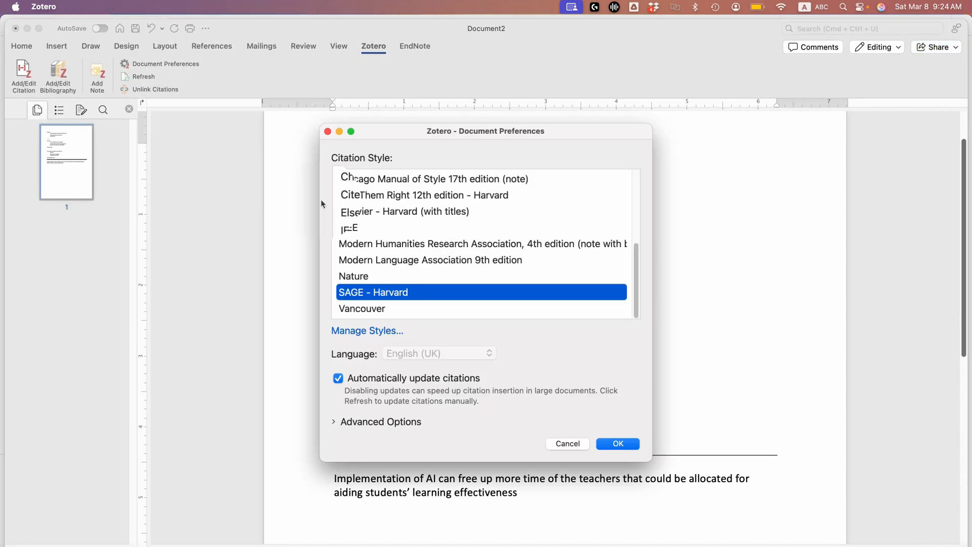
{"action": "scroll", "coordinate": [391, 230], "scroll_direction": "up", "scroll_amount": 5}
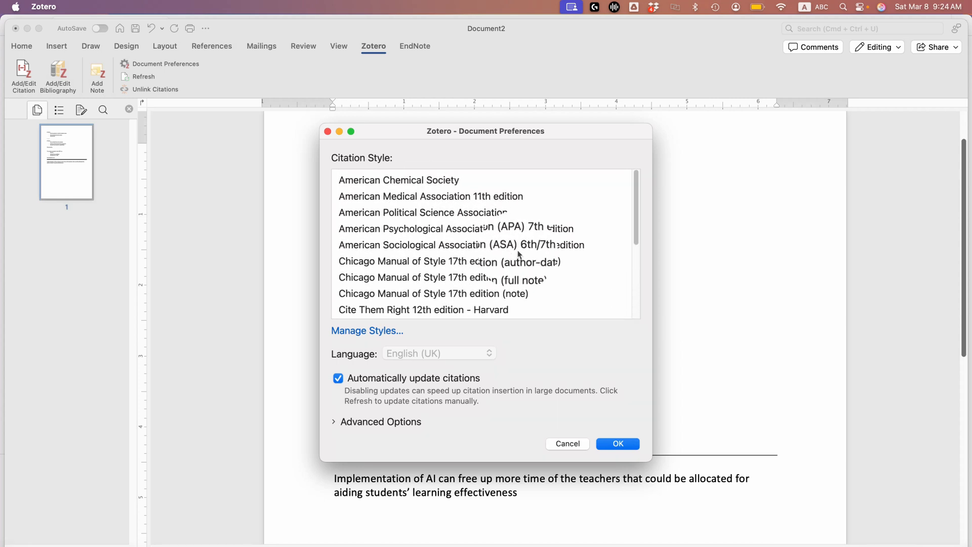
{"action": "left_click", "coordinate": [452, 234]}
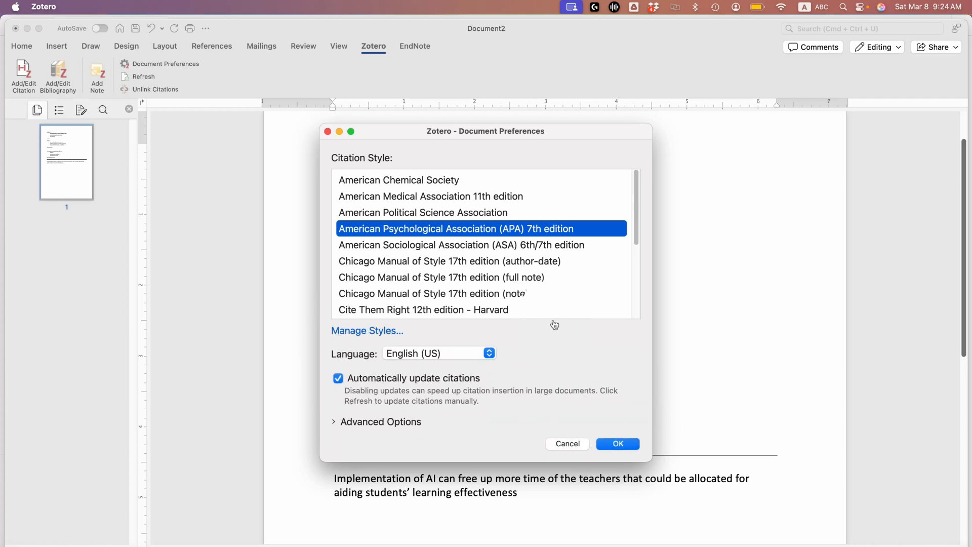
{"action": "scroll", "coordinate": [543, 284], "scroll_direction": "down", "scroll_amount": 5}
{"action": "scroll", "coordinate": [545, 284], "scroll_direction": "up", "scroll_amount": 5}
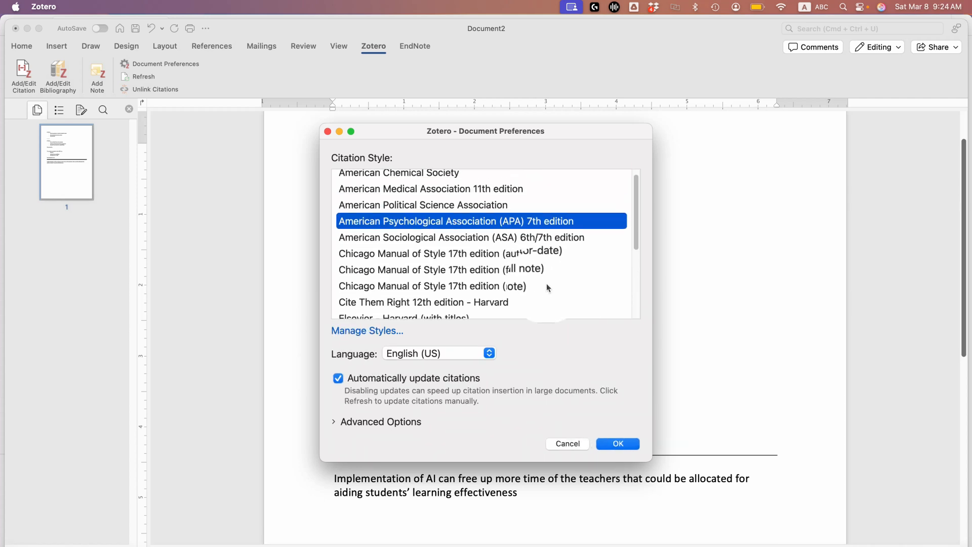
{"action": "left_click", "coordinate": [616, 444]}
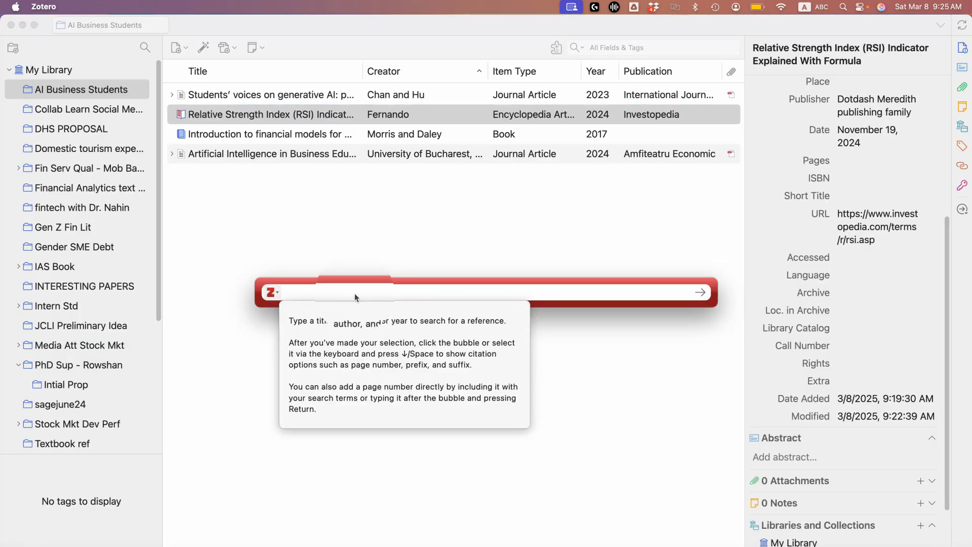
{"action": "left_click", "coordinate": [329, 292]}
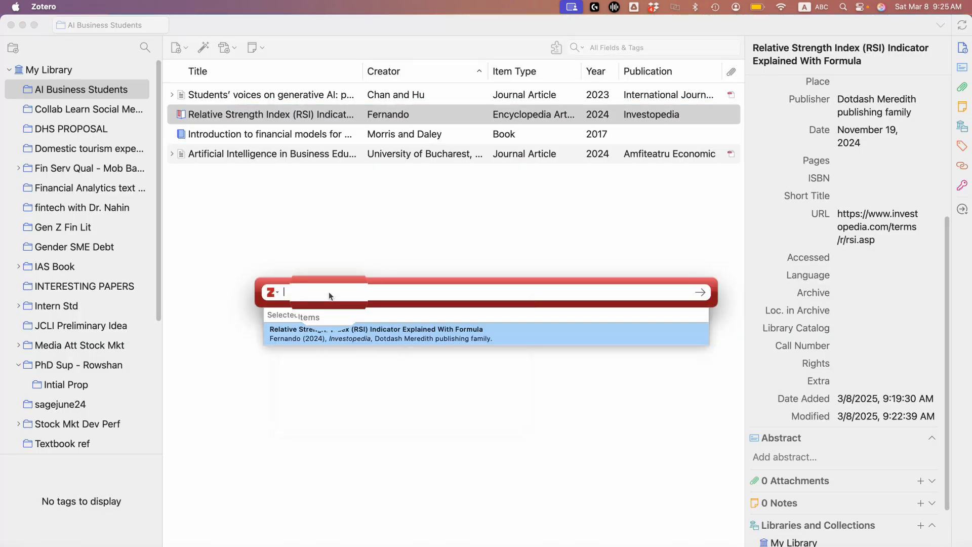
{"action": "type", "text": "suru"}
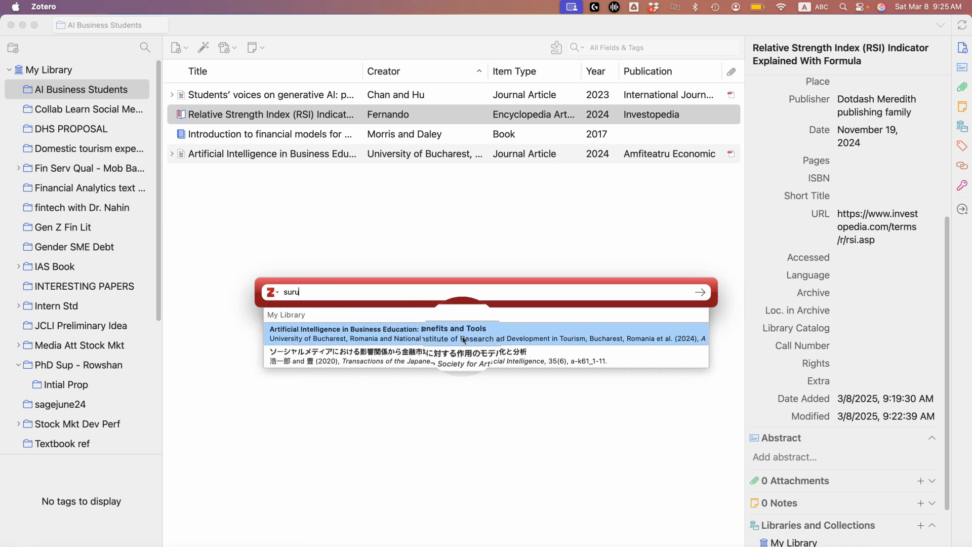
{"action": "left_click", "coordinate": [510, 337]}
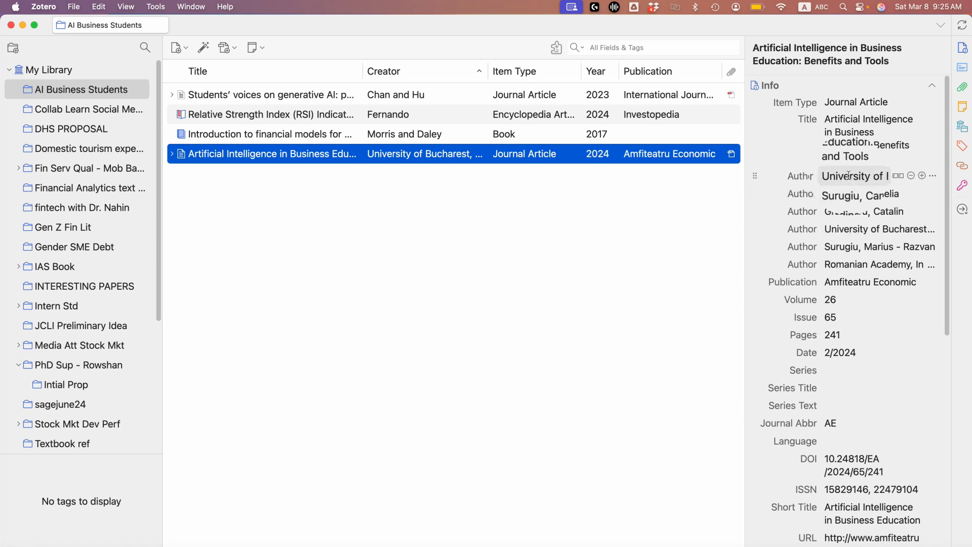
Delete the three institution entries from the authors of "Artificial Intelligence in Business Education: Benefits and Tools", checking the names on the article's CEEOL page in Edge.
{"action": "left_click", "coordinate": [911, 176]}
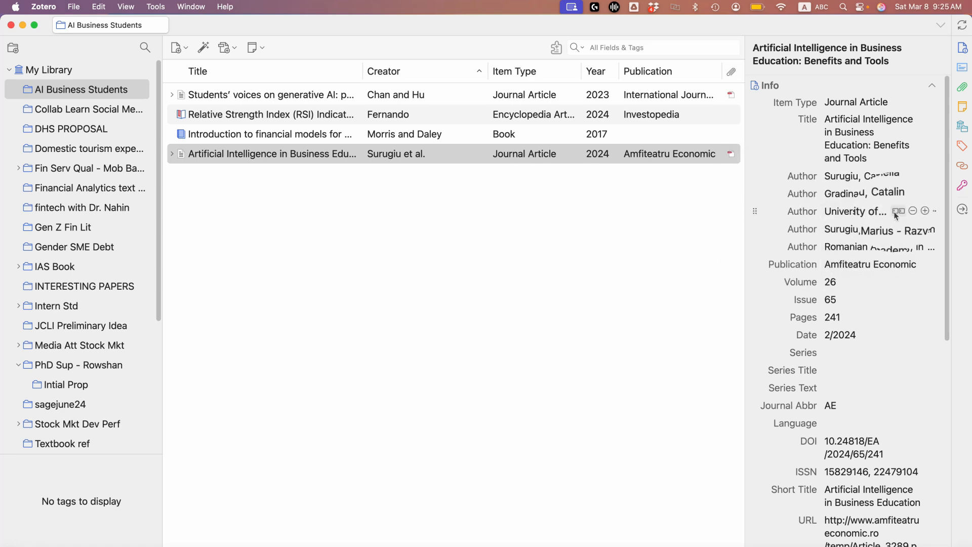
{"action": "left_click", "coordinate": [911, 211]}
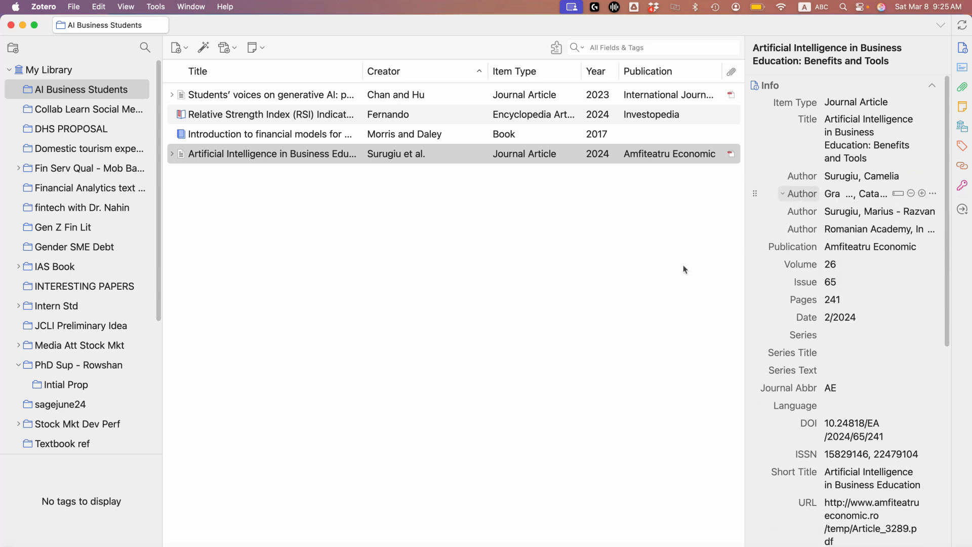
{"action": "left_click", "coordinate": [243, 544]}
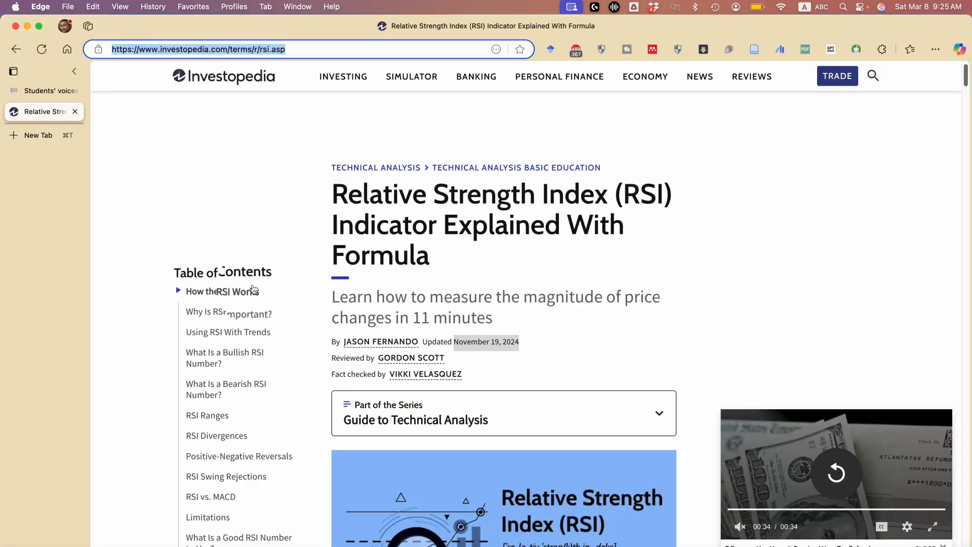
{"action": "left_click", "coordinate": [48, 94]}
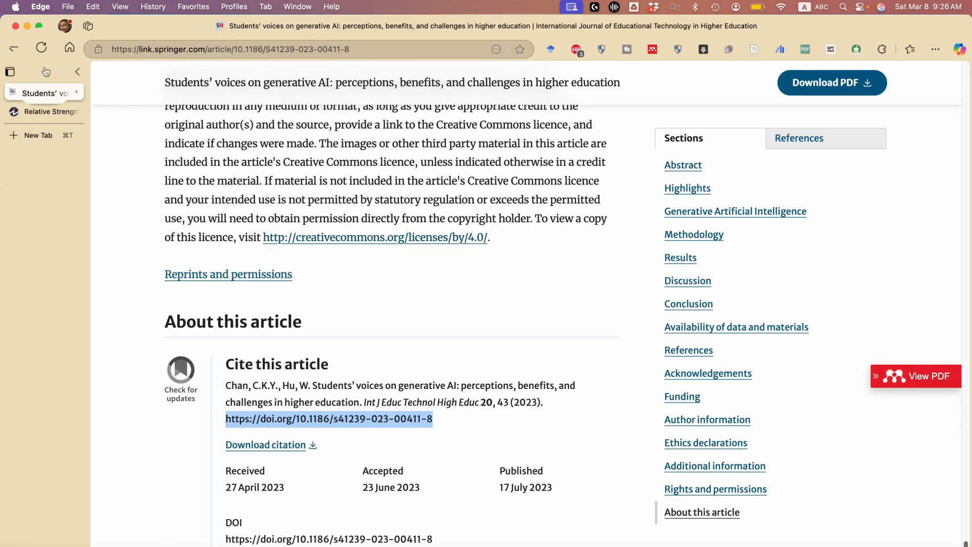
{"action": "left_click", "coordinate": [15, 49]}
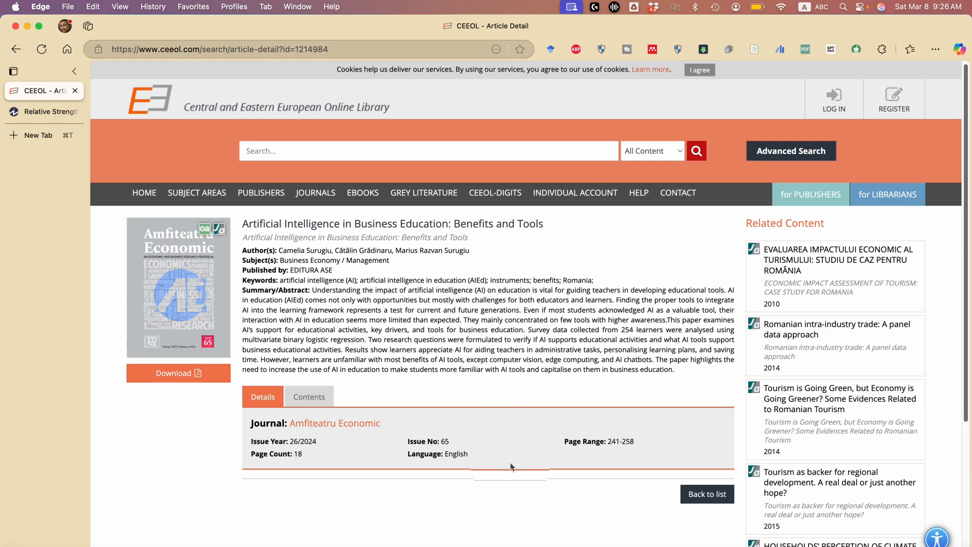
{"action": "left_click", "coordinate": [685, 545]}
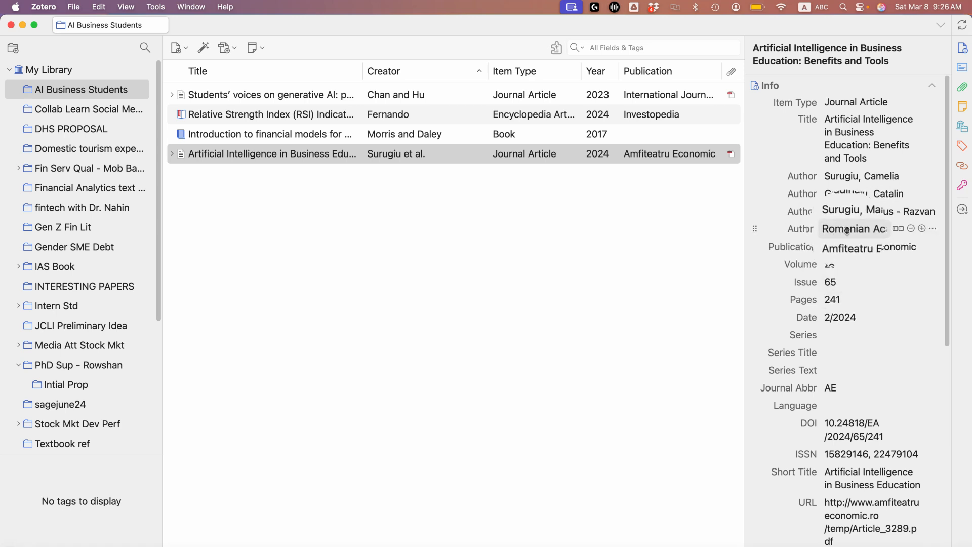
{"action": "left_click", "coordinate": [912, 228]}
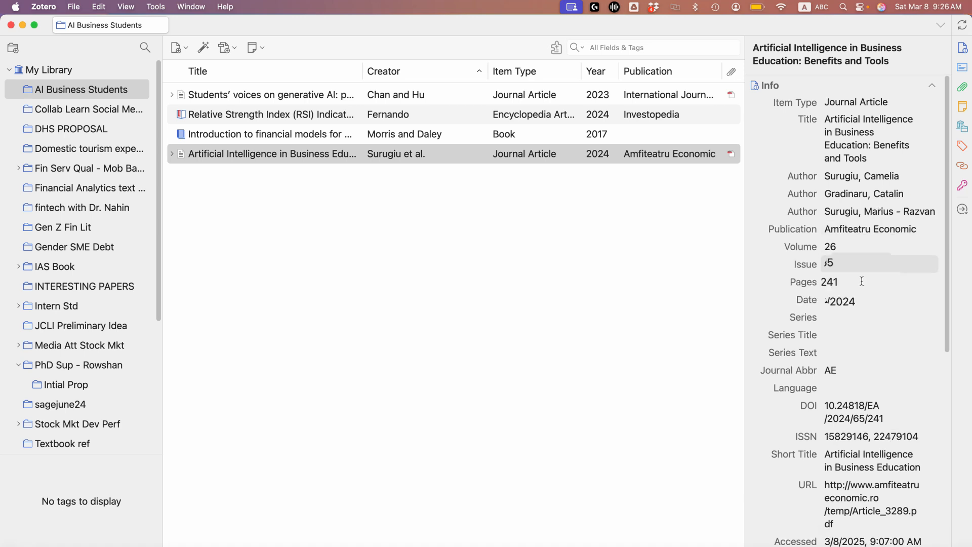
{"action": "left_click", "coordinate": [515, 286]}
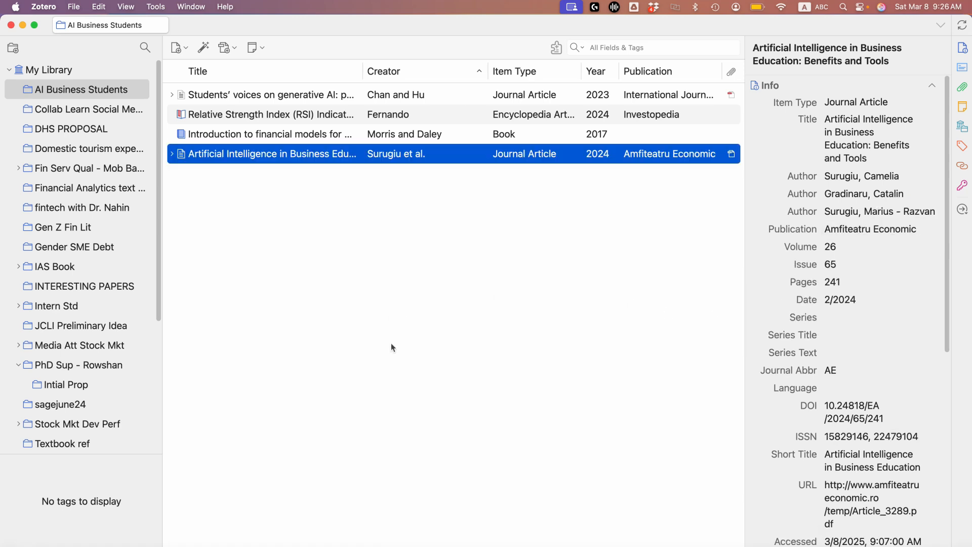
Switch to Word and try to cite "Artificial Intelligence in Business Education: Benefits and Tools" at the end of the sentence below the line.
{"action": "left_click", "coordinate": [713, 545]}
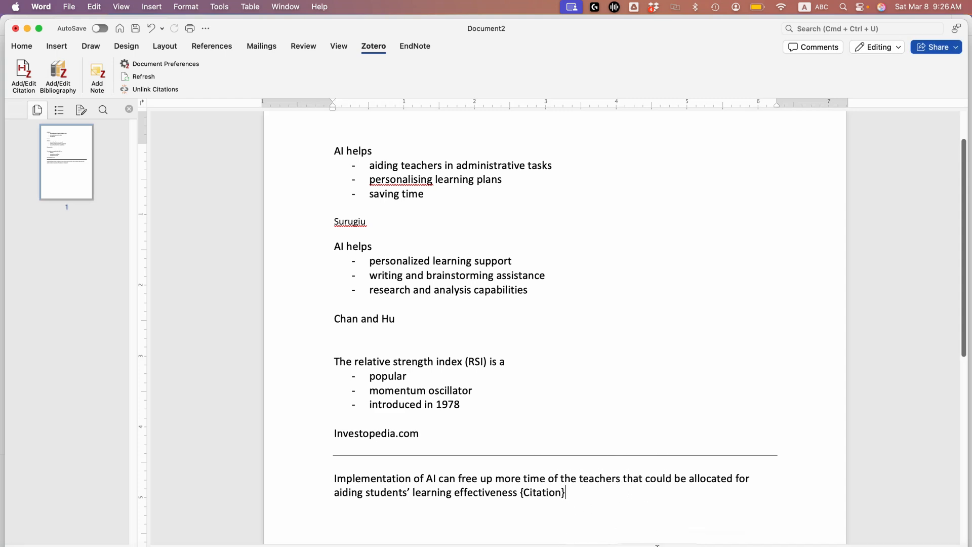
{"action": "left_click", "coordinate": [687, 546]}
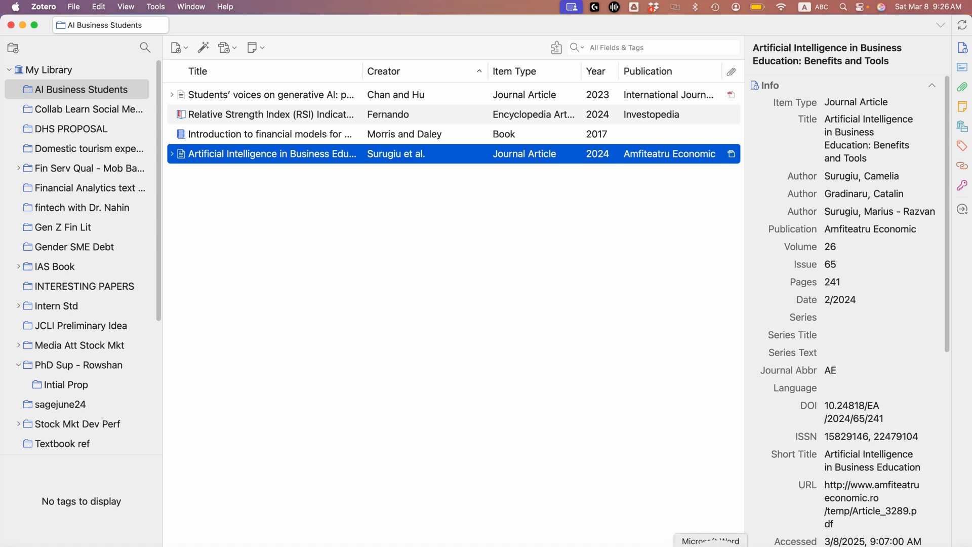
{"action": "left_click", "coordinate": [711, 545]}
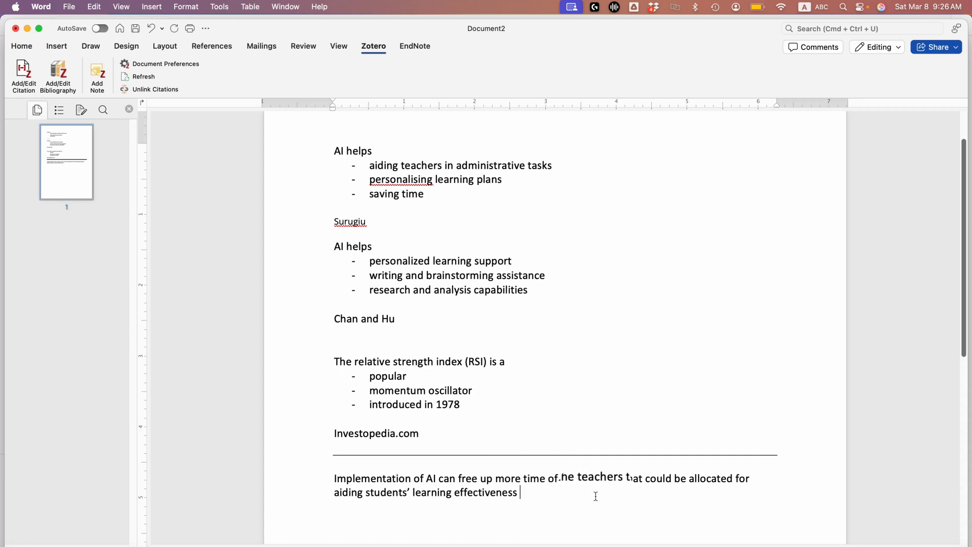
{"action": "left_click", "coordinate": [24, 76]}
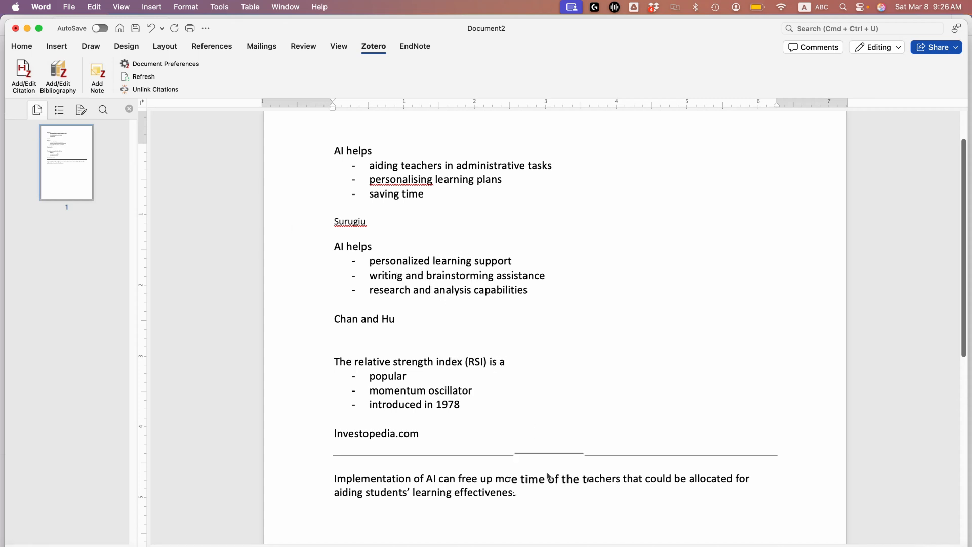
{"action": "type", "text": "suru"}
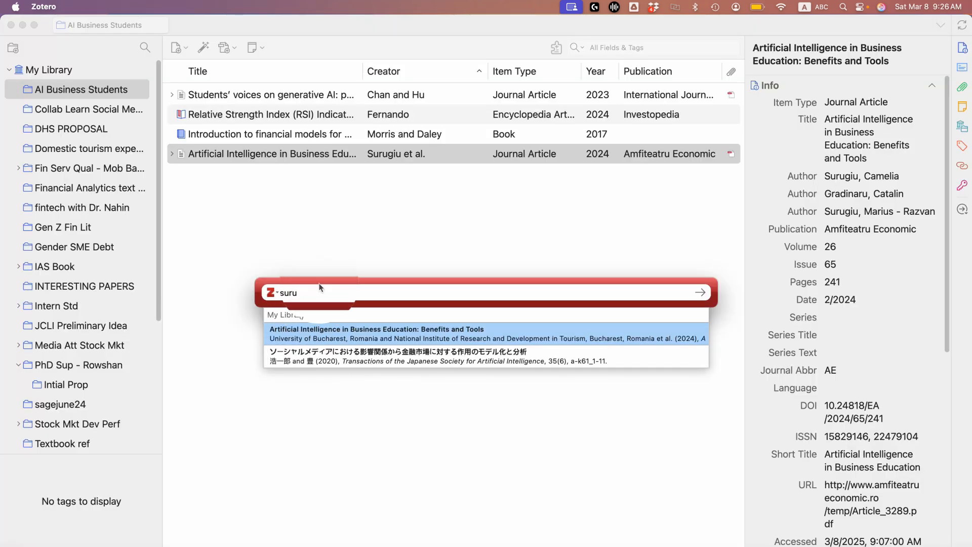
{"action": "key", "text": "BackSpace"}
{"action": "key", "text": "BackSpace"}
{"action": "key", "text": "BackSpace"}
{"action": "key", "text": "BackSpace"}
{"action": "type", "text": "sur"}
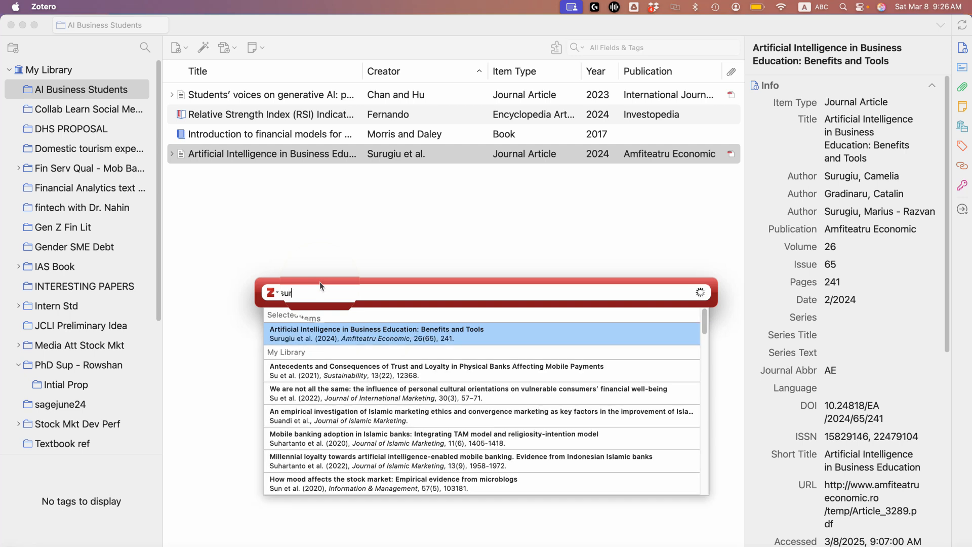
{"action": "type", "text": "ug"}
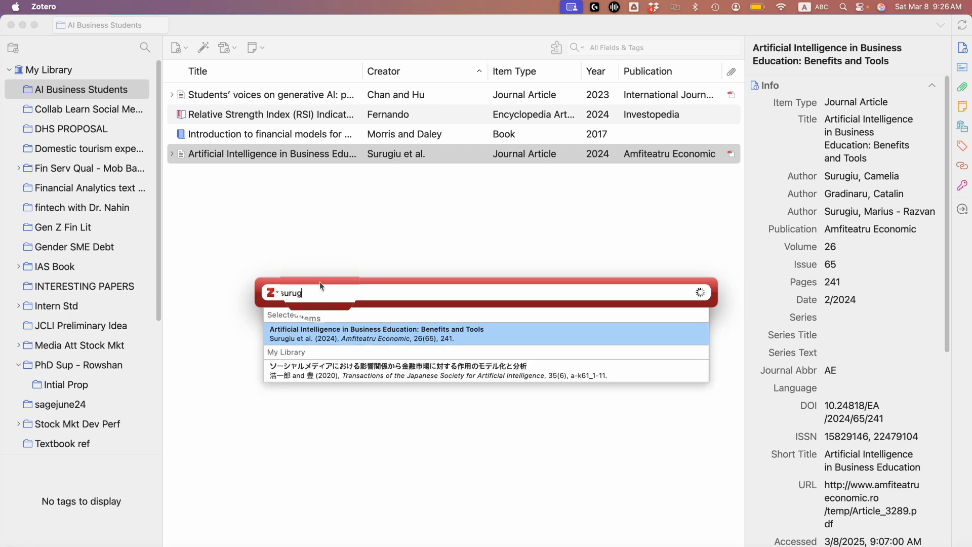
{"action": "type", "text": "i"}
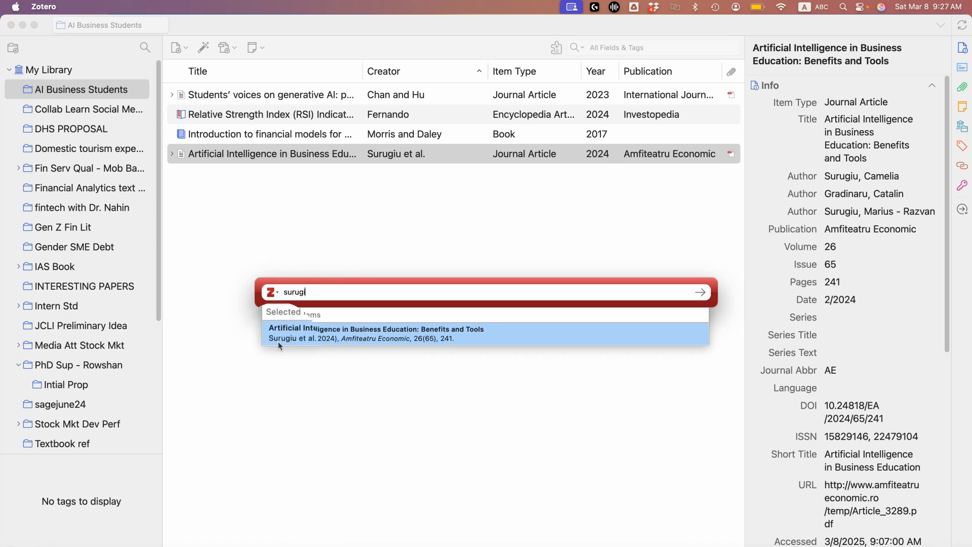
{"action": "left_click", "coordinate": [372, 333]}
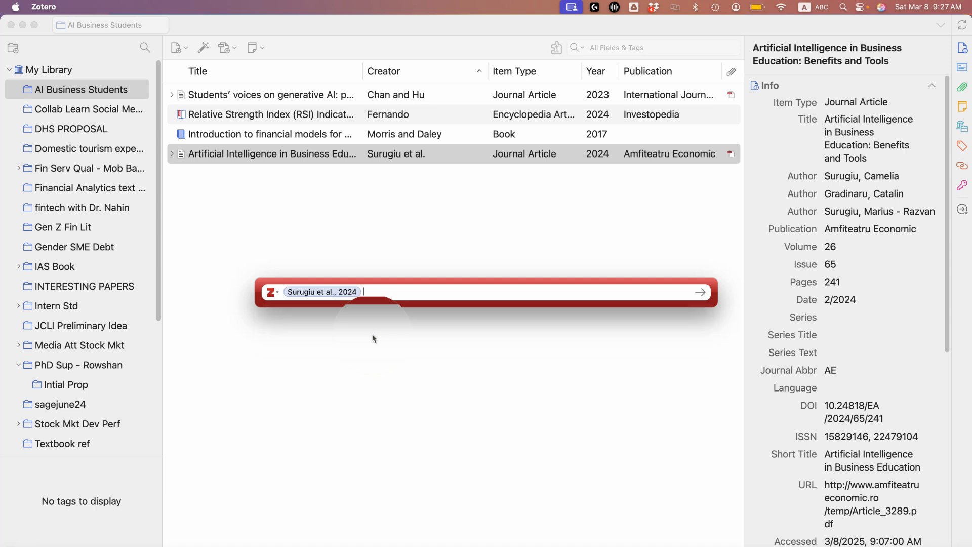
{"action": "key", "text": "Return"}
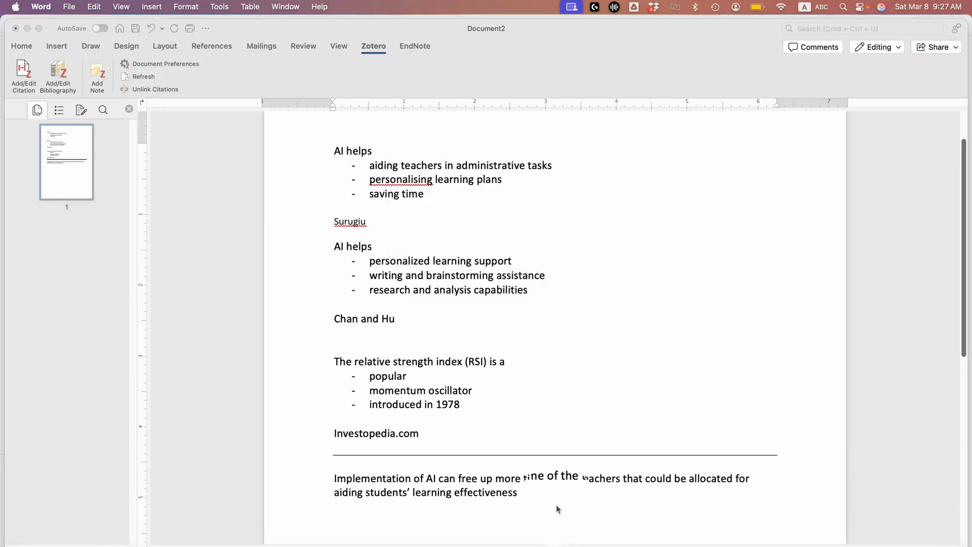
At the end of the sentence, insert a Zotero citation in APA 7th edition for "Artificial Intelligence in Business Education: Benefits and Tools".
{"action": "left_click", "coordinate": [540, 493]}
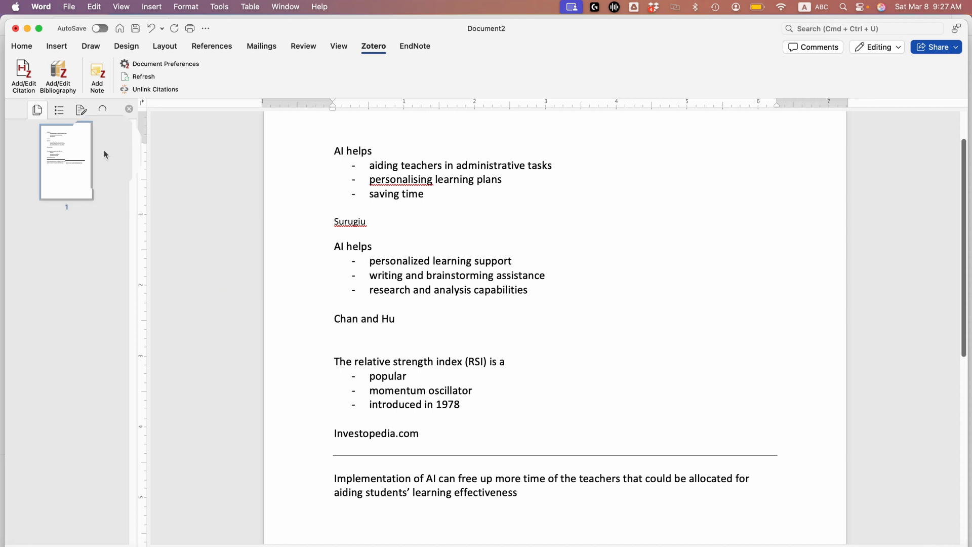
{"action": "left_click", "coordinate": [23, 73]}
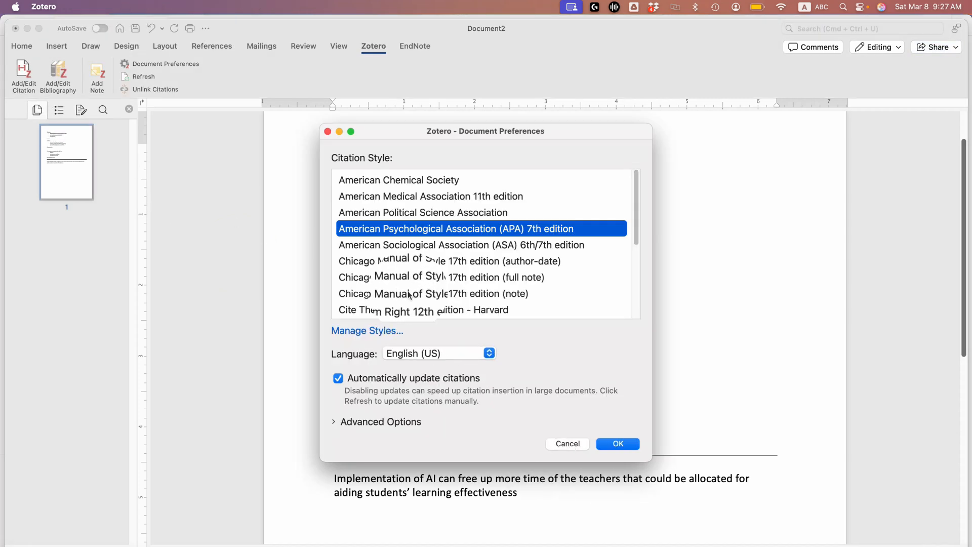
{"action": "left_click", "coordinate": [604, 444]}
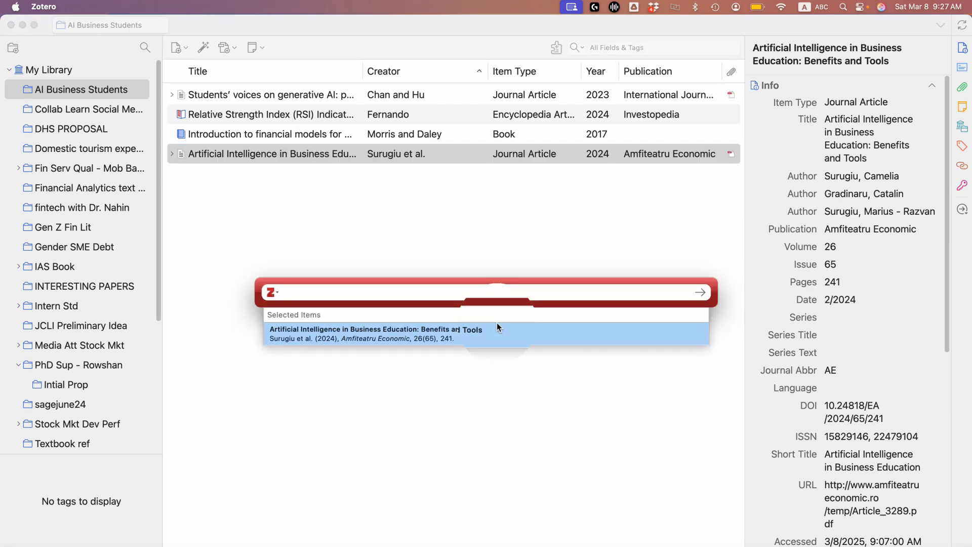
{"action": "type", "text": "surug"}
{"action": "left_click", "coordinate": [397, 334]}
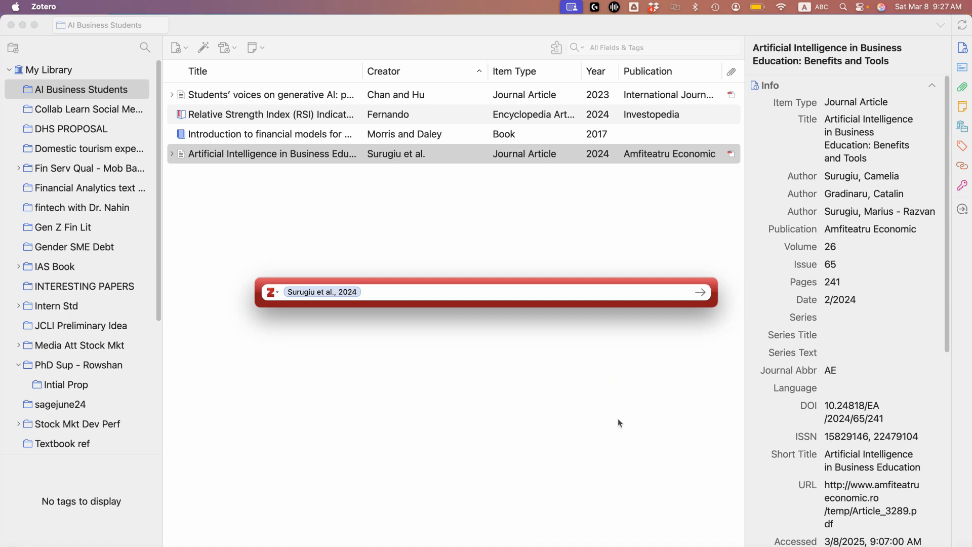
{"action": "key", "text": "Return"}
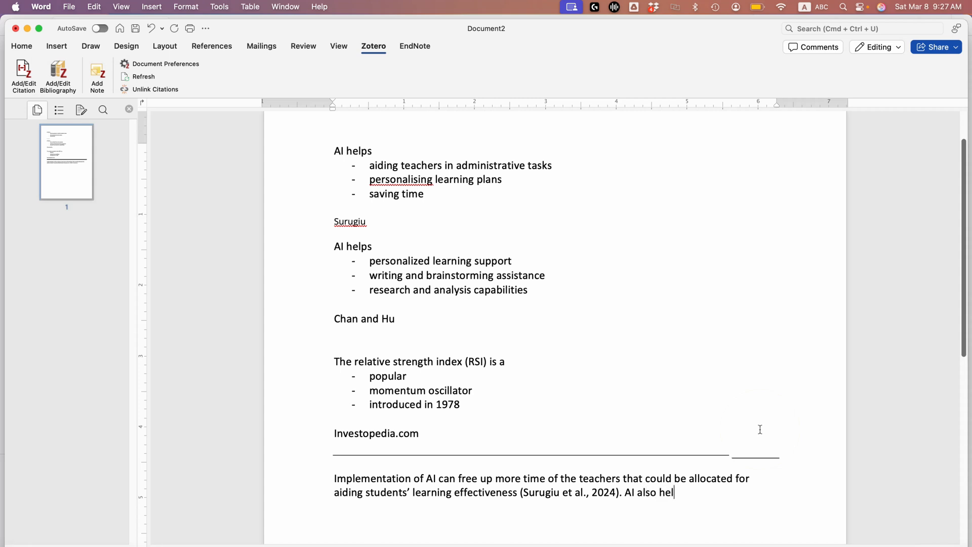
Continue the paragraph after the citation with the sentence "AI also helps students to personalize their way of learning".
{"action": "type", "text": "udents"}
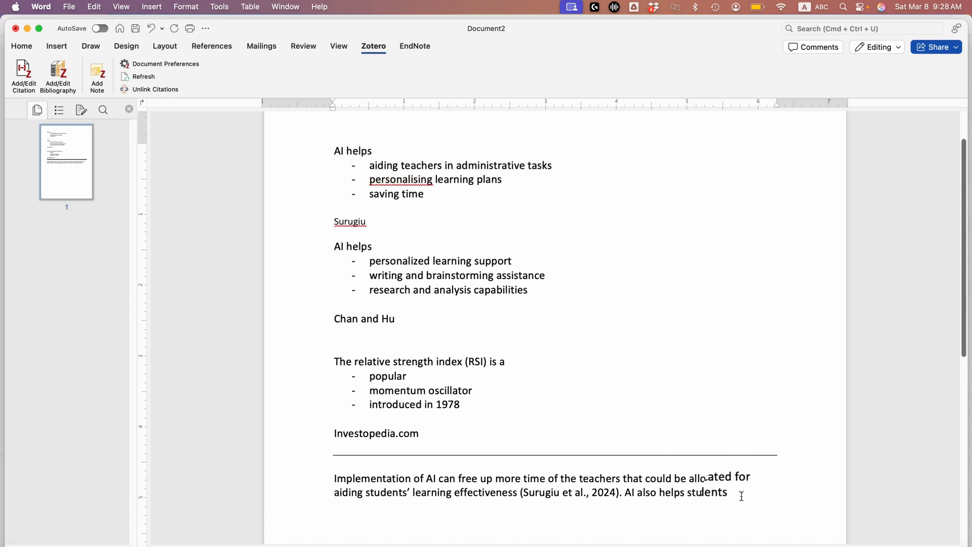
{"action": "type", "text": "to"}
{"action": "type", "text": " persona"}
{"action": "type", "text": "lize the"}
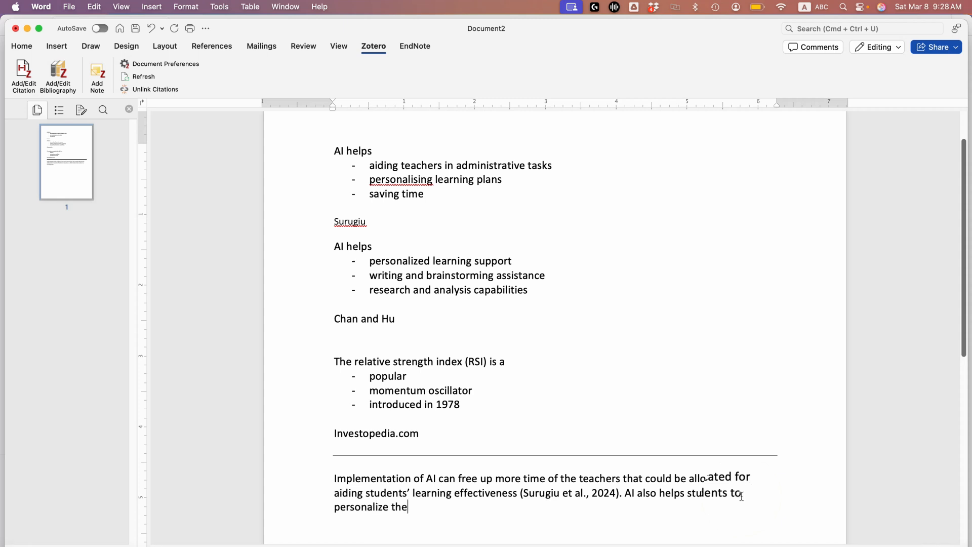
{"action": "type", "text": "ir way of learning"}
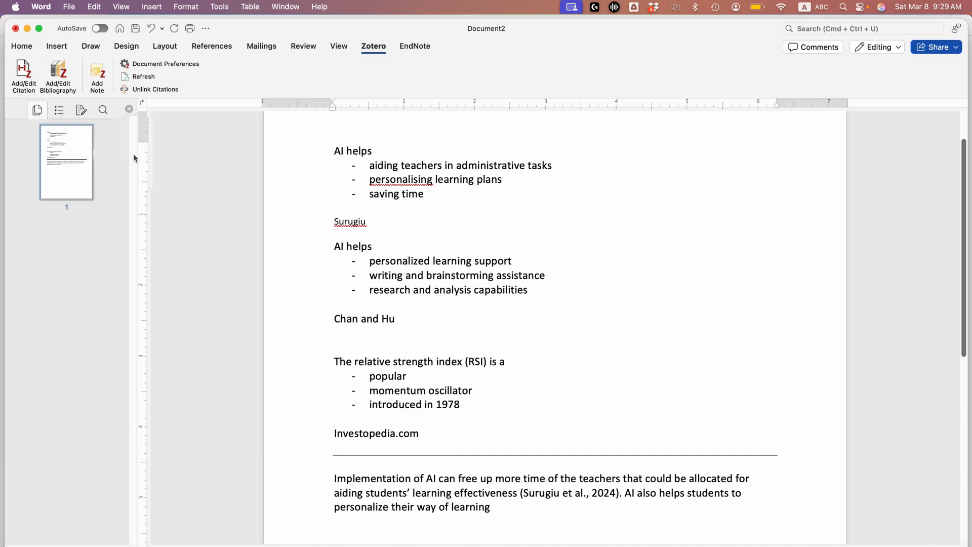
After "personalize their way of learning", start a Zotero citation with "Artificial Intelligence in Business Education: Benefits and Tools" as the first source.
{"action": "left_click", "coordinate": [23, 74]}
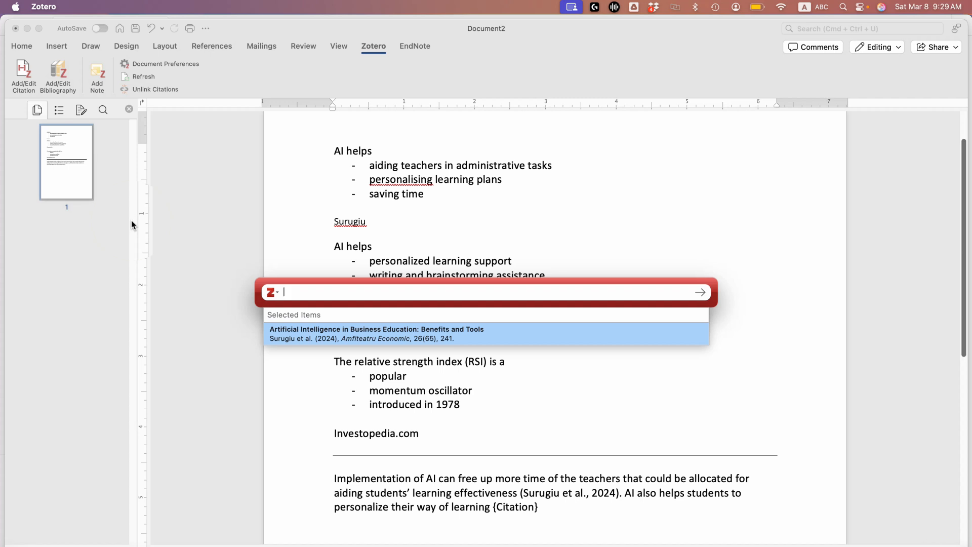
{"action": "type", "text": "suru"}
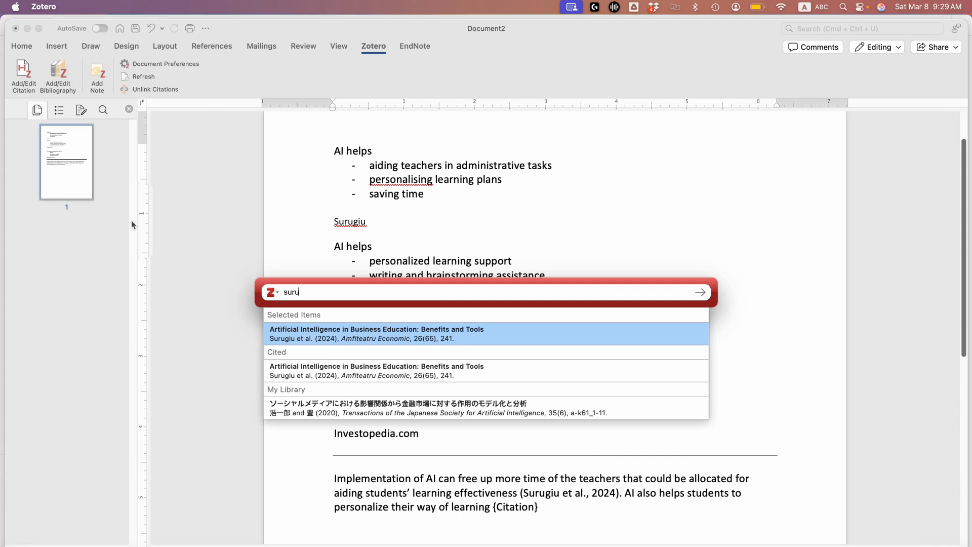
{"action": "left_click", "coordinate": [314, 334]}
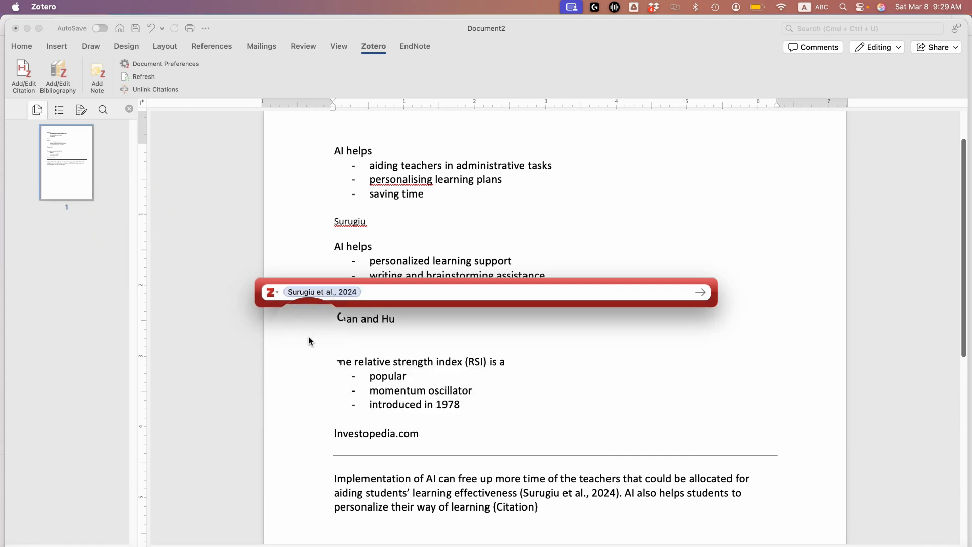
{"action": "type", "text": "chan"}
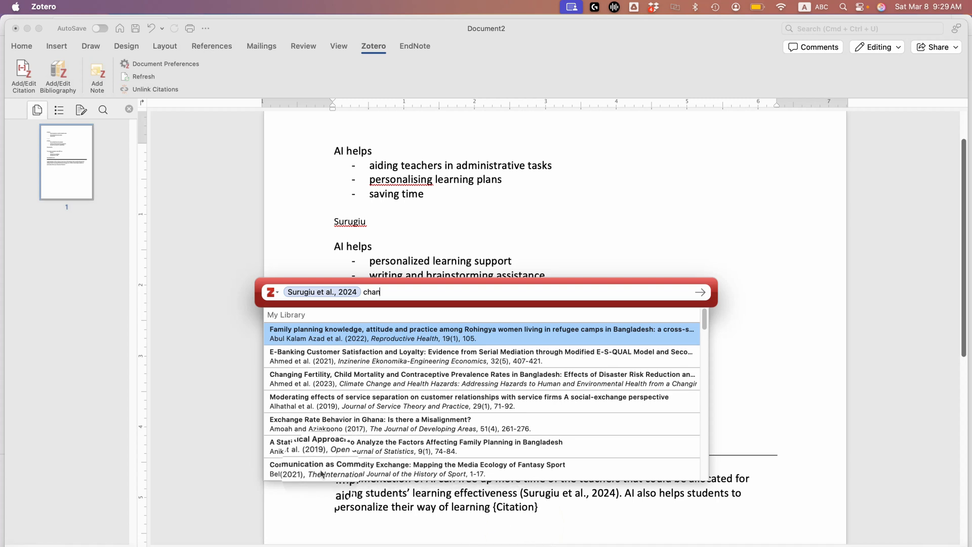
{"action": "type", "text": "hu"}
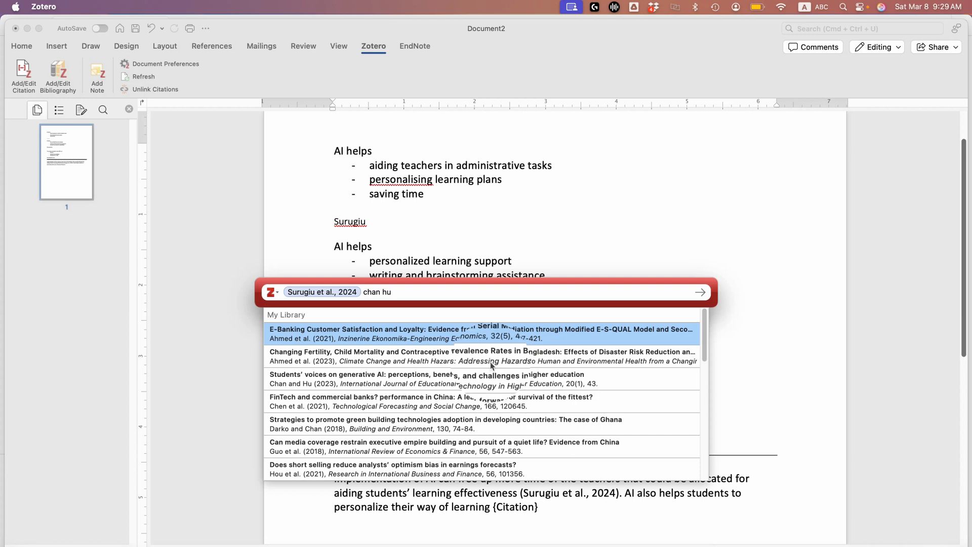
{"action": "left_click", "coordinate": [683, 546]}
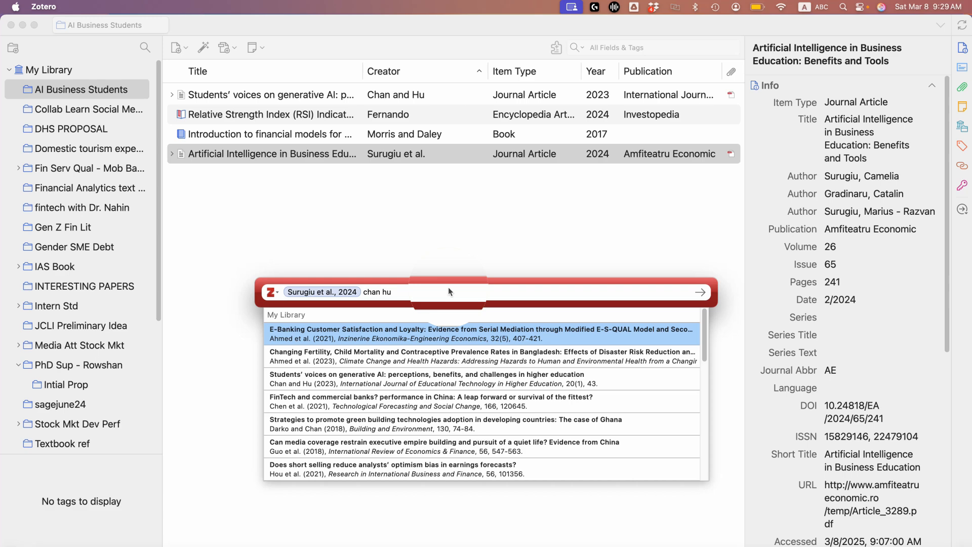
{"action": "key", "text": "BackSpace"}
{"action": "key", "text": "BackSpace"}
{"action": "key", "text": "BackSpace"}
{"action": "key", "text": "BackSpace"}
{"action": "key", "text": "BackSpace"}
{"action": "key", "text": "BackSpace"}
{"action": "key", "text": "BackSpace"}
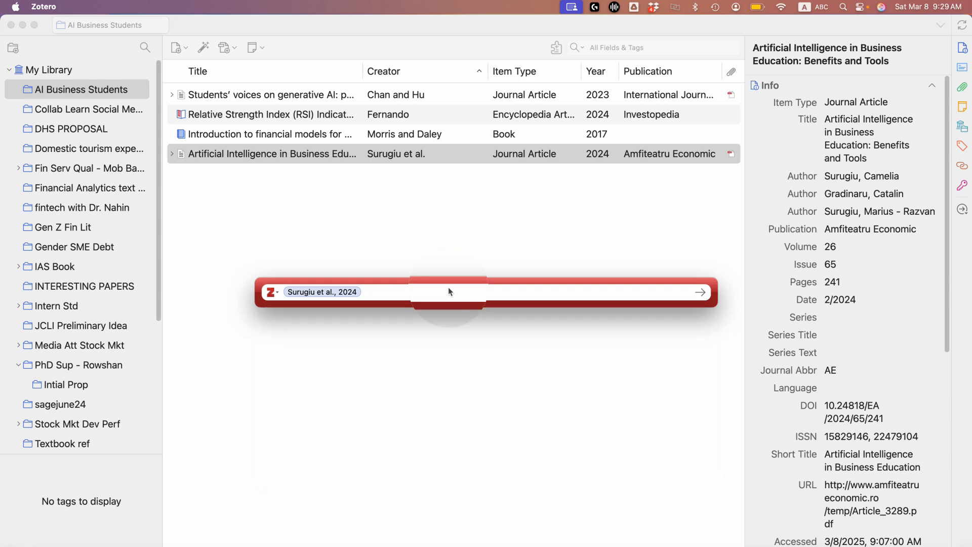
Add "Students' voices on generative AI: perceptions, benefits, and challenges in higher education" to the same citation and insert it.
{"action": "type", "text": "students"}
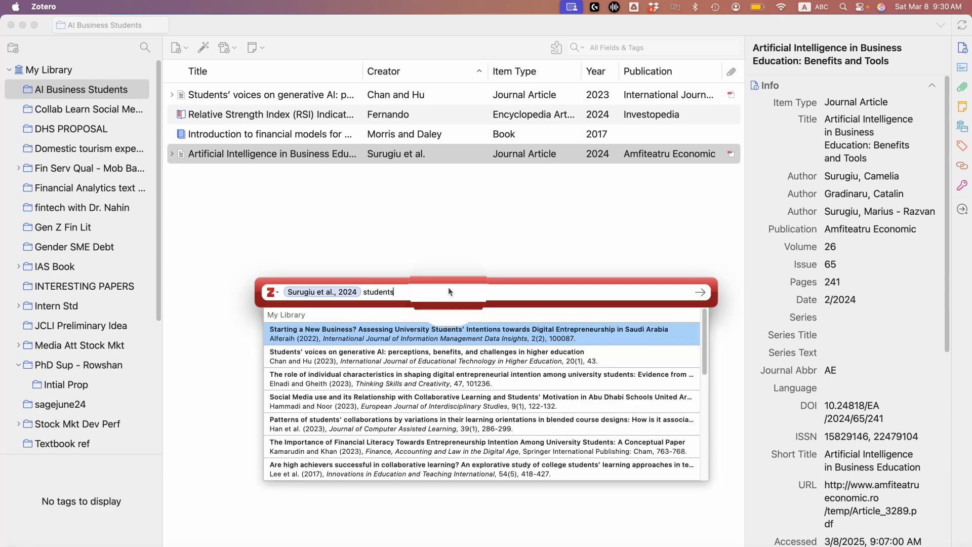
{"action": "type", "text": " voi"}
{"action": "left_click", "coordinate": [353, 338]}
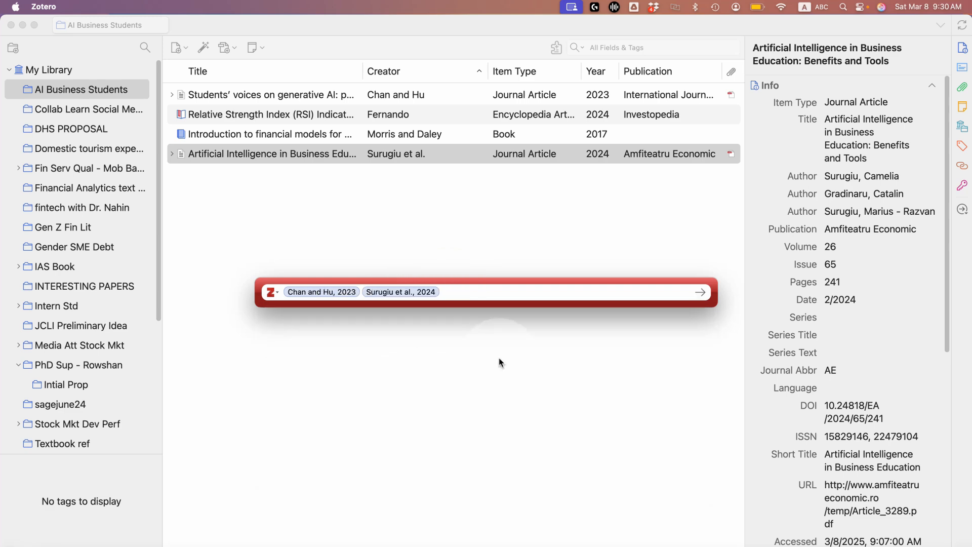
{"action": "key", "text": "Return"}
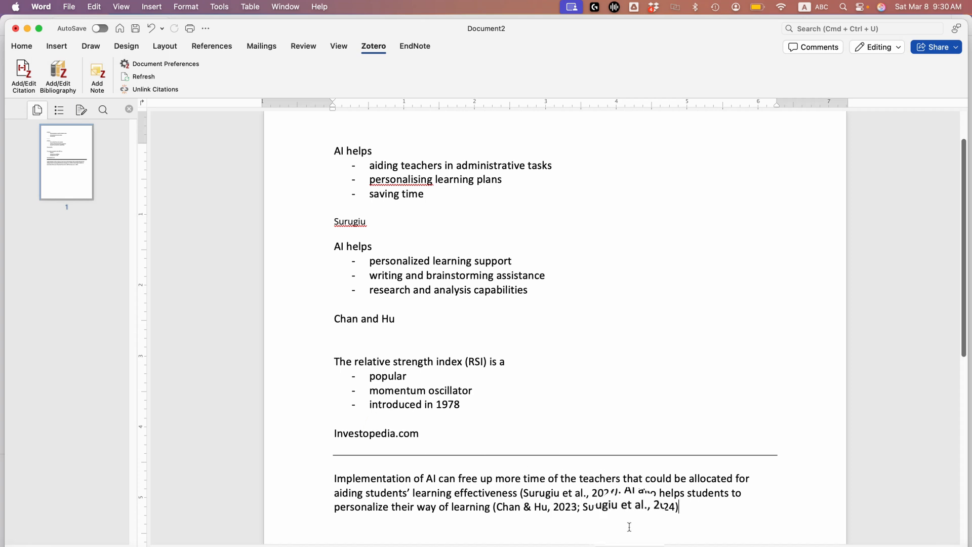
End the cited sentence with a period and continue with "In addition, students can save their time".
{"action": "scroll", "coordinate": [716, 508], "scroll_direction": "down", "scroll_amount": 2}
{"action": "scroll", "coordinate": [716, 507], "scroll_direction": "down", "scroll_amount": 1}
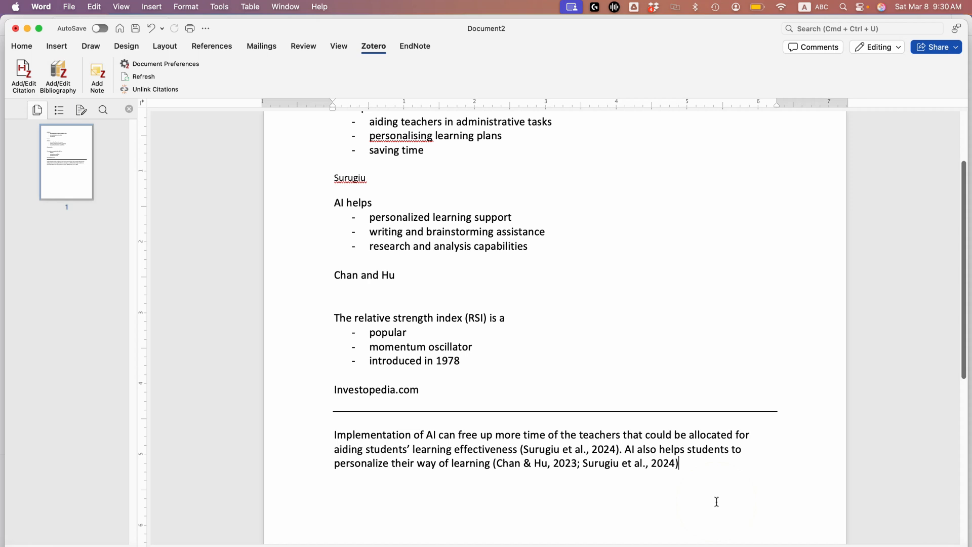
{"action": "type", "text": ". "}
{"action": "type", "text": "In additi"}
{"action": "type", "text": "on, st"}
{"action": "type", "text": "udents "}
{"action": "type", "text": "can save "}
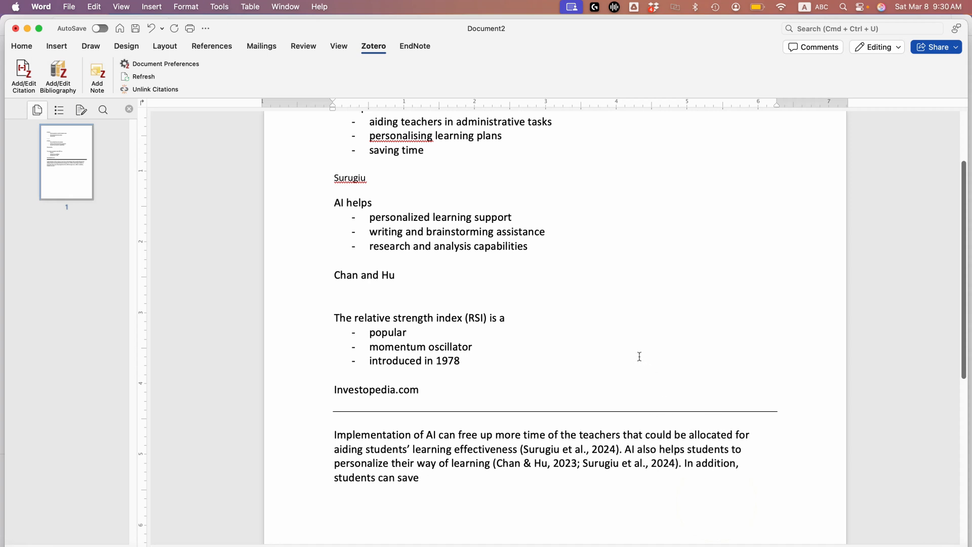
{"action": "type", "text": "their time"}
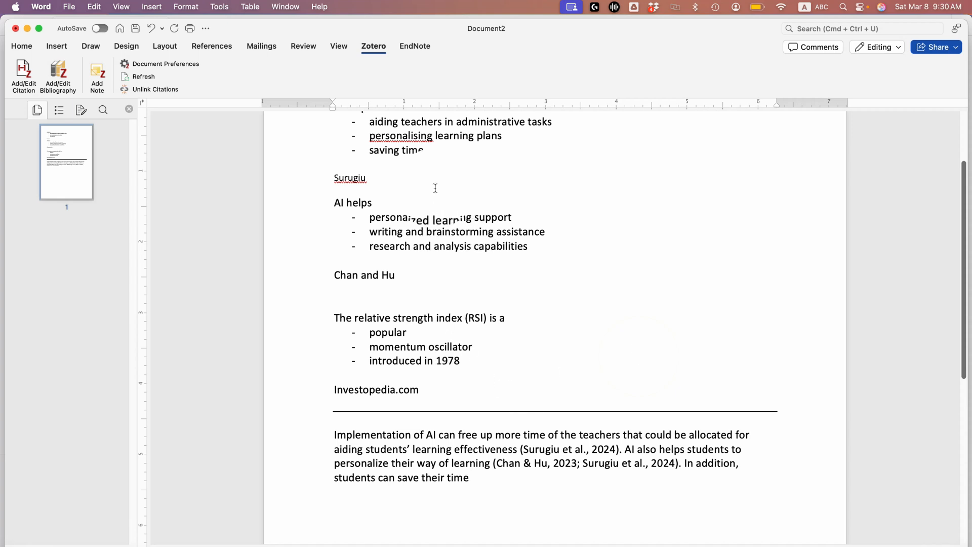
After "save their time", insert a Zotero citation for "Artificial Intelligence in Business Education: Benefits and Tools".
{"action": "left_click", "coordinate": [25, 87]}
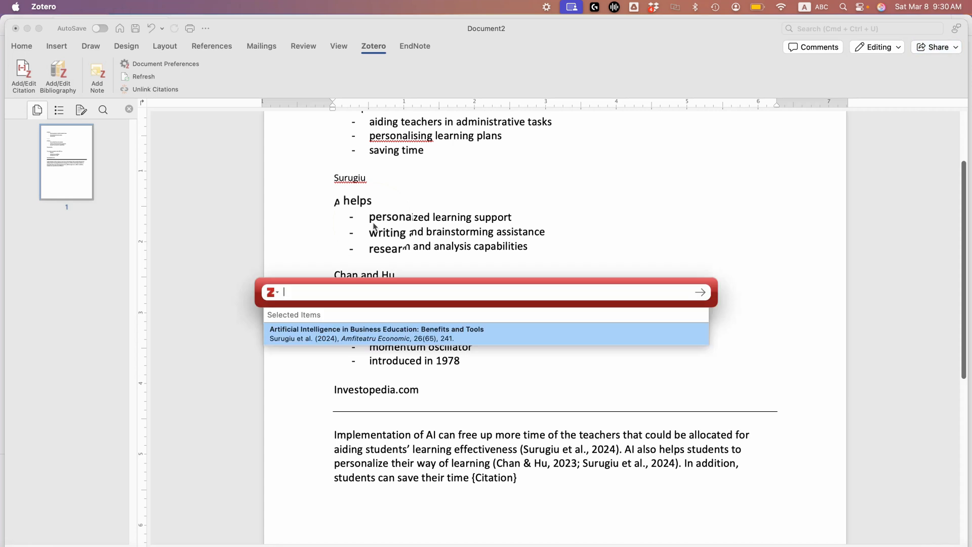
{"action": "type", "text": "suru"}
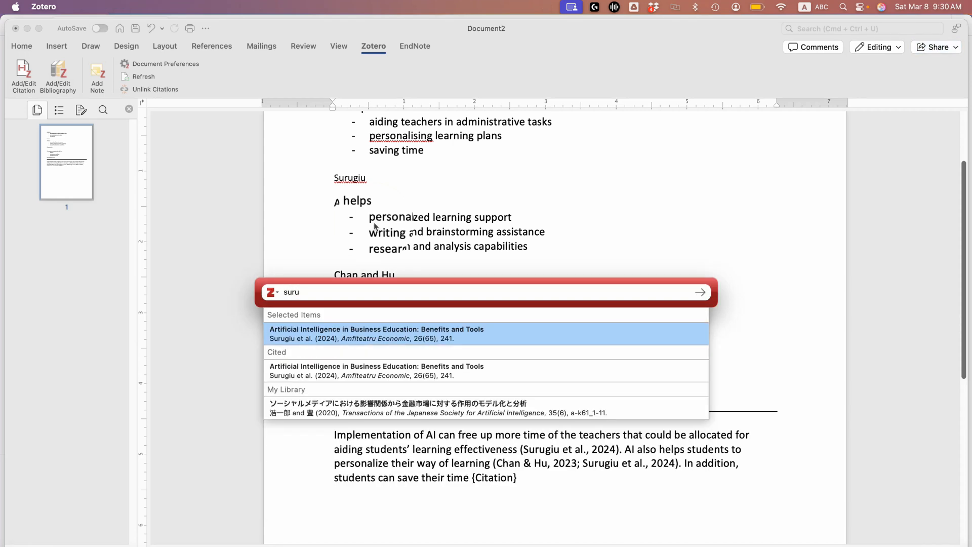
{"action": "left_click", "coordinate": [326, 332]}
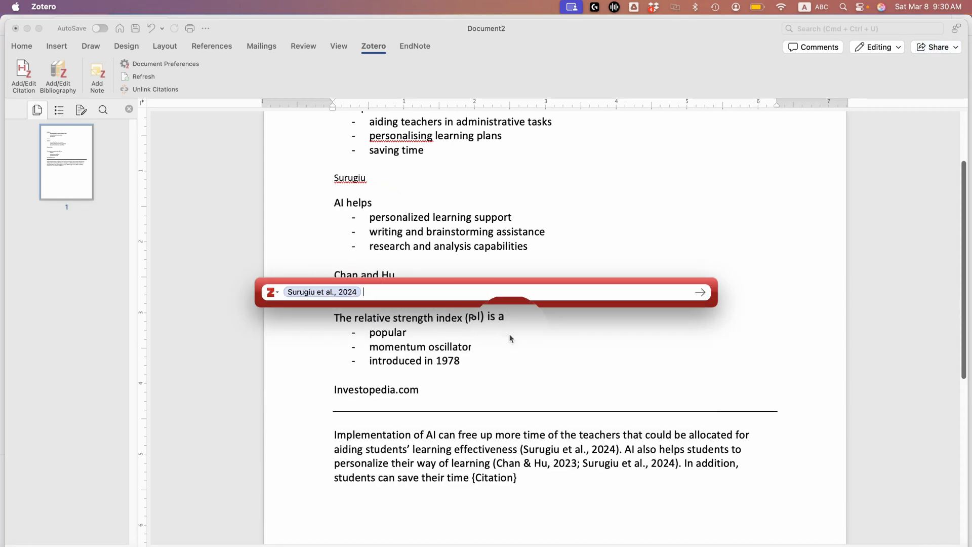
{"action": "key", "text": "Return"}
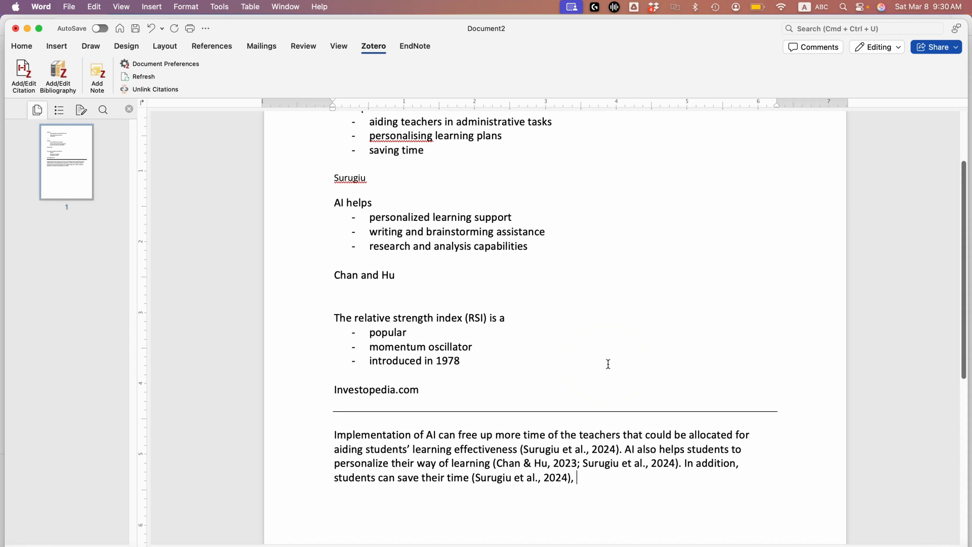
Continue the sentence after the citation with ", and assist in writing and brainstorming as well as research and analysis".
{"action": "type", "text": "ans writing and brainstorming"}
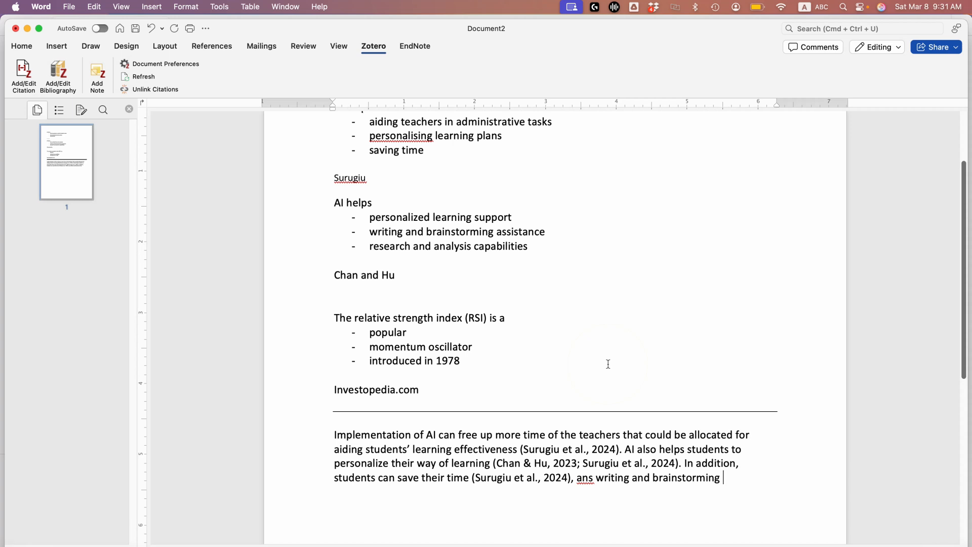
{"action": "double_click", "coordinate": [589, 476]}
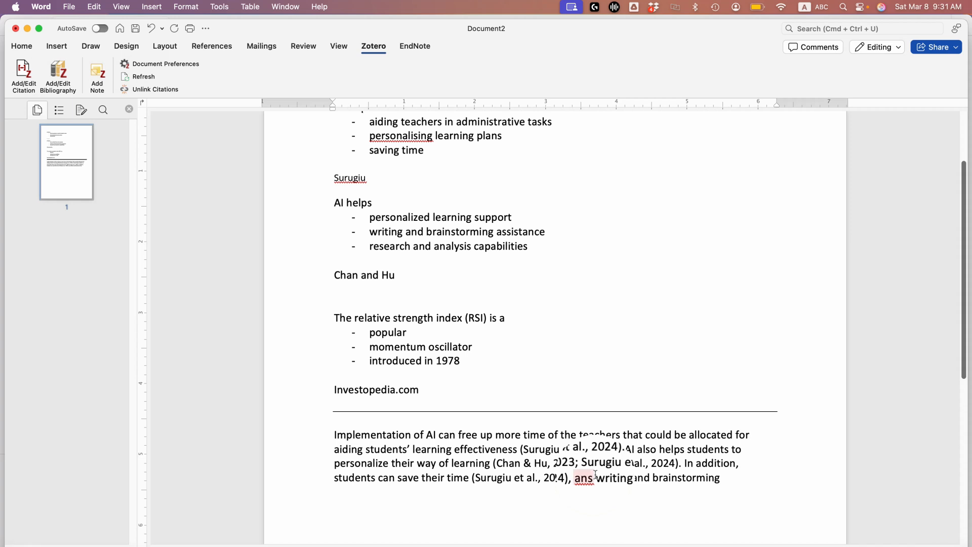
{"action": "type", "text": "and"}
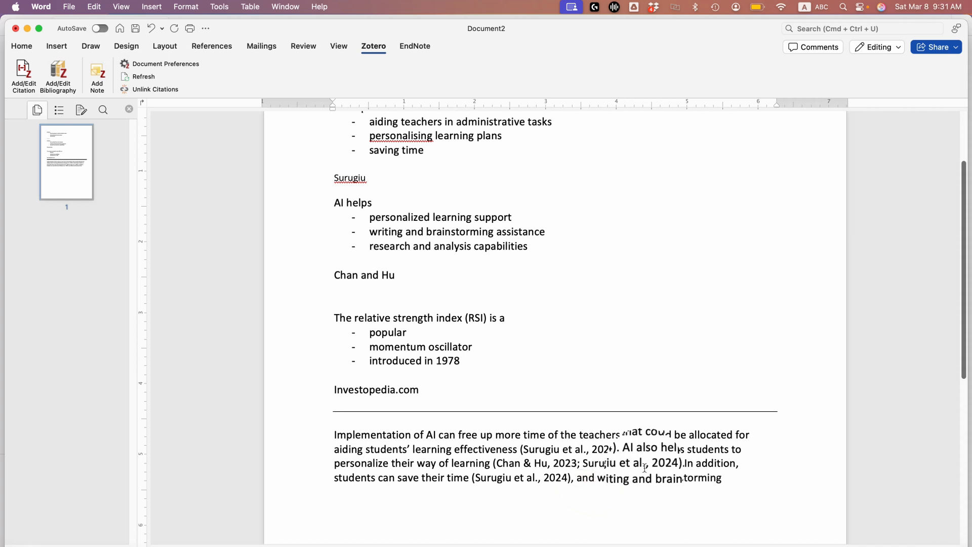
{"action": "type", "text": " assist"}
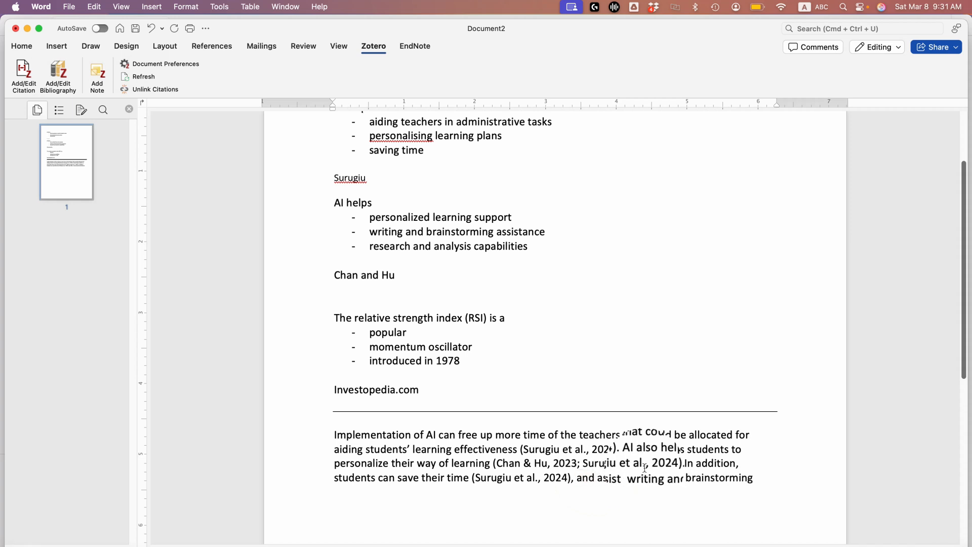
{"action": "type", "text": " in"}
{"action": "left_click", "coordinate": [775, 478]}
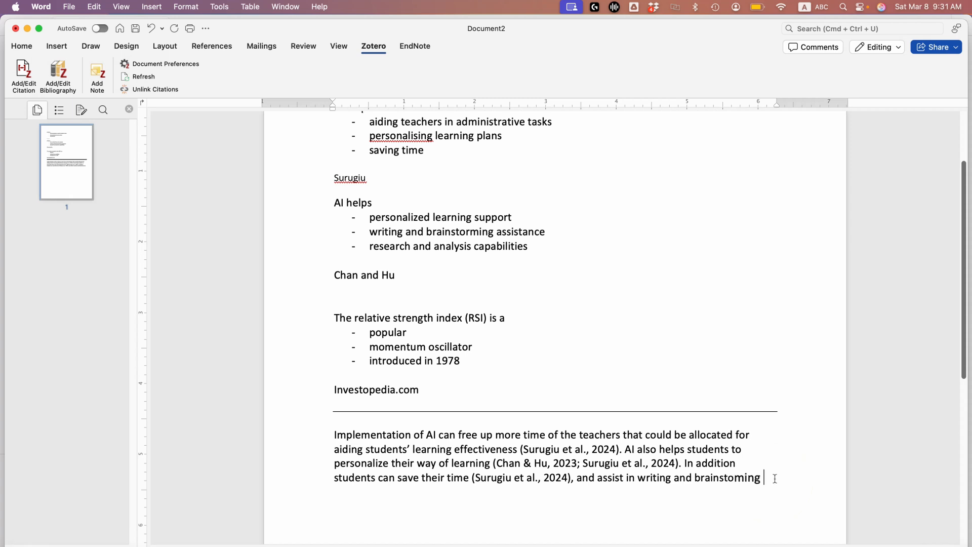
{"action": "type", "text": "a wel"}
{"action": "type", "text": "l as"}
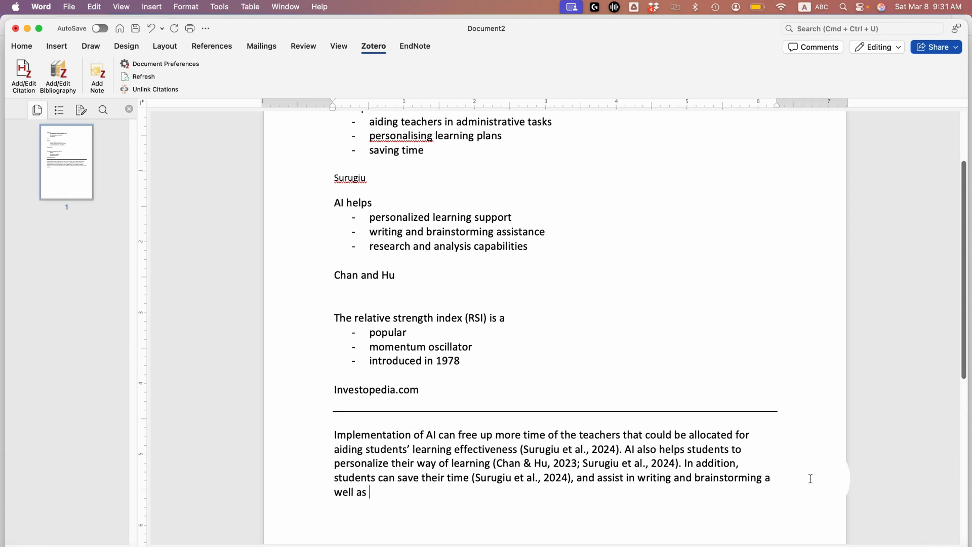
{"action": "type", "text": "research and anal"}
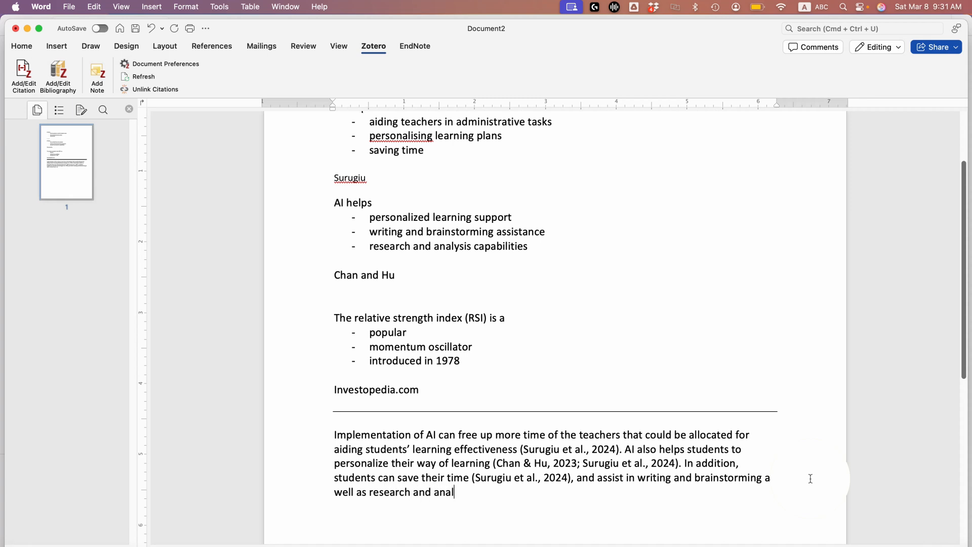
{"action": "type", "text": "ysis"}
After "research and analysis", cite "Students' voices on generative AI: perceptions, benefits, and challenges in higher education" and end the sentence with a period.
{"action": "left_click", "coordinate": [25, 71]}
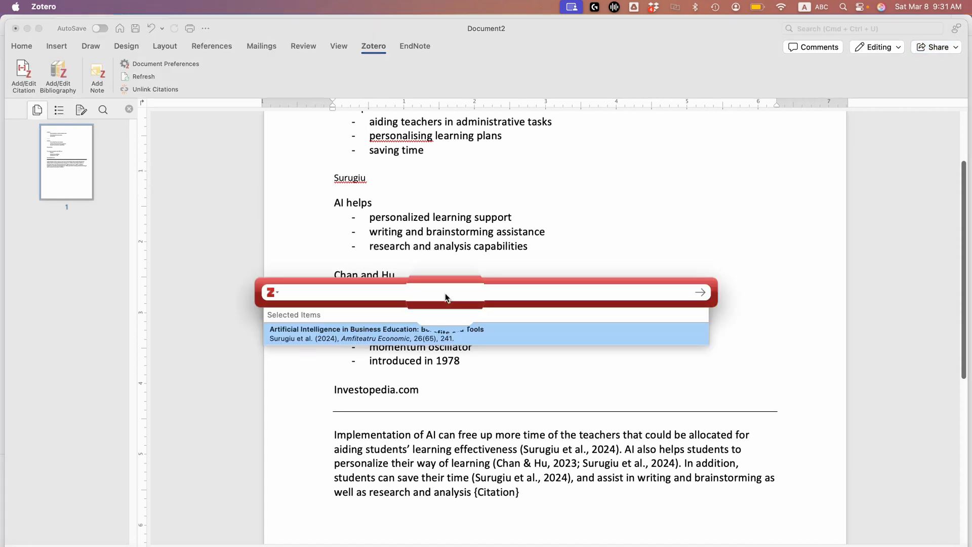
{"action": "type", "text": "chan"}
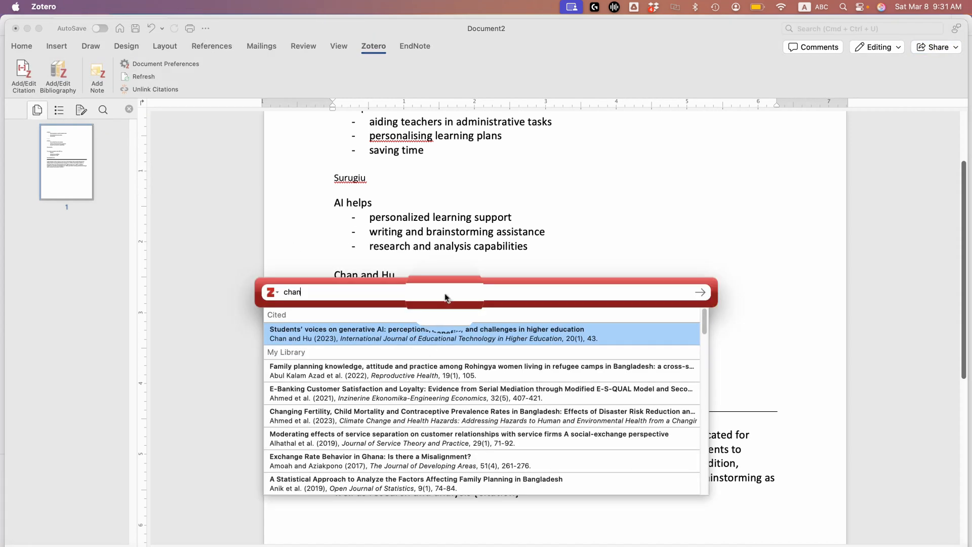
{"action": "left_click", "coordinate": [355, 339]}
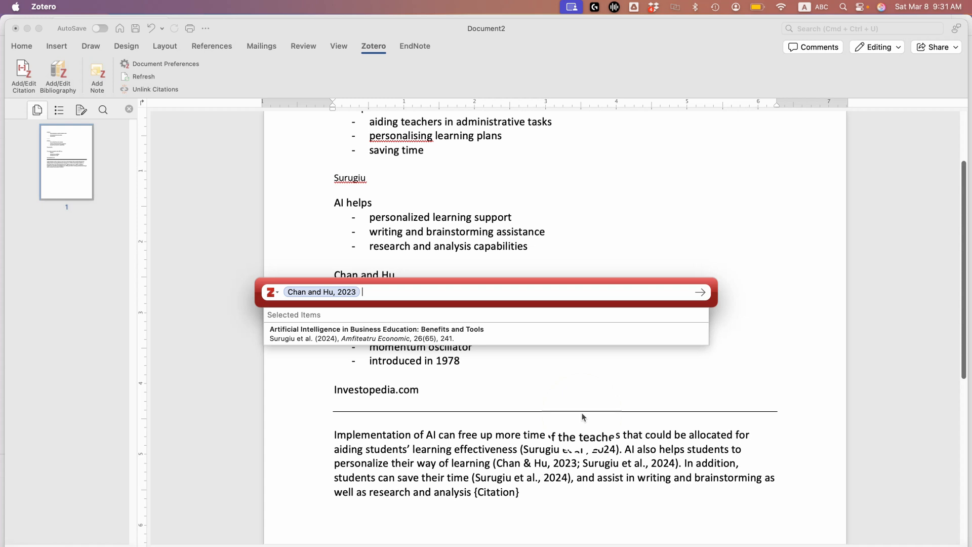
{"action": "key", "text": "Return"}
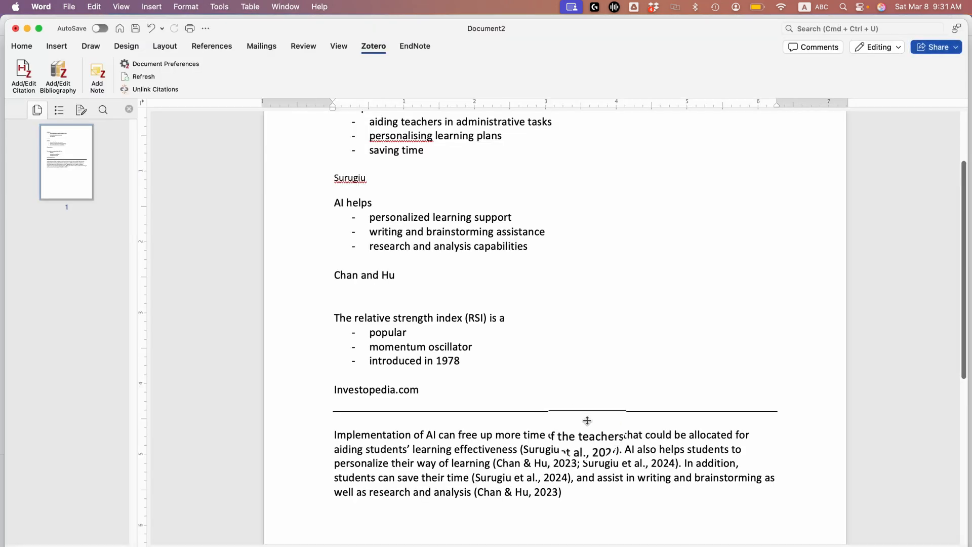
{"action": "type", "text": "."}
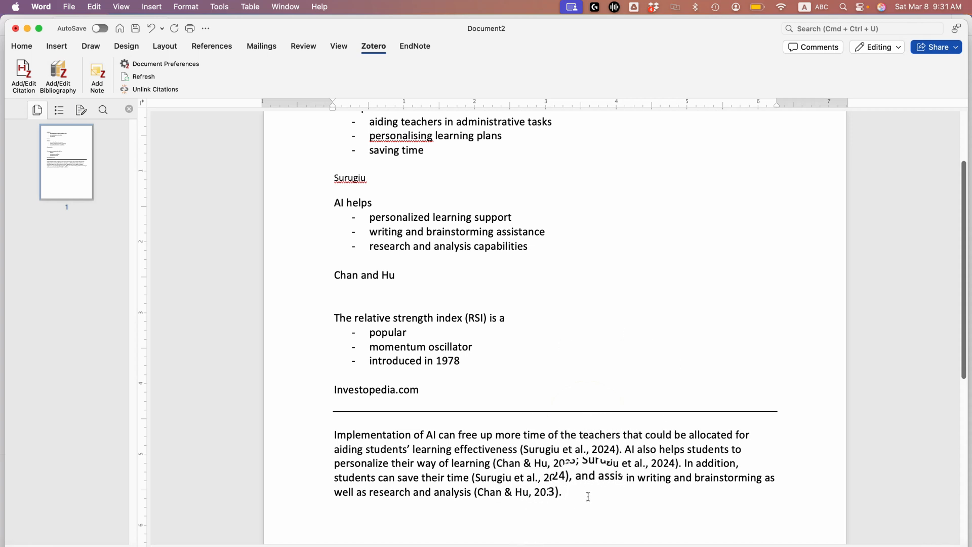
{"action": "key", "text": "BackSpace"}
Start a new paragraph below the AI paragraph, separated by a blank line, with "RSI, the Relative Strength Index".
{"action": "scroll", "coordinate": [603, 483], "scroll_direction": "down", "scroll_amount": 3}
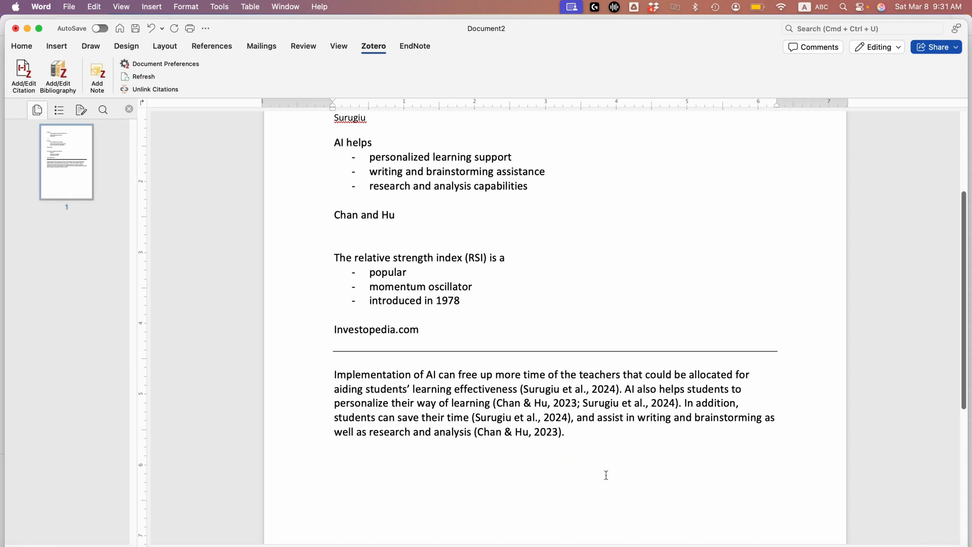
{"action": "key", "text": "Return"}
{"action": "key", "text": "Return"}
{"action": "type", "text": "RSI,"}
{"action": "type", "text": "the Rela"}
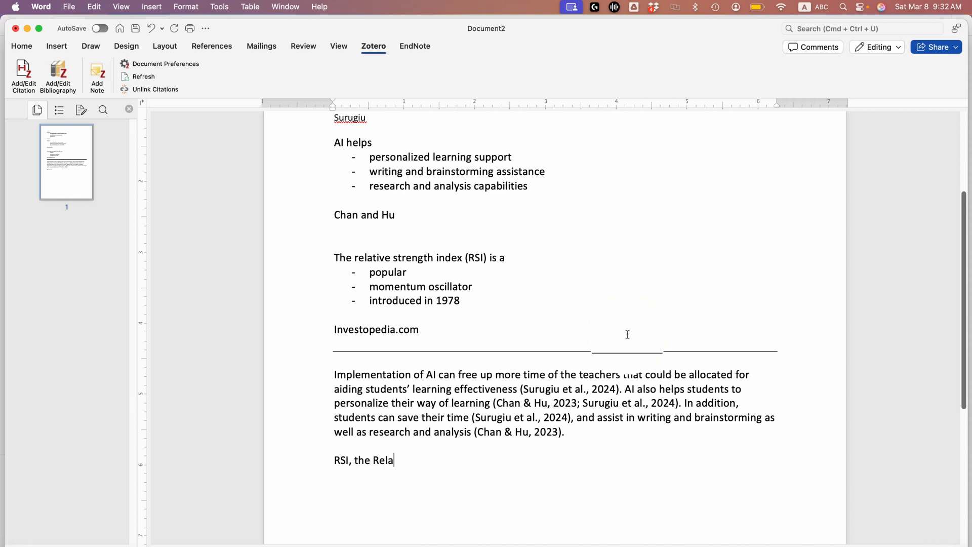
{"action": "type", "text": "tivew Strength Index"}
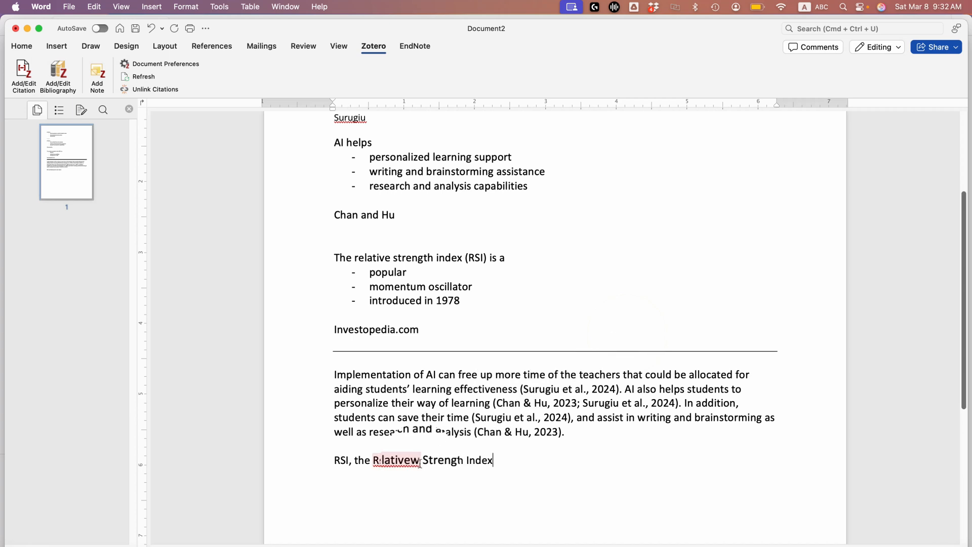
{"action": "key", "text": "BackSpace"}
{"action": "left_click", "coordinate": [547, 460]}
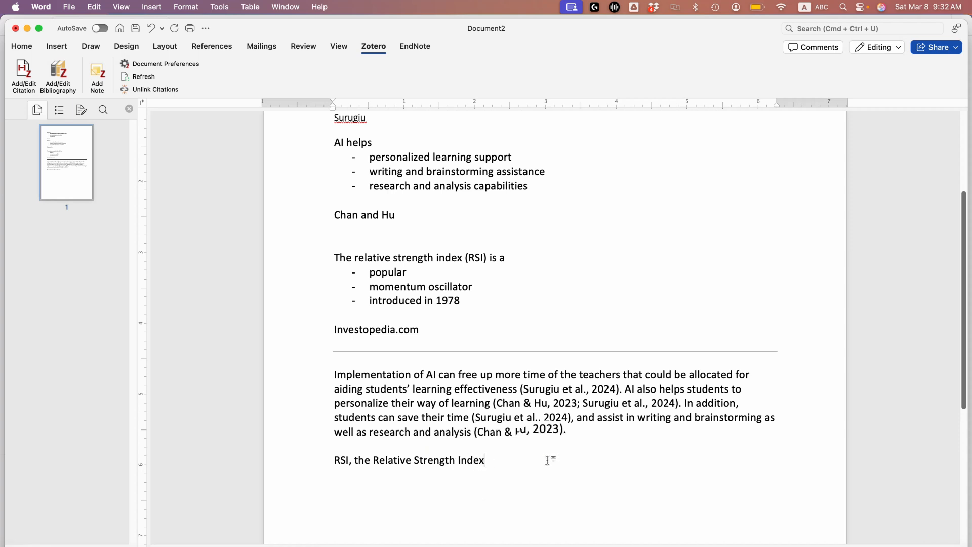
Continue the RSI sentence with ", is a momentum oscillator that was introduced in 1978, is very popular".
{"action": "type", "text": ", is a momentum oscillator,"}
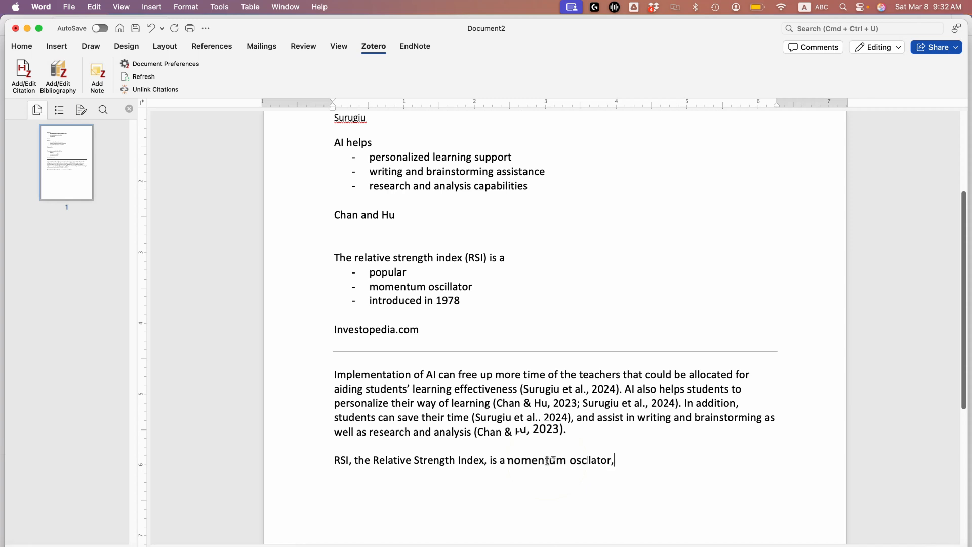
{"action": "key", "text": "BackSpace"}
{"action": "type", "text": "that was introduced "}
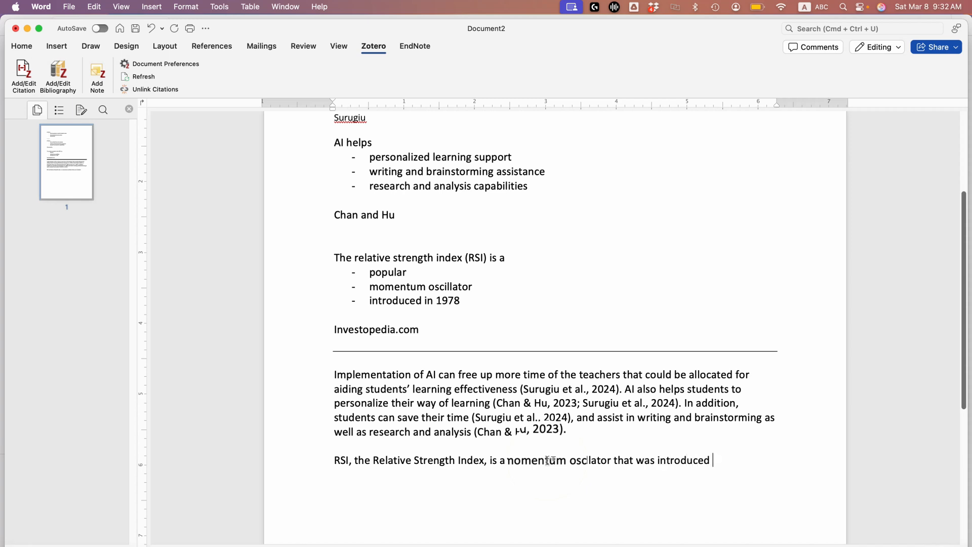
{"action": "type", "text": "in 1978"}
{"action": "type", "text": ", is very popular"}
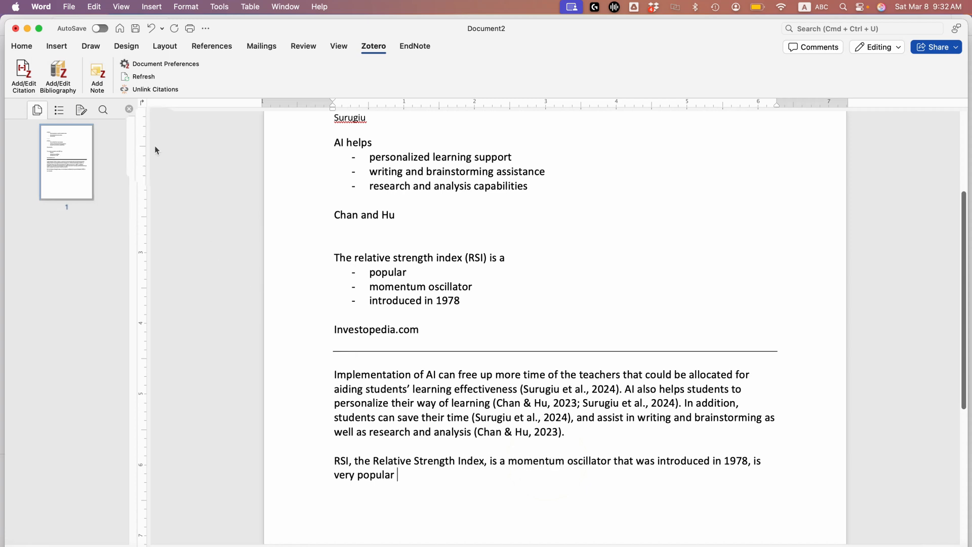
After "very popular", insert a Zotero citation for the Investopedia entry "Relative Strength Index (RSI) Indicator Explained With Formula".
{"action": "left_click", "coordinate": [24, 73]}
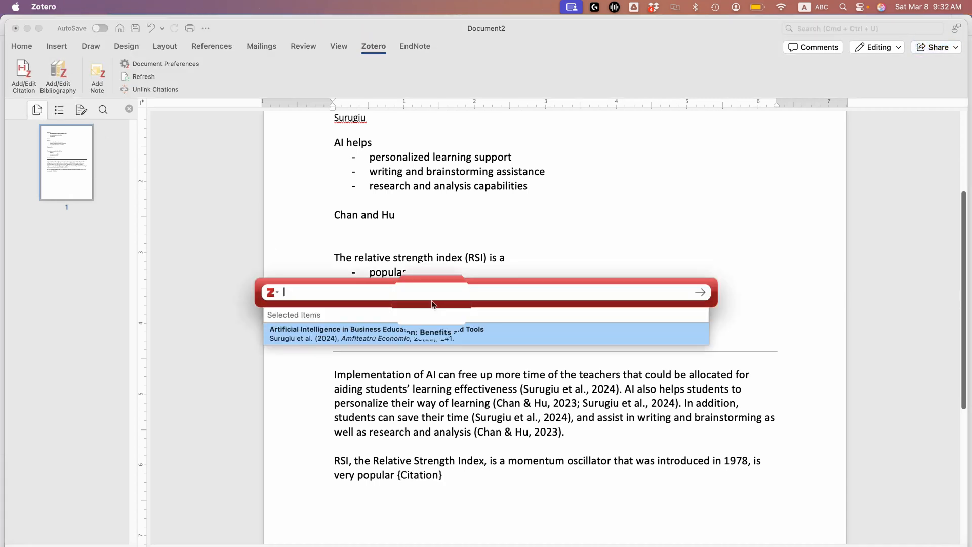
{"action": "type", "text": "invest"}
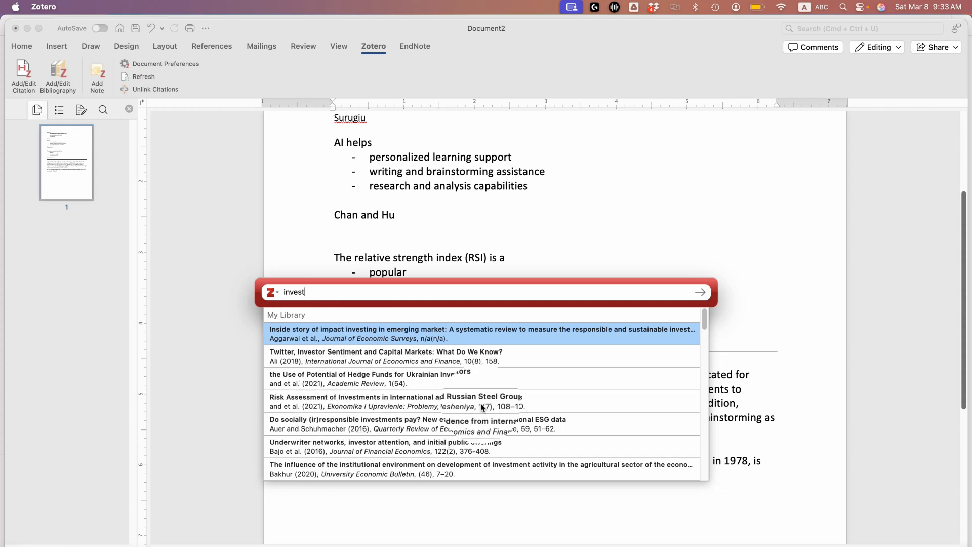
{"action": "type", "text": "ope"}
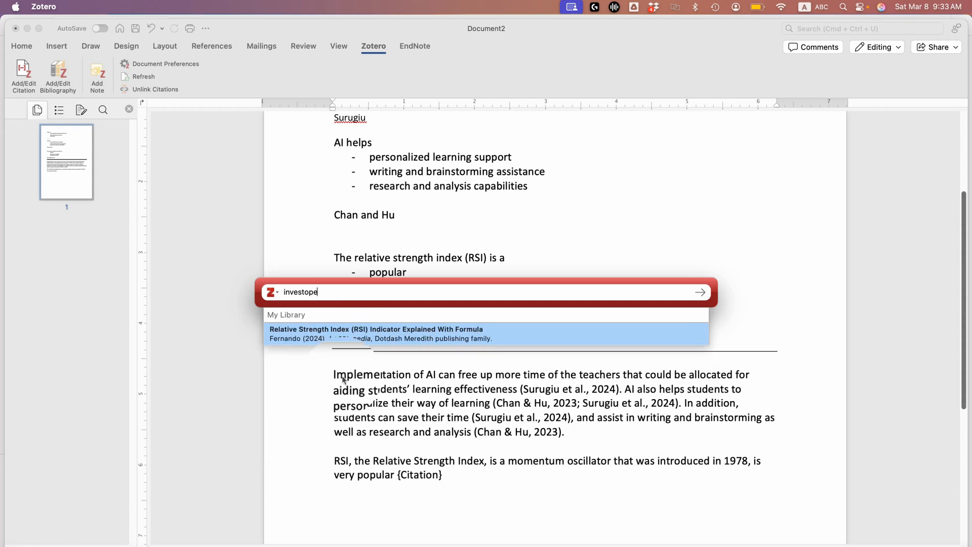
{"action": "left_click", "coordinate": [354, 338]}
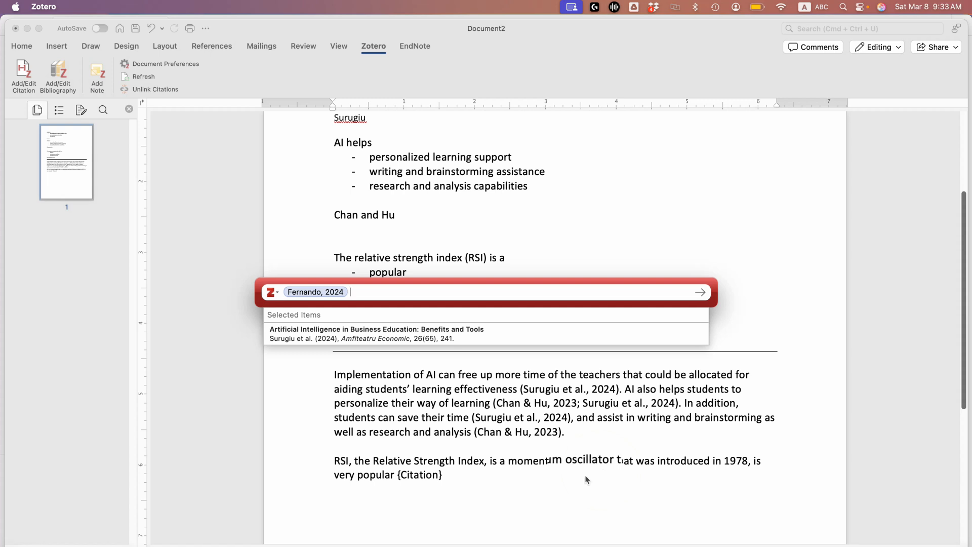
{"action": "key", "text": "Return"}
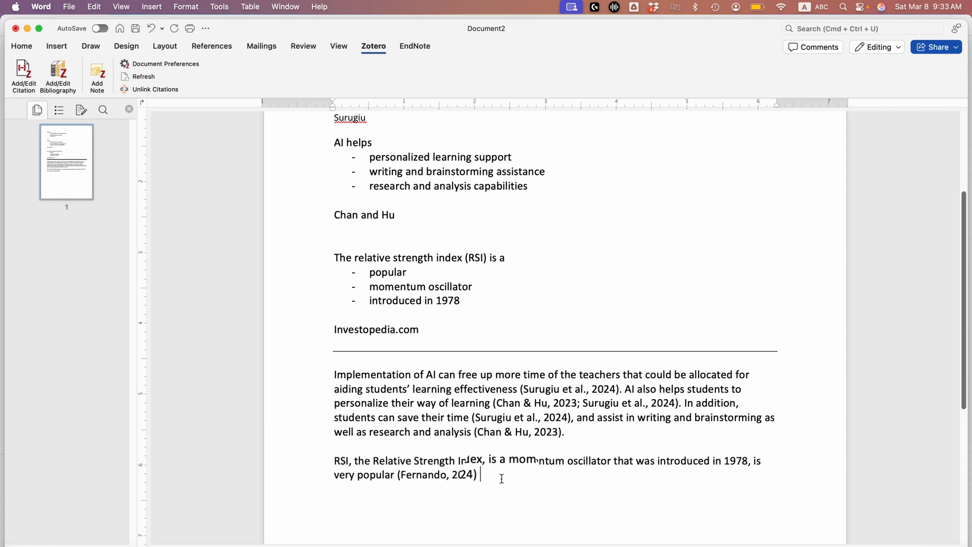
Complete the RSI sentence after the citation with "among the capital market analysts.".
{"action": "type", "text": "among the "}
{"action": "type", "text": "co"}
{"action": "key", "text": "BackSpace"}
{"action": "key", "text": "BackSpace"}
{"action": "type", "text": "capital market "}
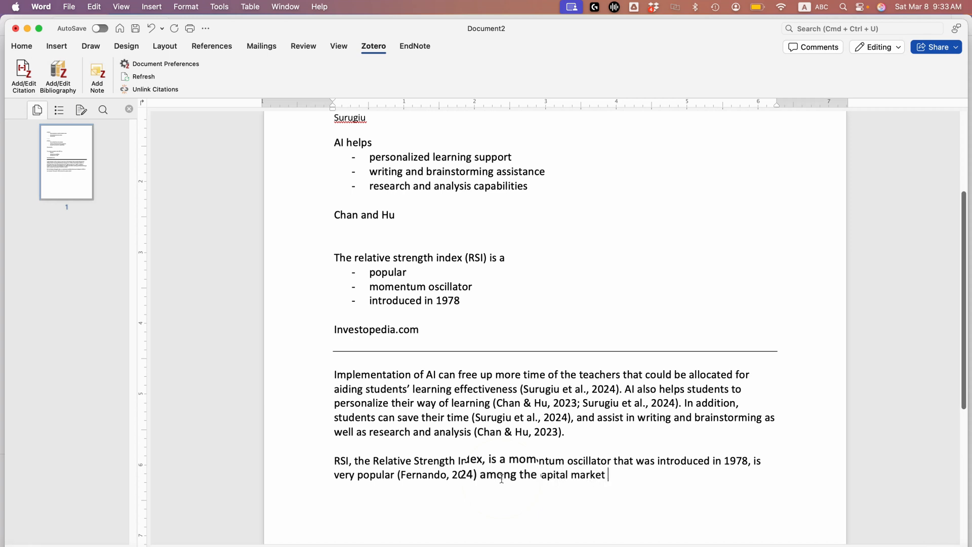
{"action": "type", "text": "analysts."}
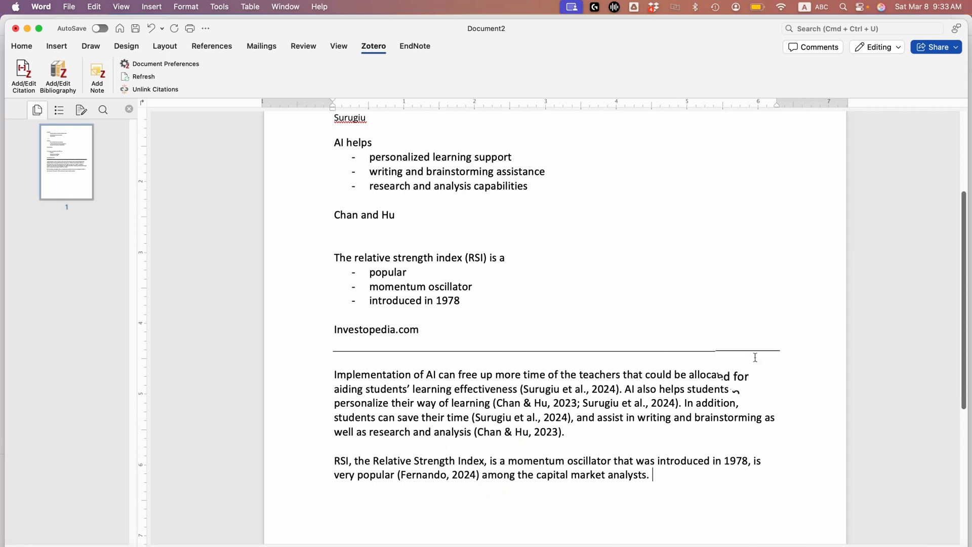
Delete the source notes above the written paragraphs together with the horizontal divider line.
{"action": "left_click_drag", "start_coordinate": [603, 324], "coordinate": [317, 191]}
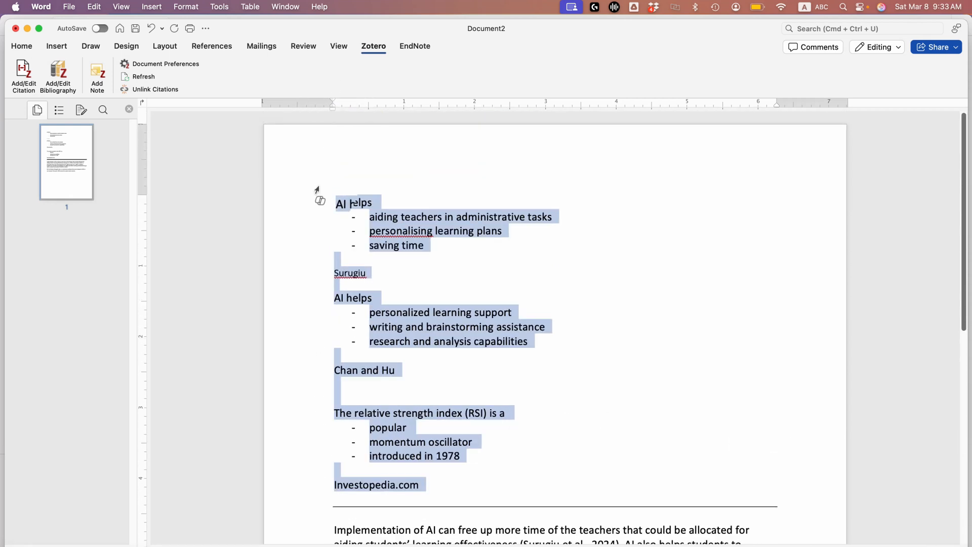
{"action": "key", "text": "BackSpace"}
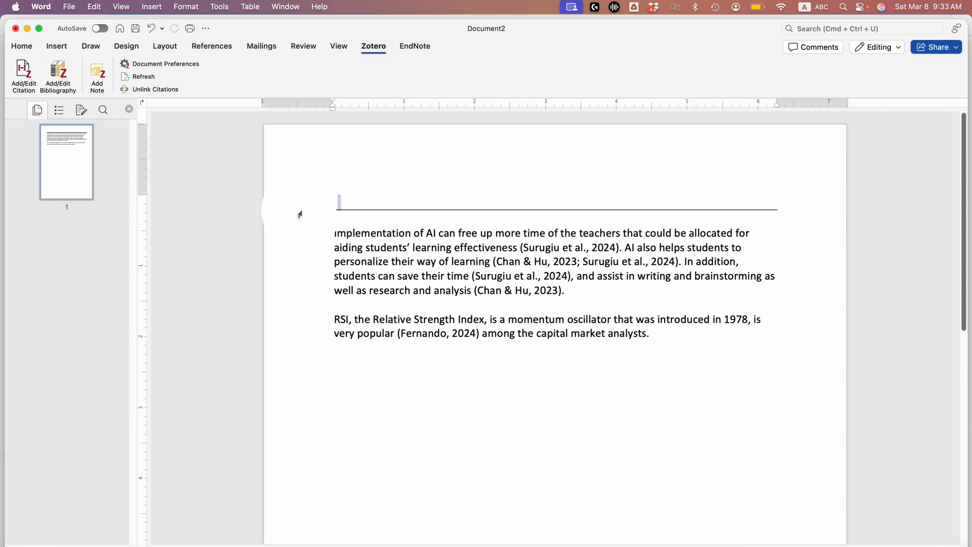
{"action": "key", "text": "BackSpace"}
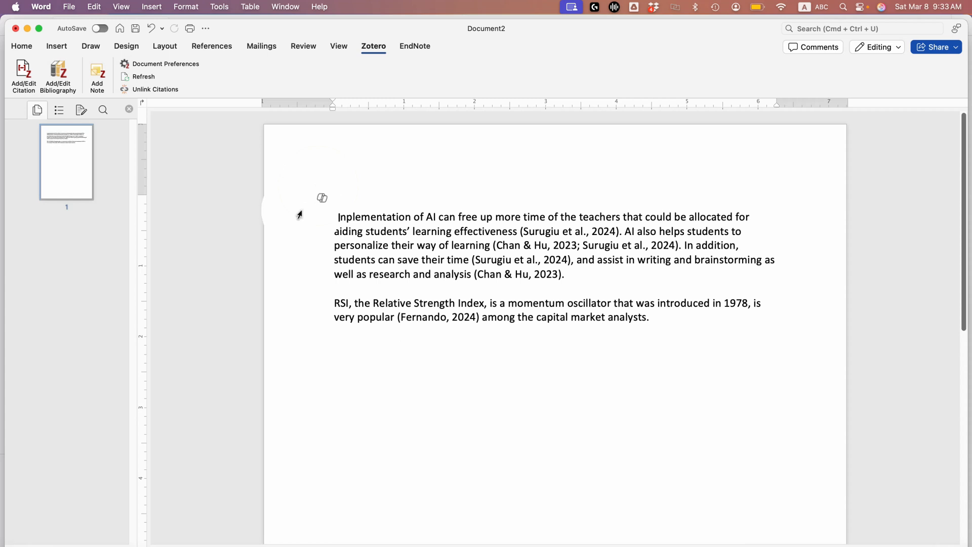
Insert the Zotero bibliography below the RSI paragraph and head it "Reference", with blank space above the heading.
{"action": "left_click", "coordinate": [679, 322]}
{"action": "key", "text": "Return"}
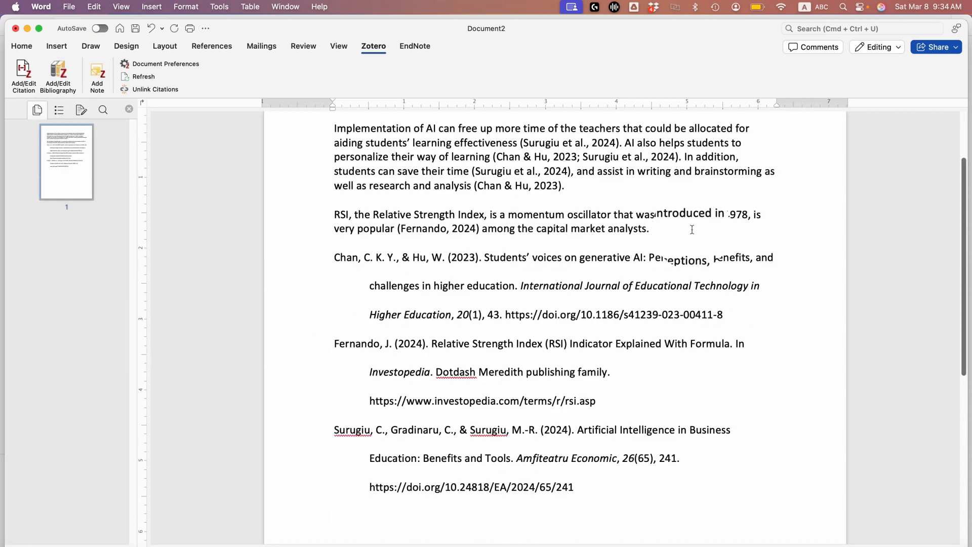
{"action": "key", "text": "Return"}
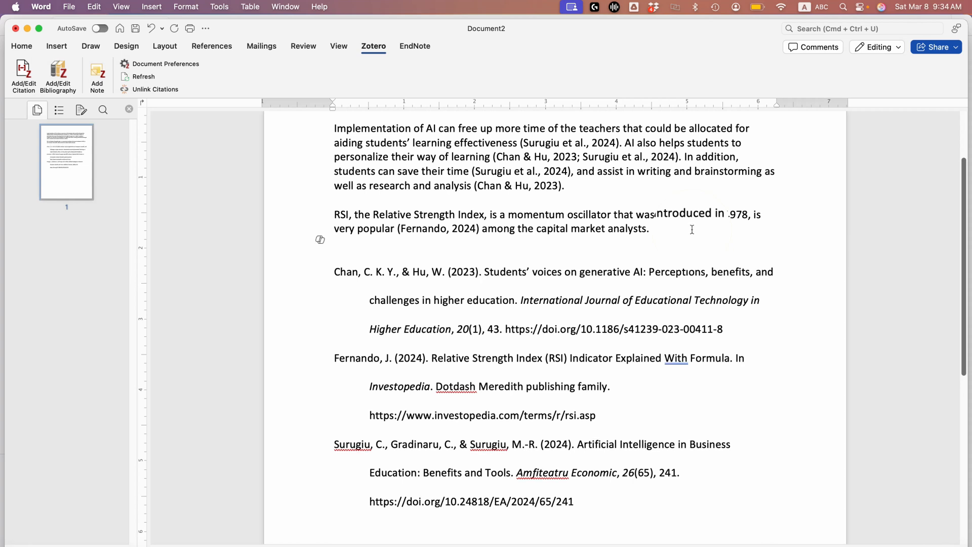
{"action": "key", "text": "Return"}
{"action": "type", "text": "Refre"}
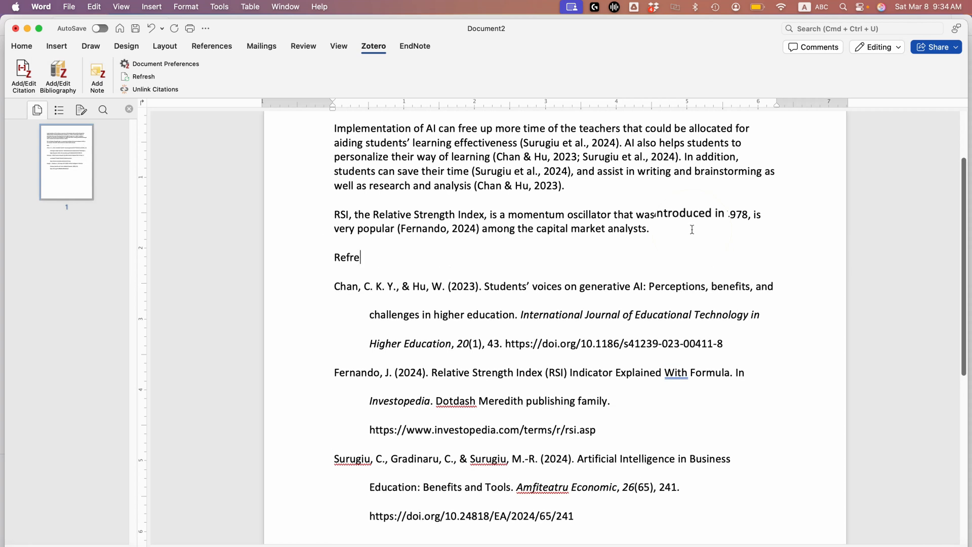
{"action": "key", "text": "BackSpace"}
{"action": "key", "text": "BackSpace"}
{"action": "type", "text": "erences"}
{"action": "key", "text": "BackSpace"}
{"action": "left_click", "coordinate": [661, 227]}
{"action": "key", "text": "Return"}
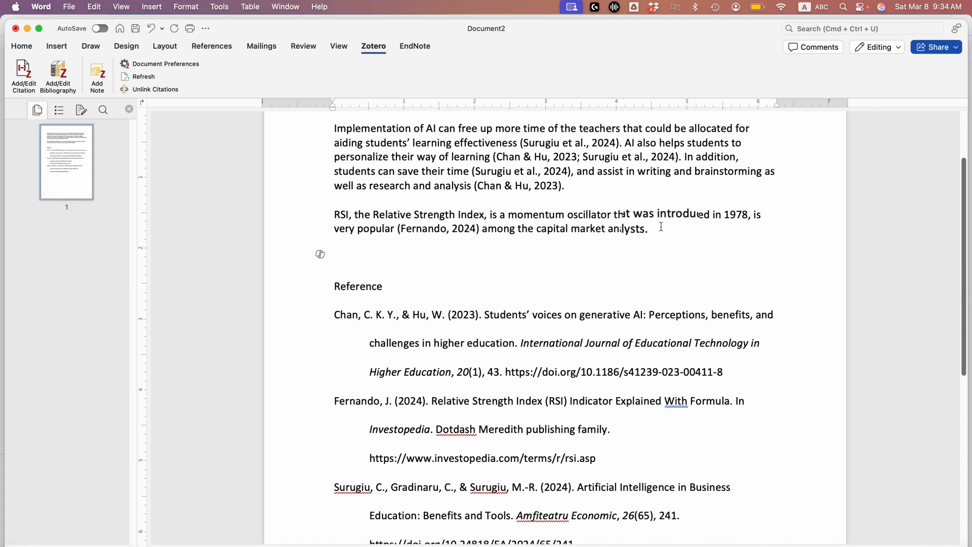
Justify the bibliography entries under the "Reference" heading.
{"action": "scroll", "coordinate": [559, 395], "scroll_direction": "down", "scroll_amount": 1}
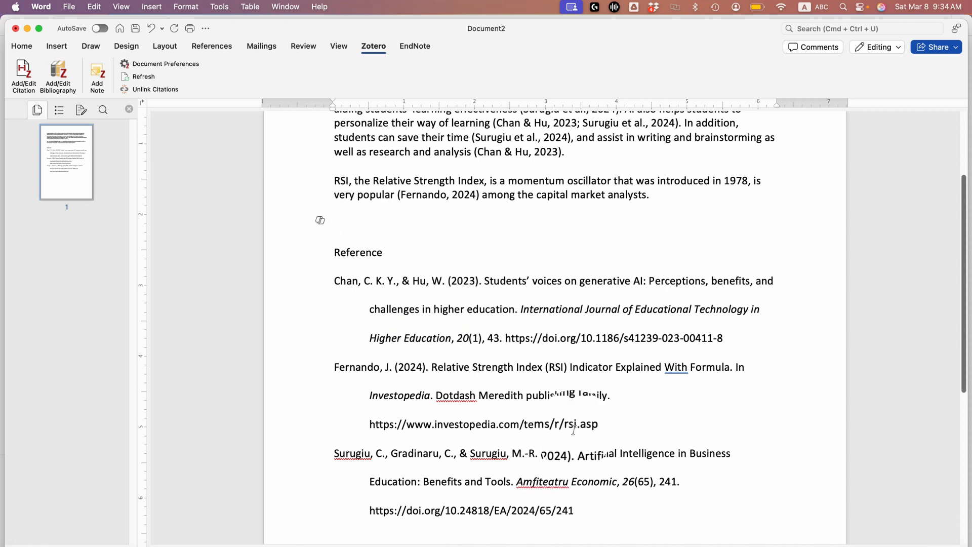
{"action": "left_click_drag", "start_coordinate": [659, 512], "coordinate": [264, 261]}
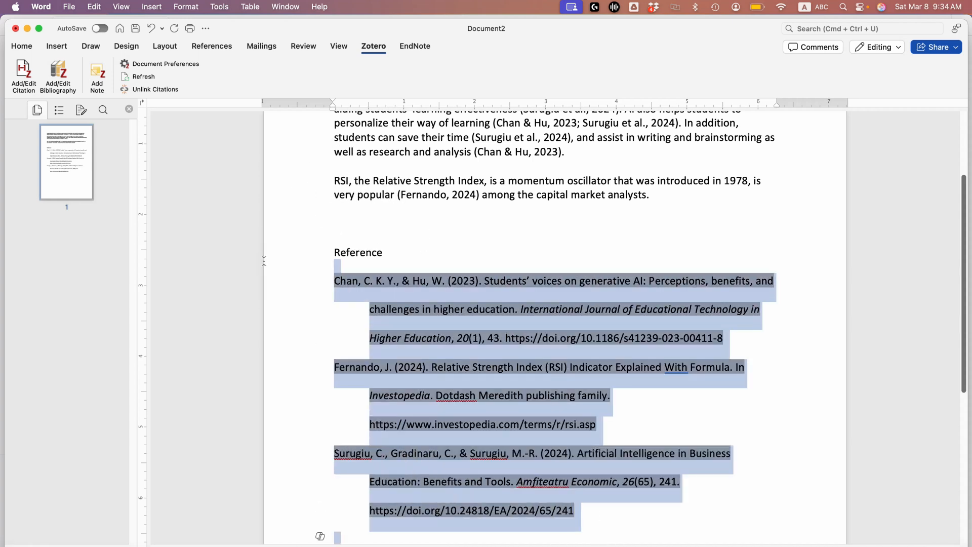
{"action": "left_click", "coordinate": [22, 46]}
{"action": "left_click", "coordinate": [306, 88]}
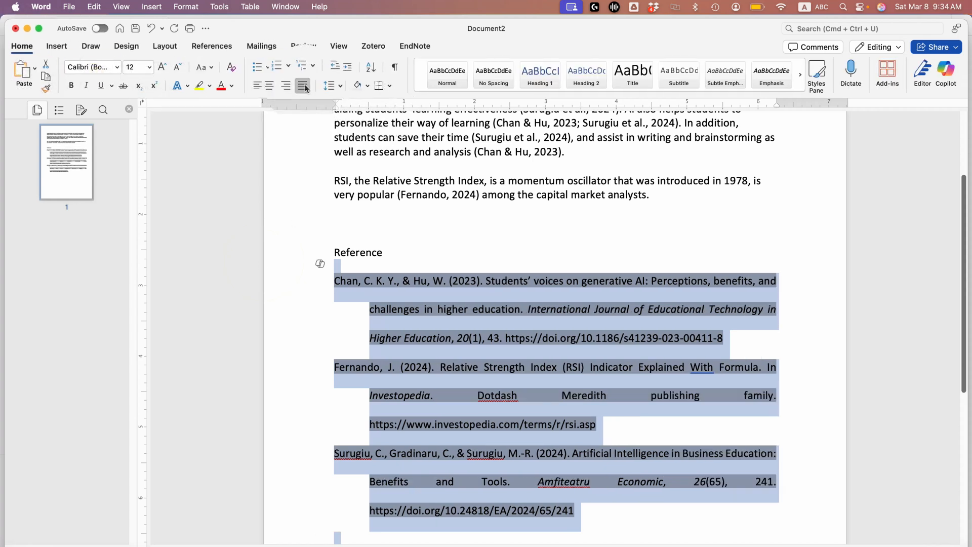
{"action": "left_click", "coordinate": [615, 248]}
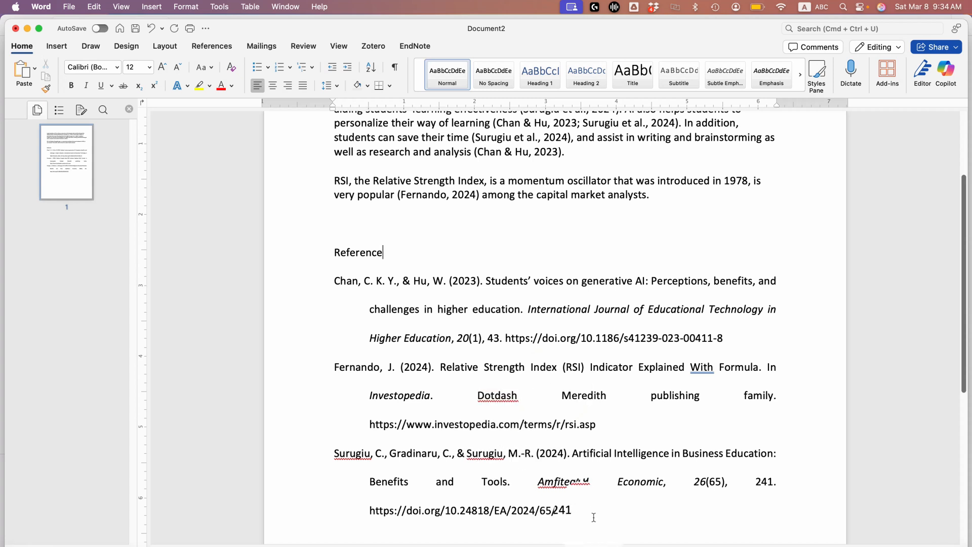
Set the line spacing of all bibliography entries to single.
{"action": "left_click_drag", "start_coordinate": [594, 517], "coordinate": [304, 282]}
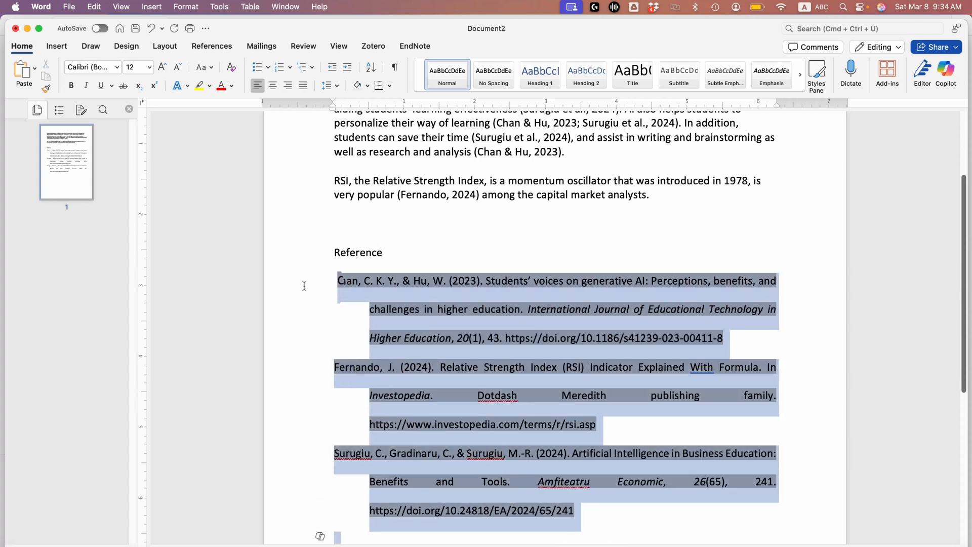
{"action": "left_click", "coordinate": [337, 87]}
{"action": "left_click", "coordinate": [335, 99]}
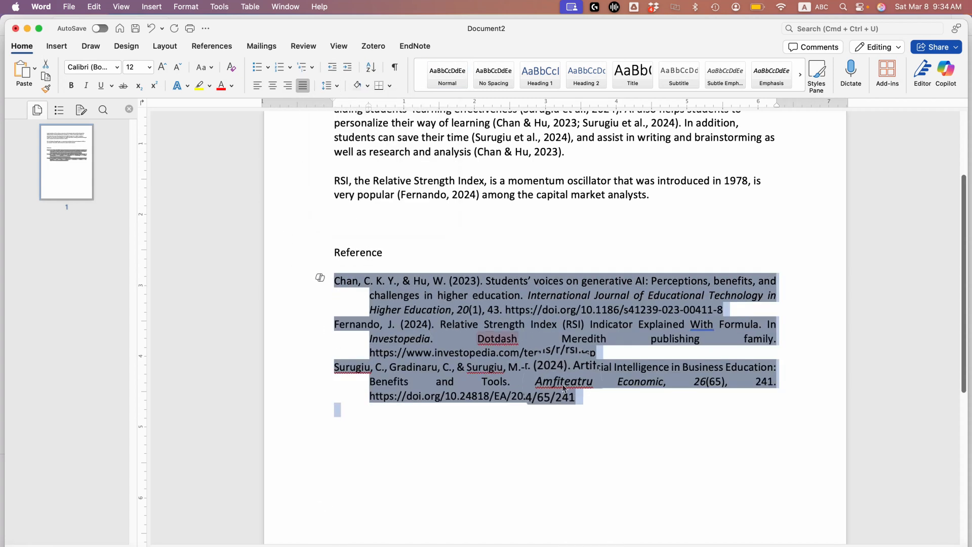
Compare left and justified alignment on the bibliography entries and leave them left-aligned.
{"action": "left_click", "coordinate": [636, 430]}
{"action": "left_click_drag", "start_coordinate": [581, 397], "coordinate": [330, 284]}
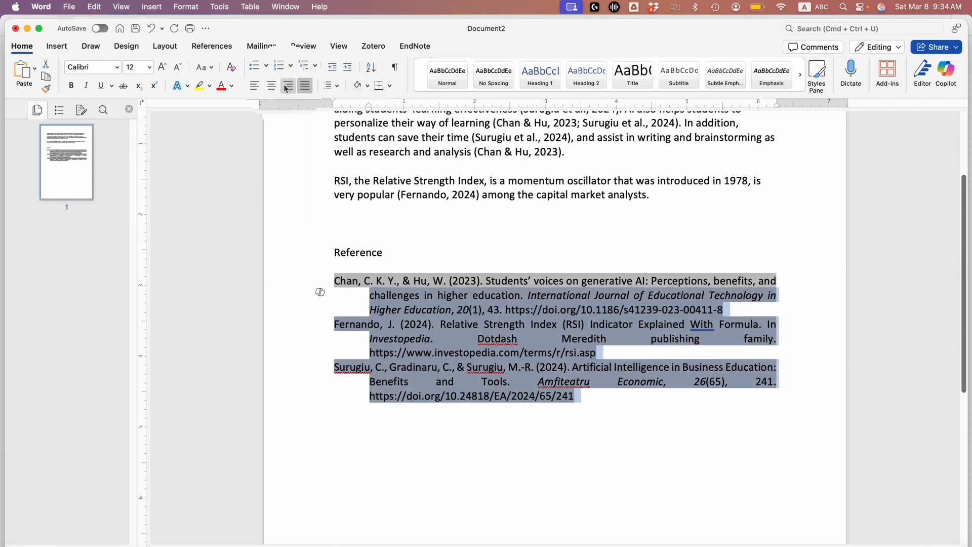
{"action": "left_click", "coordinate": [254, 85]}
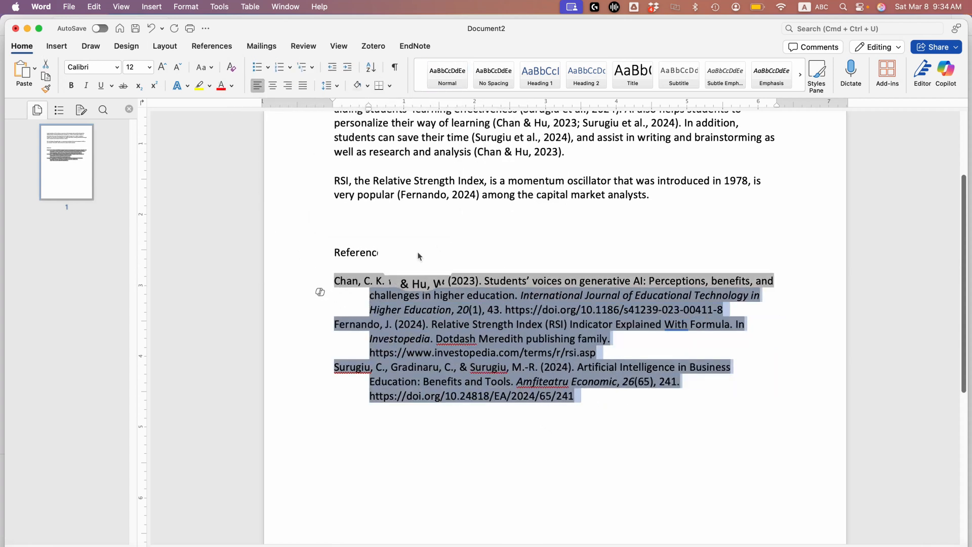
{"action": "left_click", "coordinate": [302, 89]}
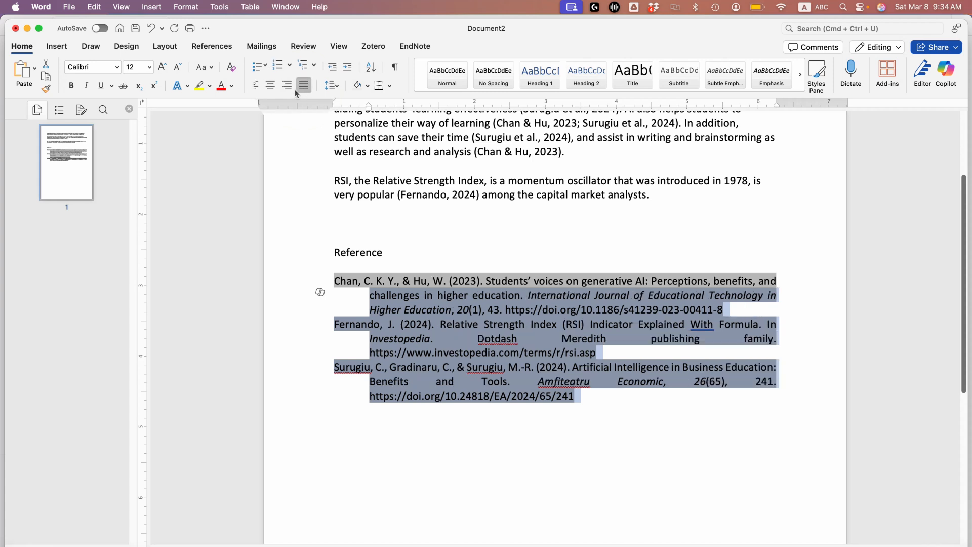
{"action": "left_click", "coordinate": [257, 85]}
{"action": "left_click", "coordinate": [631, 418]}
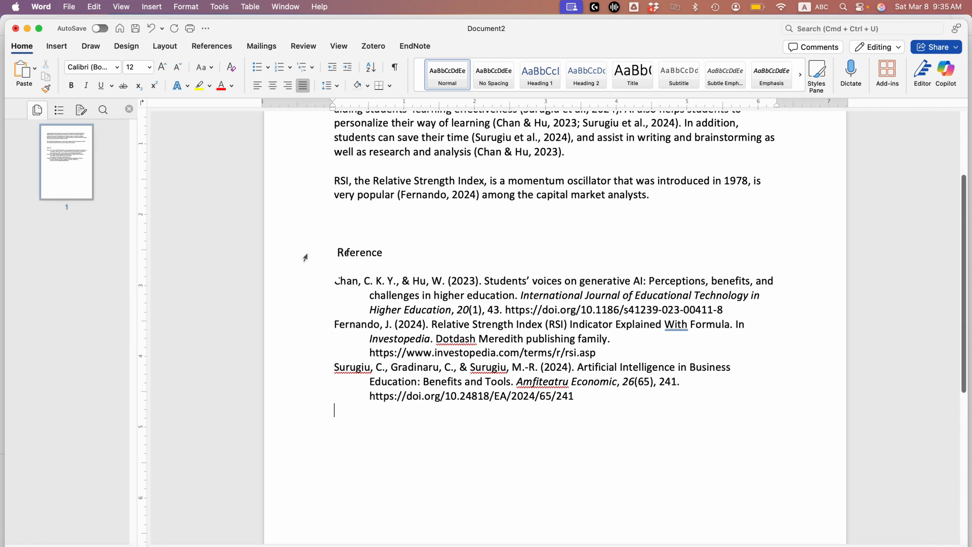
Switch the document's Zotero citation style to Chicago Manual of Style 17th edition (author-date).
{"action": "scroll", "coordinate": [615, 350], "scroll_direction": "up", "scroll_amount": 3}
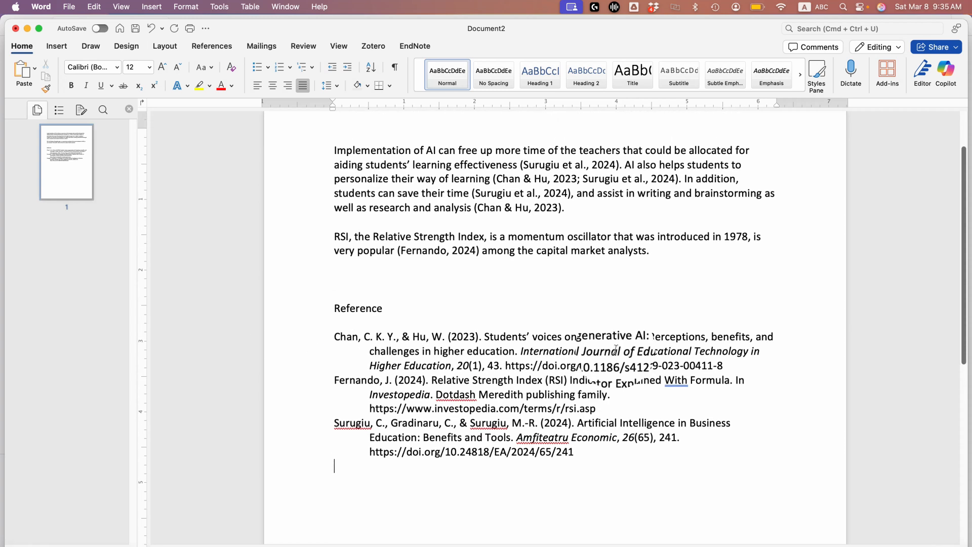
{"action": "left_click", "coordinate": [373, 46]}
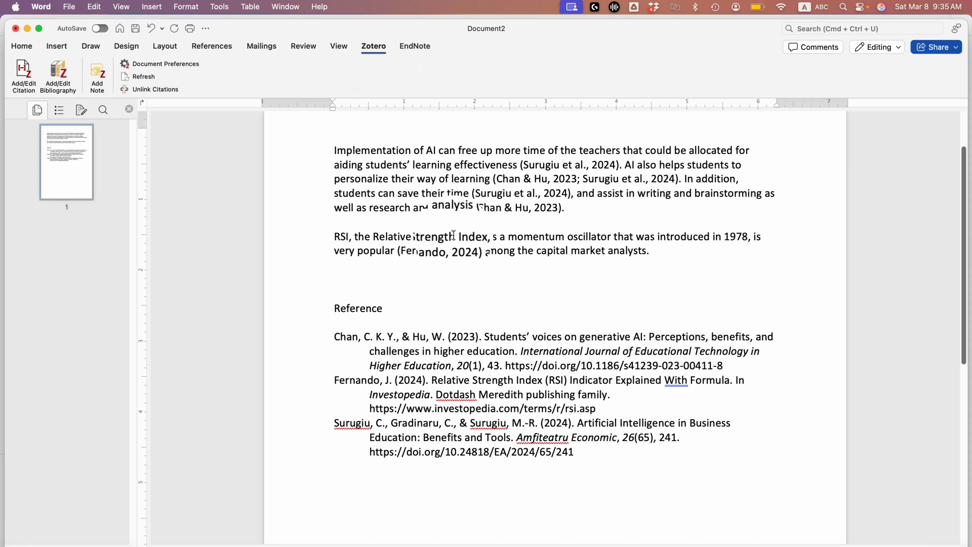
{"action": "left_click", "coordinate": [160, 66]}
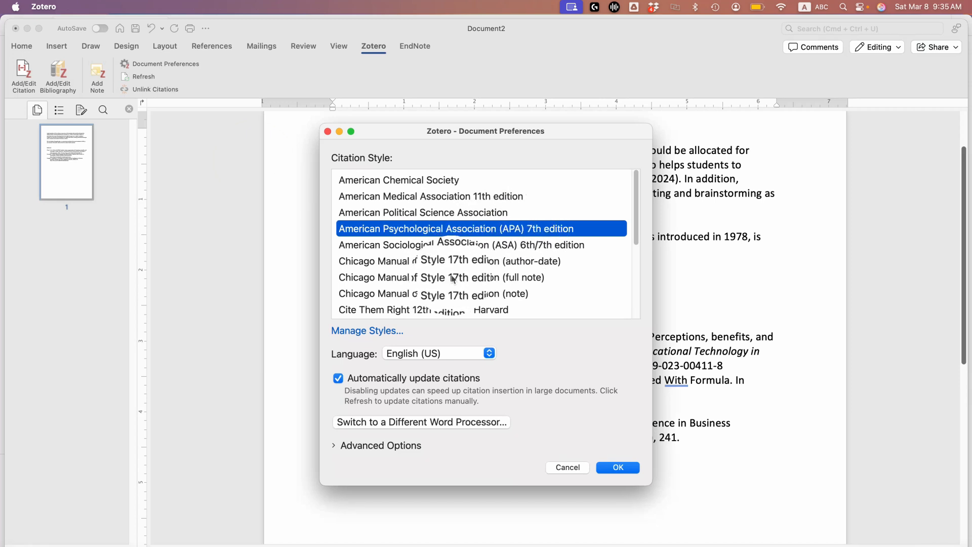
{"action": "scroll", "coordinate": [450, 281], "scroll_direction": "down", "scroll_amount": 5}
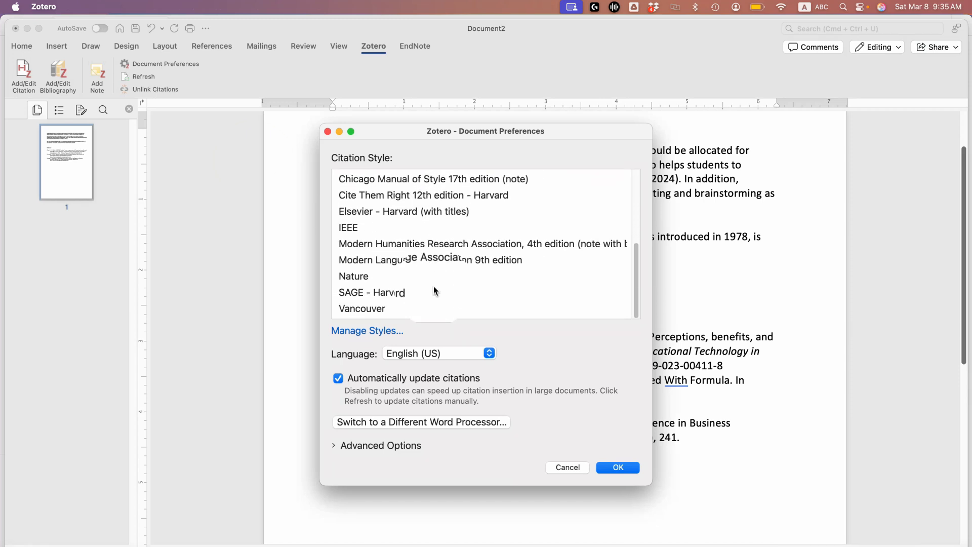
{"action": "scroll", "coordinate": [435, 289], "scroll_direction": "up", "scroll_amount": 5}
{"action": "scroll", "coordinate": [435, 290], "scroll_direction": "down", "scroll_amount": 3}
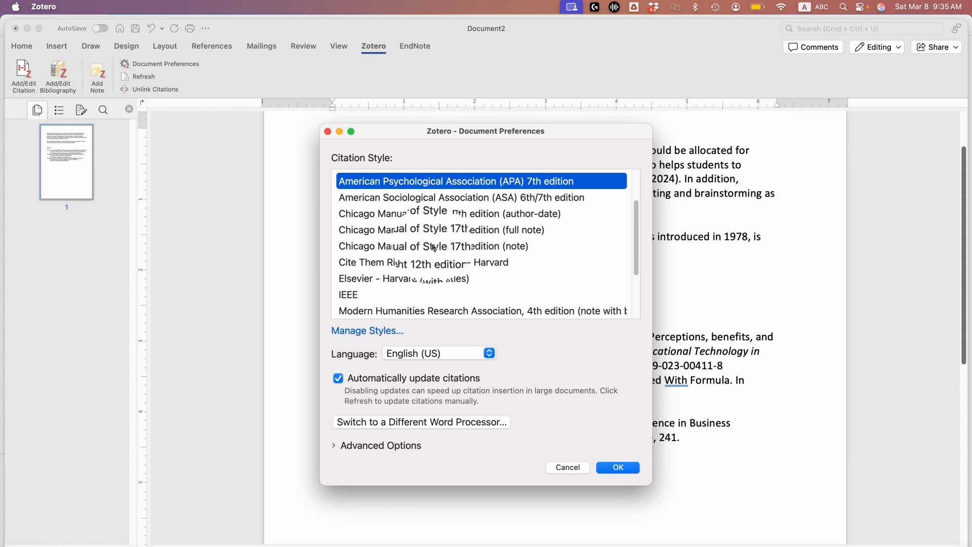
{"action": "left_click", "coordinate": [432, 215]}
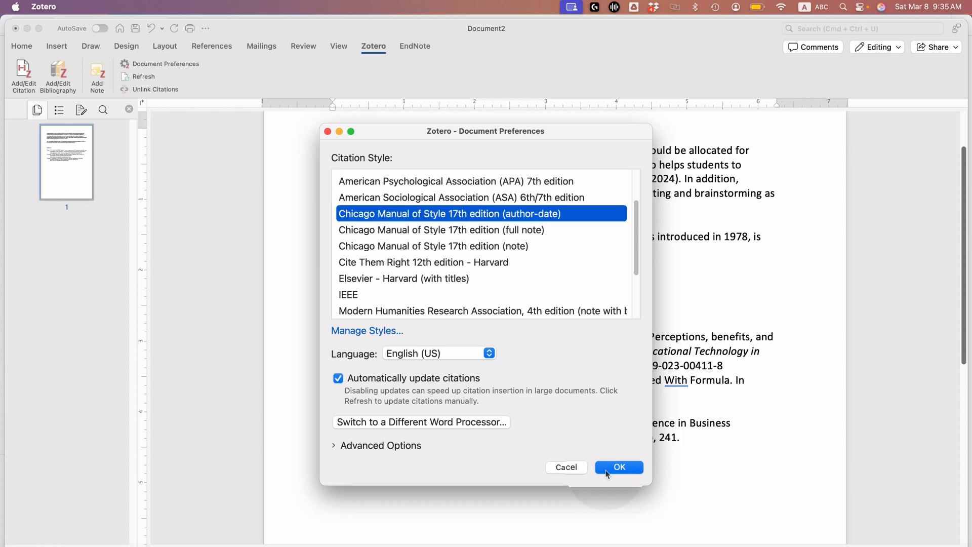
{"action": "left_click", "coordinate": [618, 467]}
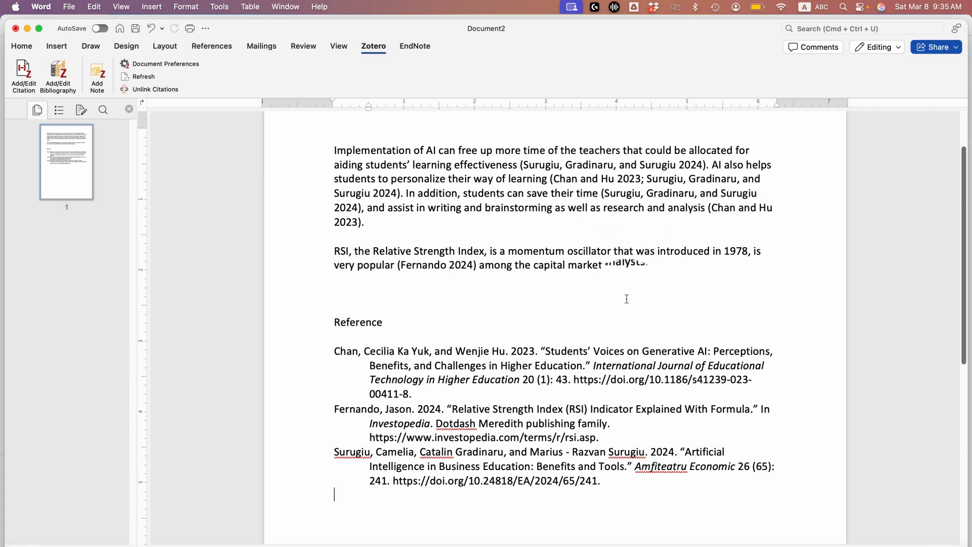
Change the Zotero citation style of the document to SAGE - Harvard.
{"action": "left_click", "coordinate": [159, 68]}
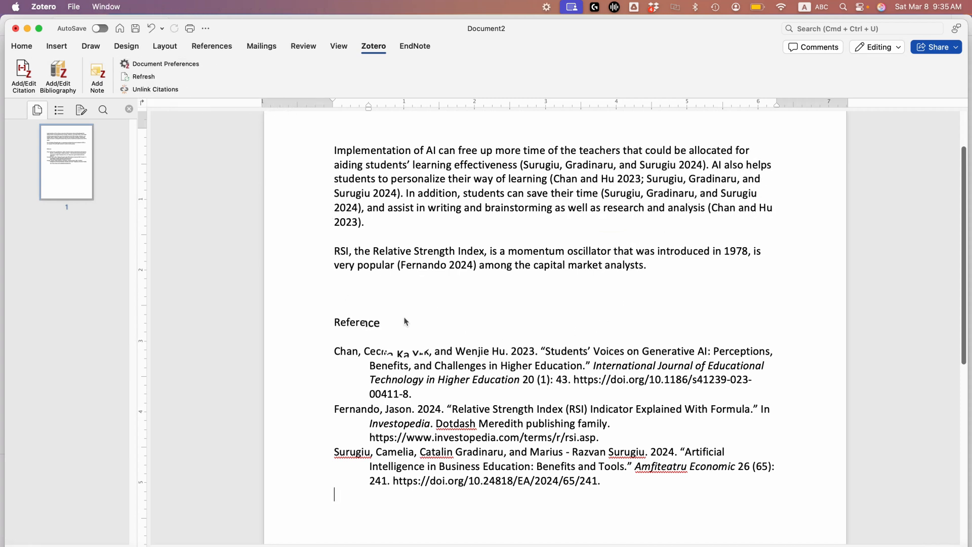
{"action": "scroll", "coordinate": [411, 283], "scroll_direction": "down", "scroll_amount": 3}
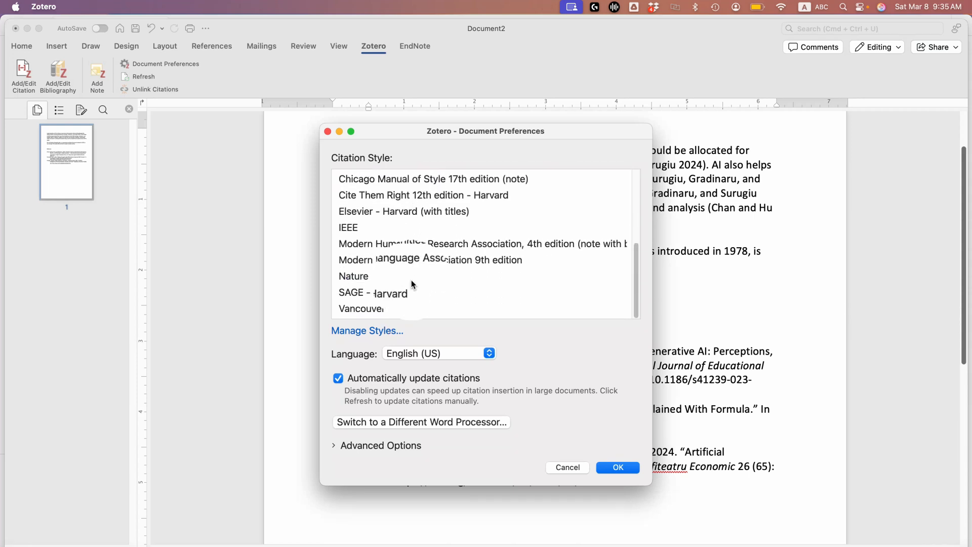
{"action": "left_click", "coordinate": [381, 292]}
{"action": "left_click", "coordinate": [618, 467]}
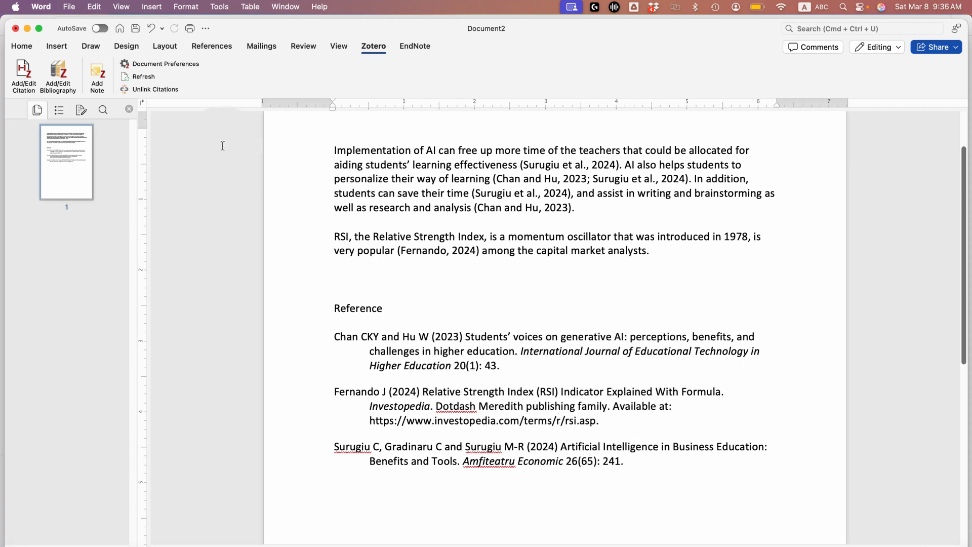
Apply the Vancouver citation style to the document's Zotero citations and bibliography.
{"action": "left_click", "coordinate": [182, 67]}
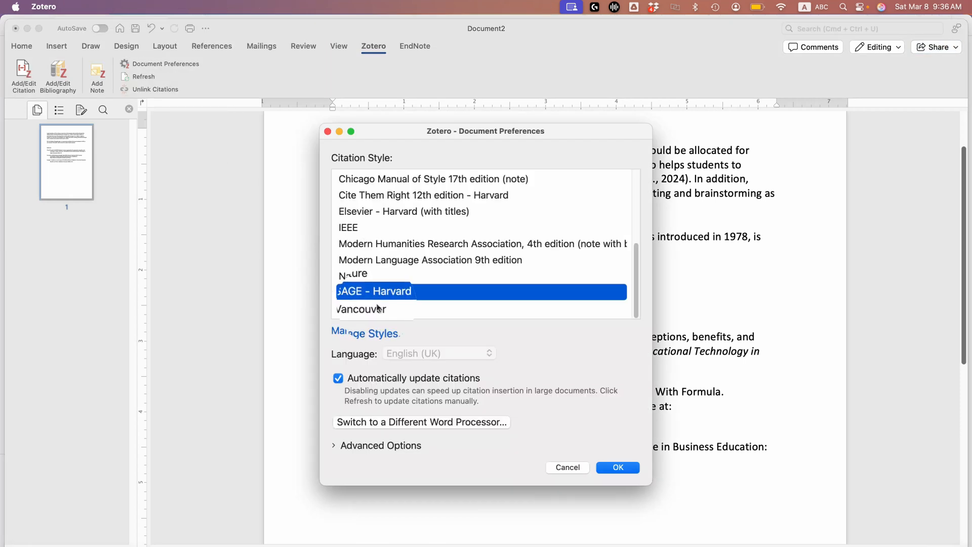
{"action": "left_click", "coordinate": [361, 308]}
{"action": "left_click", "coordinate": [612, 468]}
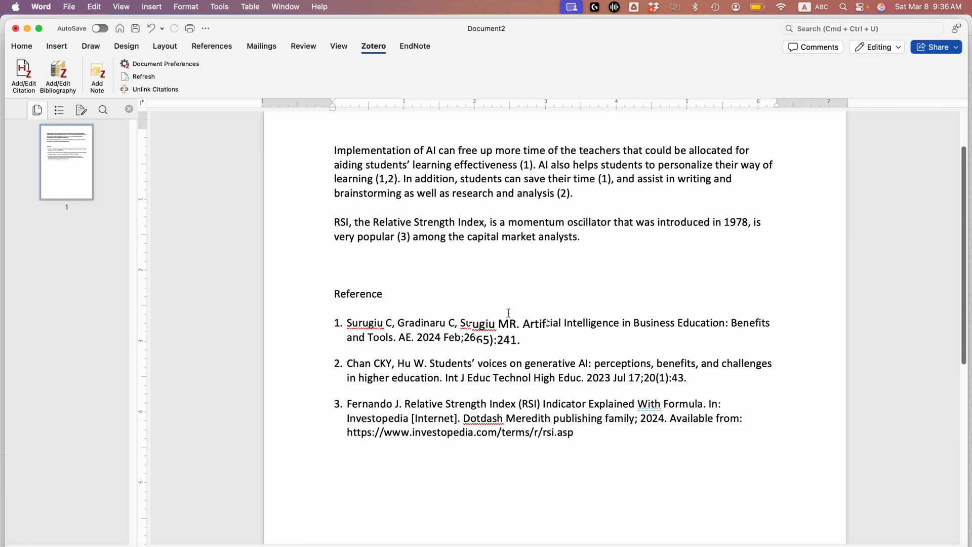
Return the document's Zotero citation style to American Psychological Association (APA) 7th edition.
{"action": "left_click", "coordinate": [162, 63]}
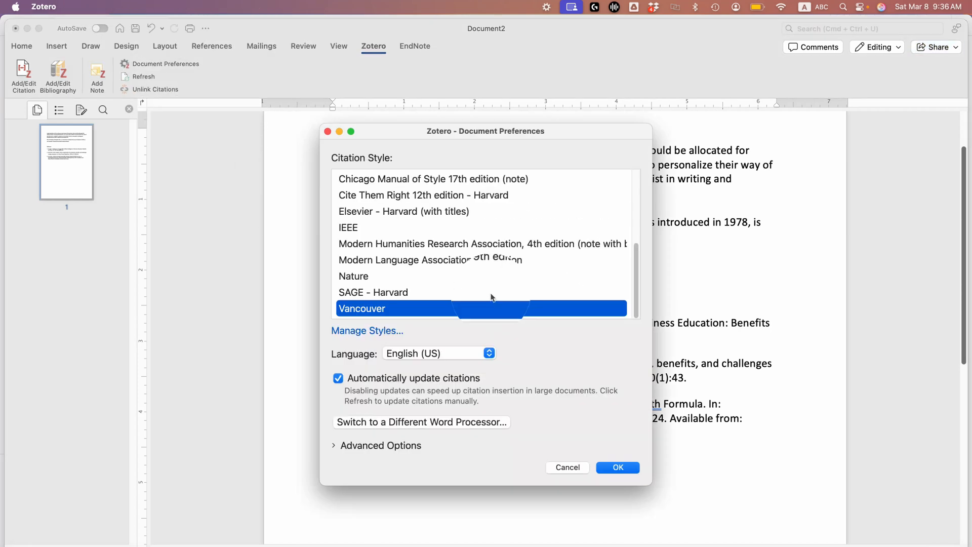
{"action": "scroll", "coordinate": [497, 264], "scroll_direction": "up", "scroll_amount": 5}
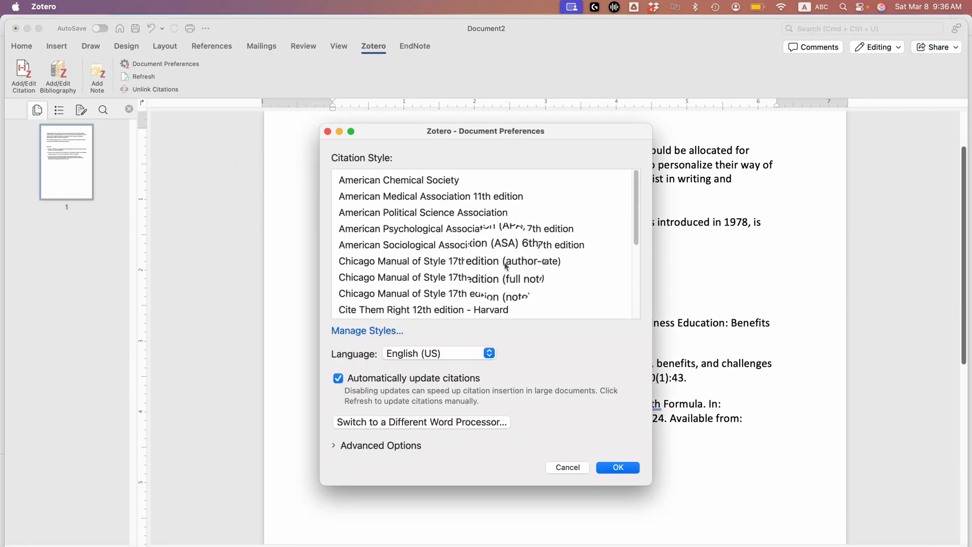
{"action": "left_click", "coordinate": [485, 233]}
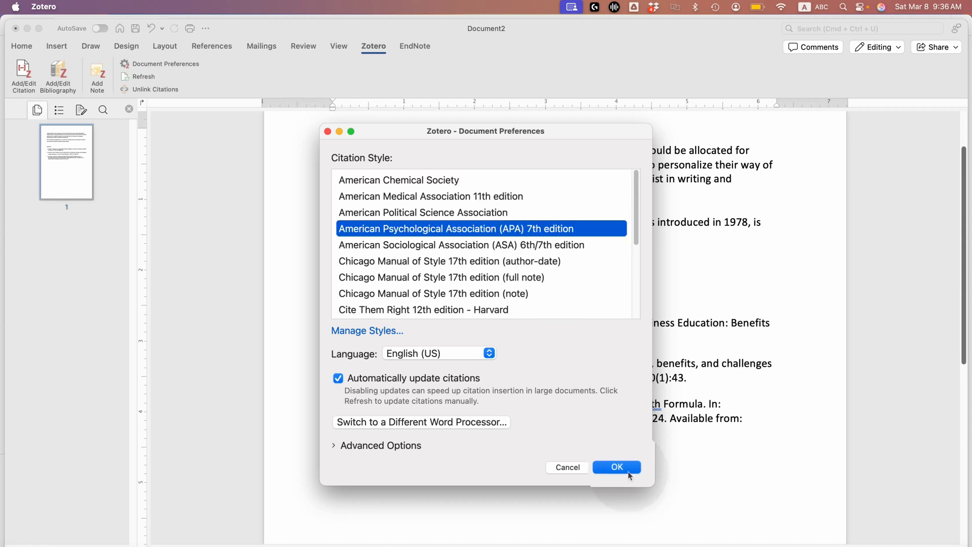
{"action": "left_click", "coordinate": [625, 470]}
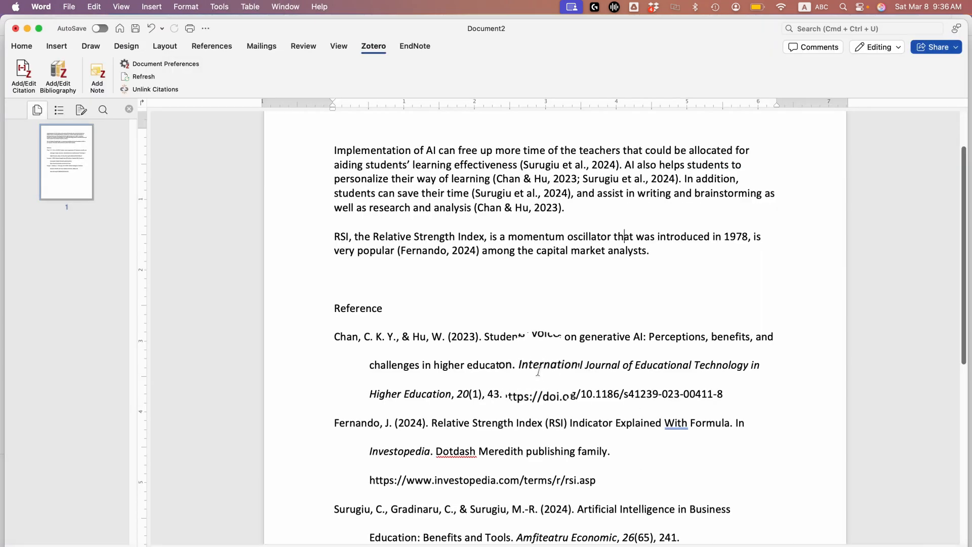
Set the line spacing of all bibliography entries under the "Reference" heading to 1.0.
{"action": "scroll", "coordinate": [509, 403], "scroll_direction": "down", "scroll_amount": 5}
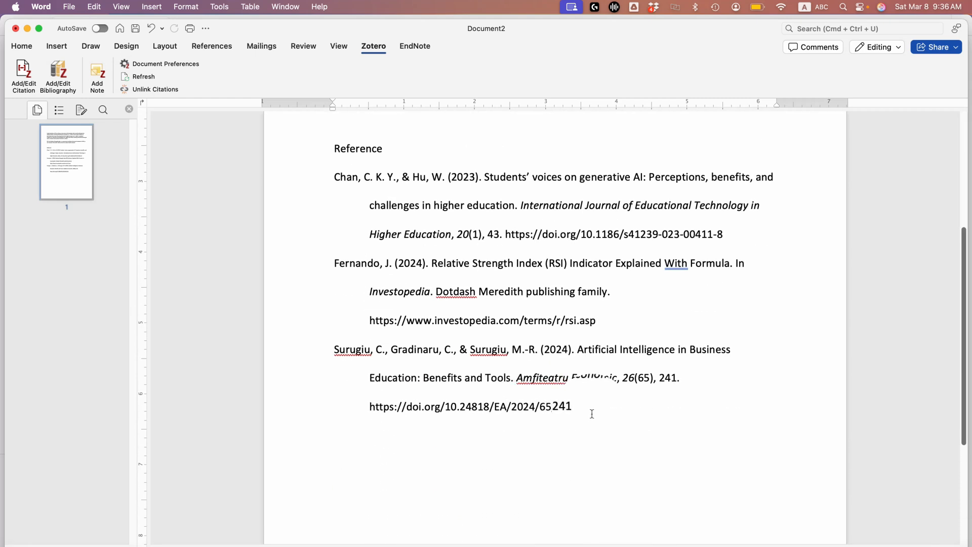
{"action": "left_click_drag", "start_coordinate": [619, 411], "coordinate": [276, 167]}
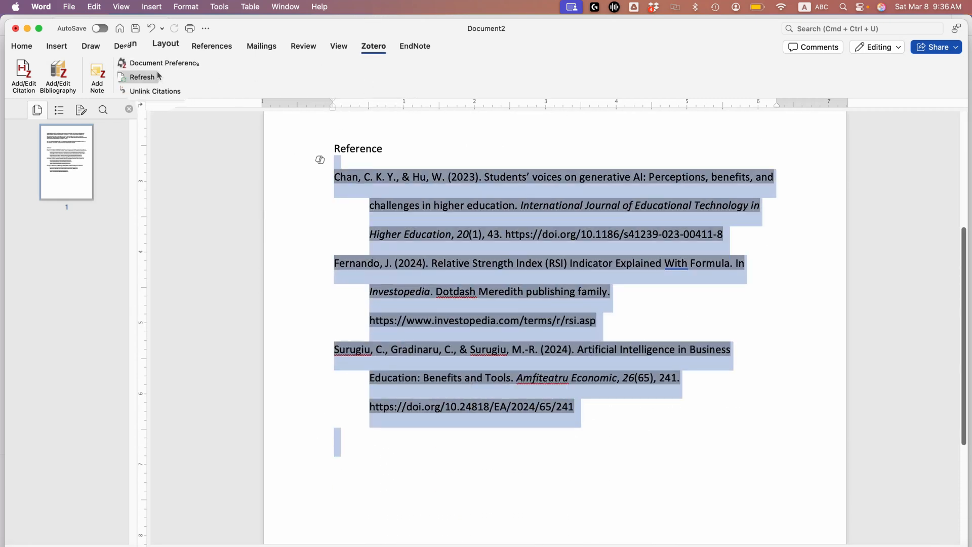
{"action": "left_click", "coordinate": [22, 45]}
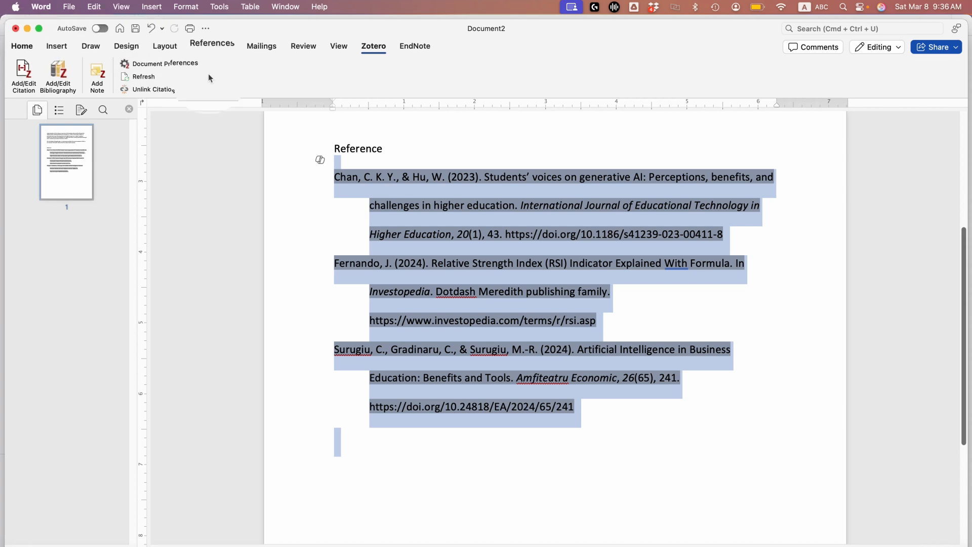
{"action": "left_click", "coordinate": [330, 86]}
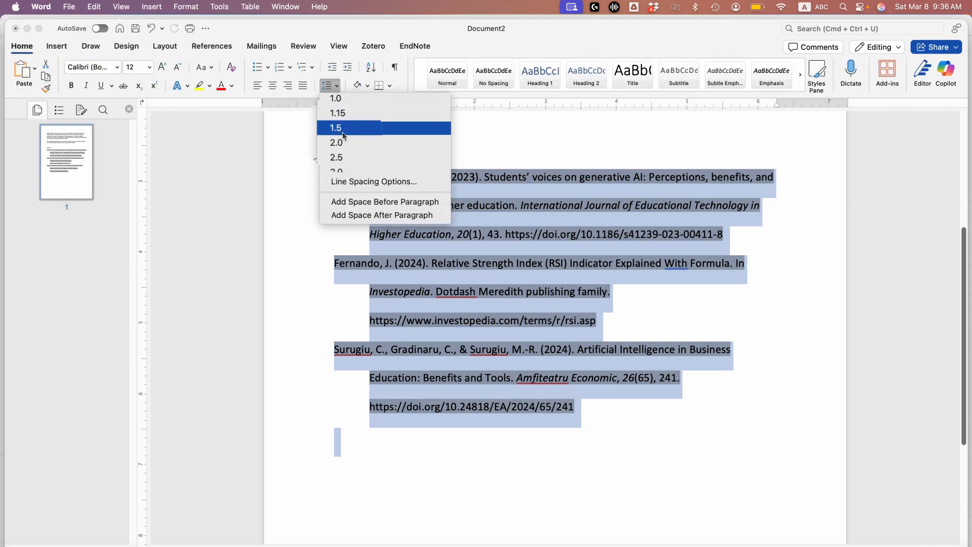
{"action": "left_click", "coordinate": [345, 104]}
{"action": "left_click", "coordinate": [615, 320]}
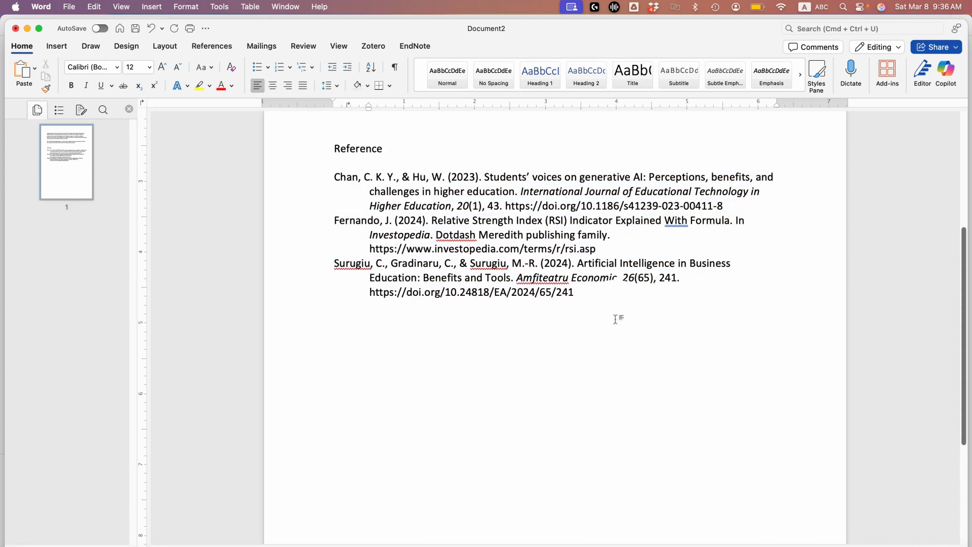
{"action": "scroll", "coordinate": [615, 320], "scroll_direction": "up", "scroll_amount": 5}
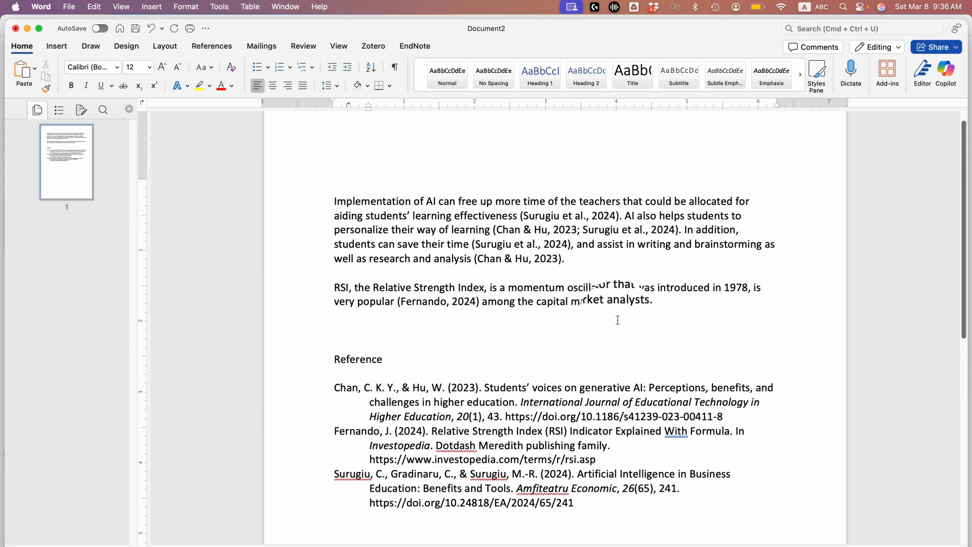